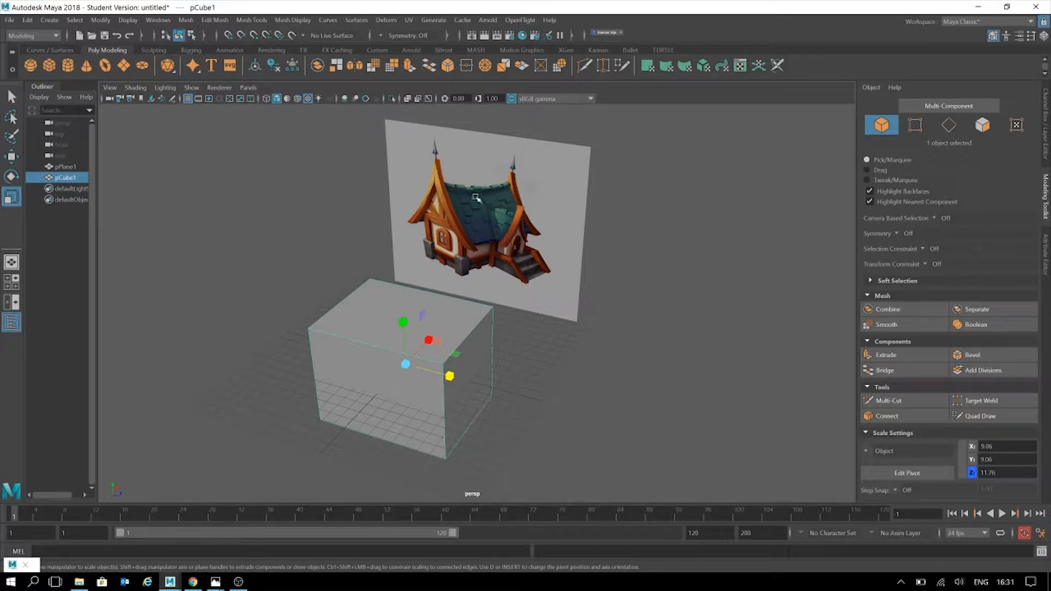
Open the cube's construction inputs and examine its width and height subdivision settings.
{"action": "left_click_drag", "start_coordinate": [626, 264], "coordinate": [639, 284], "text": "alt"}
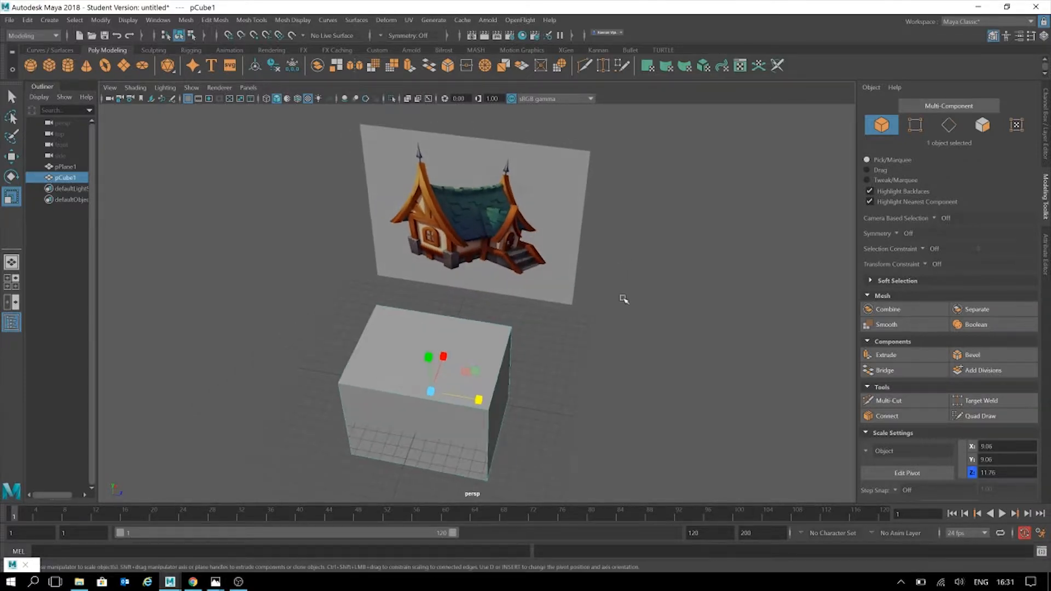
{"action": "middle_click_drag", "start_coordinate": [622, 298], "coordinate": [681, 281], "text": "alt"}
{"action": "scroll", "coordinate": [681, 281], "scroll_direction": "up", "scroll_amount": 2}
{"action": "left_click_drag", "start_coordinate": [624, 284], "coordinate": [668, 289], "text": "alt"}
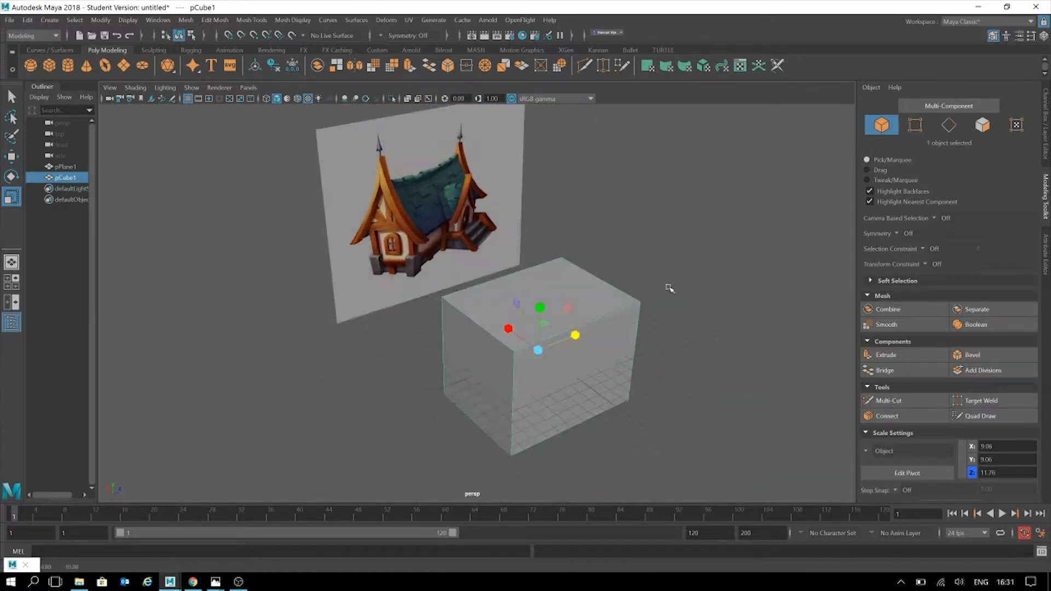
{"action": "left_click", "coordinate": [1046, 155]}
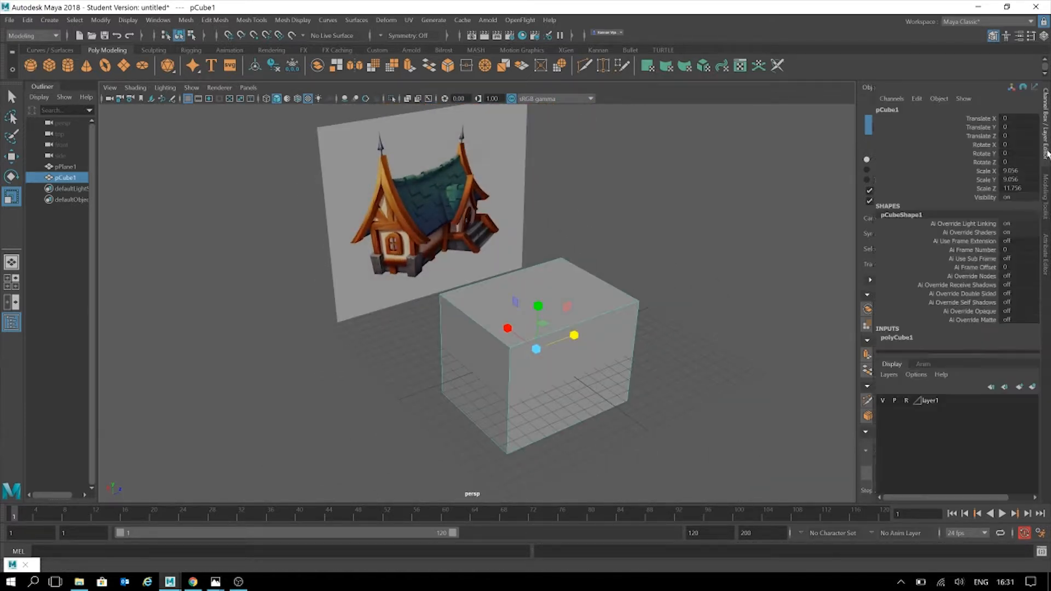
{"action": "left_click", "coordinate": [896, 338]}
{"action": "scroll", "coordinate": [938, 274], "scroll_direction": "down", "scroll_amount": 2}
{"action": "left_click_drag", "start_coordinate": [966, 326], "coordinate": [967, 322]}
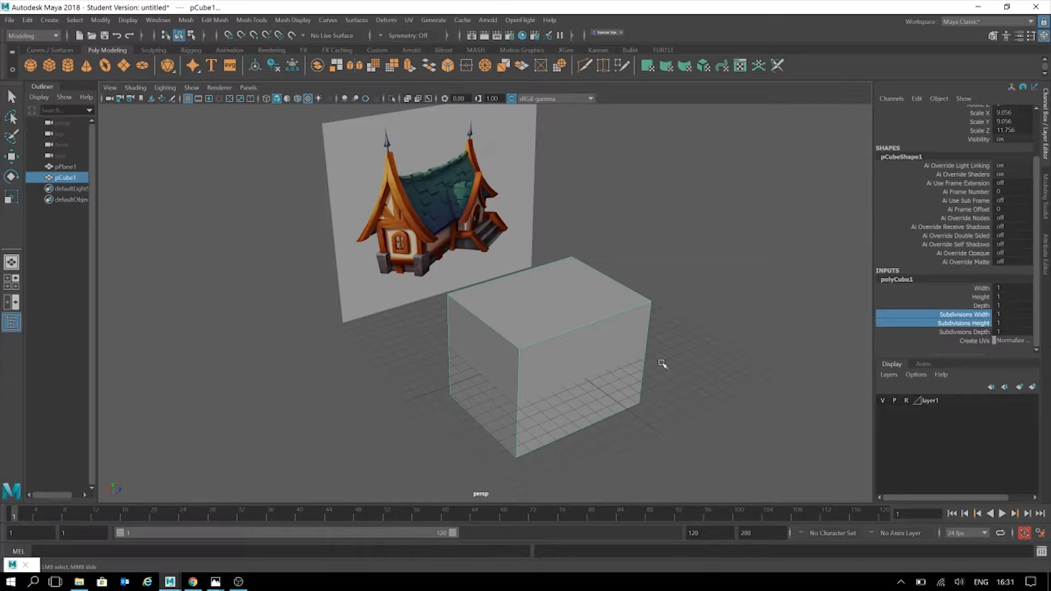
{"action": "left_click_drag", "start_coordinate": [692, 371], "coordinate": [682, 364], "text": "alt"}
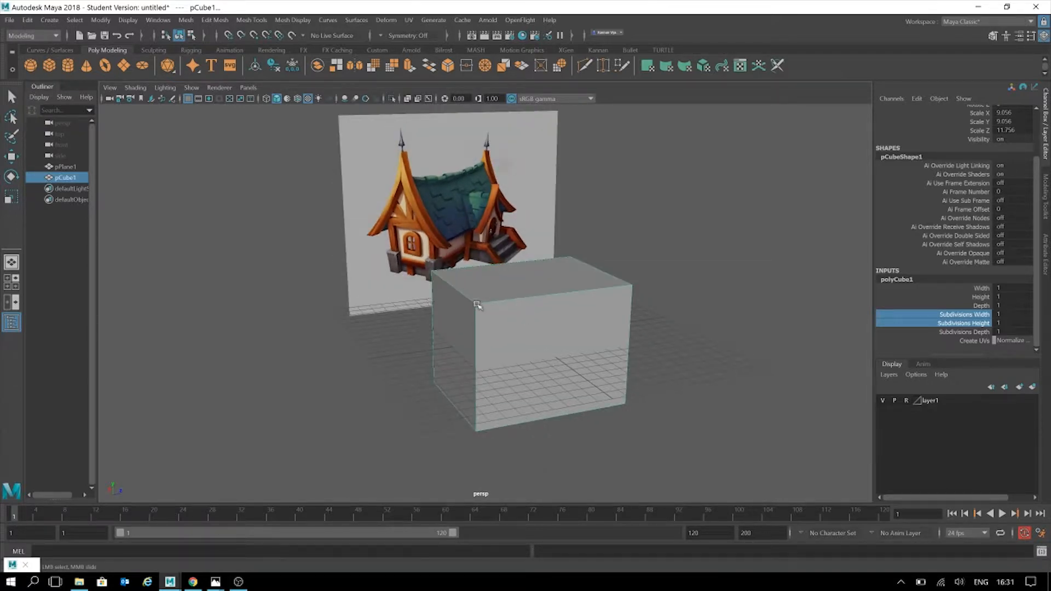
{"action": "left_click_drag", "start_coordinate": [808, 404], "coordinate": [495, 308], "text": "alt"}
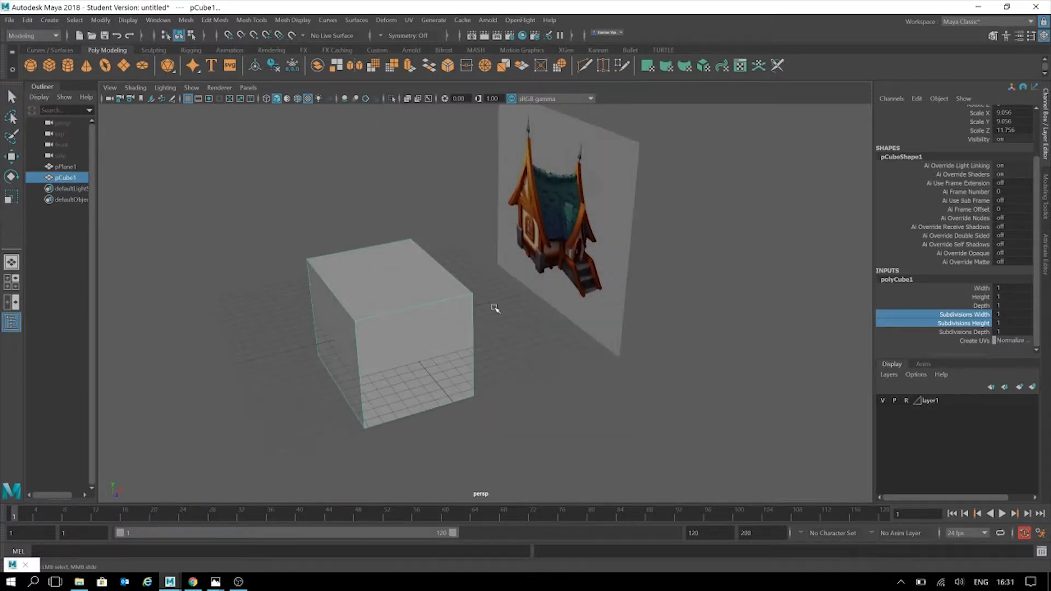
{"action": "left_click_drag", "start_coordinate": [427, 348], "coordinate": [566, 416], "text": "alt"}
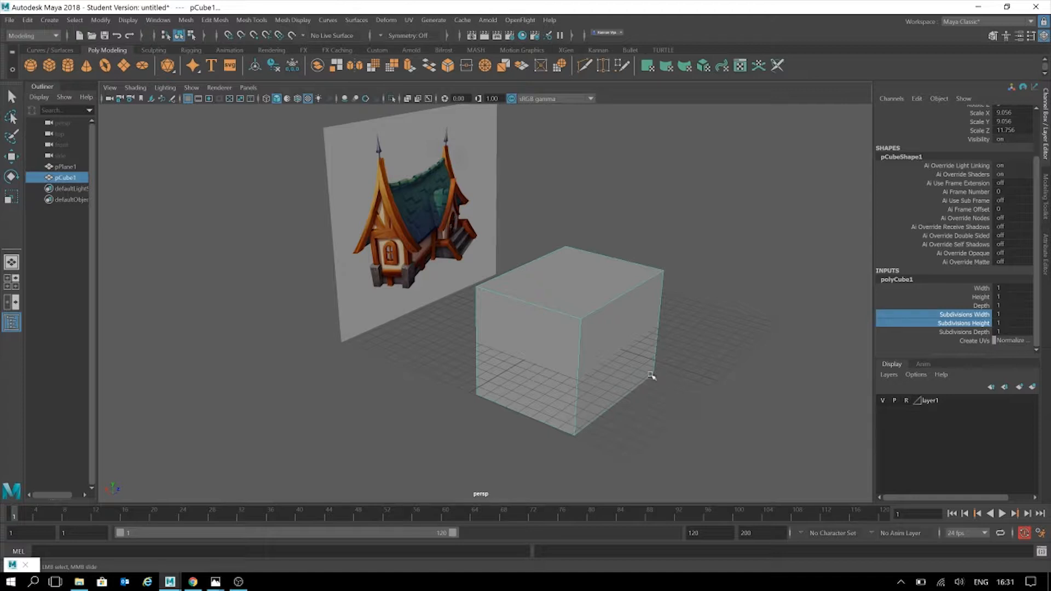
{"action": "left_click_drag", "start_coordinate": [1003, 314], "coordinate": [1006, 323]}
{"action": "left_click", "coordinate": [1007, 323]}
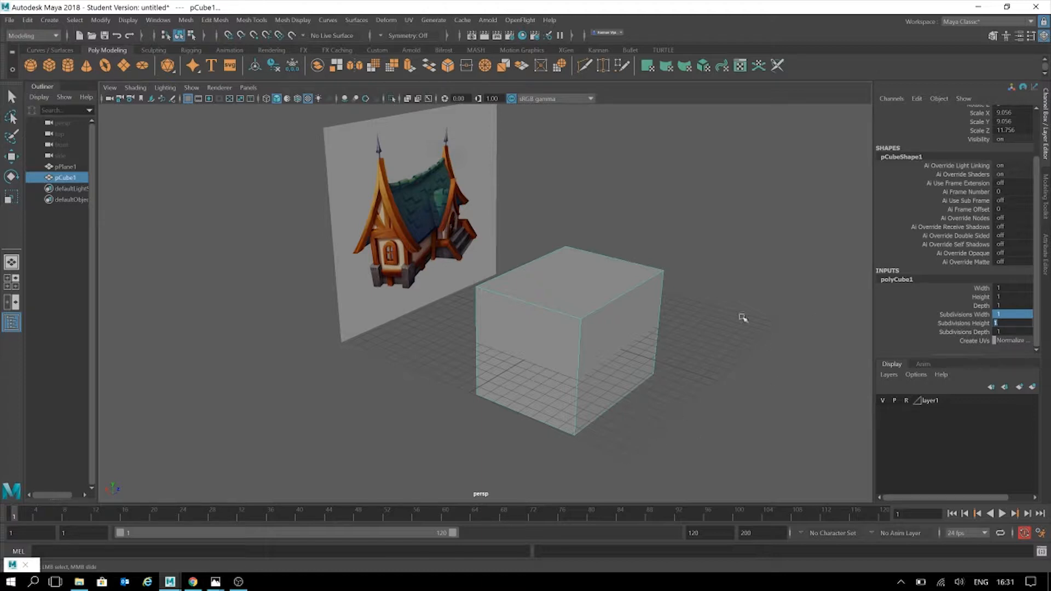
{"action": "left_click", "coordinate": [1046, 197]}
Scale the cube down vertically to a Y scale of about 2.1, making a low foundation slab.
{"action": "left_click_drag", "start_coordinate": [682, 298], "coordinate": [610, 333], "text": "alt"}
{"action": "right_click_drag", "start_coordinate": [610, 333], "coordinate": [550, 332], "text": "alt"}
{"action": "middle_click_drag", "start_coordinate": [550, 332], "coordinate": [638, 327], "text": "alt"}
{"action": "left_click_drag", "start_coordinate": [638, 326], "coordinate": [556, 328], "text": "alt"}
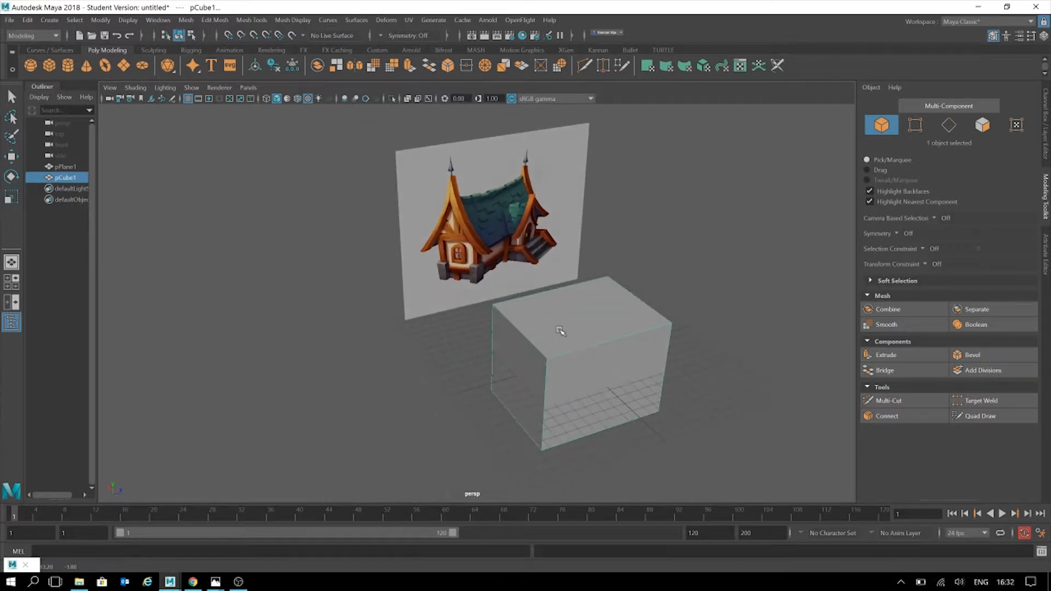
{"action": "key", "text": "w"}
{"action": "left_click_drag", "start_coordinate": [580, 389], "coordinate": [608, 379], "text": "alt"}
{"action": "key", "text": "r"}
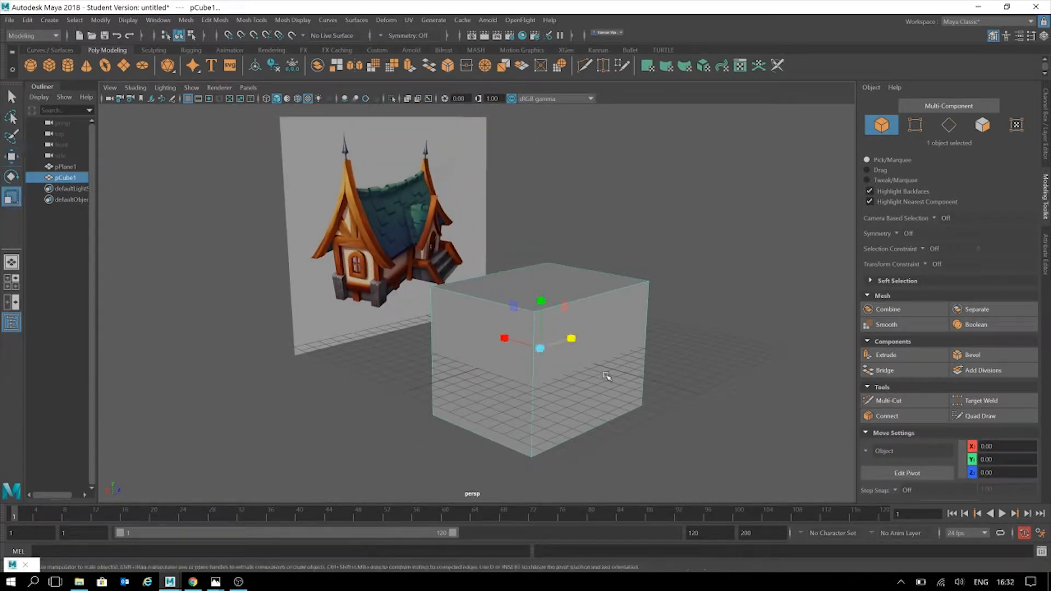
{"action": "left_click_drag", "start_coordinate": [541, 302], "coordinate": [545, 343]}
{"action": "key", "text": "w"}
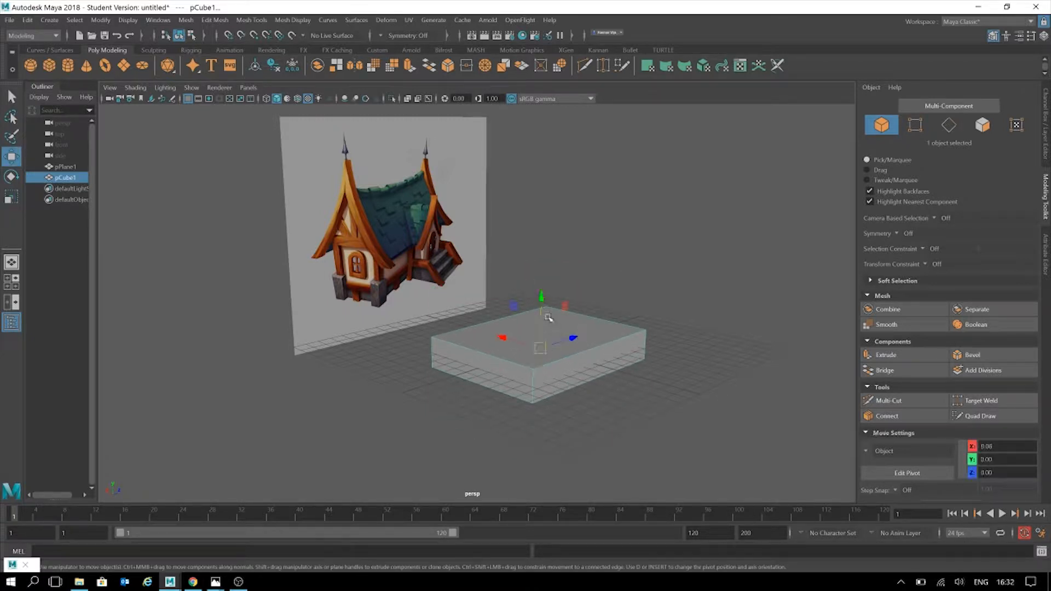
{"action": "left_click_drag", "start_coordinate": [544, 314], "coordinate": [543, 273]}
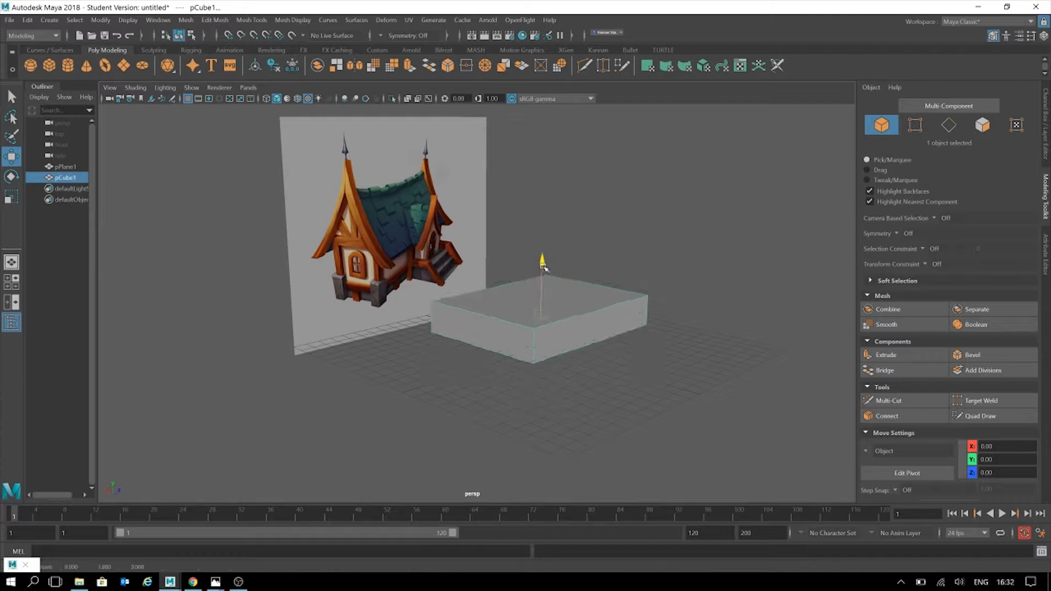
{"action": "key", "text": "ctrl+z"}
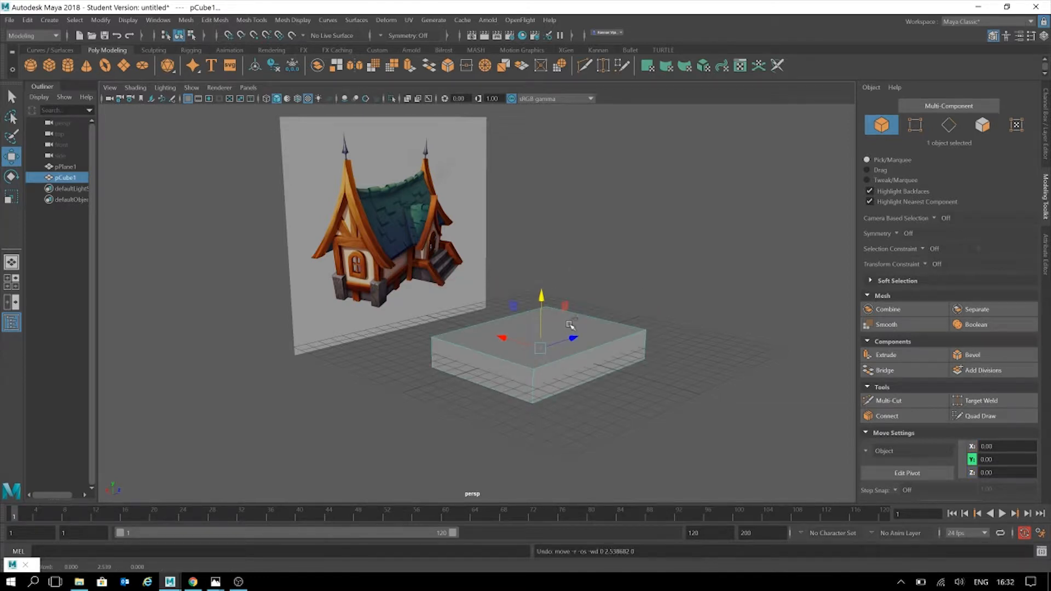
Duplicate the slab, raise the copy to about 4.22 in Y and scale it to about 7.58 × 6.35 × 9.84 as the house body.
{"action": "key", "text": "ctrl+d"}
{"action": "left_click_drag", "start_coordinate": [546, 310], "coordinate": [543, 275]}
{"action": "key", "text": "r"}
{"action": "left_click_drag", "start_coordinate": [540, 318], "coordinate": [527, 313]}
{"action": "left_click_drag", "start_coordinate": [550, 277], "coordinate": [542, 140]}
{"action": "key", "text": "w"}
{"action": "left_click_drag", "start_coordinate": [540, 273], "coordinate": [543, 245]}
Scale the foundation slab down to about 7.92 × 2.15 × 10.28 so it projects only slightly beyond the house body.
{"action": "left_click", "coordinate": [715, 319]}
{"action": "left_click_drag", "start_coordinate": [715, 319], "coordinate": [553, 384], "text": "alt"}
{"action": "left_click", "coordinate": [554, 385]}
{"action": "key", "text": "r"}
{"action": "key", "text": "r"}
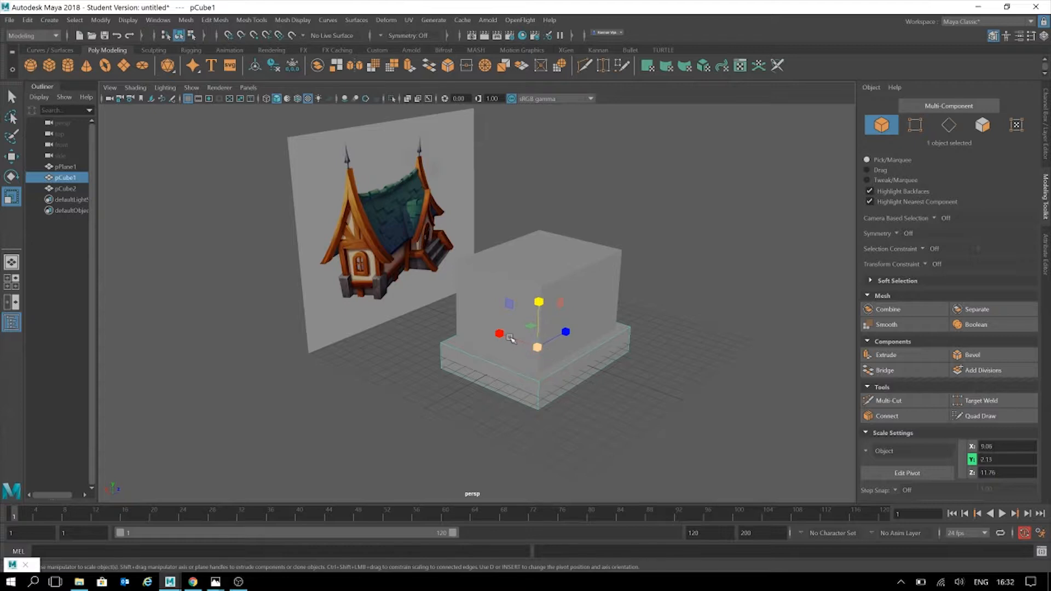
{"action": "left_click_drag", "start_coordinate": [542, 346], "coordinate": [538, 296]}
{"action": "left_click_drag", "start_coordinate": [692, 381], "coordinate": [639, 342], "text": "alt"}
{"action": "left_click", "coordinate": [639, 337]}
{"action": "left_click_drag", "start_coordinate": [540, 336], "coordinate": [602, 370], "text": "alt"}
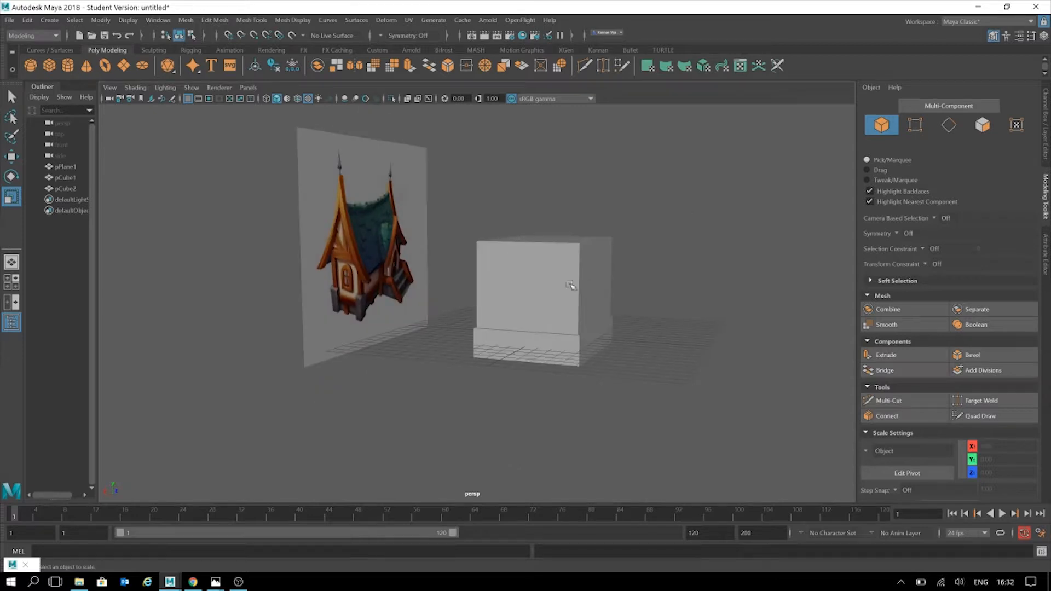
Turn on wireframe-on-shaded display for the viewport and clear the selection of both blocks.
{"action": "left_click_drag", "start_coordinate": [671, 235], "coordinate": [526, 422]}
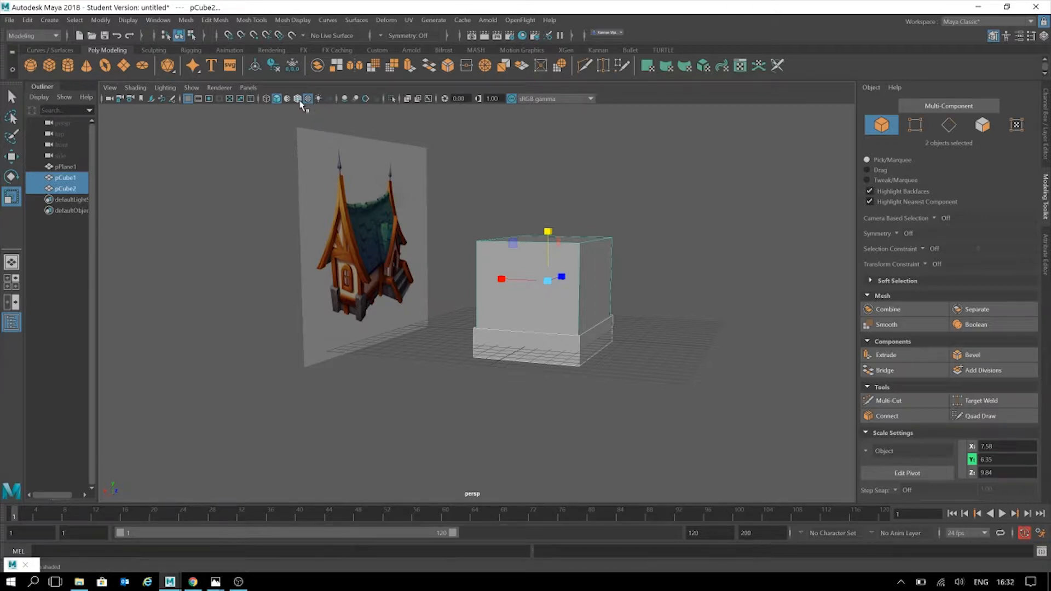
{"action": "left_click", "coordinate": [298, 99]}
{"action": "left_click", "coordinate": [738, 247]}
{"action": "left_click_drag", "start_coordinate": [721, 340], "coordinate": [701, 345], "text": "alt"}
{"action": "scroll", "coordinate": [700, 346], "scroll_direction": "up", "scroll_amount": 4}
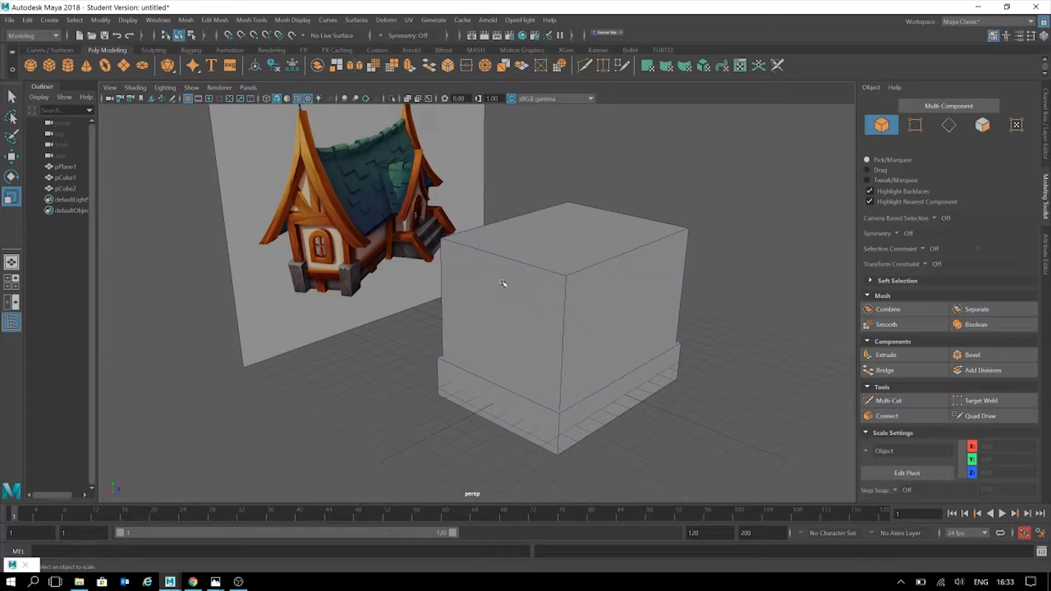
{"action": "left_click_drag", "start_coordinate": [612, 289], "coordinate": [608, 344], "text": "alt"}
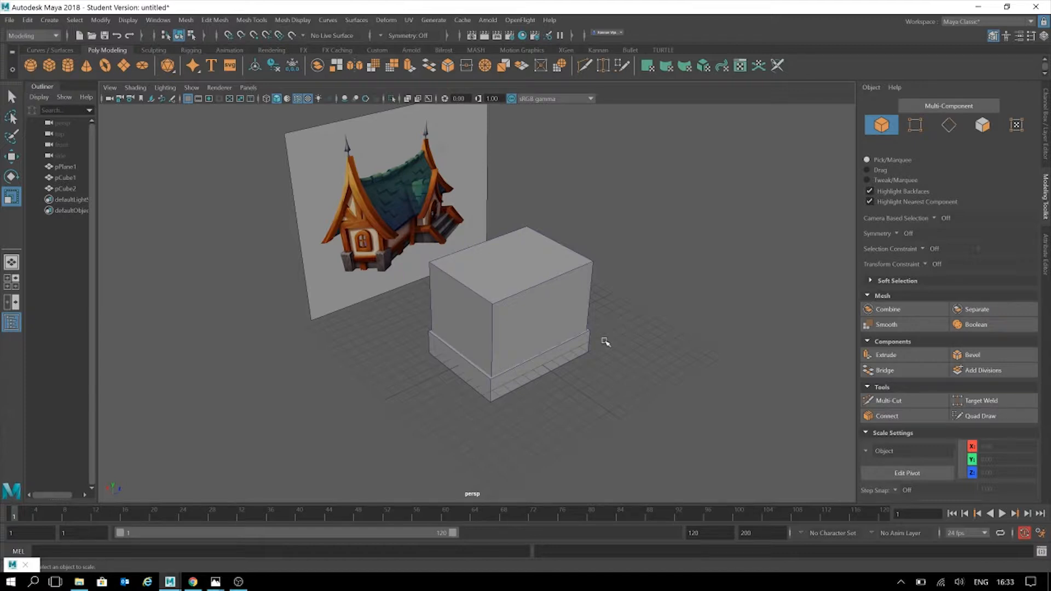
{"action": "left_click_drag", "start_coordinate": [606, 331], "coordinate": [535, 350], "text": "alt"}
{"action": "scroll", "coordinate": [611, 331], "scroll_direction": "up", "scroll_amount": 3}
{"action": "left_click", "coordinate": [536, 348]}
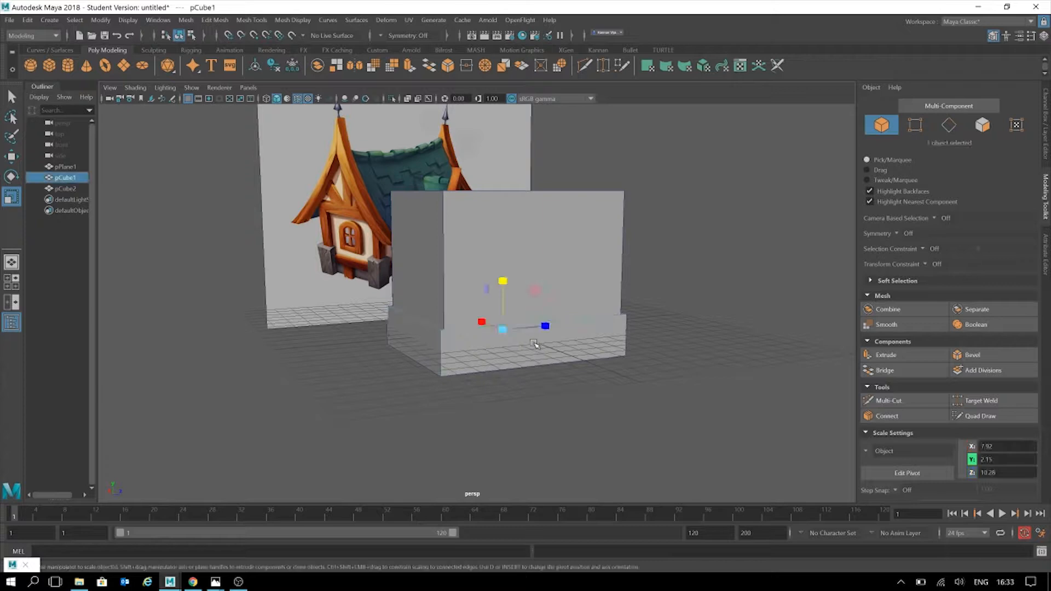
{"action": "left_click", "coordinate": [616, 391]}
{"action": "left_click_drag", "start_coordinate": [616, 391], "coordinate": [545, 378], "text": "alt"}
{"action": "left_click", "coordinate": [580, 296]}
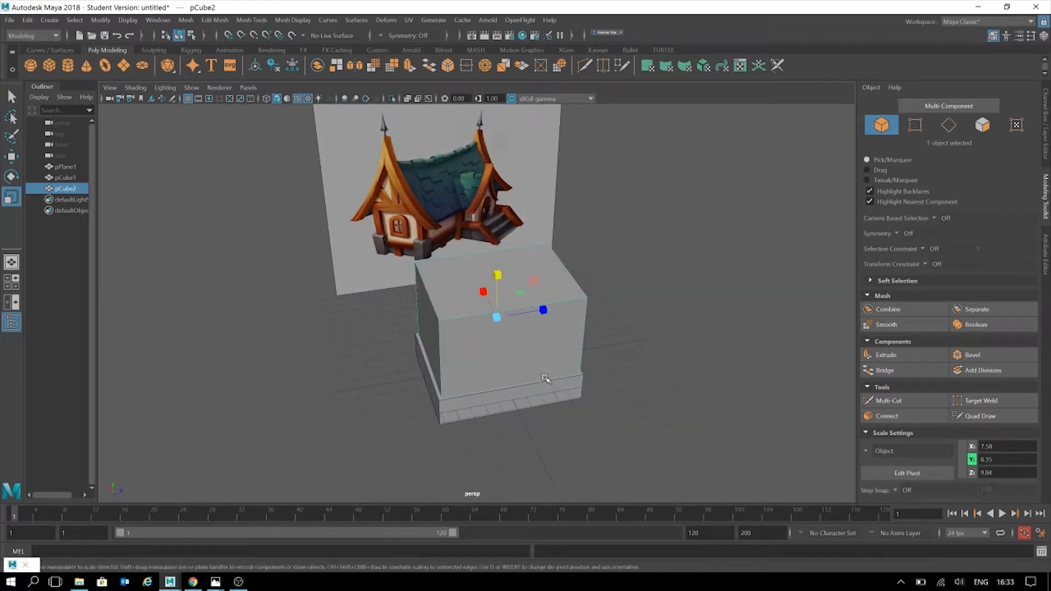
{"action": "left_click_drag", "start_coordinate": [606, 422], "coordinate": [563, 386], "text": "alt"}
Duplicate the foundation slab and move the copy out along X, beside the long side of the house.
{"action": "left_click", "coordinate": [575, 393]}
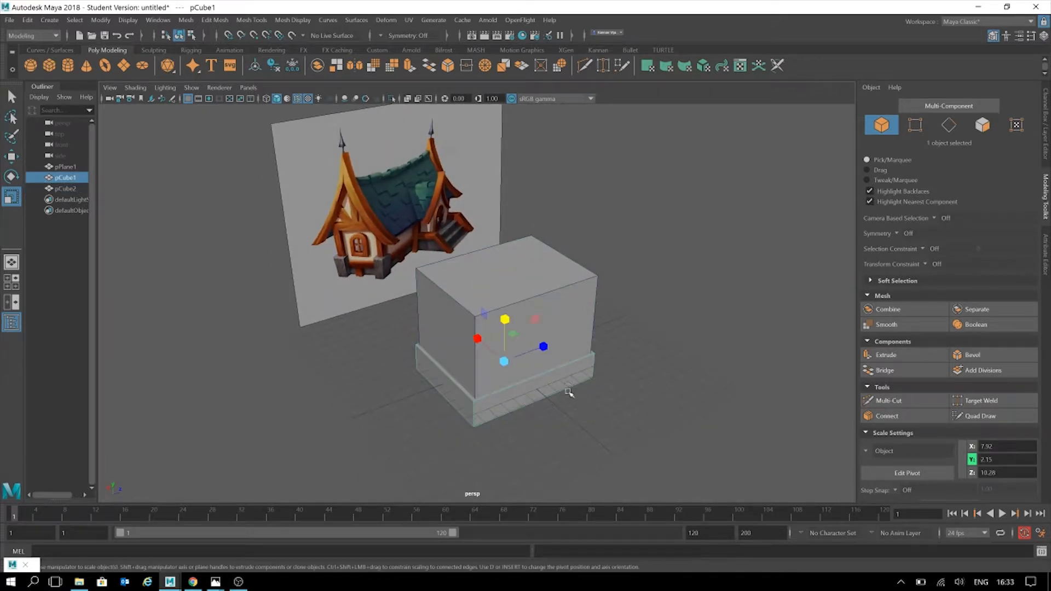
{"action": "key", "text": "w"}
{"action": "mouse_move", "coordinate": [624, 394]}
{"action": "left_mouse_down", "text": "alt"}
{"action": "mouse_move", "coordinate": [602, 406]}
{"action": "mouse_move", "coordinate": [643, 330]}
{"action": "mouse_move", "coordinate": [598, 343]}
{"action": "mouse_move", "coordinate": [609, 343]}
{"action": "mouse_move", "coordinate": [603, 395]}
{"action": "left_mouse_up", "text": "alt"}
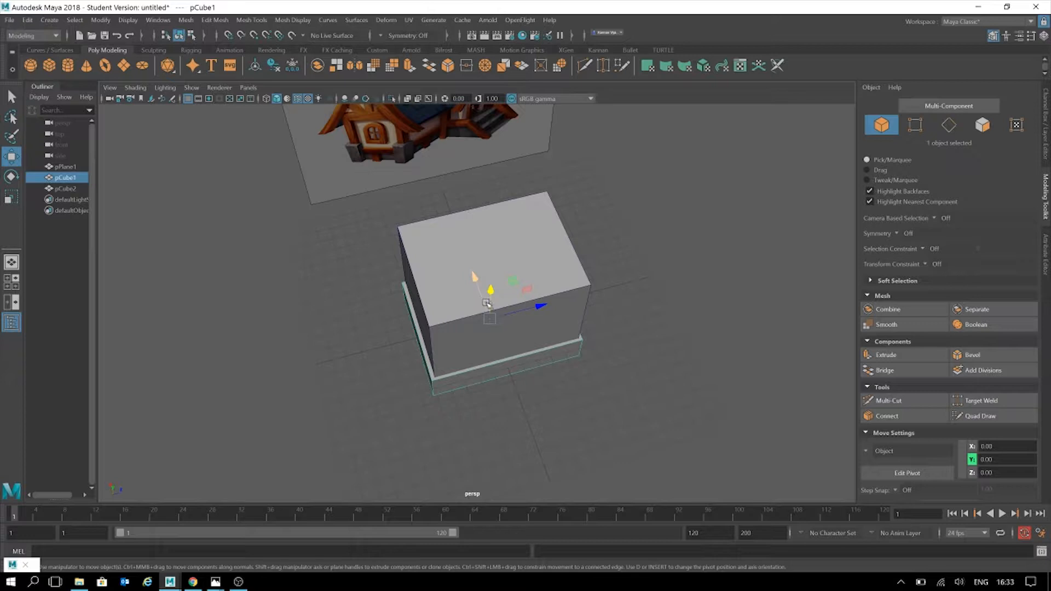
{"action": "key", "text": "ctrl+d"}
{"action": "left_click_drag", "start_coordinate": [486, 286], "coordinate": [508, 383]}
Move the copied slab's side face inward to narrow it into a smaller annex base.
{"action": "left_click", "coordinate": [984, 126]}
{"action": "left_click_drag", "start_coordinate": [619, 303], "coordinate": [636, 365], "text": "alt"}
{"action": "left_click", "coordinate": [566, 342]}
{"action": "left_click_drag", "start_coordinate": [462, 402], "coordinate": [549, 398]}
{"action": "mouse_move", "coordinate": [666, 376]}
{"action": "left_mouse_down", "text": "alt"}
{"action": "mouse_move", "coordinate": [641, 380]}
{"action": "mouse_move", "coordinate": [687, 375]}
{"action": "mouse_move", "coordinate": [594, 343]}
{"action": "mouse_move", "coordinate": [664, 394]}
{"action": "left_mouse_up", "text": "alt"}
{"action": "left_click", "coordinate": [681, 375]}
{"action": "left_click", "coordinate": [608, 395]}
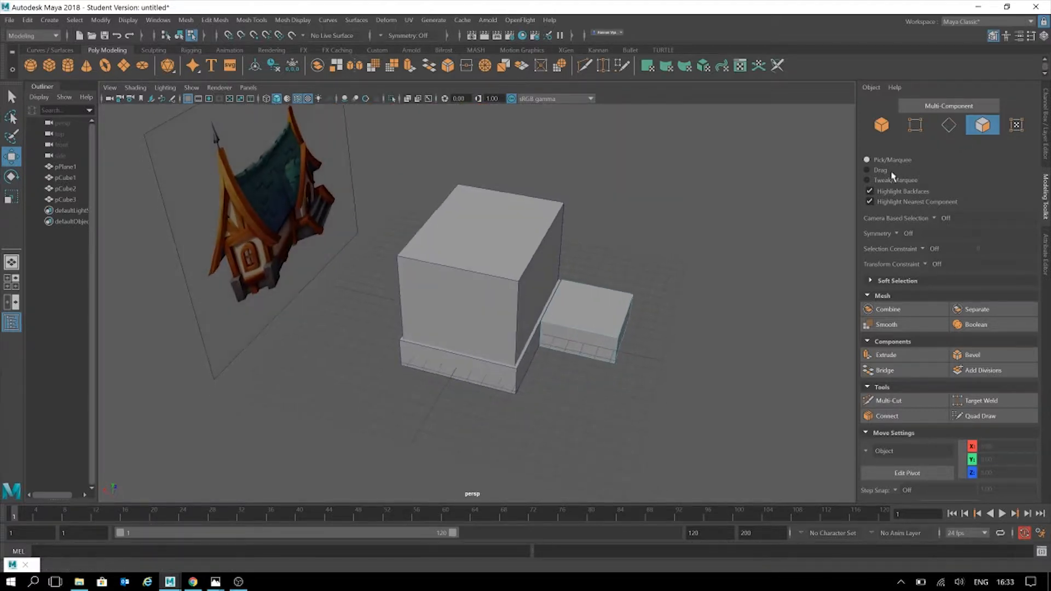
Return to object selection and shift the small annex slab to about -7.90 in X.
{"action": "left_click", "coordinate": [976, 130]}
{"action": "left_click", "coordinate": [662, 290]}
{"action": "mouse_move", "coordinate": [673, 314]}
{"action": "left_mouse_down", "text": "alt"}
{"action": "mouse_move", "coordinate": [666, 322]}
{"action": "mouse_move", "coordinate": [675, 334]}
{"action": "left_mouse_up", "text": "alt"}
{"action": "scroll", "coordinate": [675, 334], "scroll_direction": "up", "scroll_amount": 2}
{"action": "left_click", "coordinate": [626, 343]}
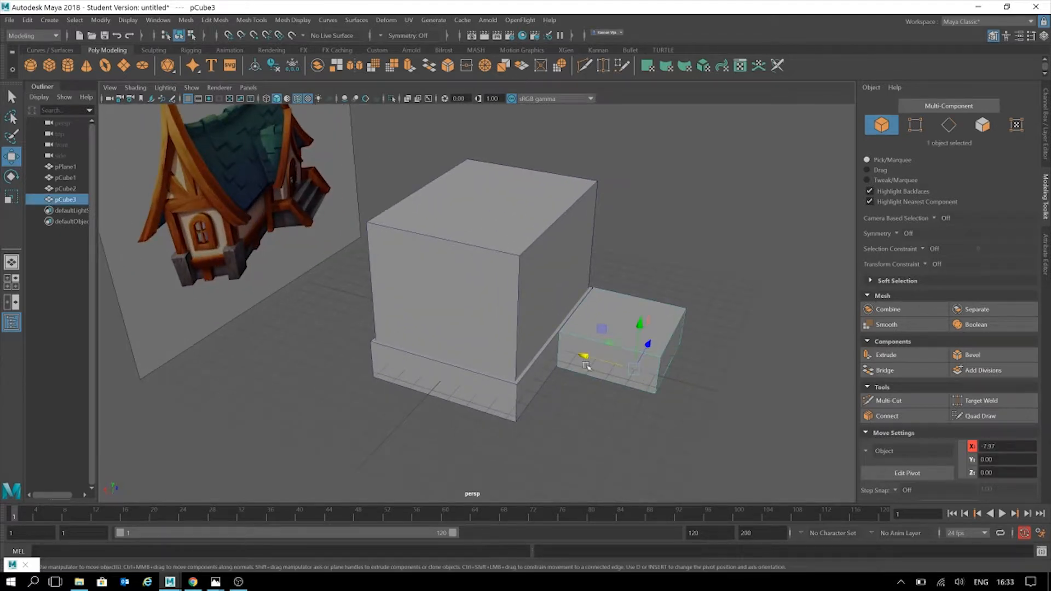
{"action": "left_click", "coordinate": [619, 406]}
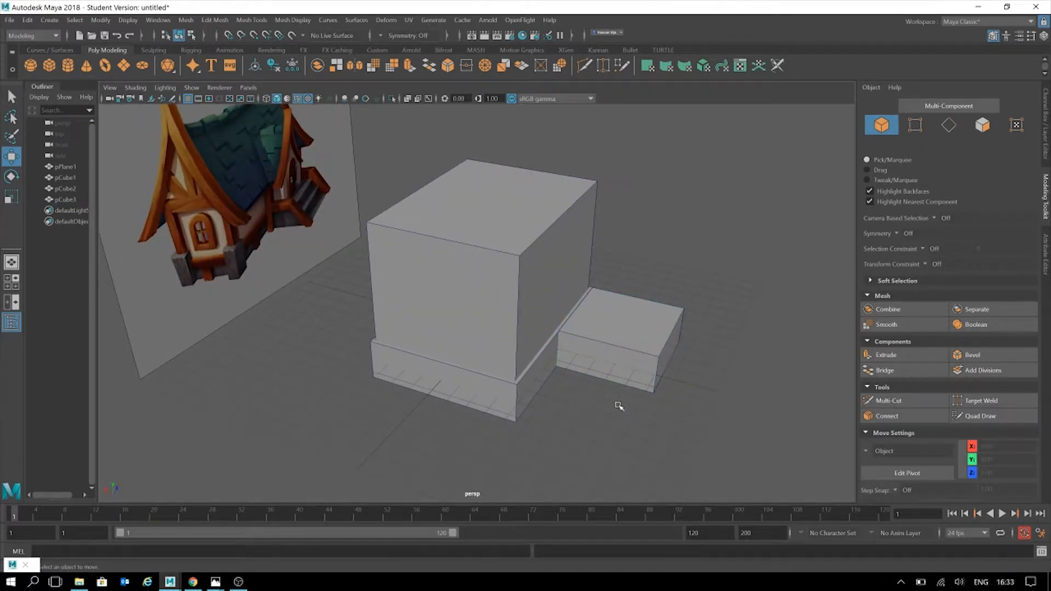
{"action": "left_click_drag", "start_coordinate": [592, 378], "coordinate": [571, 372], "text": "alt"}
{"action": "left_click", "coordinate": [563, 292]}
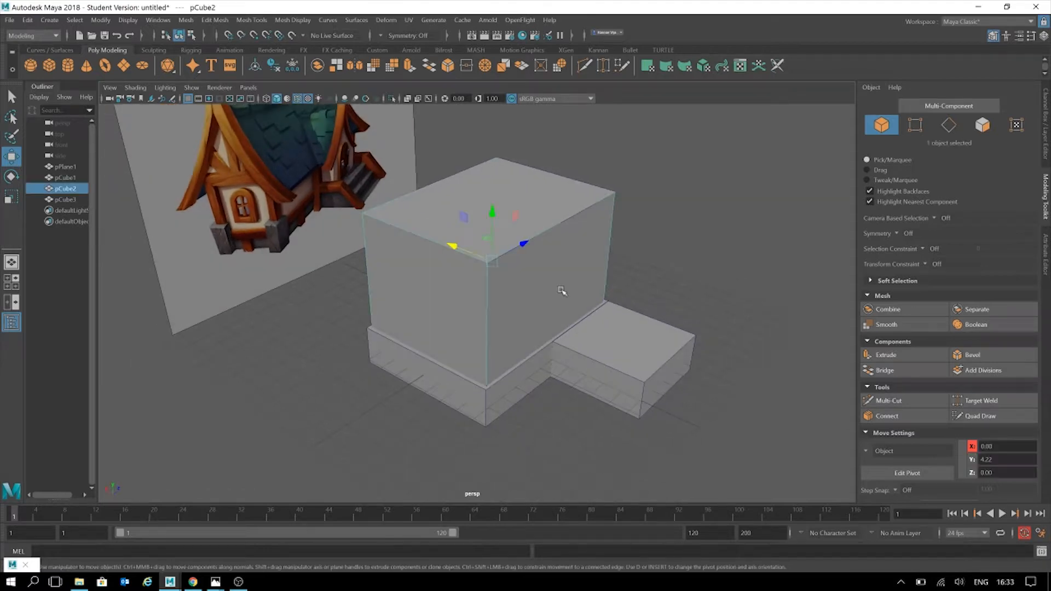
{"action": "left_click_drag", "start_coordinate": [588, 286], "coordinate": [602, 327], "text": "alt"}
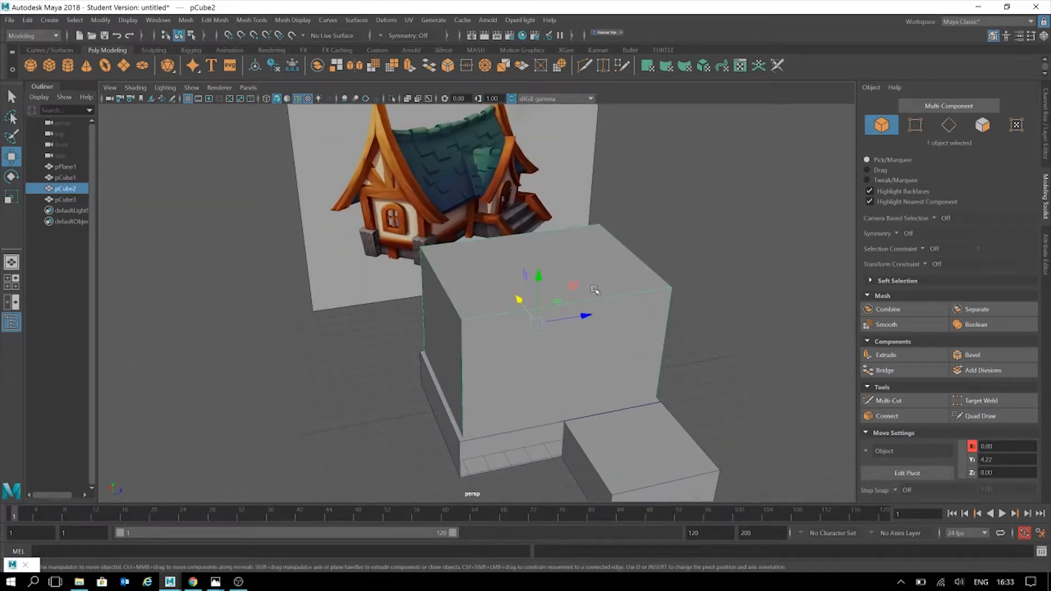
{"action": "left_click_drag", "start_coordinate": [672, 352], "coordinate": [699, 351], "text": "alt"}
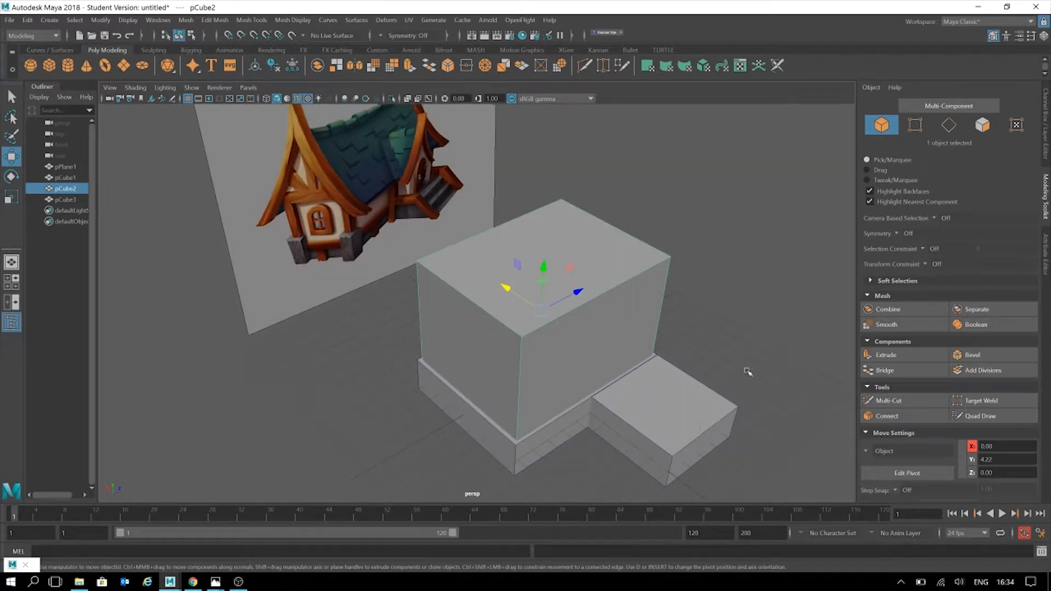
{"action": "left_click_drag", "start_coordinate": [753, 377], "coordinate": [670, 347], "text": "alt"}
{"action": "left_click", "coordinate": [613, 372]}
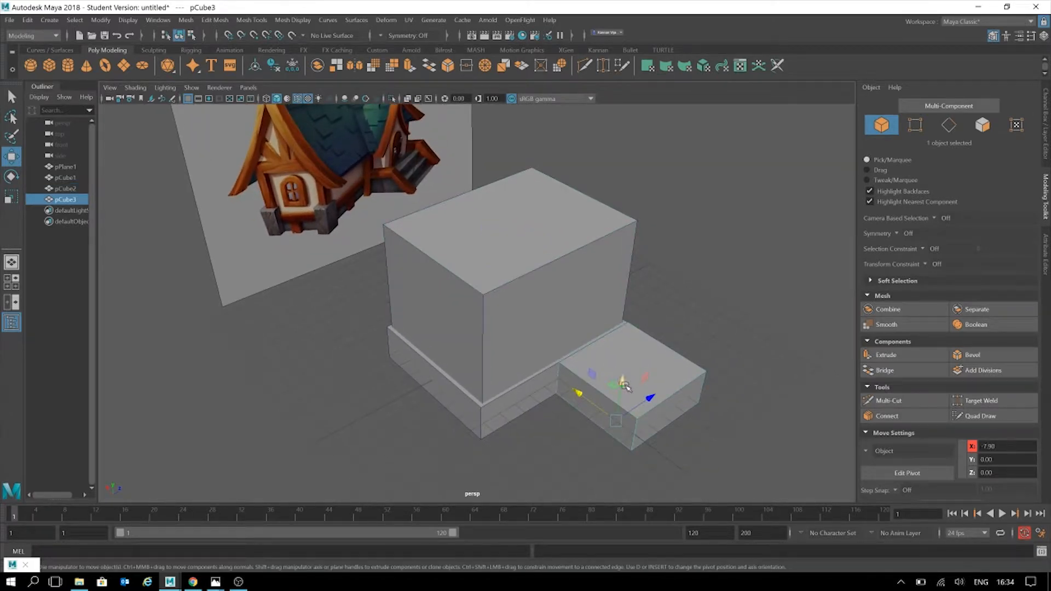
{"action": "key", "text": "ctrl+d"}
{"action": "left_click_drag", "start_coordinate": [625, 385], "coordinate": [635, 277]}
{"action": "key", "text": "ctrl+z"}
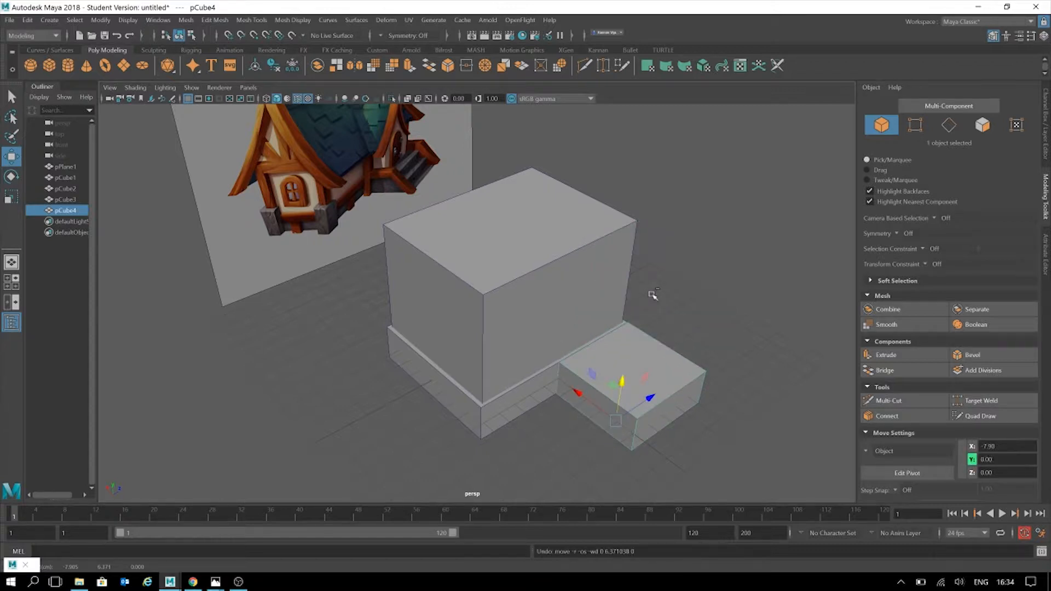
{"action": "left_click", "coordinate": [531, 291]}
{"action": "key", "text": "ctrl+z"}
{"action": "key", "text": "ctrl+z"}
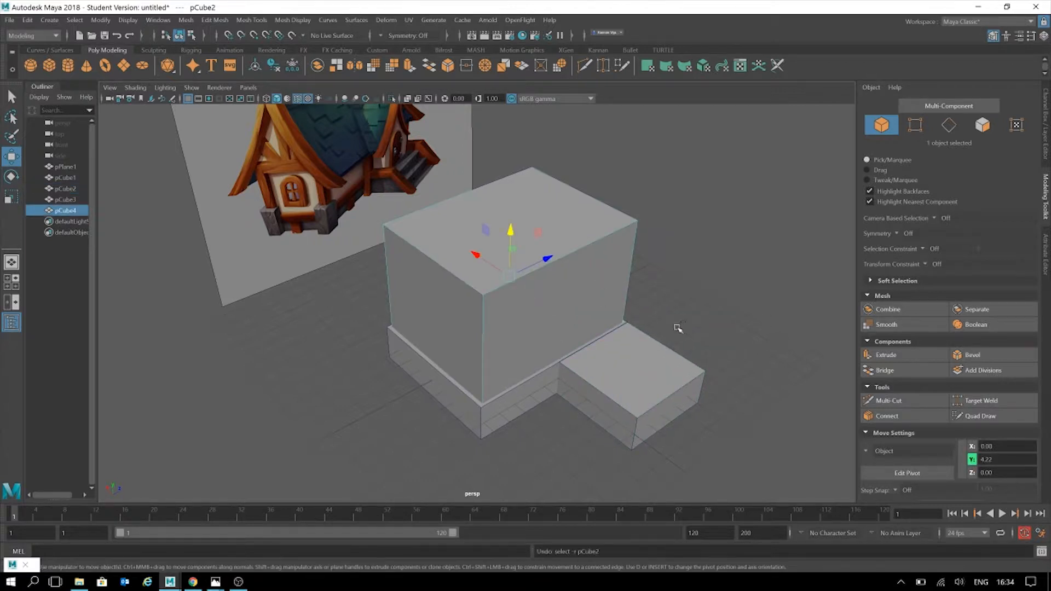
Duplicate the house body and move the copy to about -7.76 in X, over the annex slab.
{"action": "left_click", "coordinate": [533, 306]}
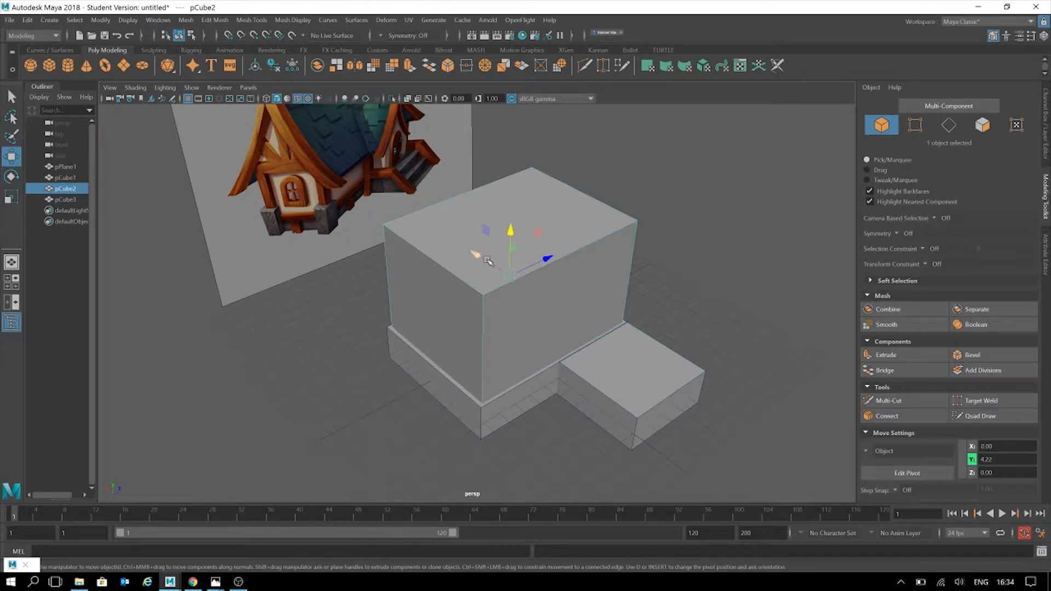
{"action": "key", "text": "ctrl+d"}
{"action": "left_click_drag", "start_coordinate": [486, 258], "coordinate": [584, 327]}
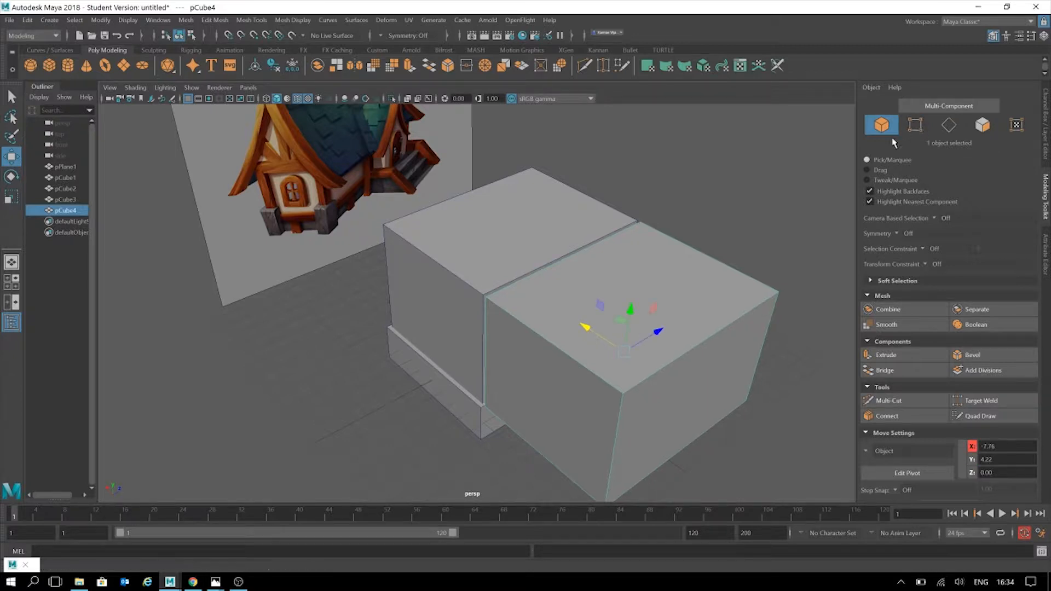
Move the front face and the outer side face of the annex body inward so it fits on the annex slab, and return to object selection.
{"action": "left_click", "coordinate": [983, 125]}
{"action": "left_click", "coordinate": [532, 426]}
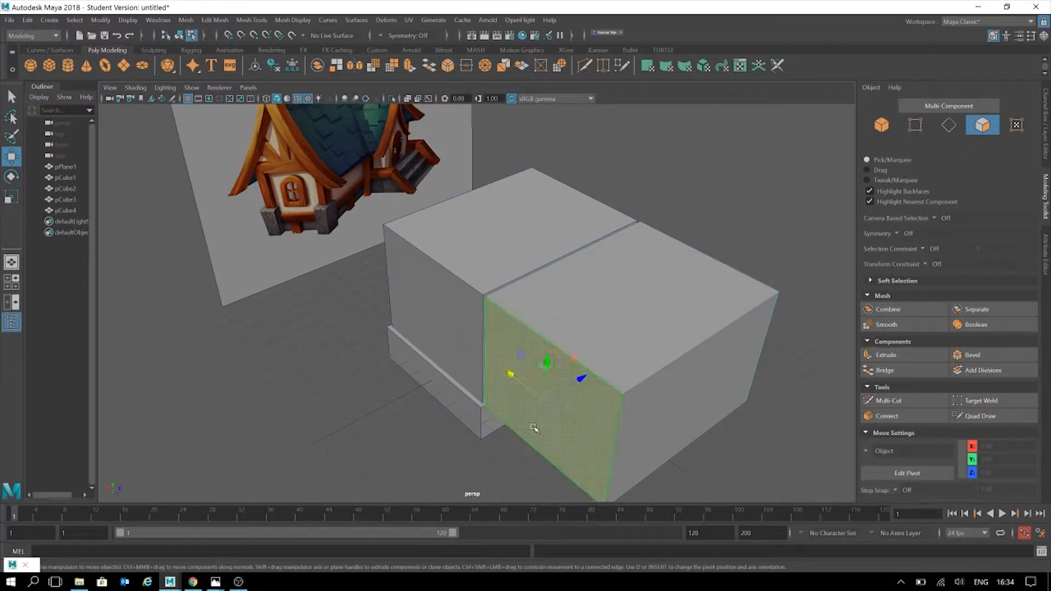
{"action": "left_click_drag", "start_coordinate": [551, 376], "coordinate": [651, 343]}
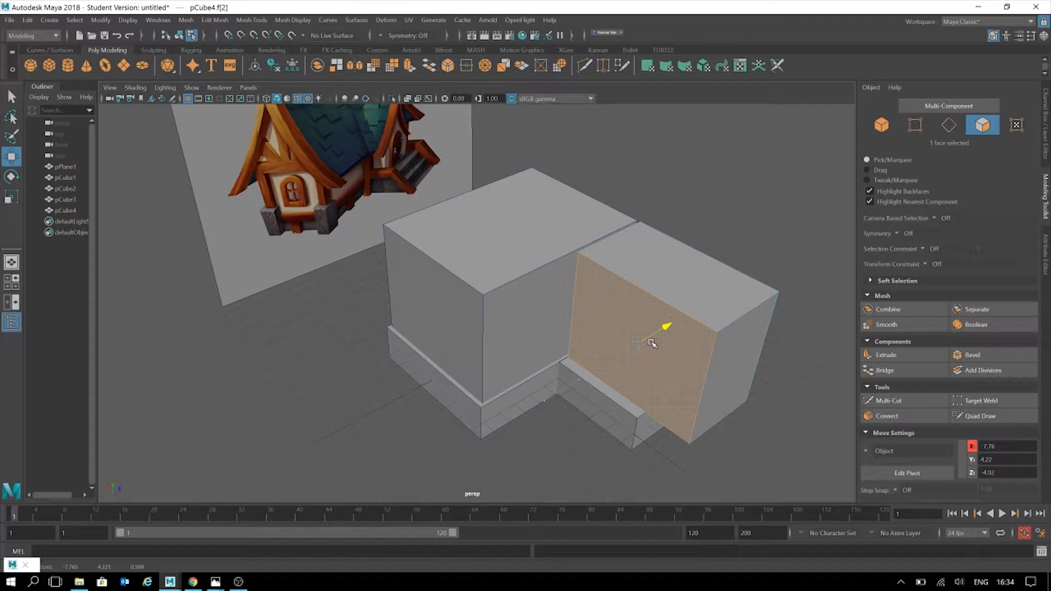
{"action": "left_click", "coordinate": [711, 361]}
{"action": "left_click_drag", "start_coordinate": [711, 361], "coordinate": [614, 301]}
{"action": "left_click_drag", "start_coordinate": [767, 369], "coordinate": [630, 371], "text": "alt"}
{"action": "left_click_drag", "start_coordinate": [436, 305], "coordinate": [366, 301], "text": "alt"}
{"action": "key", "text": "F8"}
{"action": "left_click", "coordinate": [582, 307]}
Switch the main house body to edge editing and display the scene in wireframe.
{"action": "left_click_drag", "start_coordinate": [563, 347], "coordinate": [585, 287], "text": "alt"}
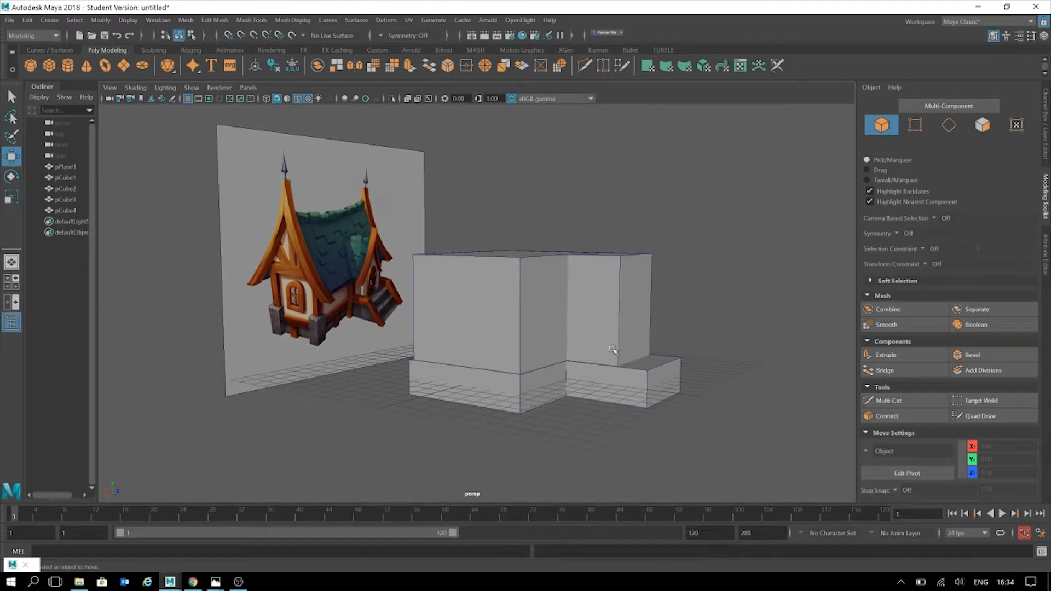
{"action": "scroll", "coordinate": [732, 321], "scroll_direction": "up", "scroll_amount": 5}
{"action": "left_click_drag", "start_coordinate": [583, 361], "coordinate": [649, 373], "text": "alt"}
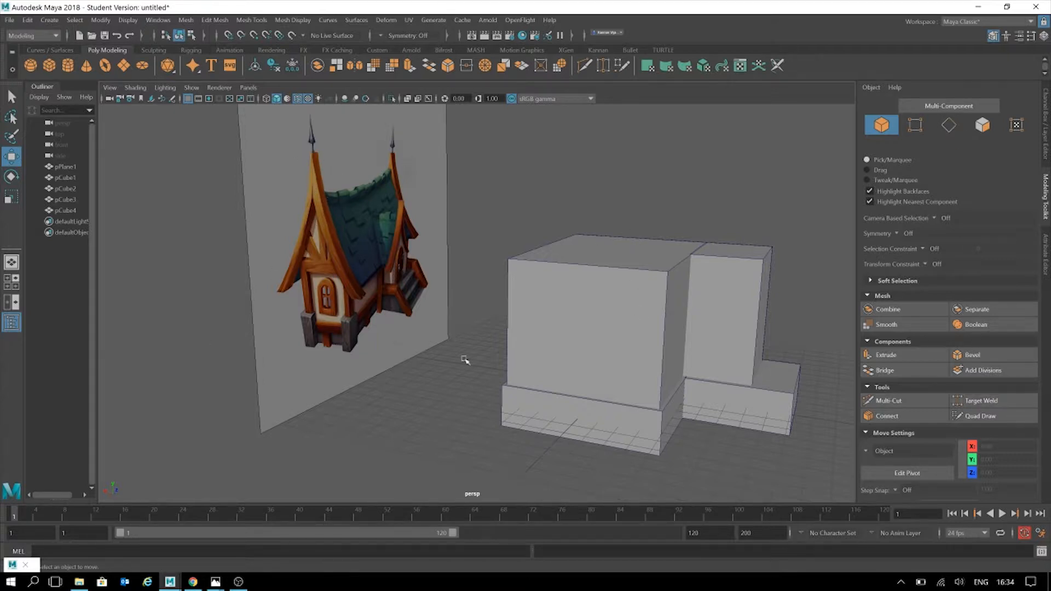
{"action": "left_click_drag", "start_coordinate": [766, 356], "coordinate": [643, 392], "text": "alt"}
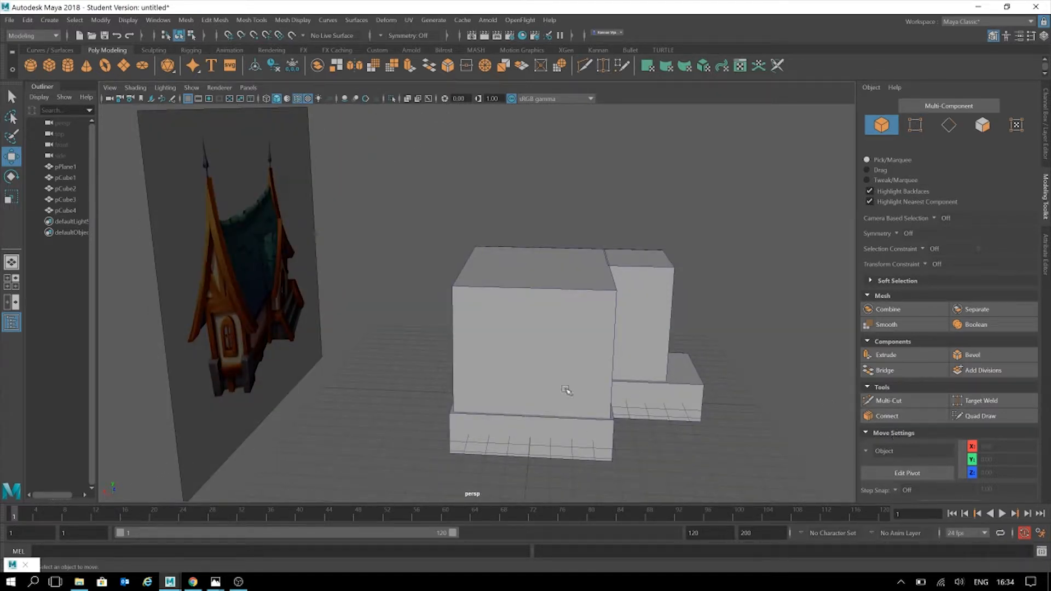
{"action": "left_click", "coordinate": [538, 351]}
{"action": "left_click", "coordinate": [949, 125]}
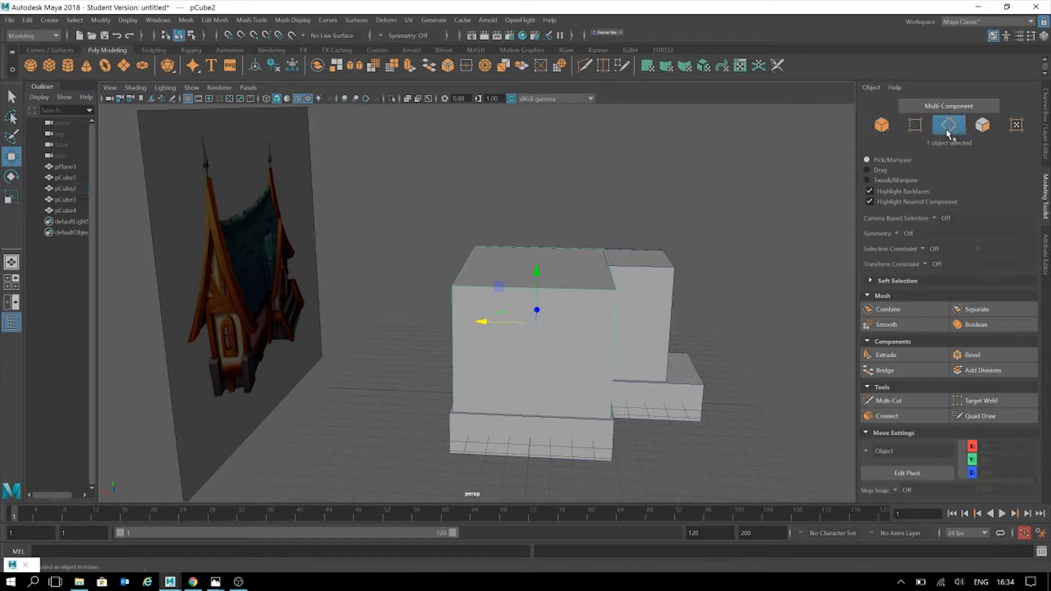
{"action": "left_click", "coordinate": [559, 286]}
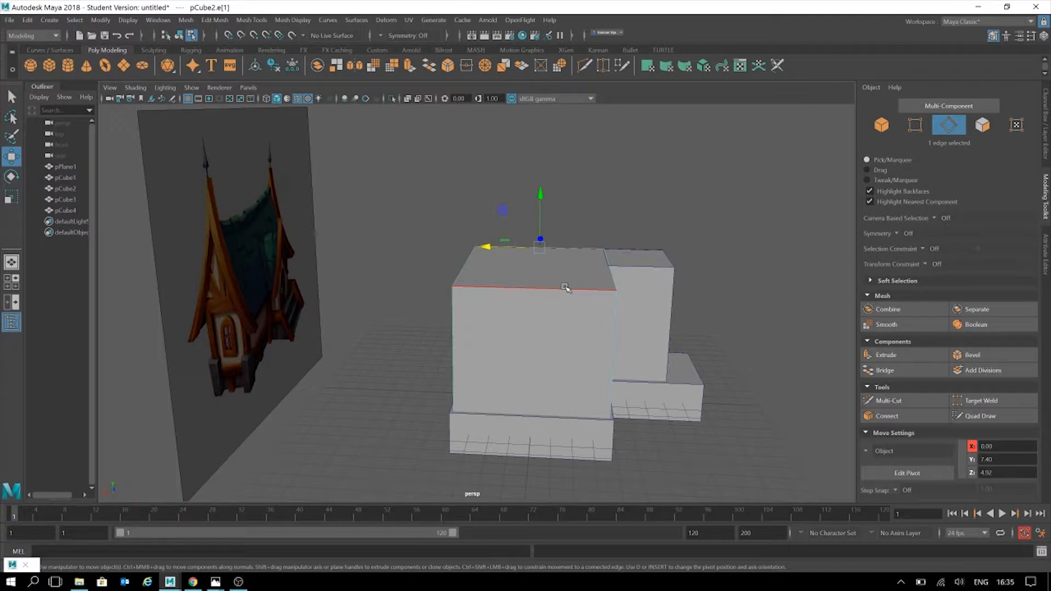
{"action": "key", "text": "4"}
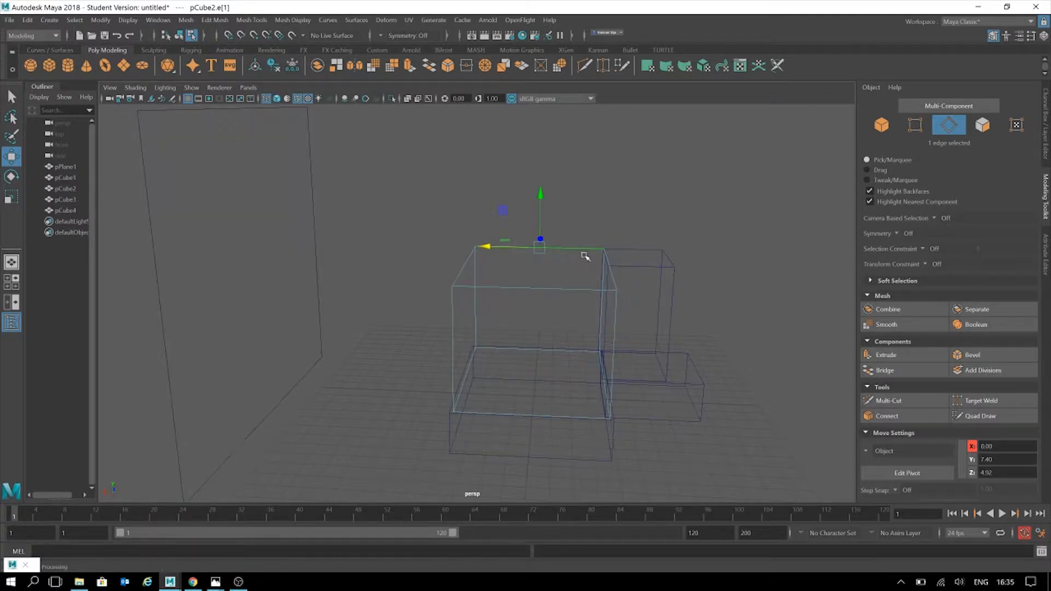
Try selecting the house body's four widthwise edges one by one and with a marquee around them, clearing the selection each time.
{"action": "left_click", "coordinate": [561, 219]}
{"action": "left_click", "coordinate": [564, 250]}
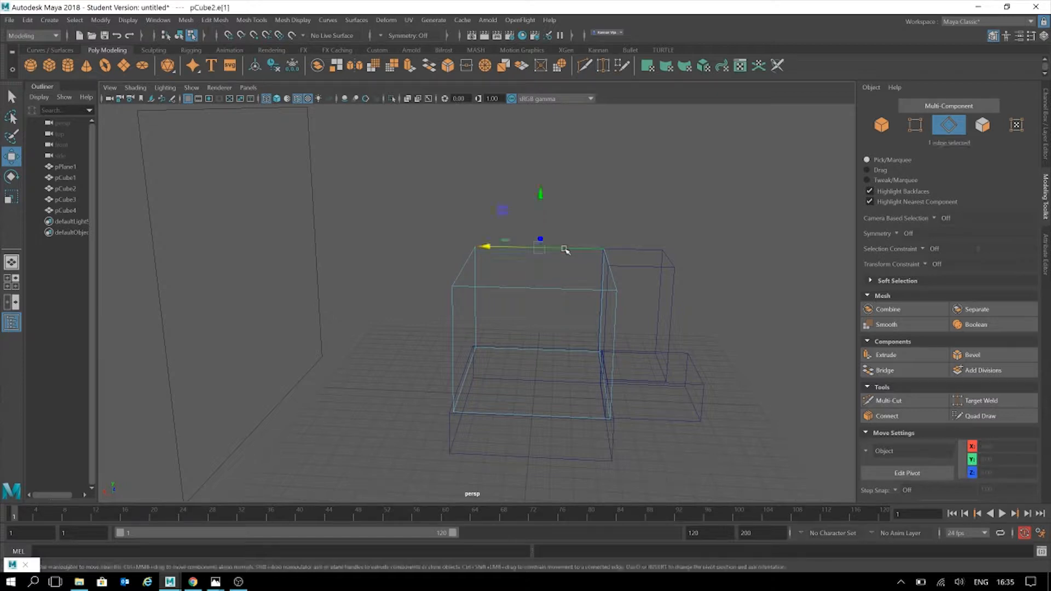
{"action": "left_click", "coordinate": [553, 290], "text": "shift"}
{"action": "left_click", "coordinate": [537, 416], "text": "shift"}
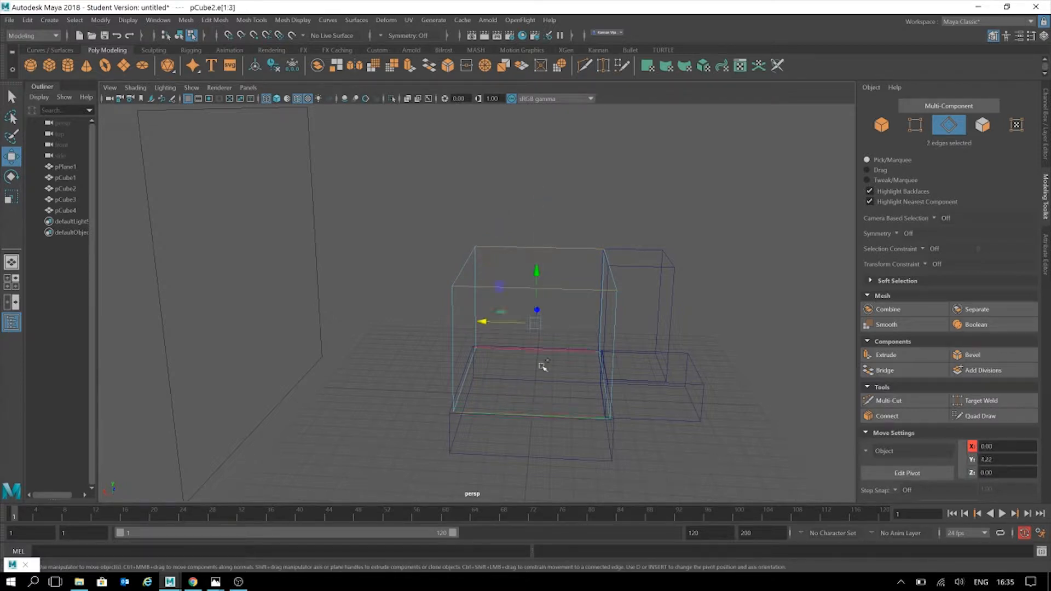
{"action": "left_click", "coordinate": [550, 349], "text": "shift"}
{"action": "left_click", "coordinate": [605, 216]}
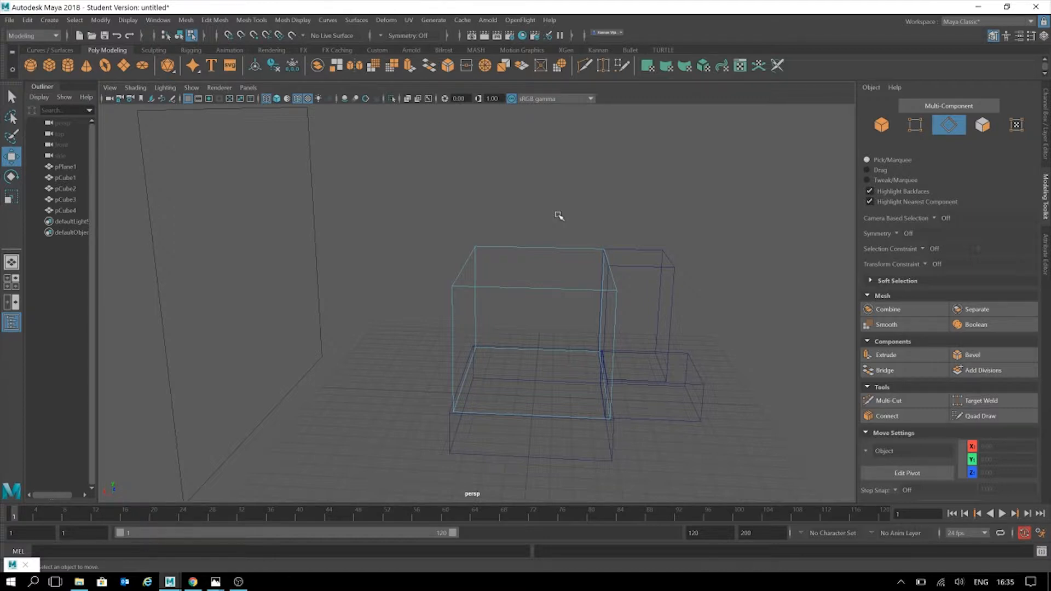
{"action": "left_click_drag", "start_coordinate": [546, 166], "coordinate": [560, 439]}
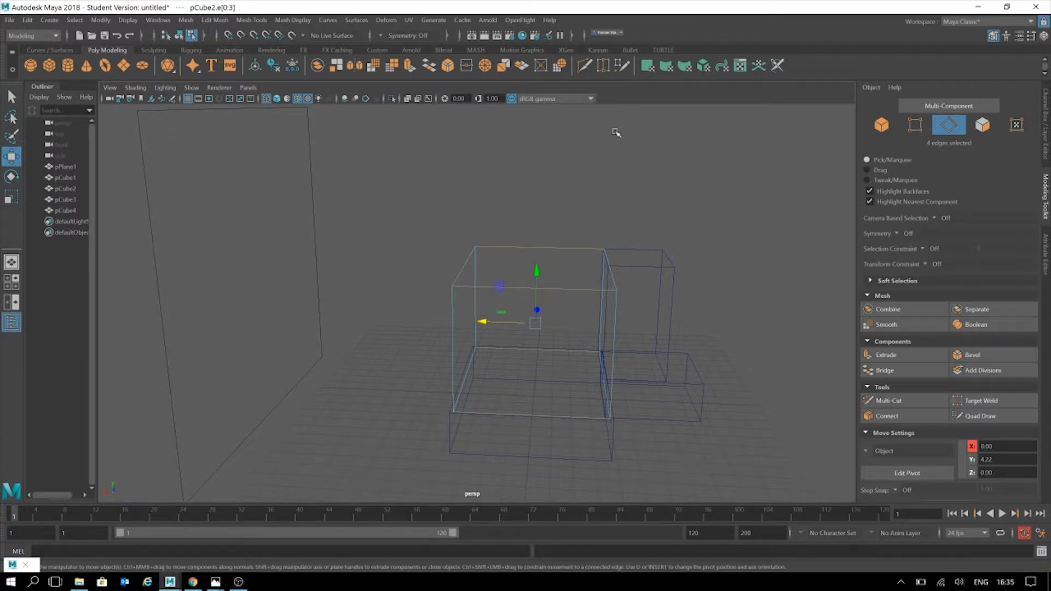
{"action": "left_click", "coordinate": [572, 219]}
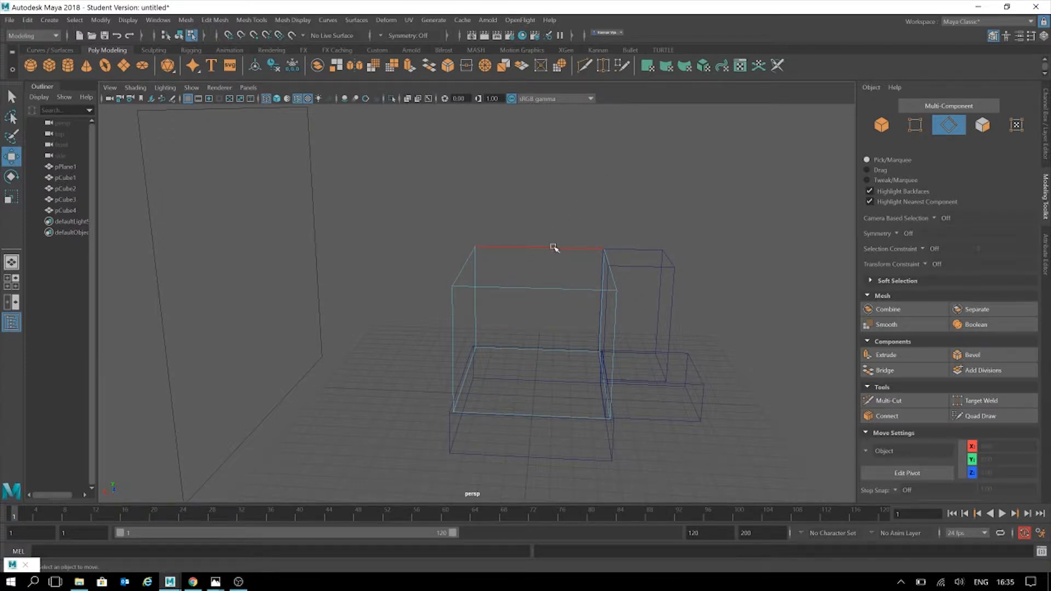
Select the ring of four widthwise edges on the house body and connect them with 1 segment at slide 0.50.
{"action": "left_click", "coordinate": [553, 248]}
{"action": "double_click", "coordinate": [560, 288], "text": "shift"}
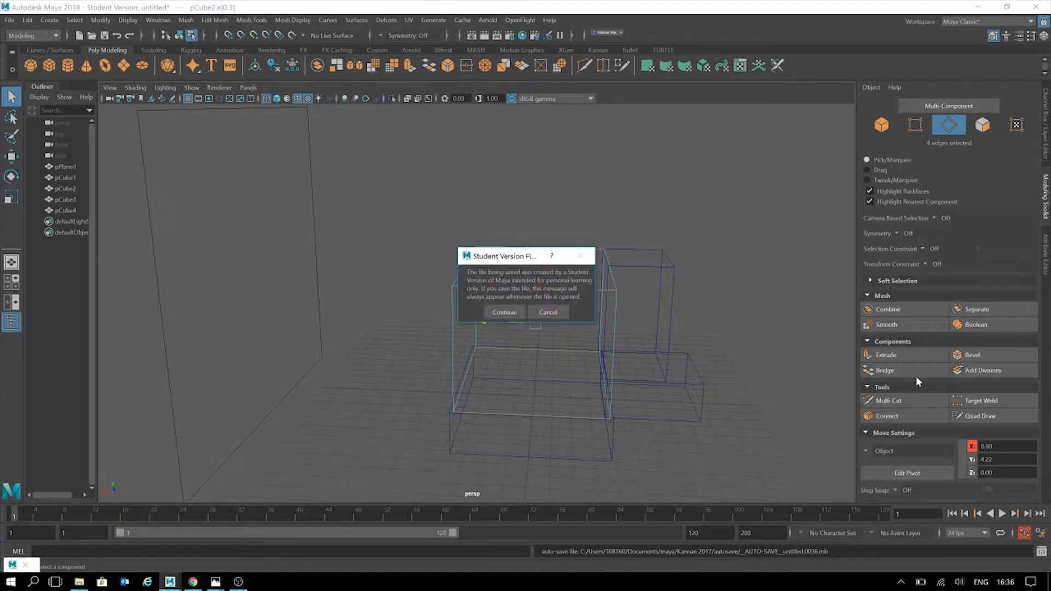
{"action": "left_click", "coordinate": [505, 313]}
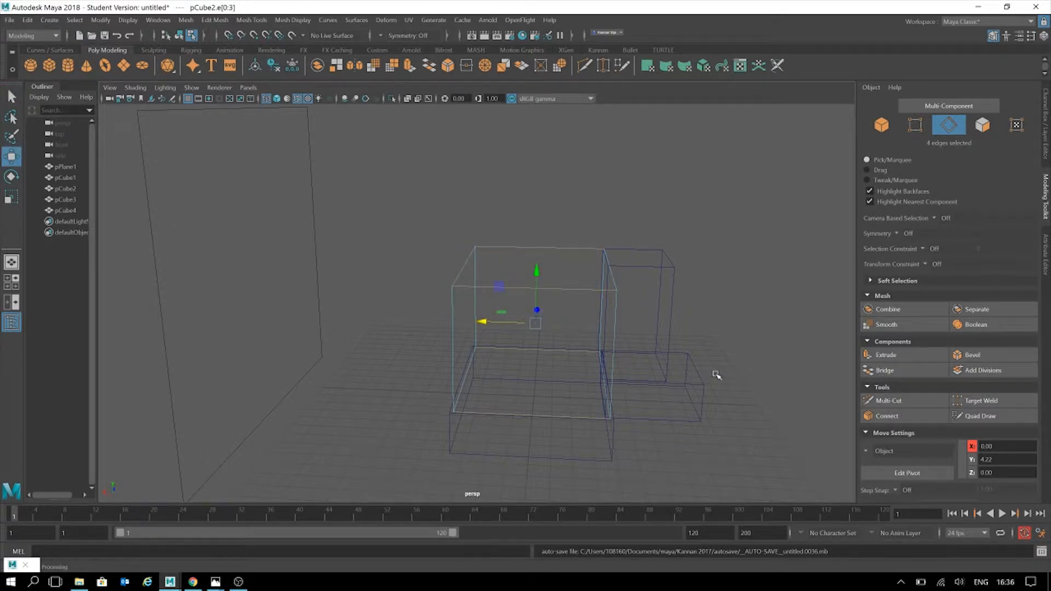
{"action": "left_click", "coordinate": [888, 418]}
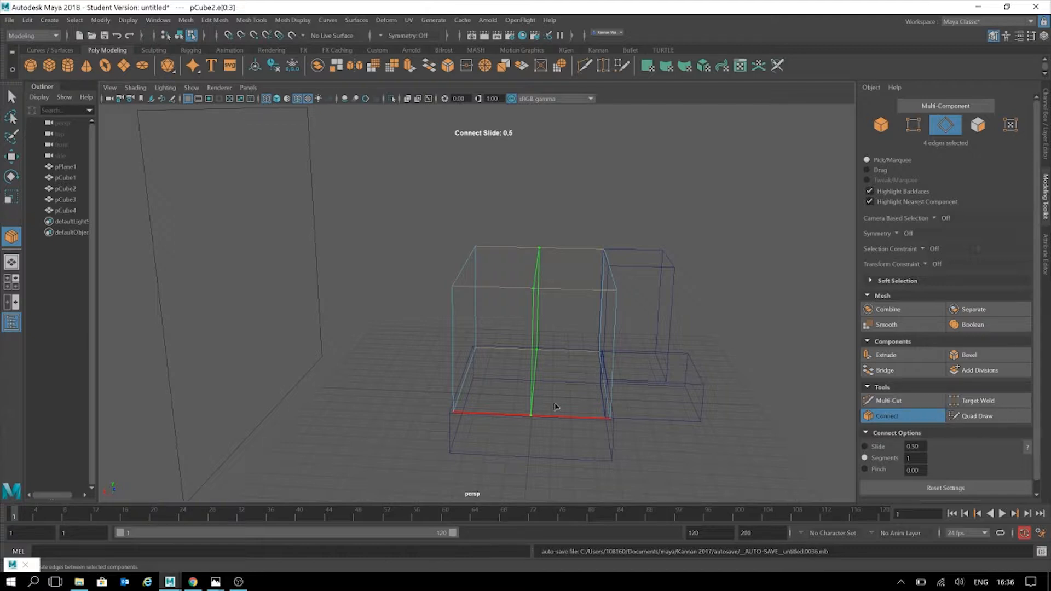
{"action": "left_click_drag", "start_coordinate": [641, 370], "coordinate": [662, 361], "text": "alt"}
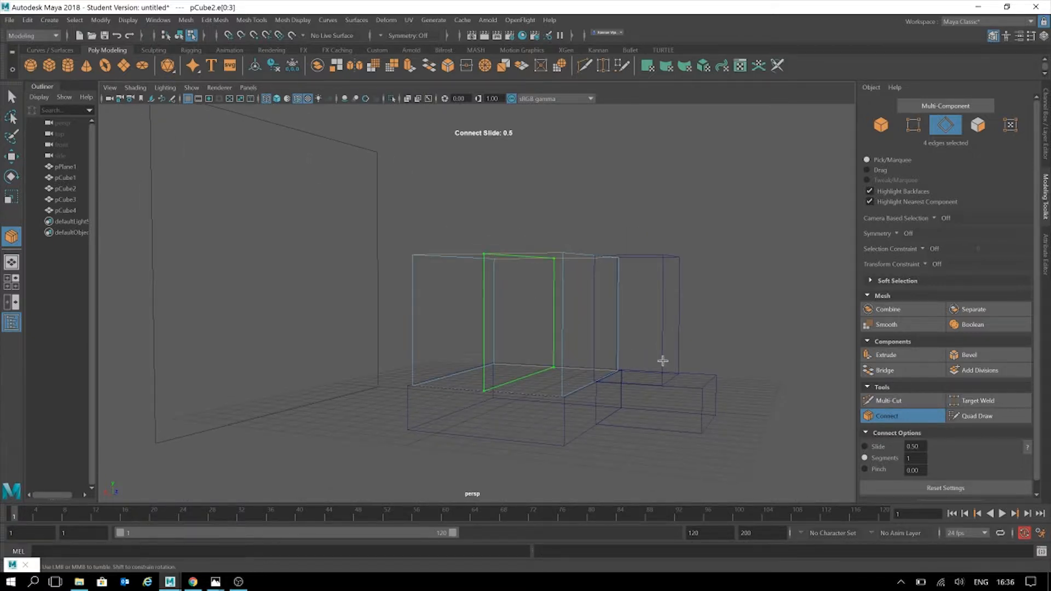
{"action": "key", "text": "w"}
Select the house body's six vertical edges and connect them with a horizontal edge loop.
{"action": "left_click_drag", "start_coordinate": [664, 310], "coordinate": [527, 345], "text": "alt"}
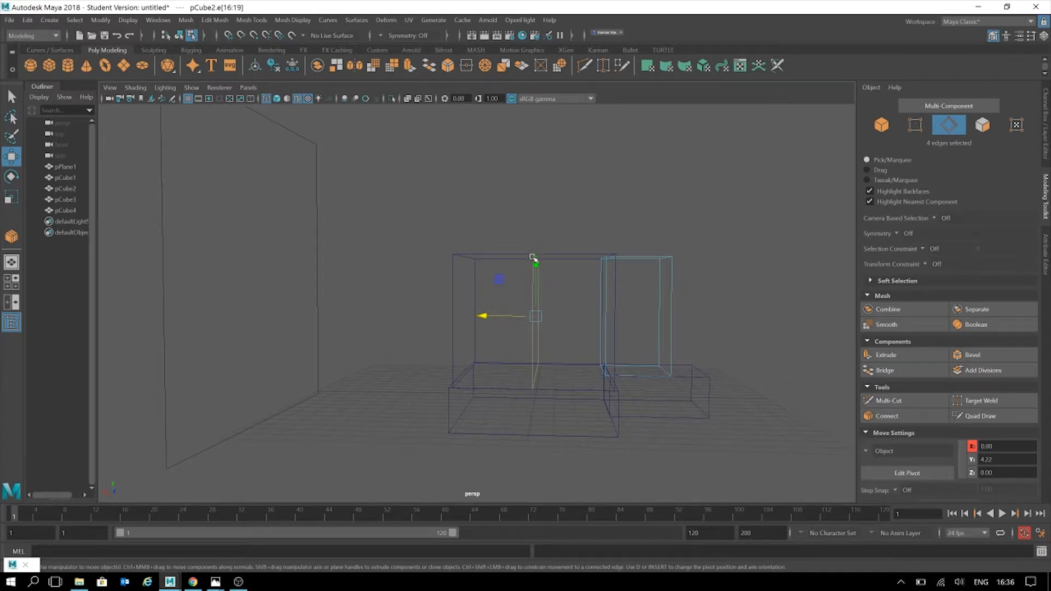
{"action": "left_click", "coordinate": [557, 257]}
{"action": "left_click", "coordinate": [561, 256]}
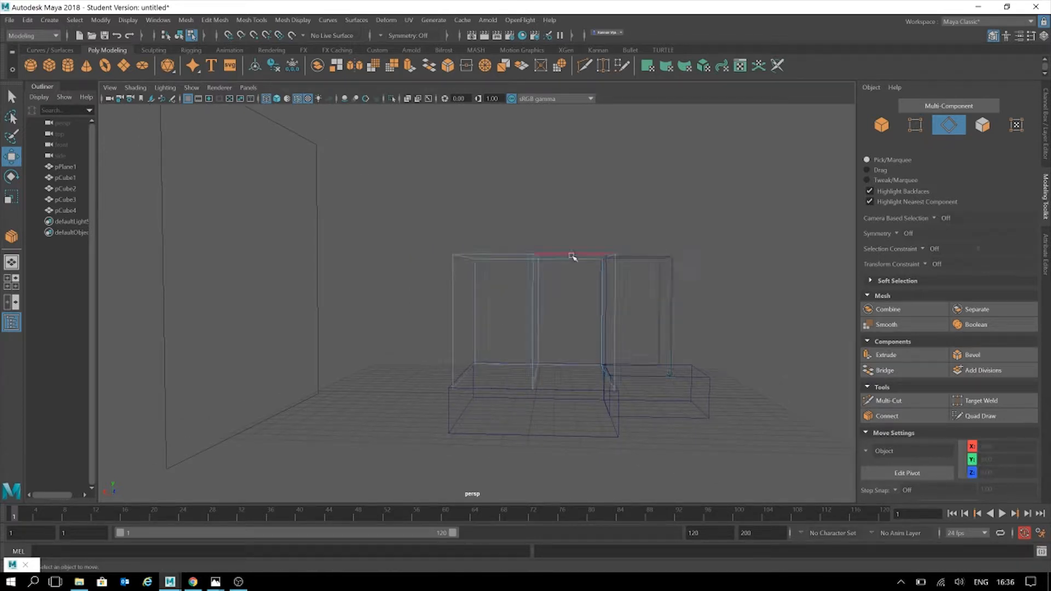
{"action": "left_click_drag", "start_coordinate": [655, 317], "coordinate": [668, 321], "text": "alt"}
{"action": "left_click_drag", "start_coordinate": [567, 409], "coordinate": [572, 221], "text": "alt"}
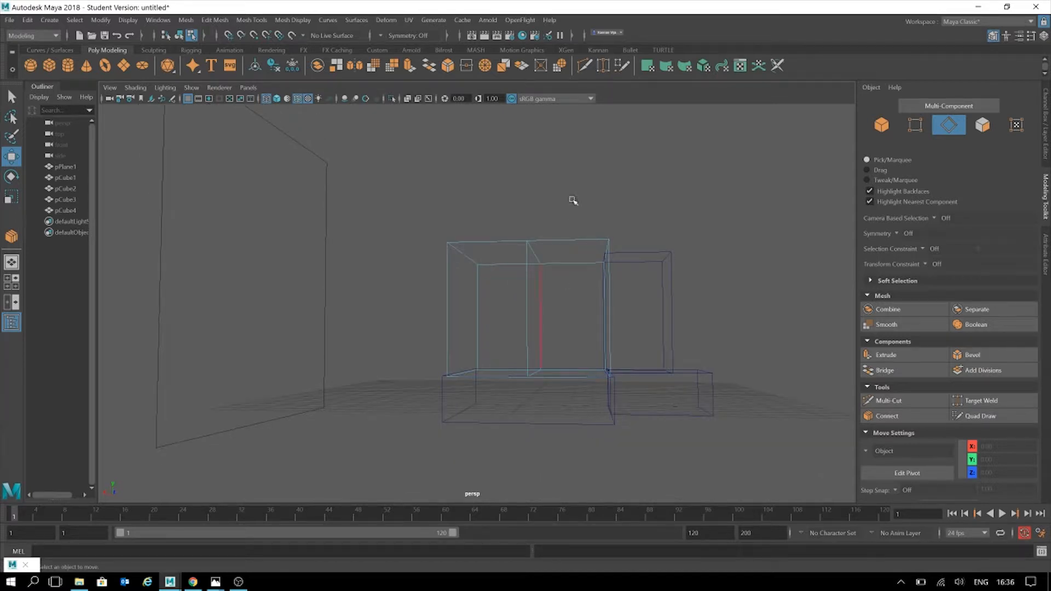
{"action": "left_click_drag", "start_coordinate": [616, 372], "coordinate": [482, 312], "text": "alt"}
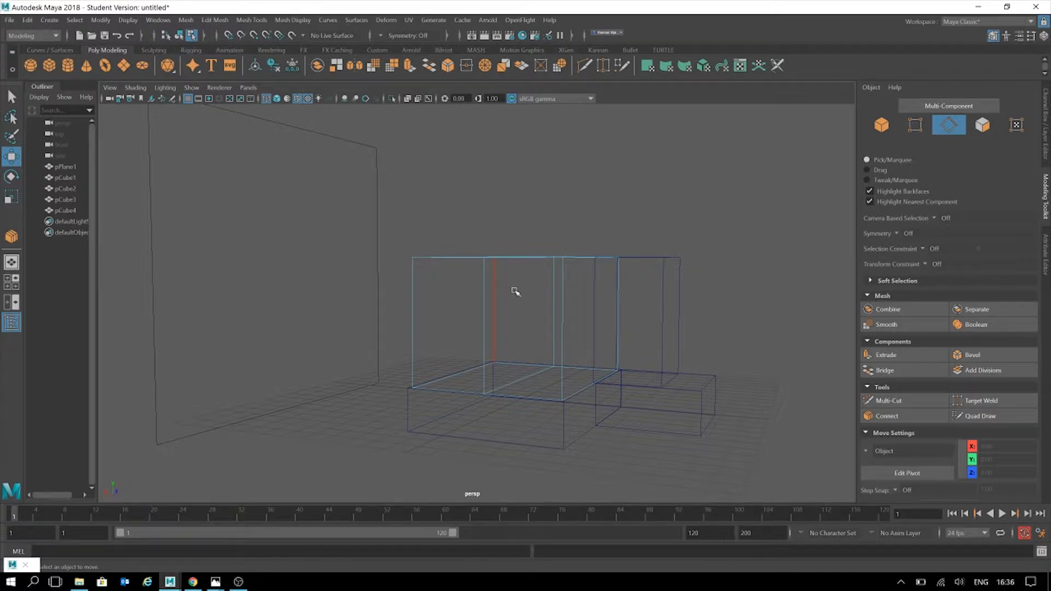
{"action": "left_click_drag", "start_coordinate": [514, 291], "coordinate": [544, 309], "text": "alt"}
{"action": "left_click_drag", "start_coordinate": [625, 294], "coordinate": [190, 304]}
{"action": "left_click_drag", "start_coordinate": [372, 335], "coordinate": [460, 341], "text": "alt"}
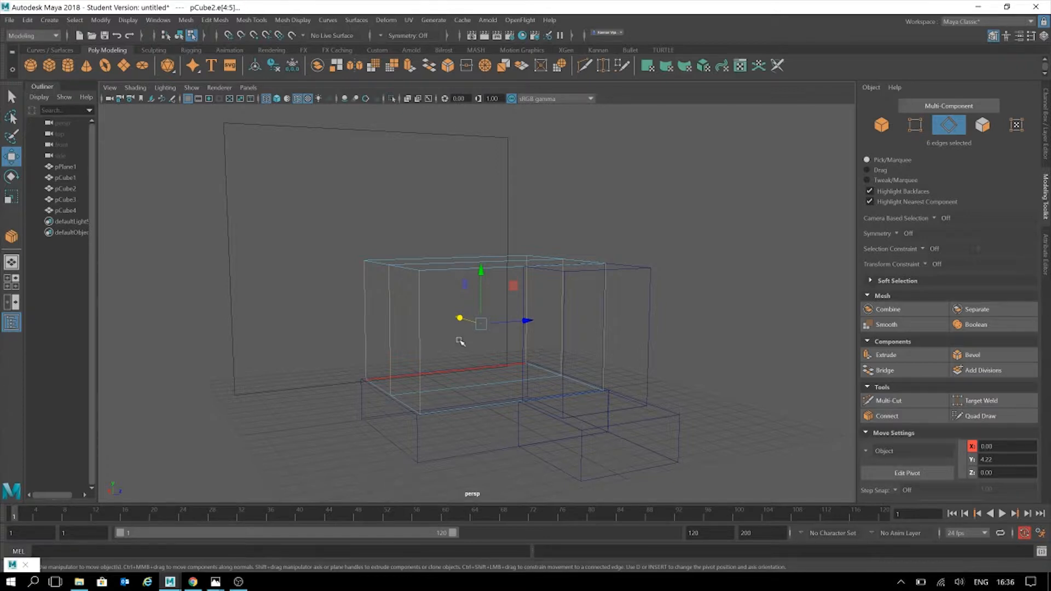
{"action": "left_click", "coordinate": [887, 416]}
{"action": "left_click_drag", "start_coordinate": [560, 327], "coordinate": [648, 330], "text": "alt"}
{"action": "key", "text": "w"}
Undo the horizontal edge loop and its edge selection, keeping the lengthwise centre loop.
{"action": "key", "text": "ctrl+z"}
{"action": "key", "text": "ctrl+z"}
{"action": "key", "text": "ctrl+z"}
{"action": "key", "text": "ctrl+z"}
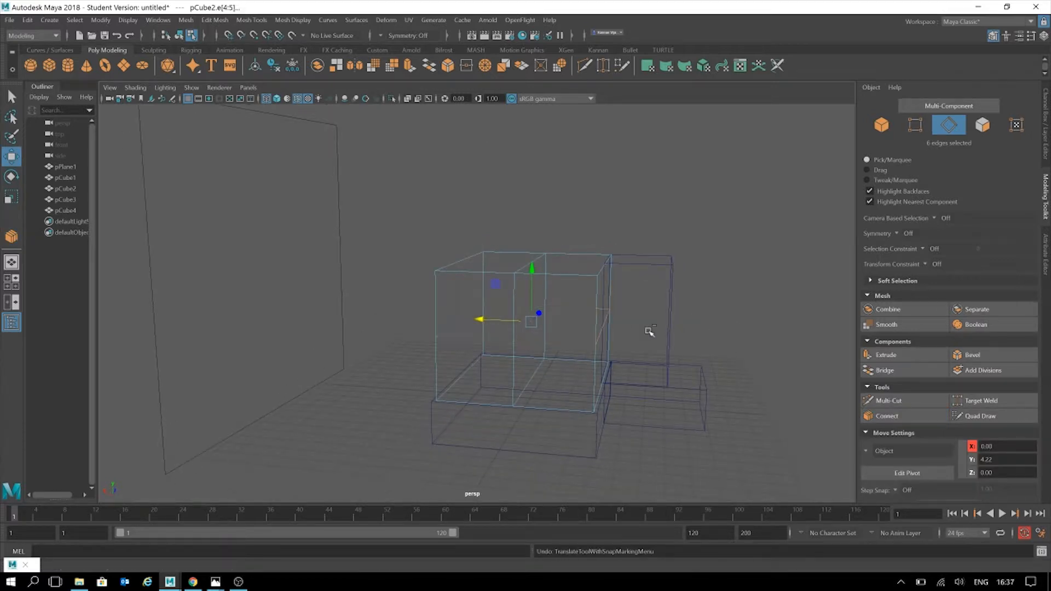
{"action": "key", "text": "ctrl+z"}
{"action": "key", "text": "ctrl+z"}
Insert a horizontal edge loop around the house body at about mid-height with the Multi-Cut tool.
{"action": "left_click_drag", "start_coordinate": [659, 298], "coordinate": [629, 298], "text": "alt"}
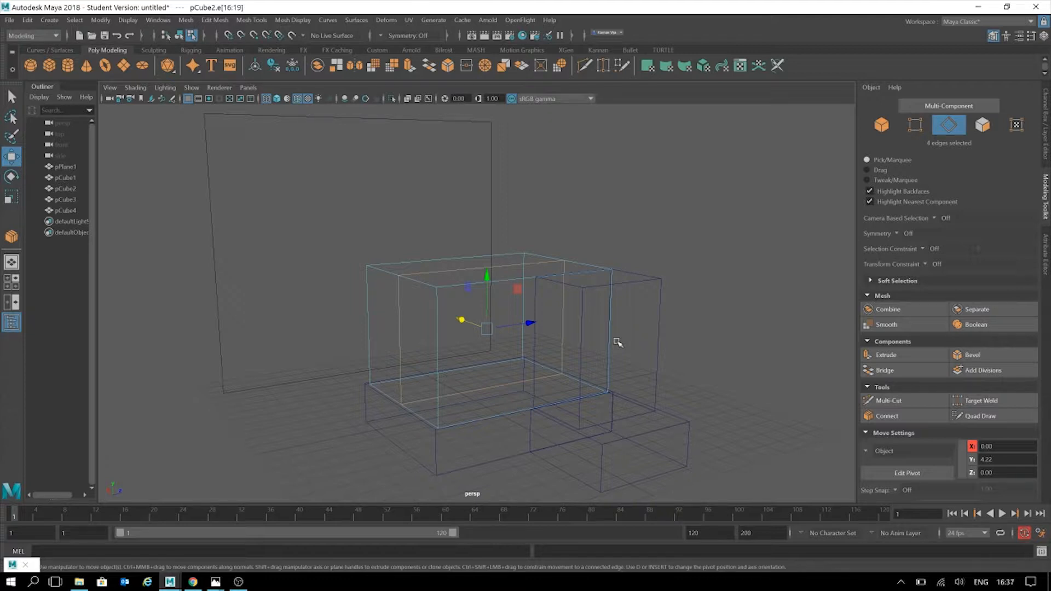
{"action": "left_click", "coordinate": [549, 235]}
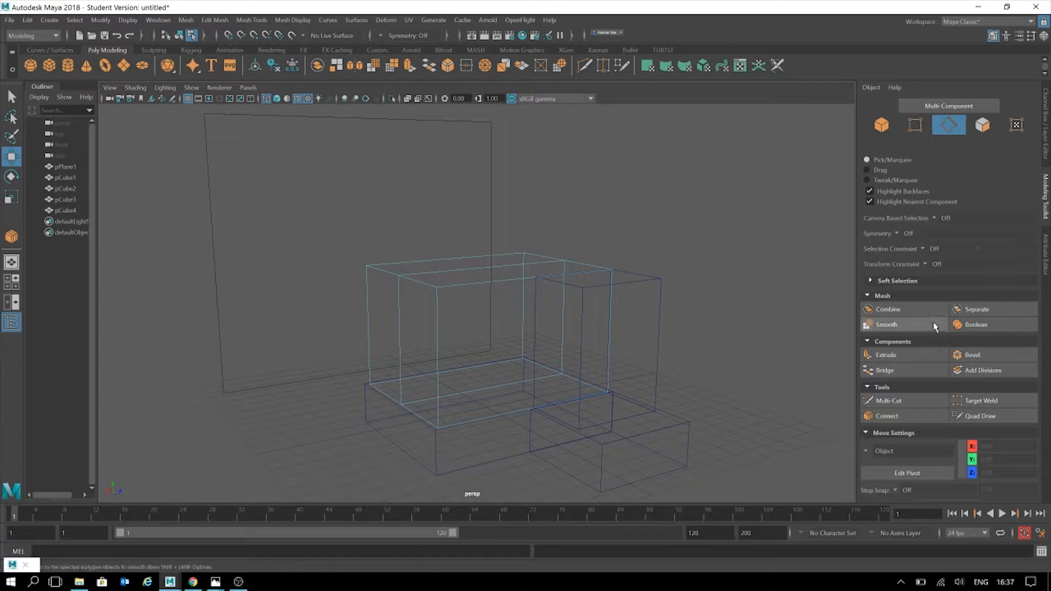
{"action": "left_click", "coordinate": [890, 401]}
{"action": "left_click", "coordinate": [436, 287]}
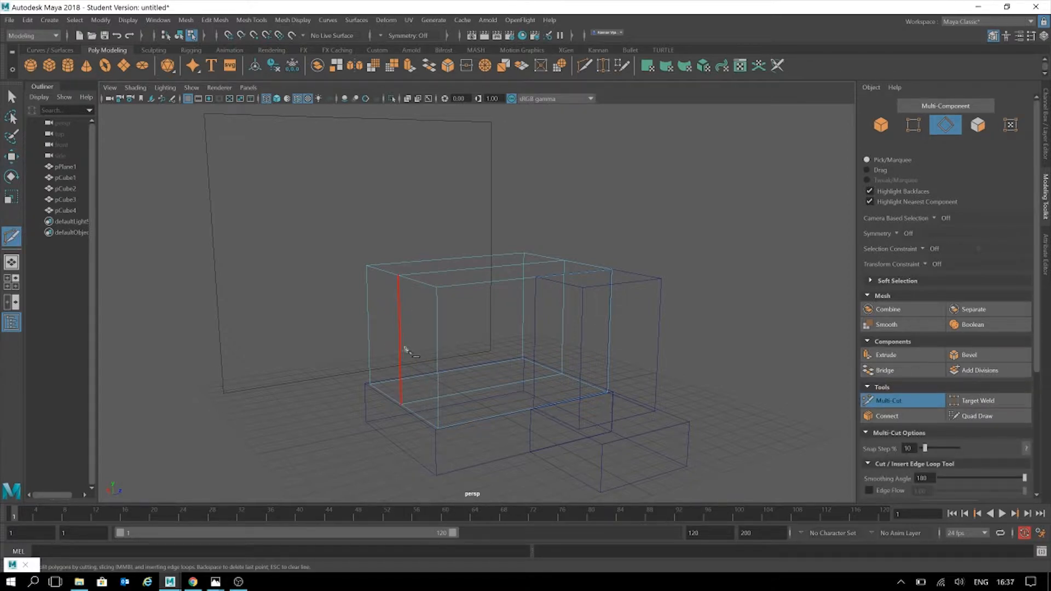
{"action": "left_click", "coordinate": [437, 287]}
{"action": "left_click", "coordinate": [438, 425]}
{"action": "left_click", "coordinate": [383, 300], "text": "ctrl"}
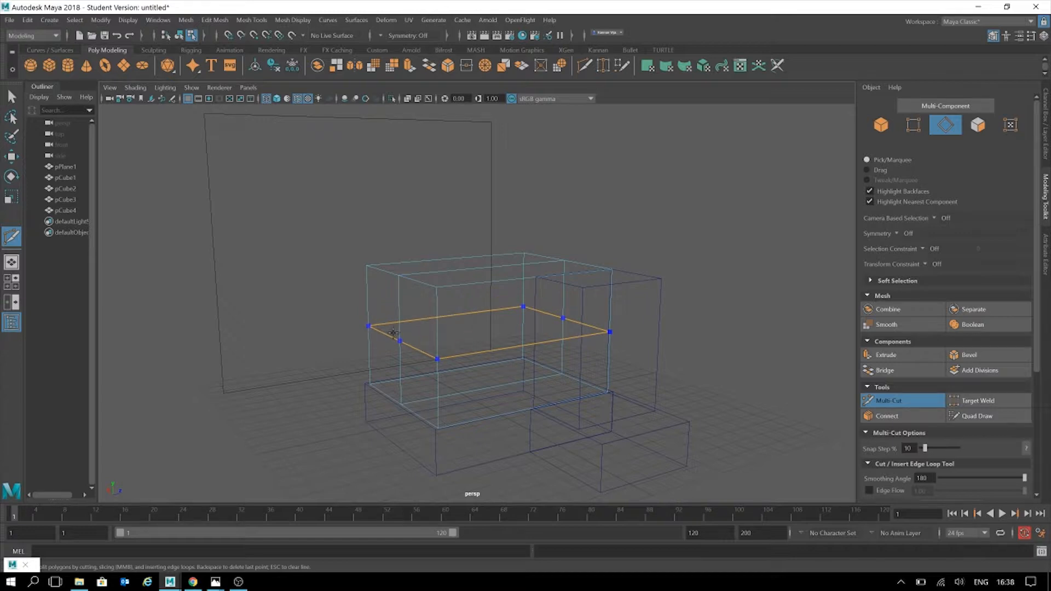
{"action": "left_click", "coordinate": [393, 332], "text": "ctrl"}
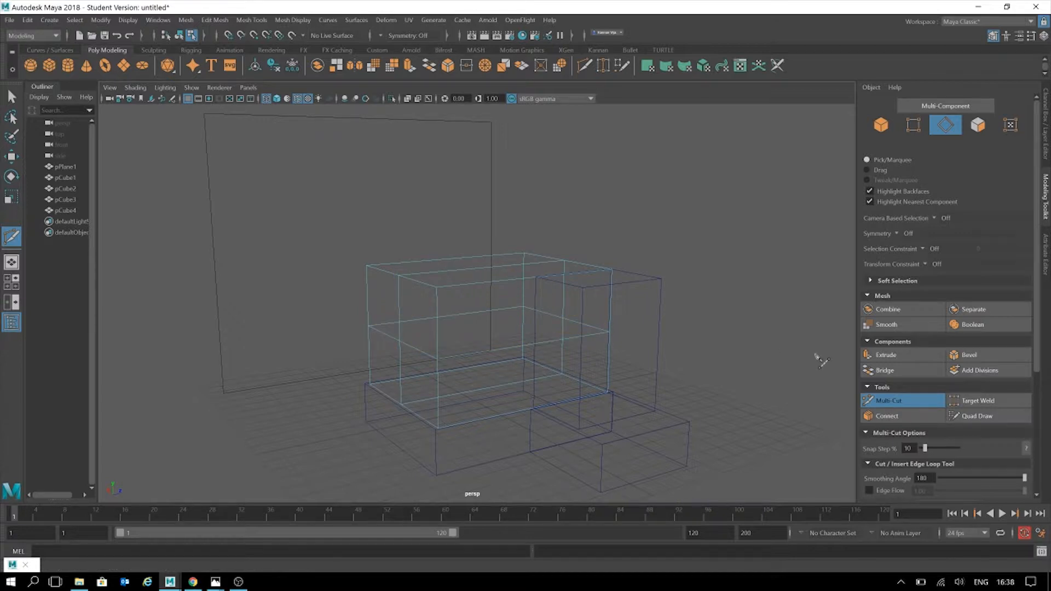
Preview a crosswise edge loop at several positions along the house body with the Multi-Cut tool.
{"action": "left_click_drag", "start_coordinate": [715, 299], "coordinate": [669, 312], "text": "alt"}
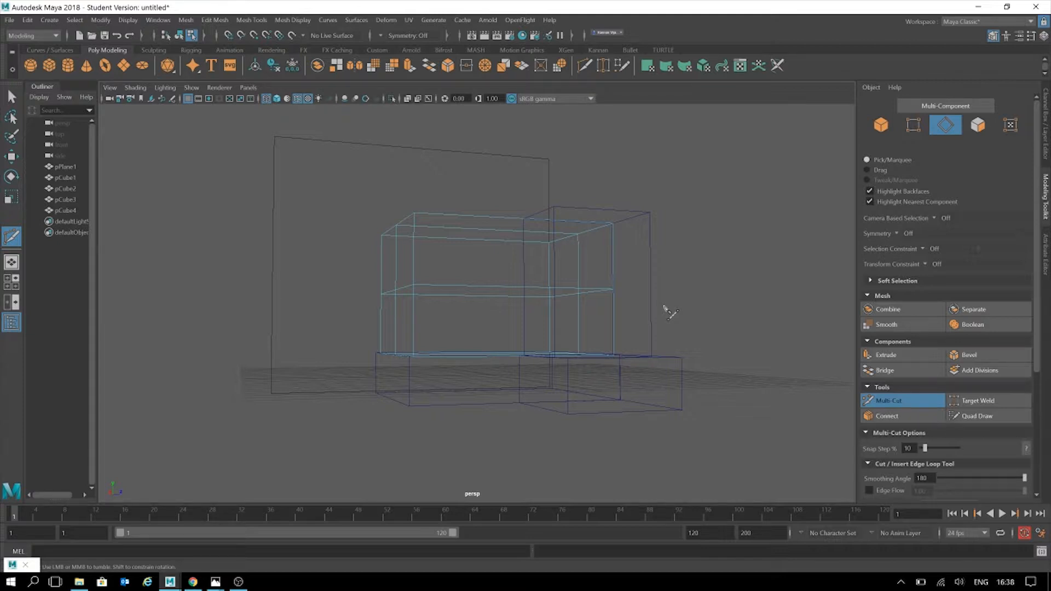
{"action": "left_click_drag", "start_coordinate": [641, 312], "coordinate": [613, 329], "text": "alt"}
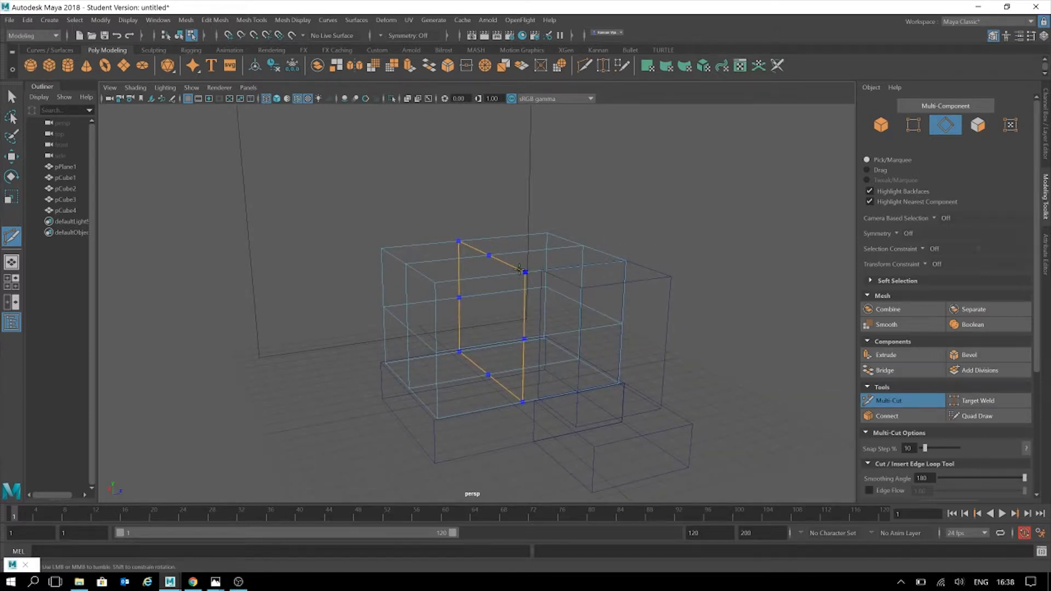
{"action": "key", "text": "ctrl"}
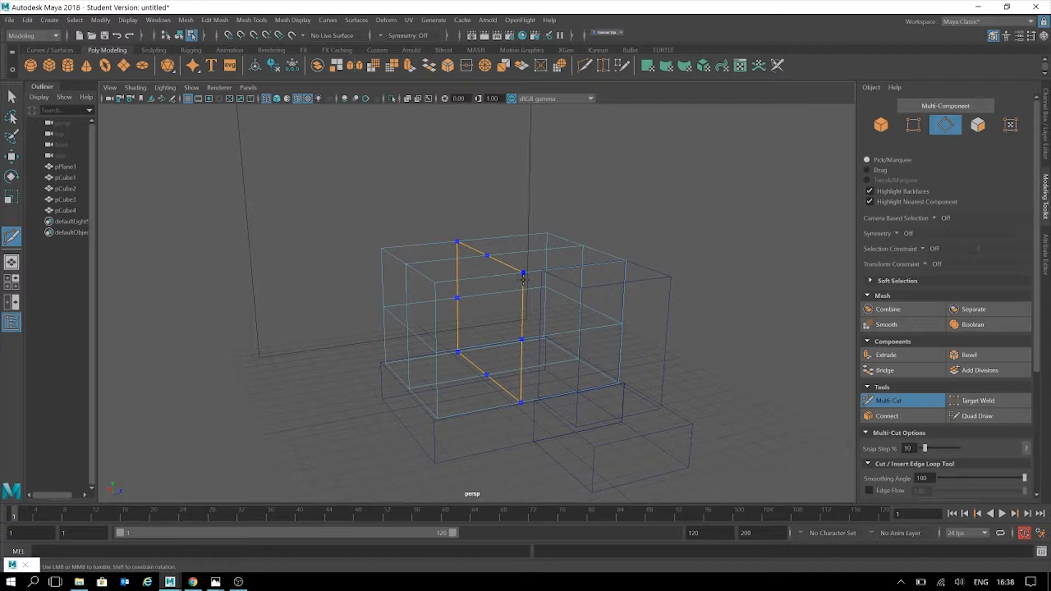
{"action": "left_click_drag", "start_coordinate": [679, 308], "coordinate": [688, 312], "text": "alt"}
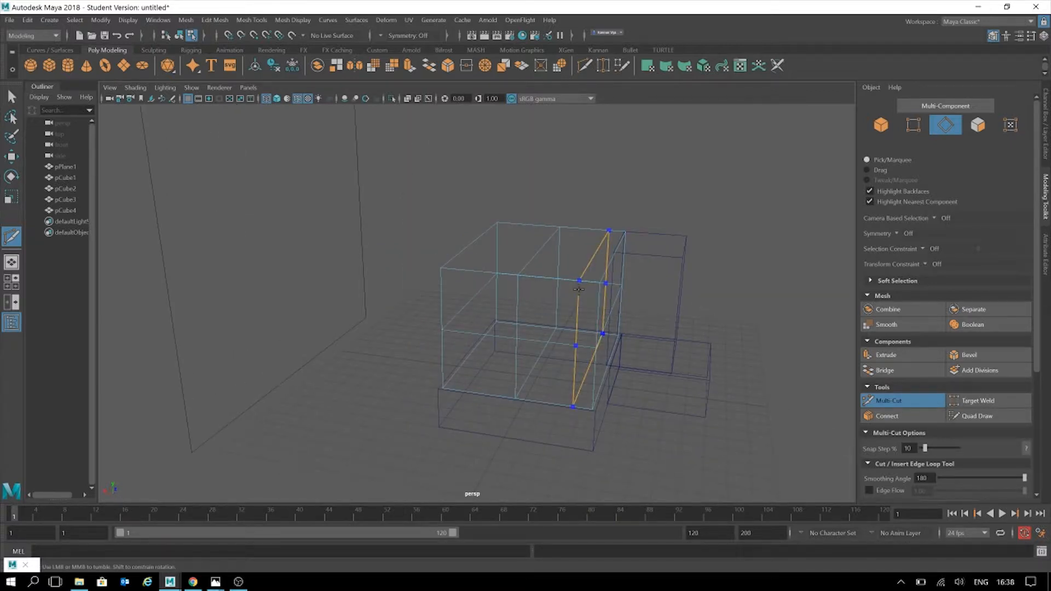
{"action": "left_click", "coordinate": [600, 283]}
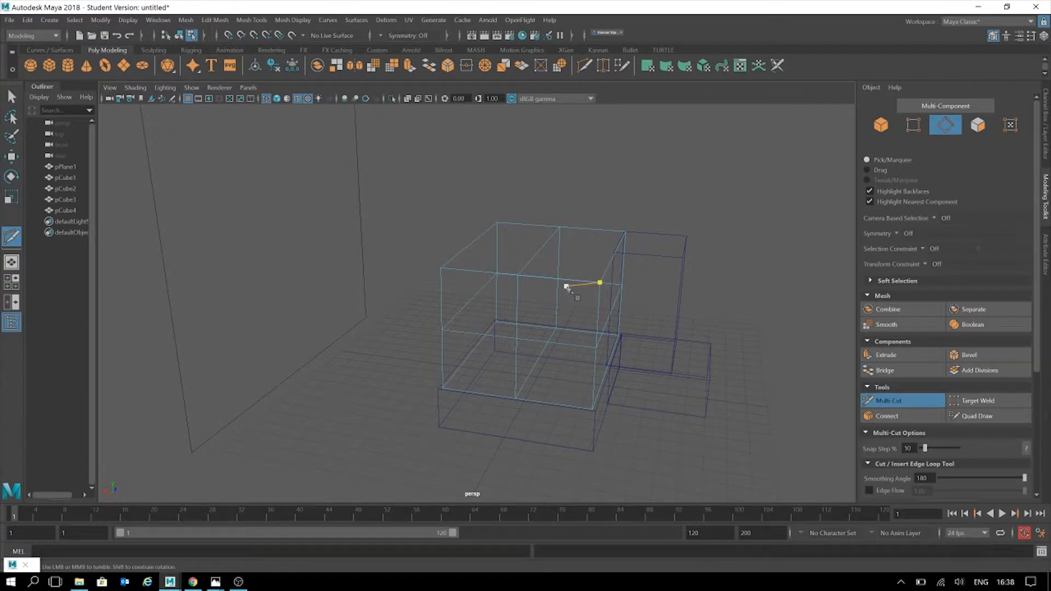
{"action": "left_click", "coordinate": [567, 286]}
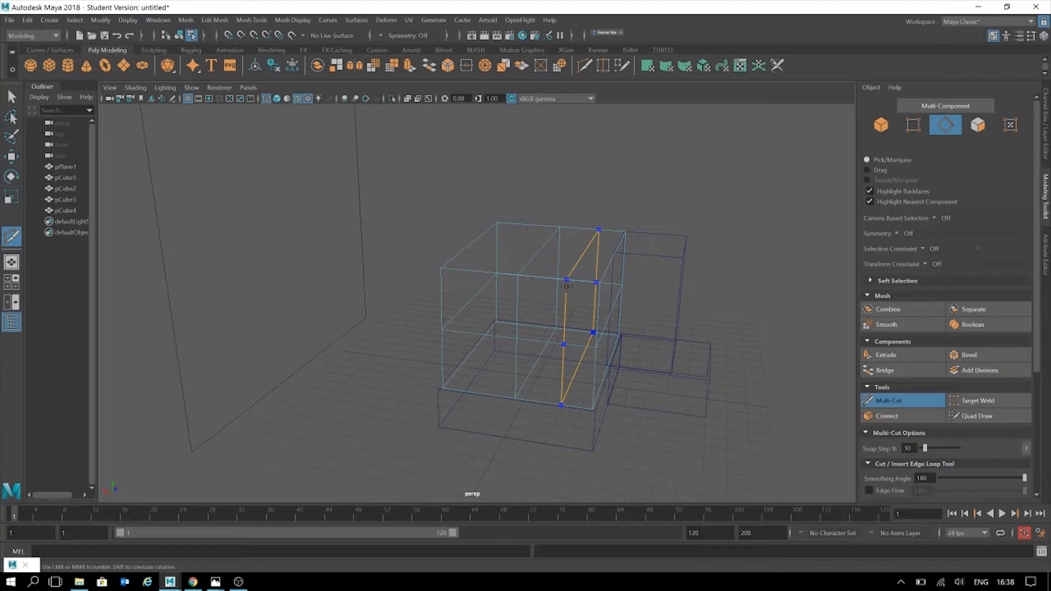
{"action": "left_click_drag", "start_coordinate": [566, 286], "coordinate": [574, 286], "text": "ctrl+shift"}
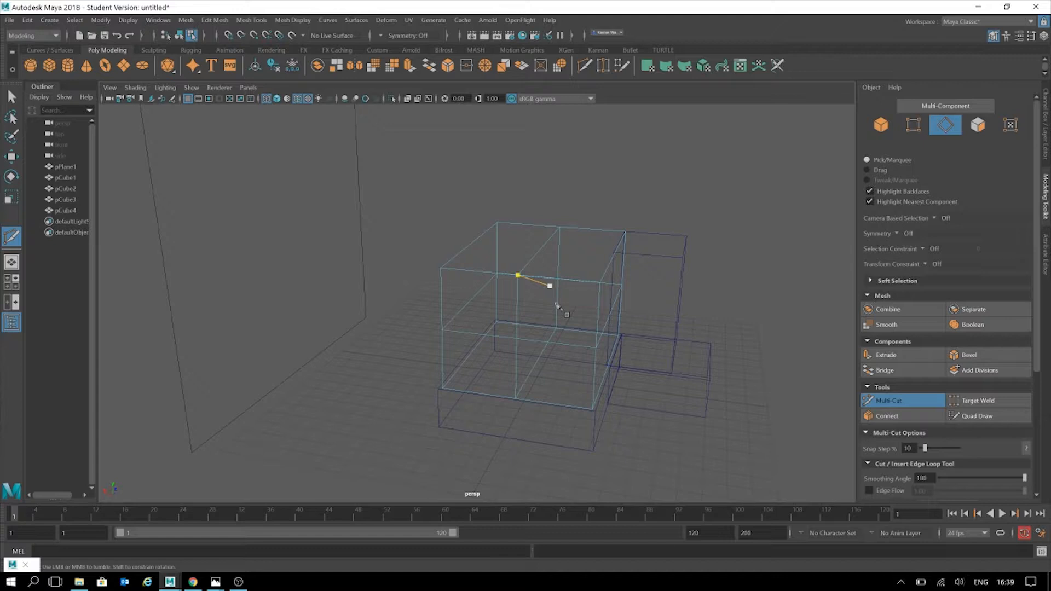
Cut a custom point-to-point path up the gable-end wall, across the top centre line and down to the wall's base with Multi-Cut.
{"action": "left_click", "coordinate": [519, 277]}
{"action": "left_click", "coordinate": [566, 345]}
{"action": "left_click", "coordinate": [571, 280]}
{"action": "left_click", "coordinate": [542, 248]}
{"action": "left_click", "coordinate": [483, 272]}
{"action": "left_click", "coordinate": [487, 335]}
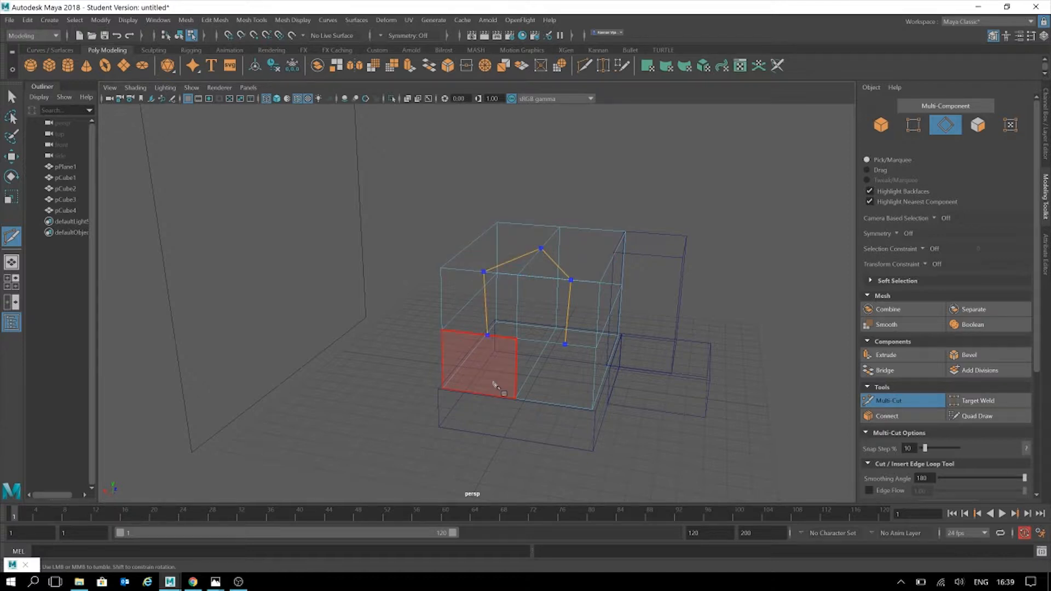
{"action": "left_click", "coordinate": [493, 395]}
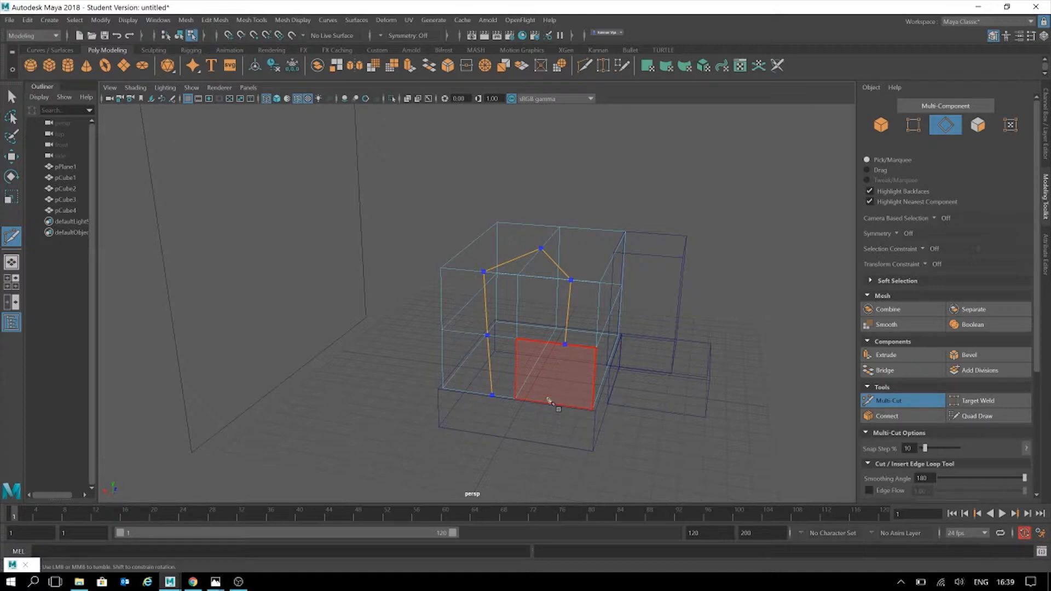
{"action": "key", "text": "Return"}
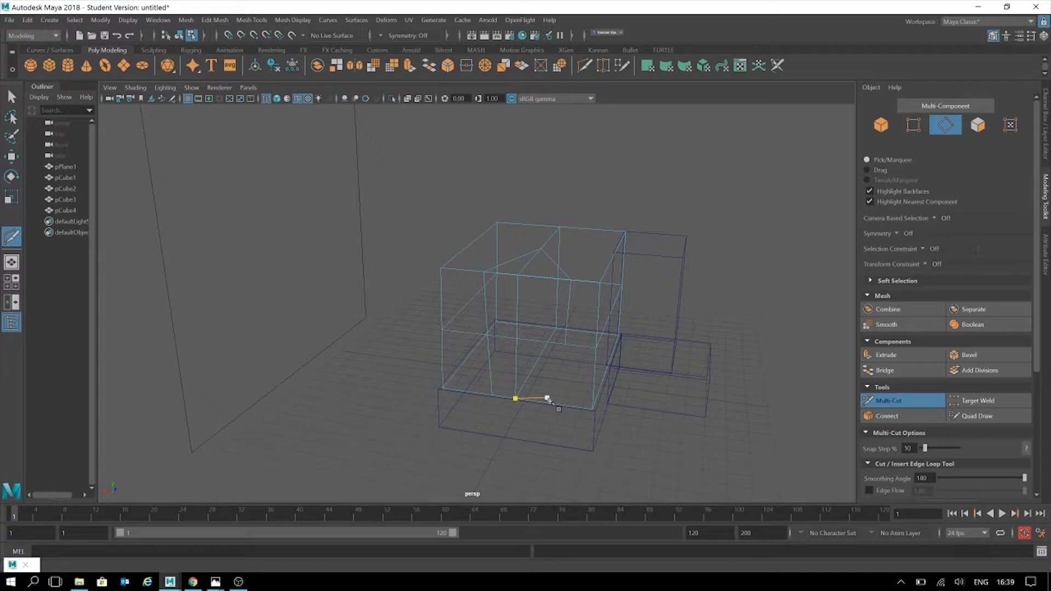
Undo the custom cuts and the mid-height edge loop on the house body.
{"action": "key", "text": "ctrl+z"}
{"action": "key", "text": "ctrl+z"}
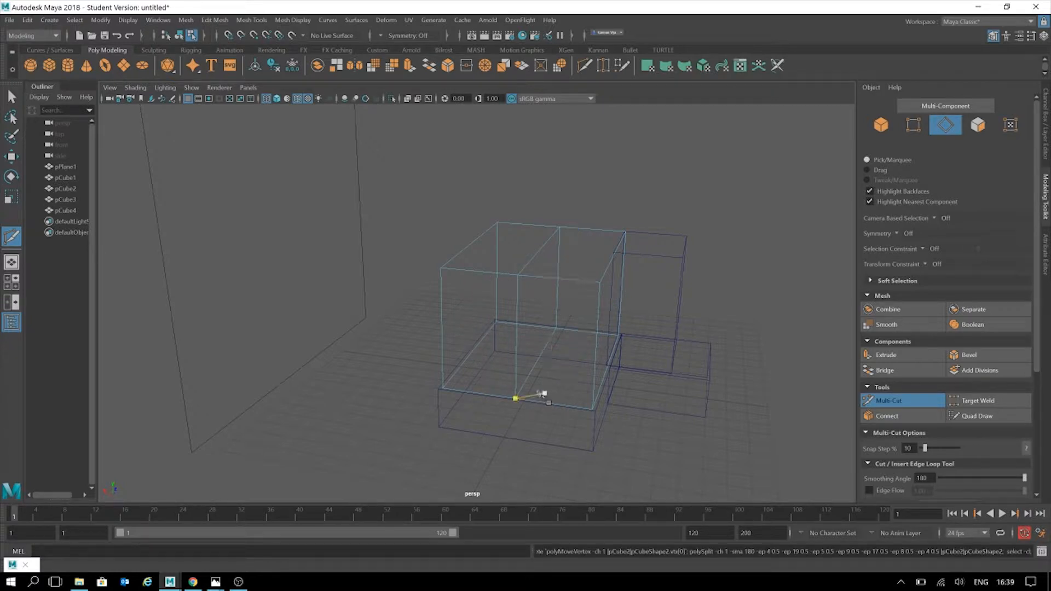
Raise the centre edge on top of the house body to Y 11.15 to form a gabled roof ridge.
{"action": "left_click_drag", "start_coordinate": [675, 377], "coordinate": [599, 351], "text": "alt"}
{"action": "key", "text": "w"}
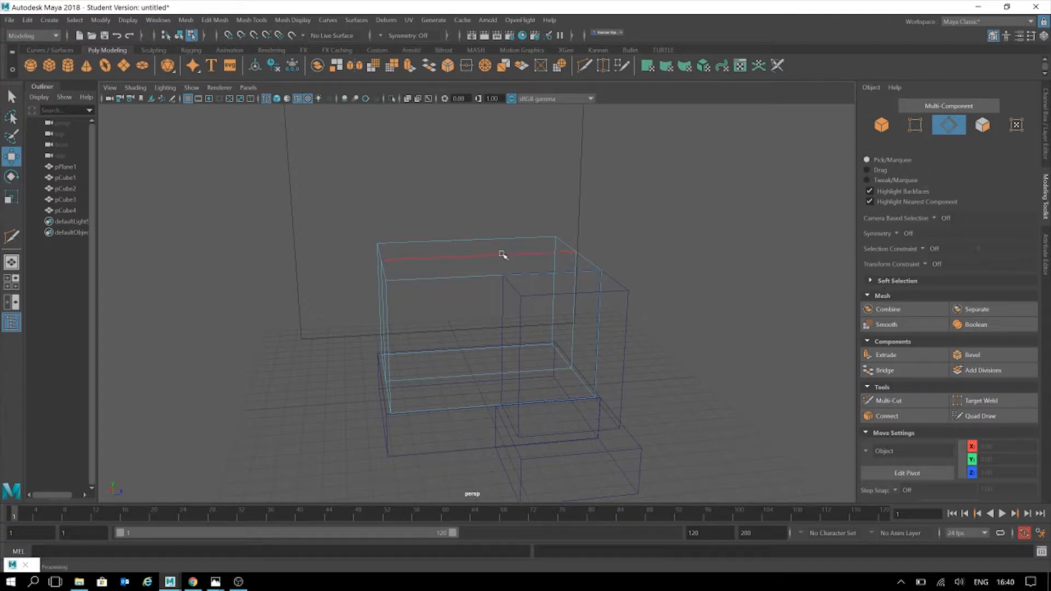
{"action": "left_click", "coordinate": [546, 266]}
{"action": "left_click_drag", "start_coordinate": [637, 289], "coordinate": [615, 244], "text": "alt"}
{"action": "left_click_drag", "start_coordinate": [544, 188], "coordinate": [546, 118]}
Switch the viewport to textured shading and compare the gabled house body with the reference image.
{"action": "mouse_move", "coordinate": [732, 347]}
{"action": "left_mouse_down", "text": "alt"}
{"action": "mouse_move", "coordinate": [648, 328]}
{"action": "mouse_move", "coordinate": [600, 350]}
{"action": "left_mouse_up", "text": "alt"}
{"action": "key", "text": "5"}
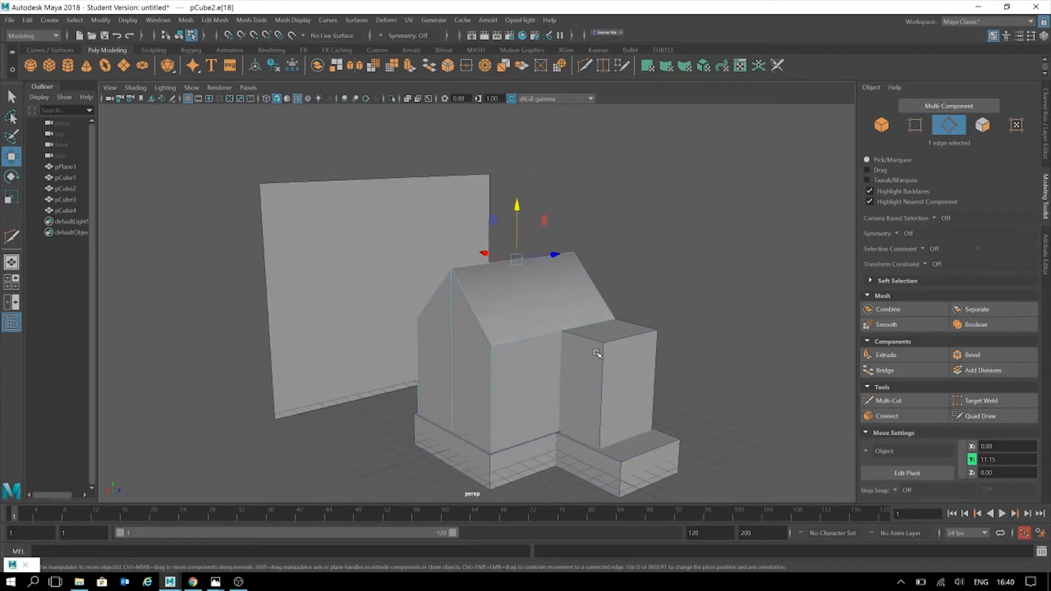
{"action": "key", "text": "6"}
{"action": "left_click_drag", "start_coordinate": [717, 373], "coordinate": [637, 359], "text": "alt"}
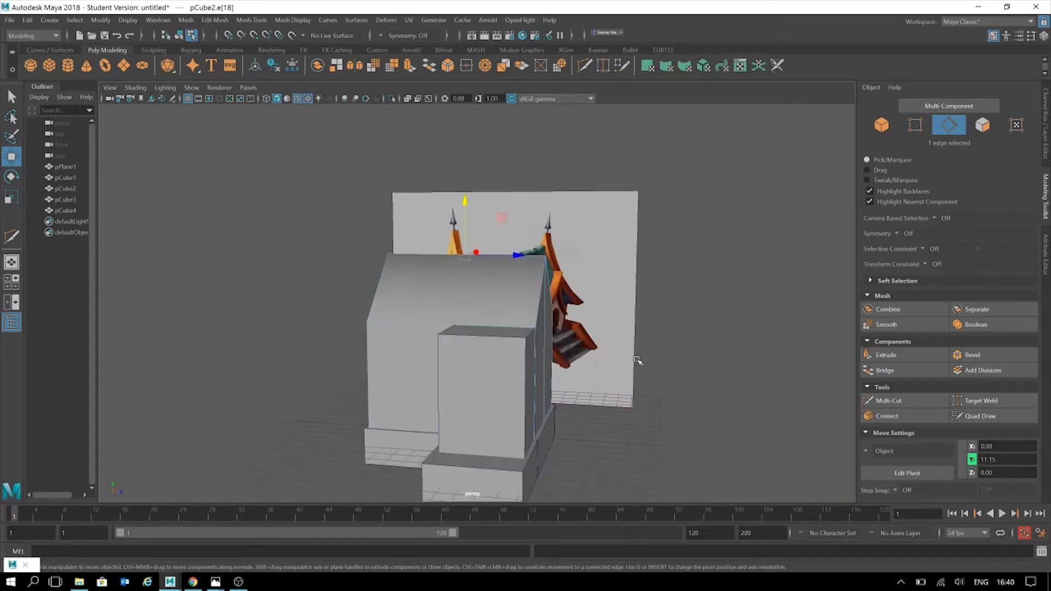
{"action": "left_click", "coordinate": [727, 340]}
{"action": "left_click_drag", "start_coordinate": [531, 342], "coordinate": [694, 350], "text": "alt"}
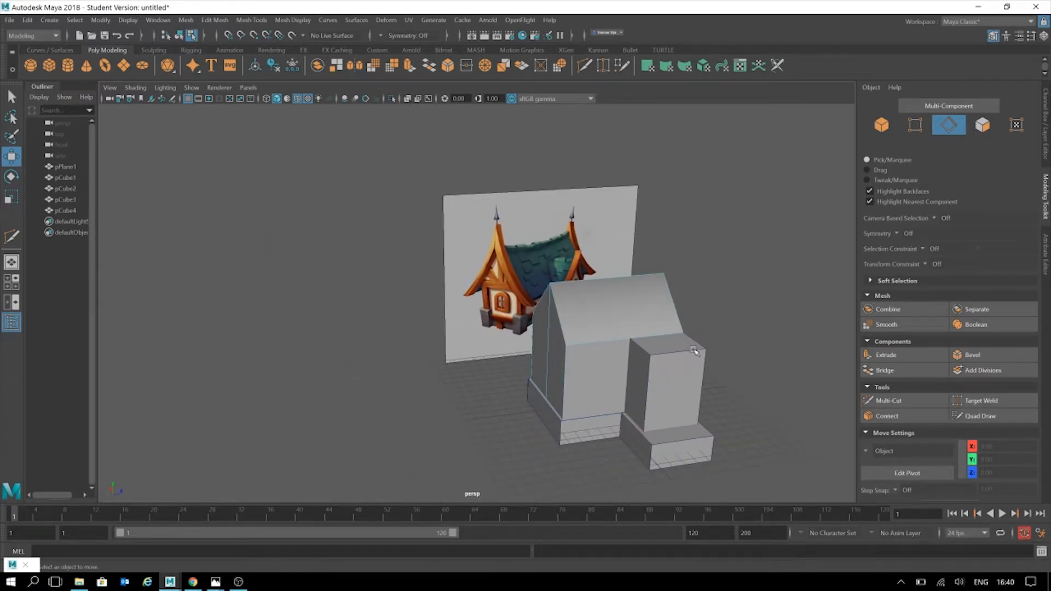
{"action": "middle_click_drag", "start_coordinate": [598, 351], "coordinate": [652, 344], "text": "alt"}
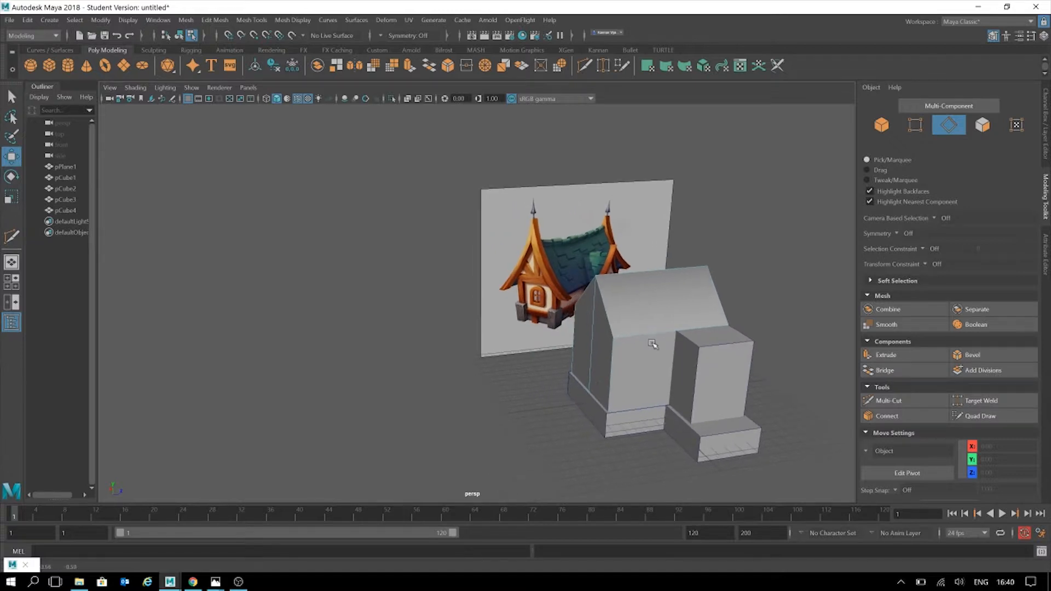
{"action": "left_click_drag", "start_coordinate": [633, 295], "coordinate": [468, 245], "text": "alt"}
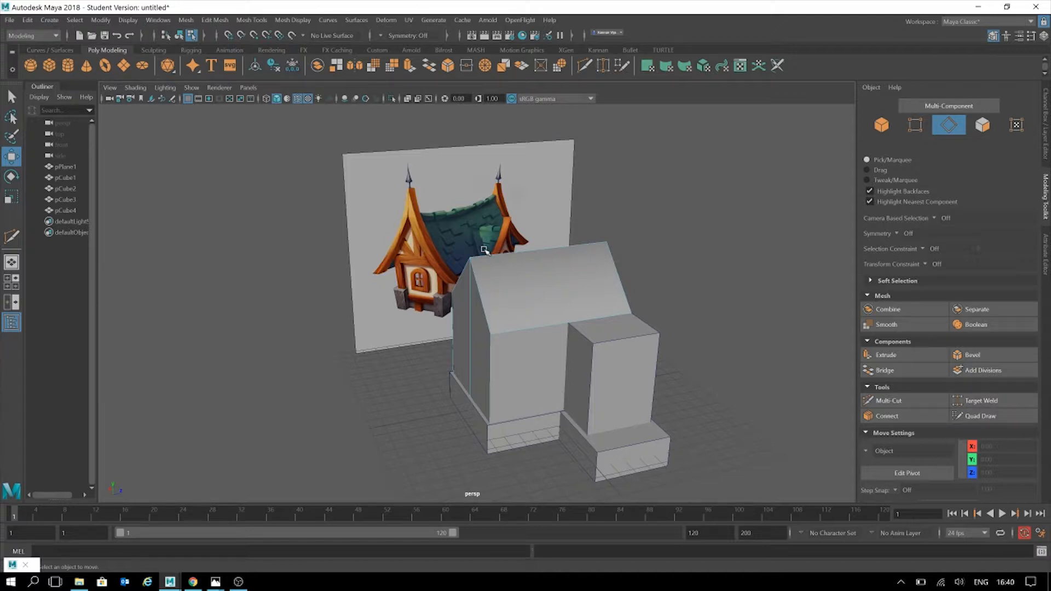
Insert a crosswise edge loop around the middle of the house body with the Multi-Cut tool.
{"action": "left_click", "coordinate": [913, 405]}
{"action": "left_click_drag", "start_coordinate": [679, 396], "coordinate": [755, 404], "text": "alt"}
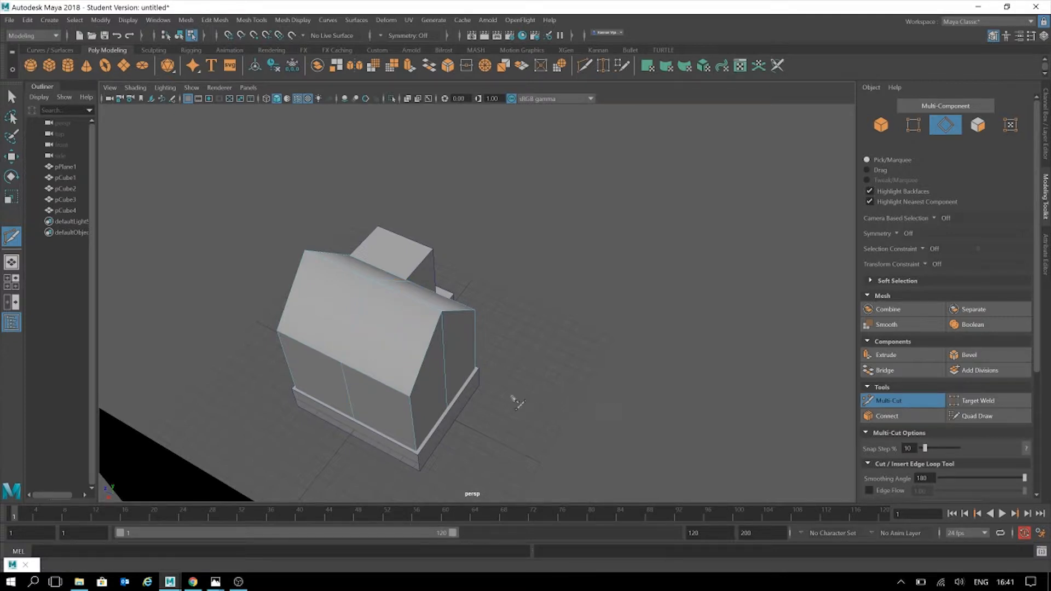
{"action": "left_click_drag", "start_coordinate": [624, 395], "coordinate": [662, 383], "text": "alt"}
{"action": "key", "text": "w"}
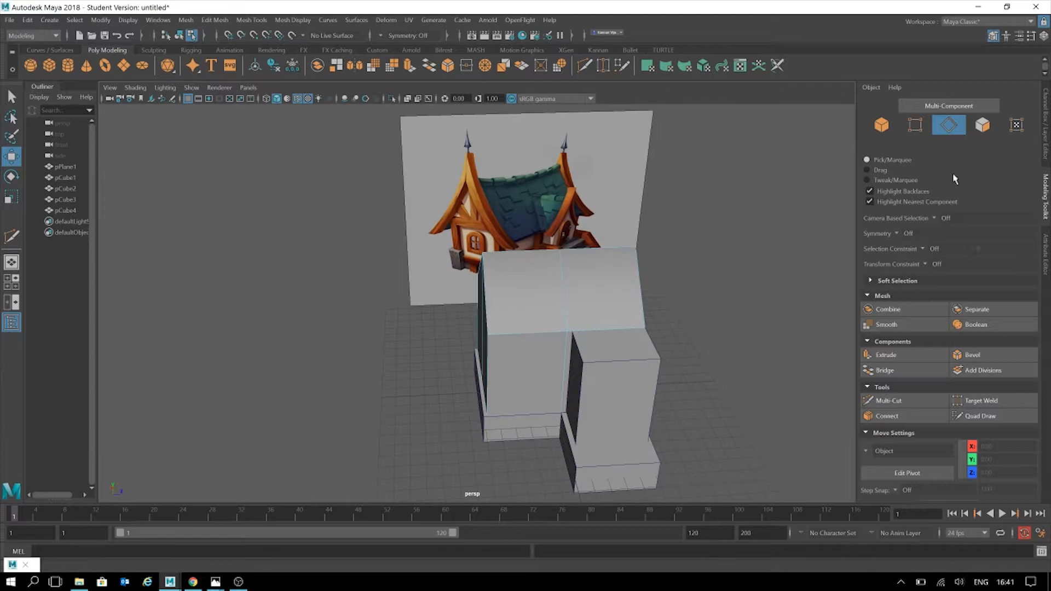
Lower the middle vertex of the roof ridge to give the roof a sag, and return to object selection.
{"action": "left_click", "coordinate": [915, 125]}
{"action": "left_click_drag", "start_coordinate": [600, 272], "coordinate": [575, 266], "text": "alt"}
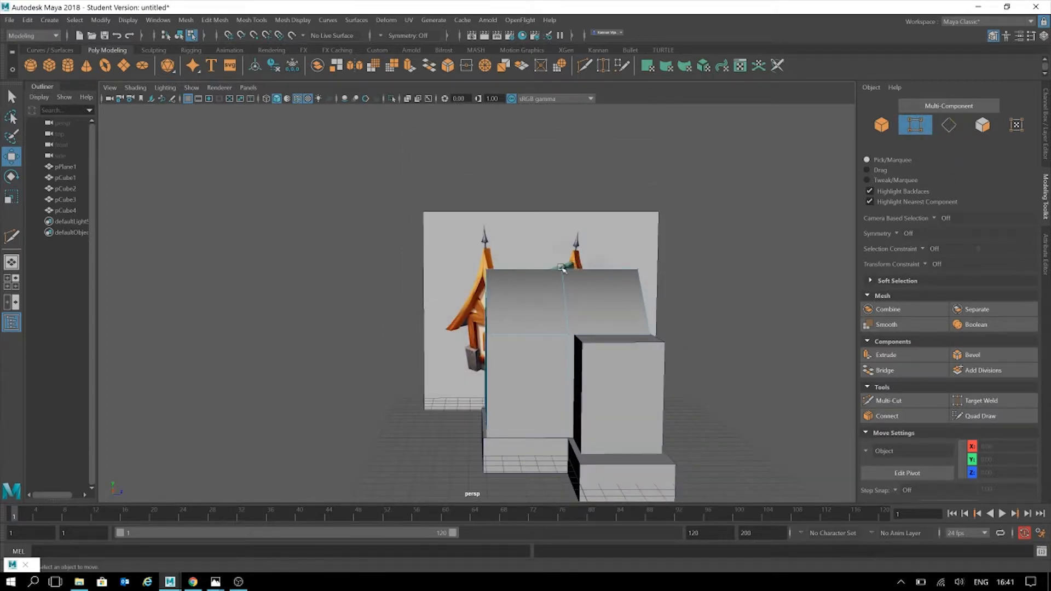
{"action": "left_click", "coordinate": [563, 269]}
{"action": "left_click_drag", "start_coordinate": [563, 215], "coordinate": [564, 197]}
{"action": "left_click_drag", "start_coordinate": [728, 293], "coordinate": [752, 291], "text": "alt"}
{"action": "left_click", "coordinate": [752, 292]}
{"action": "left_click_drag", "start_coordinate": [671, 346], "coordinate": [597, 339], "text": "alt"}
{"action": "left_click", "coordinate": [915, 126]}
{"action": "left_click", "coordinate": [682, 348]}
{"action": "left_click_drag", "start_coordinate": [668, 361], "coordinate": [696, 364], "text": "alt"}
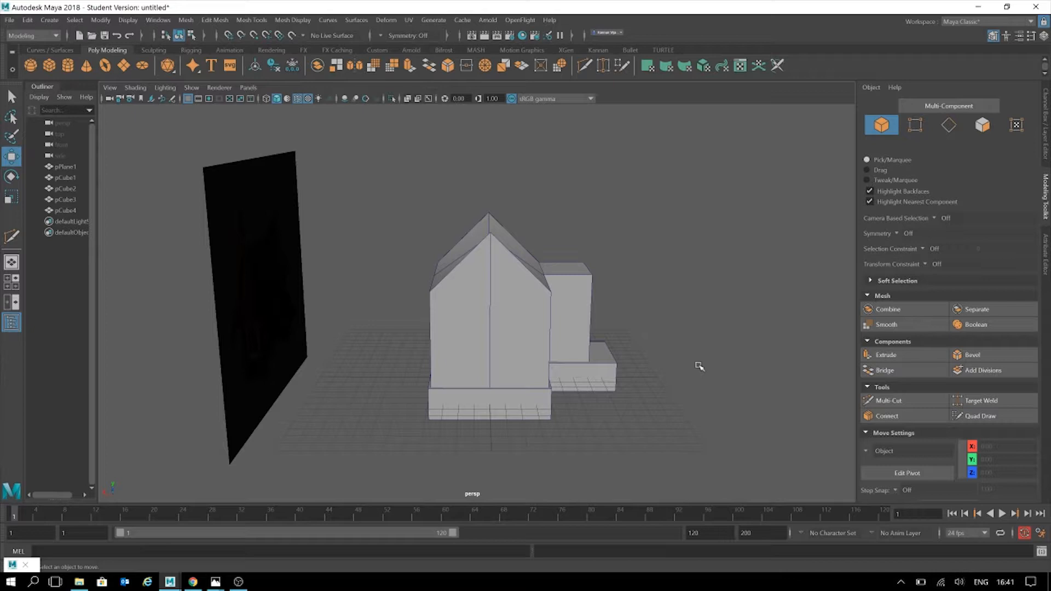
Select the house body and its base together, stretch them lengthwise and shift them to Z -0.78.
{"action": "left_click_drag", "start_coordinate": [702, 398], "coordinate": [581, 319], "text": "alt"}
{"action": "scroll", "coordinate": [581, 319], "scroll_direction": "down", "scroll_amount": 2}
{"action": "middle_click_drag", "start_coordinate": [581, 319], "coordinate": [625, 290], "text": "alt"}
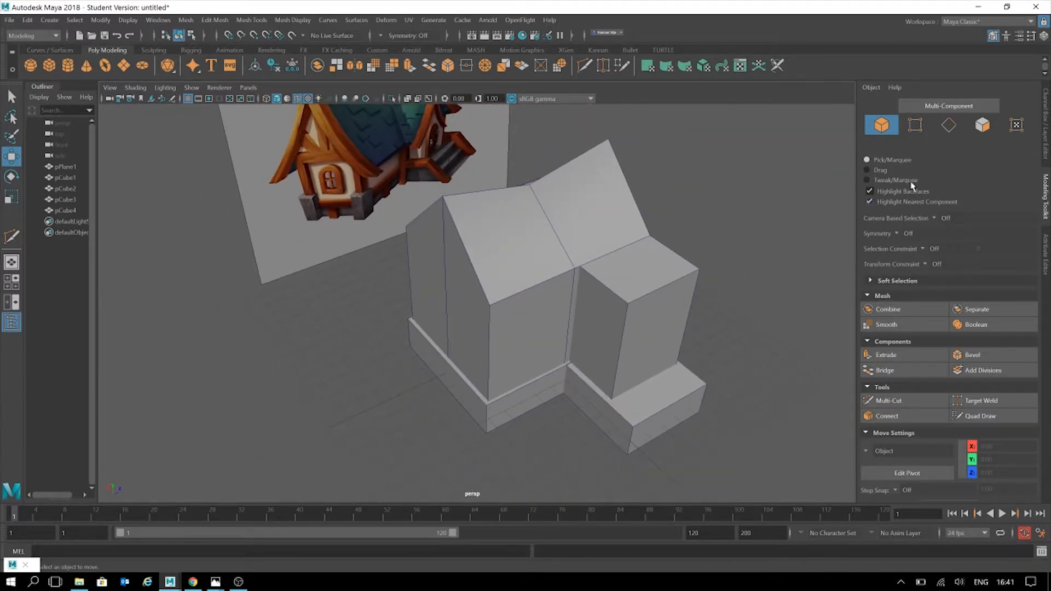
{"action": "left_click", "coordinate": [882, 127]}
{"action": "left_click", "coordinate": [882, 125]}
{"action": "left_click_drag", "start_coordinate": [693, 307], "coordinate": [526, 333], "text": "alt"}
{"action": "left_click", "coordinate": [616, 297]}
{"action": "scroll", "coordinate": [639, 319], "scroll_direction": "down", "scroll_amount": 3}
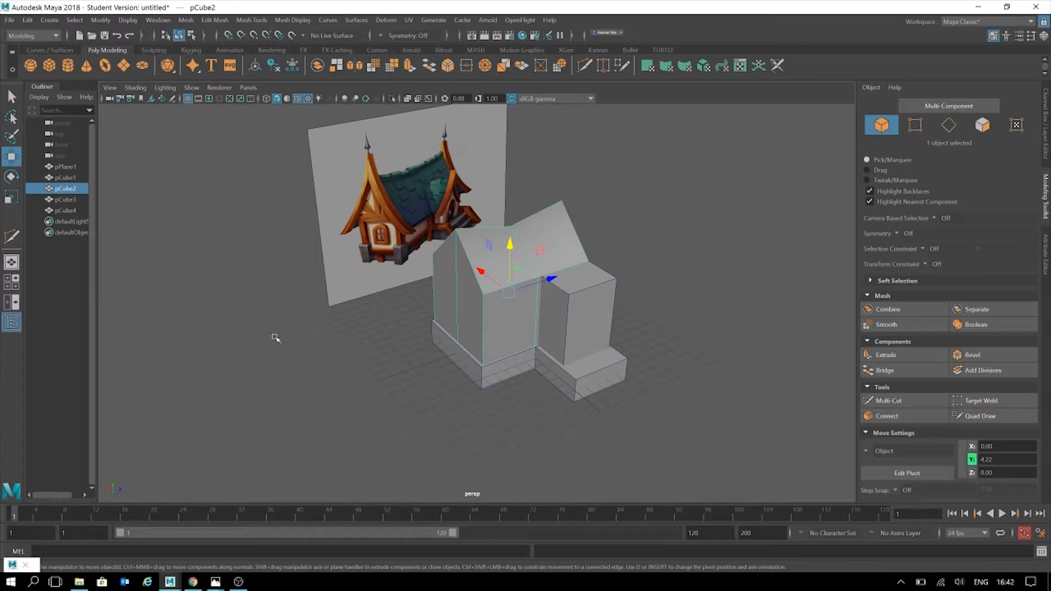
{"action": "left_click", "coordinate": [519, 374], "text": "shift"}
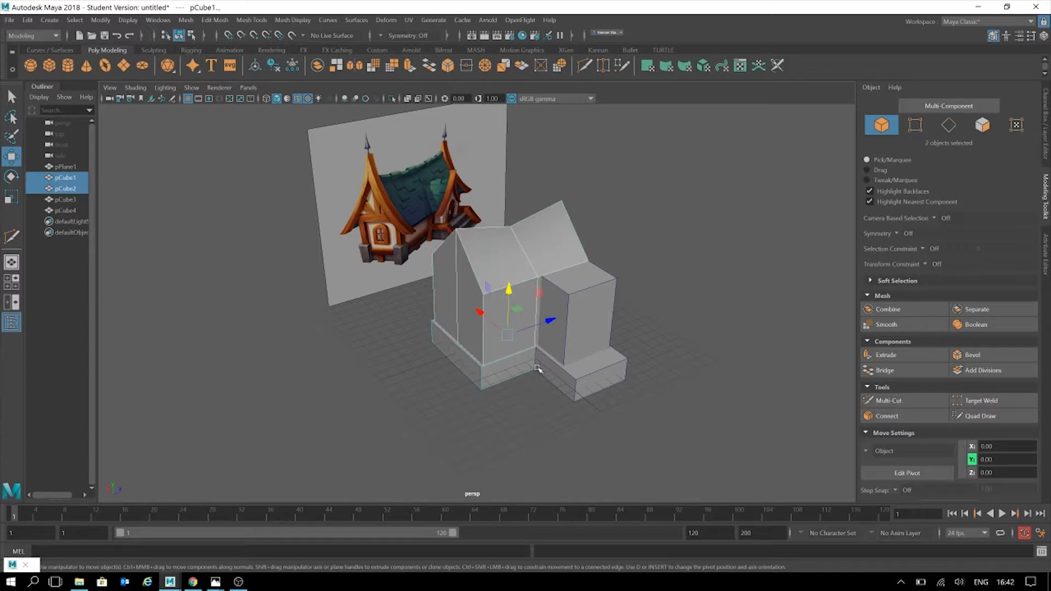
{"action": "key", "text": "r"}
{"action": "mouse_move", "coordinate": [548, 316]}
{"action": "left_mouse_down"}
{"action": "mouse_move", "coordinate": [560, 318]}
{"action": "mouse_move", "coordinate": [551, 335]}
{"action": "left_mouse_up"}
{"action": "key", "text": "w"}
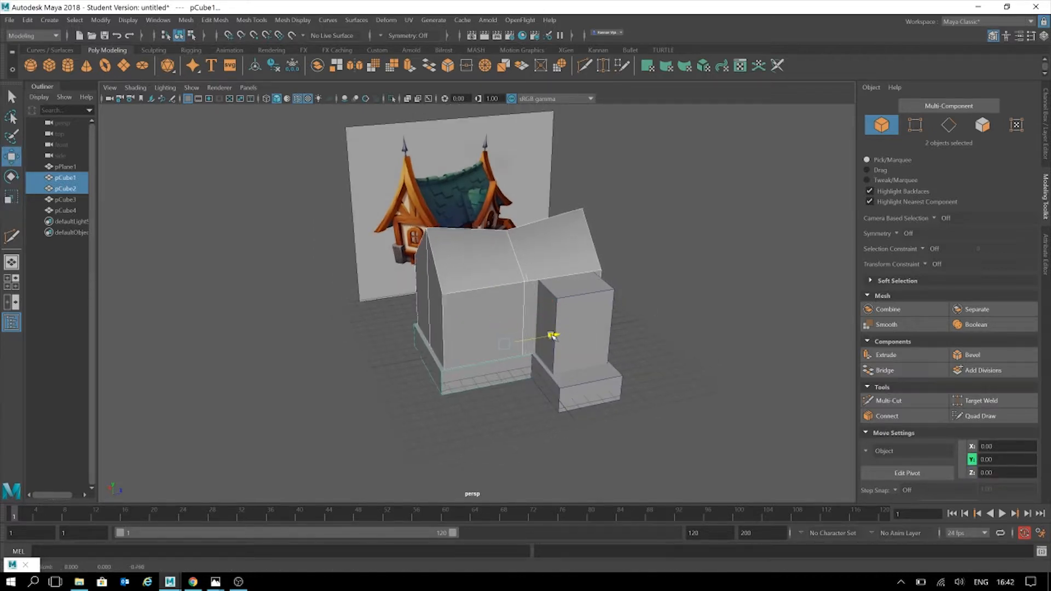
{"action": "left_click", "coordinate": [628, 325]}
Examine the reference image up close and compare its wall and roof proportions with the blockout.
{"action": "left_click_drag", "start_coordinate": [629, 324], "coordinate": [676, 298], "text": "alt"}
{"action": "scroll", "coordinate": [623, 311], "scroll_direction": "up", "scroll_amount": 8}
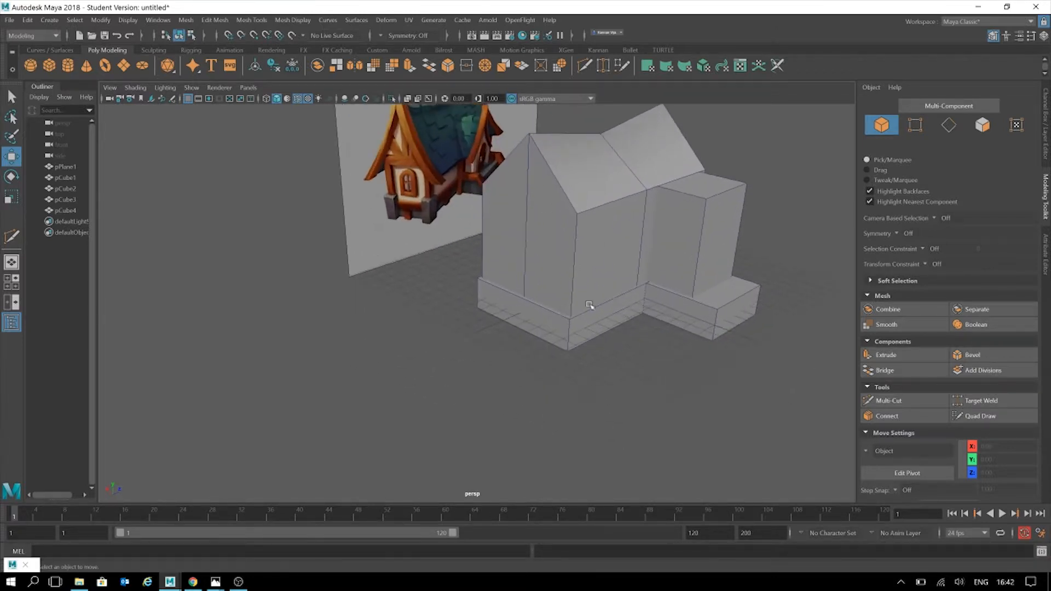
{"action": "left_click_drag", "start_coordinate": [361, 460], "coordinate": [462, 390], "text": "alt"}
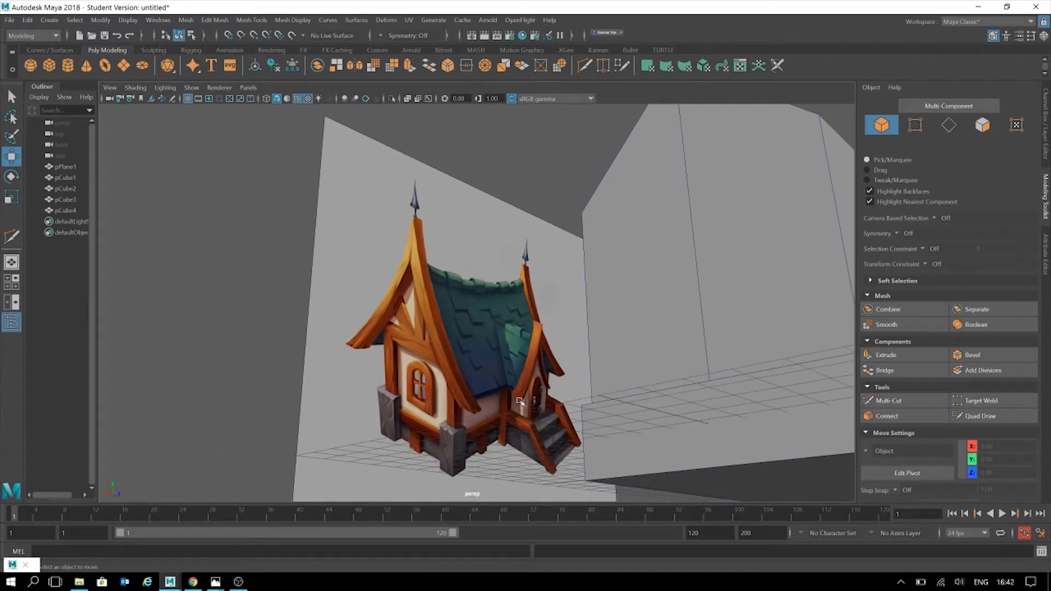
{"action": "left_click_drag", "start_coordinate": [419, 369], "coordinate": [466, 363], "text": "alt"}
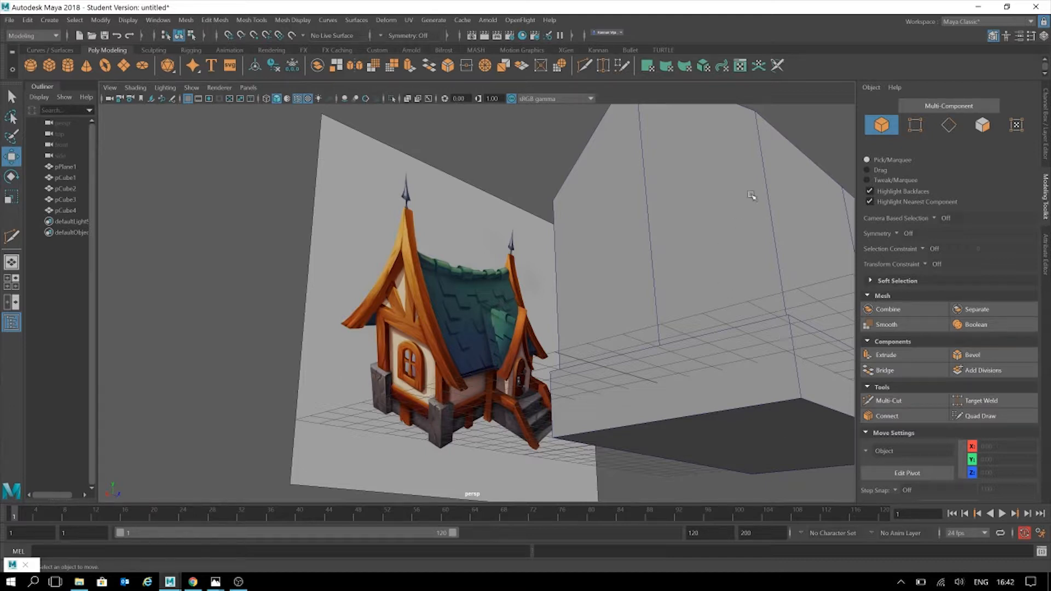
{"action": "middle_click_drag", "start_coordinate": [526, 280], "coordinate": [418, 277], "text": "alt"}
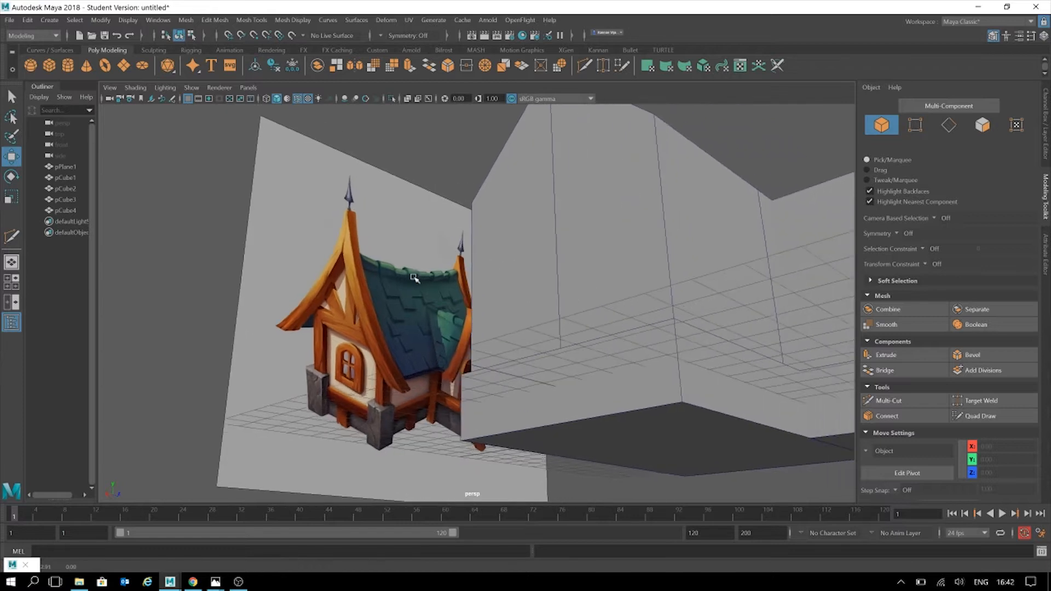
{"action": "scroll", "coordinate": [418, 277], "scroll_direction": "down", "scroll_amount": 5}
{"action": "left_click_drag", "start_coordinate": [580, 230], "coordinate": [718, 188], "text": "alt"}
{"action": "left_click_drag", "start_coordinate": [361, 254], "coordinate": [519, 262], "text": "alt"}
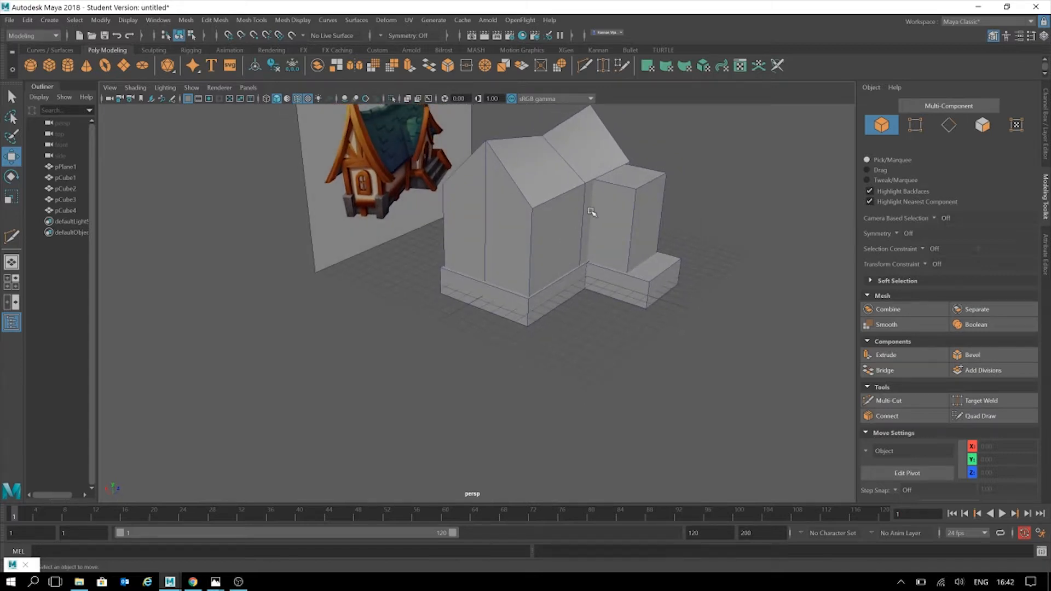
{"action": "left_click_drag", "start_coordinate": [602, 229], "coordinate": [613, 198], "text": "alt"}
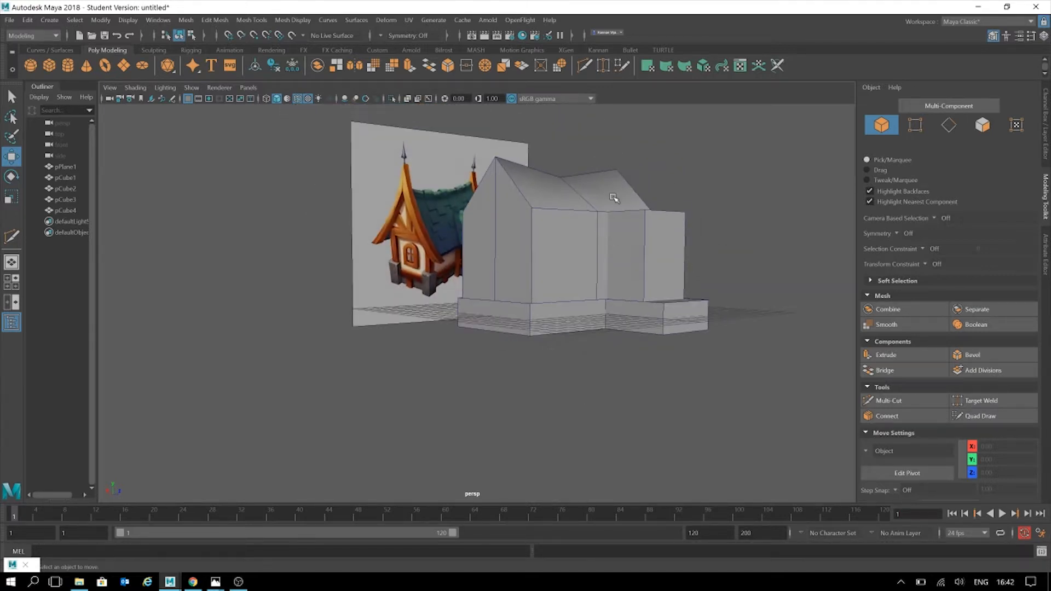
Select the six eave vertices of the house body and lower them to shorten the walls and steepen the roof.
{"action": "left_click_drag", "start_coordinate": [675, 279], "coordinate": [630, 260], "text": "alt"}
{"action": "left_click", "coordinate": [591, 202]}
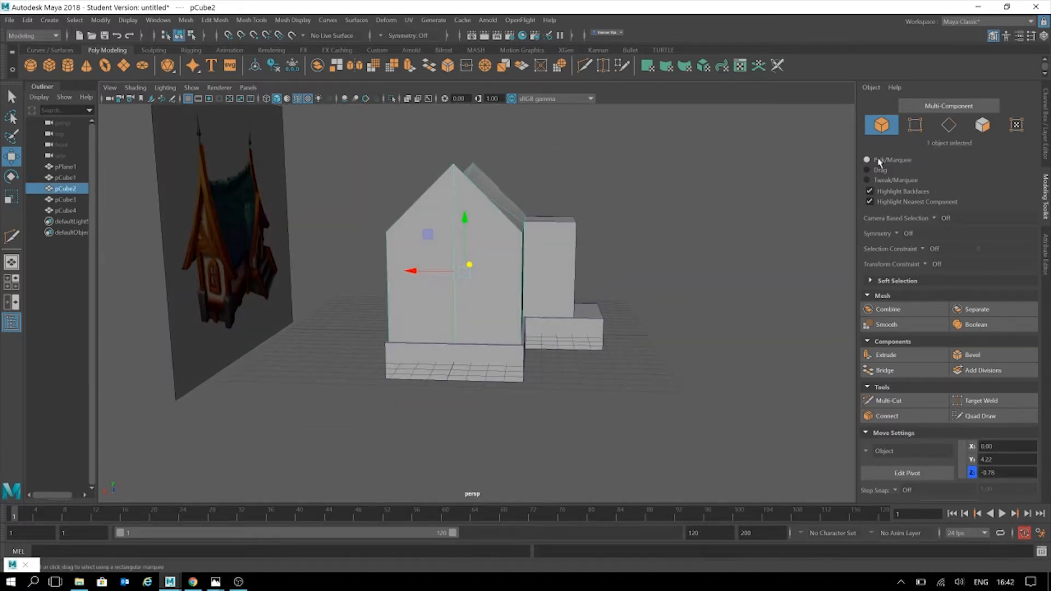
{"action": "left_click", "coordinate": [906, 127]}
{"action": "left_click_drag", "start_coordinate": [568, 221], "coordinate": [284, 276], "text": "alt"}
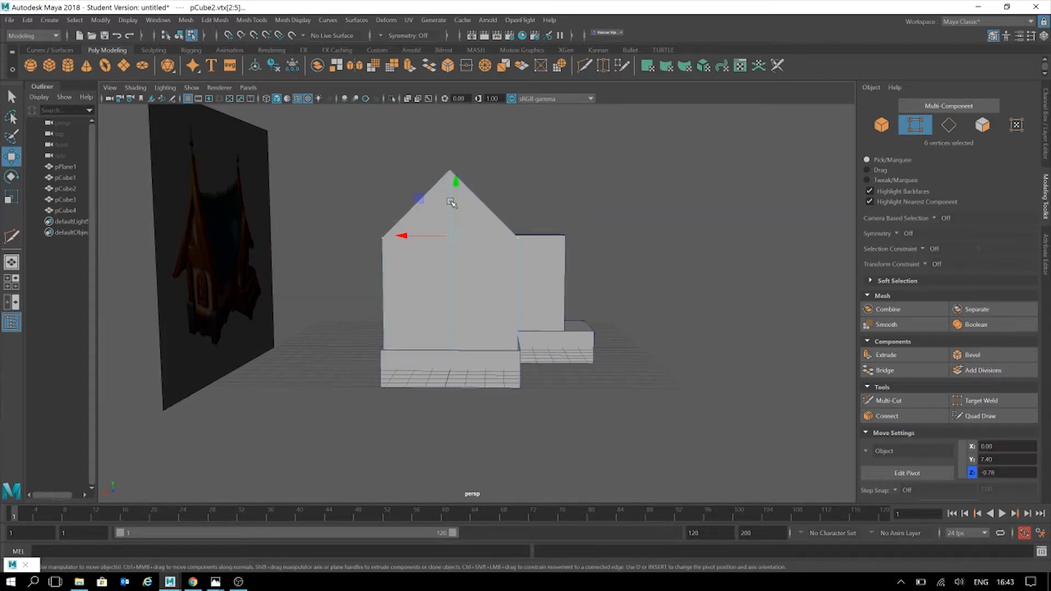
{"action": "left_click_drag", "start_coordinate": [459, 215], "coordinate": [461, 250]}
{"action": "left_click_drag", "start_coordinate": [585, 310], "coordinate": [646, 351], "text": "alt"}
Lower the top face of the porch block to reduce its height, and return to object selection.
{"action": "left_click", "coordinate": [882, 125]}
{"action": "left_click", "coordinate": [707, 240]}
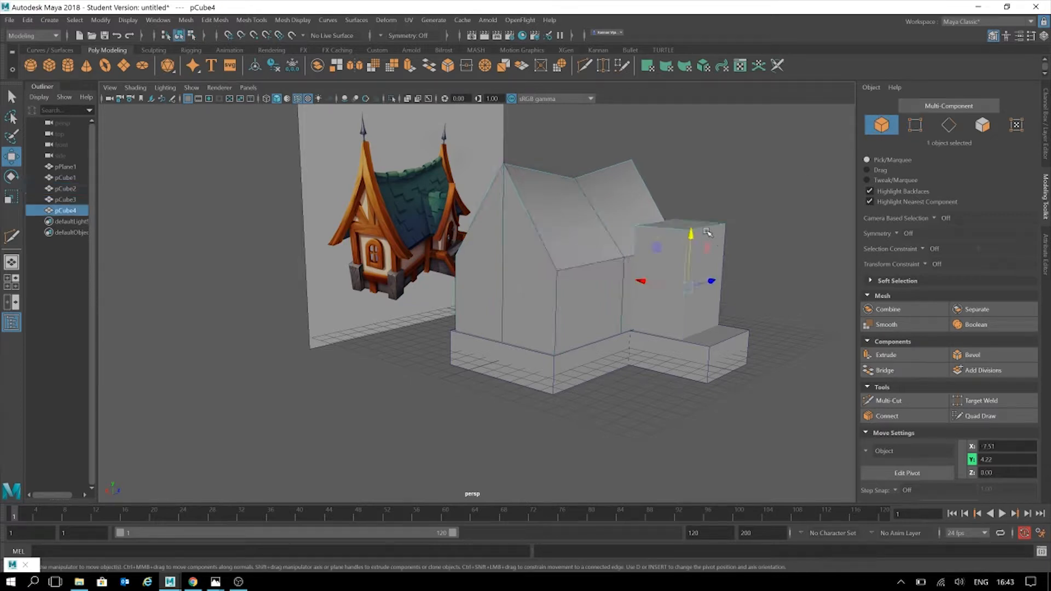
{"action": "left_click", "coordinate": [983, 125]}
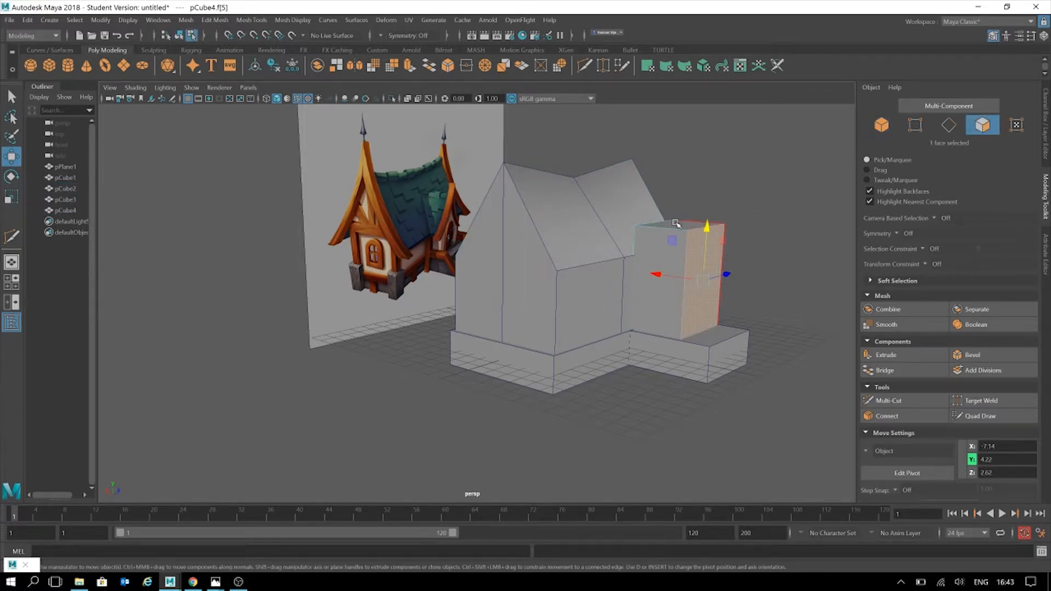
{"action": "left_click", "coordinate": [698, 218]}
{"action": "left_click_drag", "start_coordinate": [683, 190], "coordinate": [686, 224]}
{"action": "left_click", "coordinate": [981, 128]}
{"action": "left_click", "coordinate": [779, 268]}
{"action": "left_click_drag", "start_coordinate": [722, 347], "coordinate": [697, 351], "text": "alt"}
{"action": "middle_click_drag", "start_coordinate": [751, 387], "coordinate": [641, 427], "text": "alt"}
{"action": "right_click_drag", "start_coordinate": [641, 427], "coordinate": [635, 384], "text": "alt"}
{"action": "left_click_drag", "start_coordinate": [636, 383], "coordinate": [622, 392], "text": "alt"}
{"action": "left_click_drag", "start_coordinate": [642, 308], "coordinate": [700, 336], "text": "alt"}
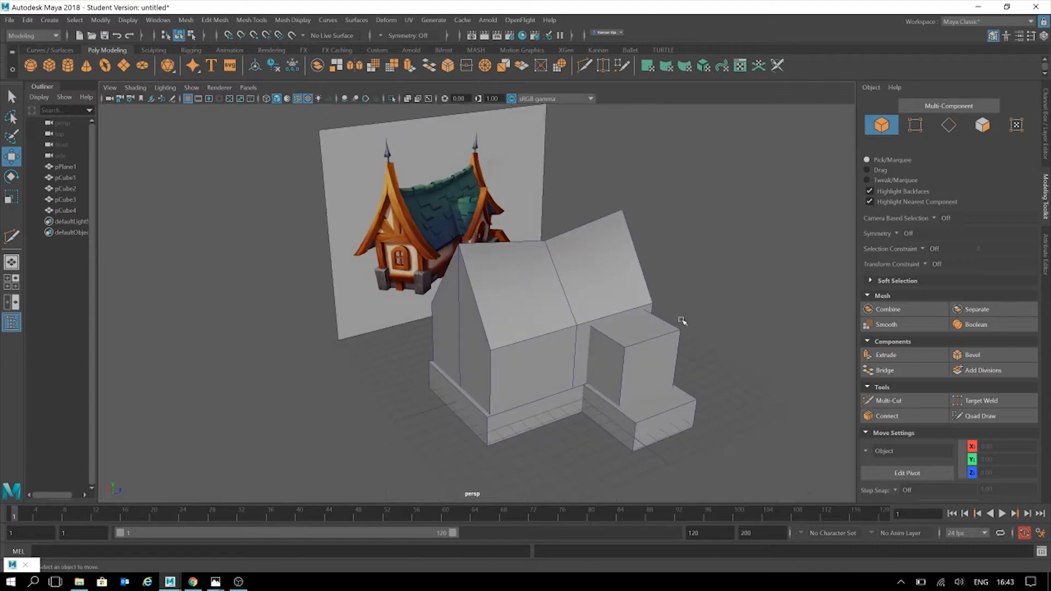
Insert an edge loop through the middle of the porch block, running across its top and down its front.
{"action": "left_click", "coordinate": [646, 352]}
{"action": "left_click", "coordinate": [949, 125]}
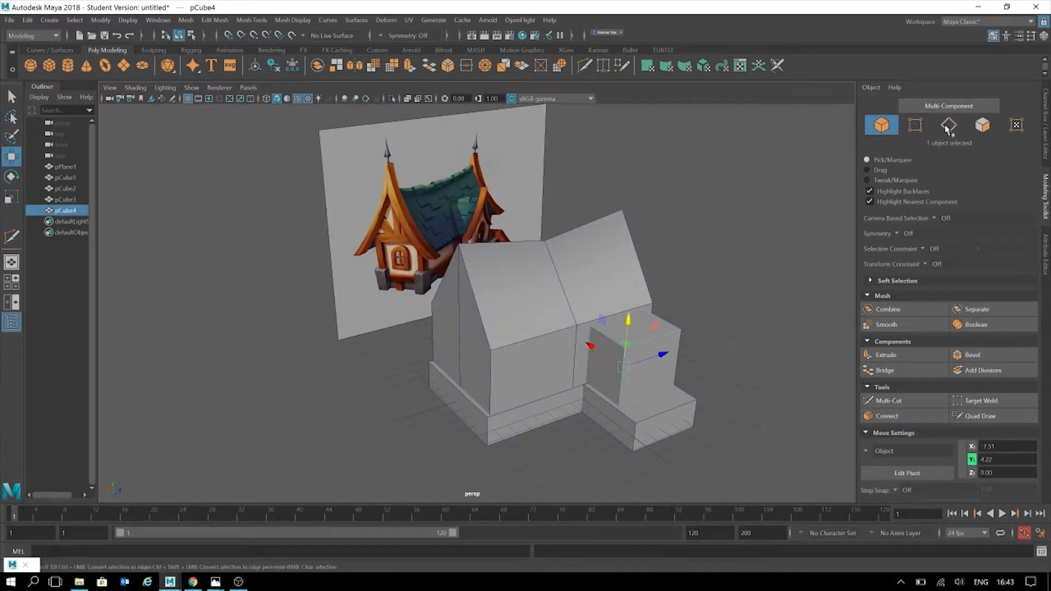
{"action": "left_click", "coordinate": [652, 340]}
{"action": "double_click", "coordinate": [648, 400], "text": "shift"}
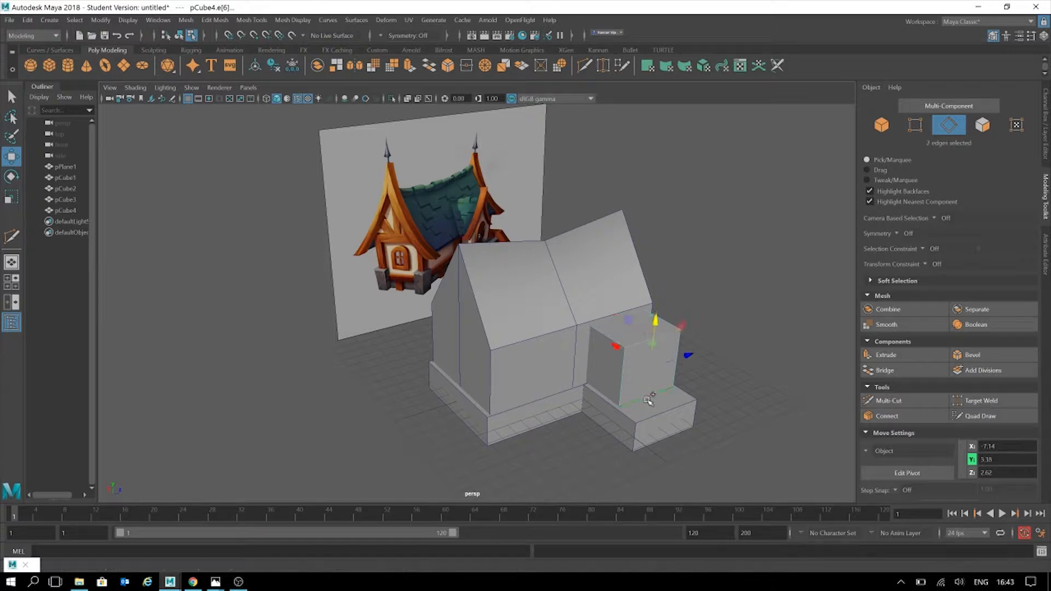
{"action": "left_click", "coordinate": [912, 404]}
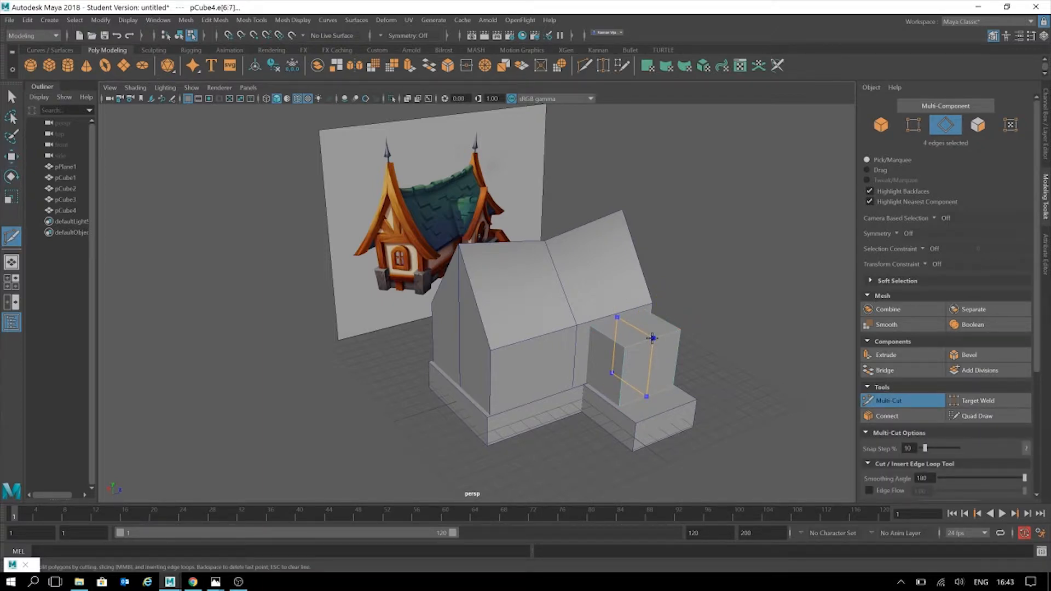
{"action": "left_click", "coordinate": [652, 338], "text": "ctrl"}
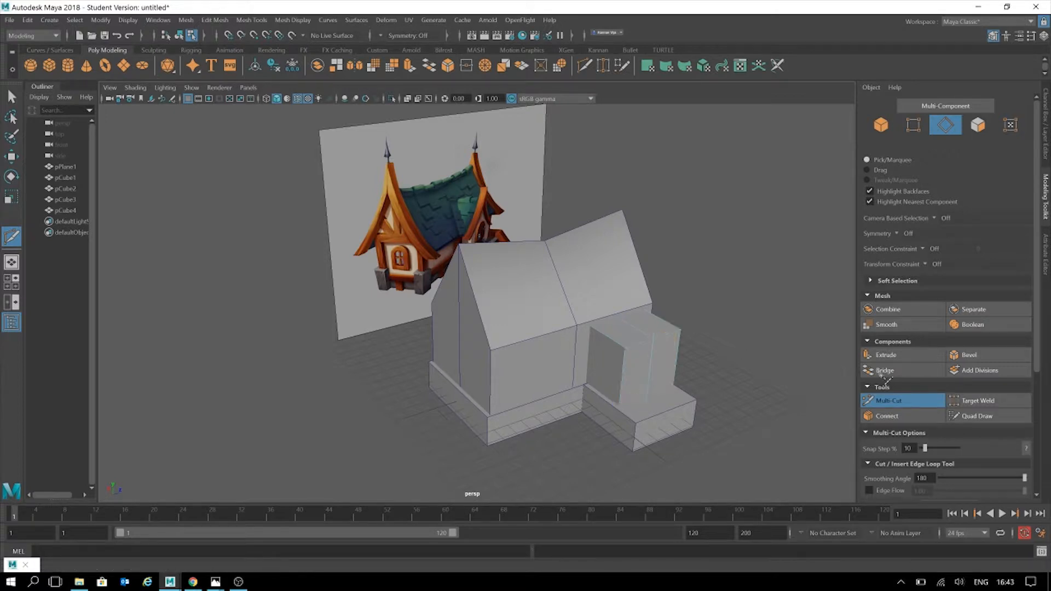
{"action": "key", "text": "w"}
{"action": "left_click_drag", "start_coordinate": [692, 345], "coordinate": [664, 369], "text": "alt"}
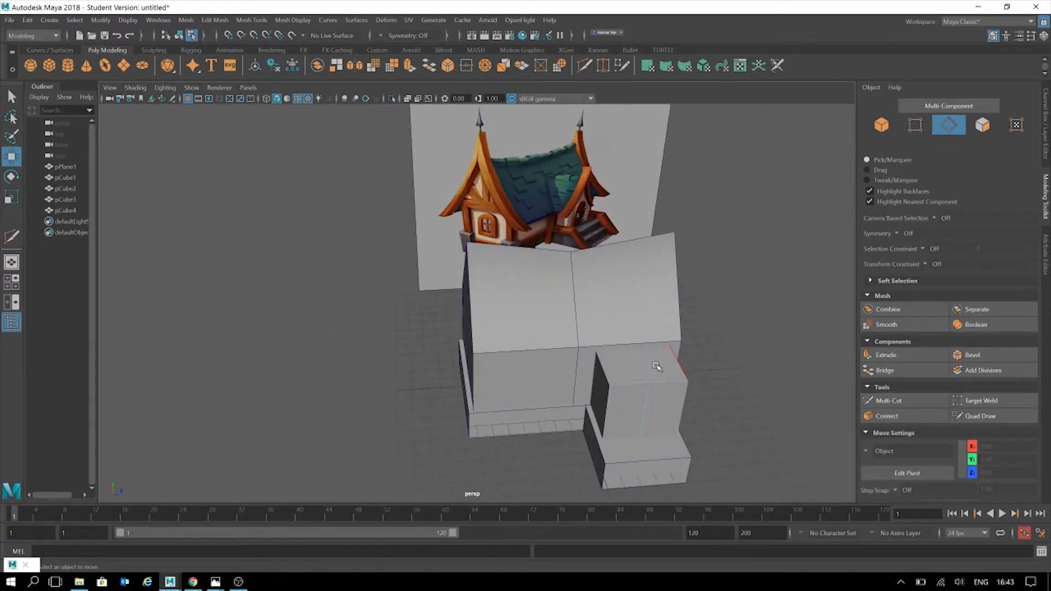
Raise the porch block's central top edge to about Y 8.2 to form a gabled roof.
{"action": "left_click", "coordinate": [643, 364]}
{"action": "left_click_drag", "start_coordinate": [649, 326], "coordinate": [673, 367]}
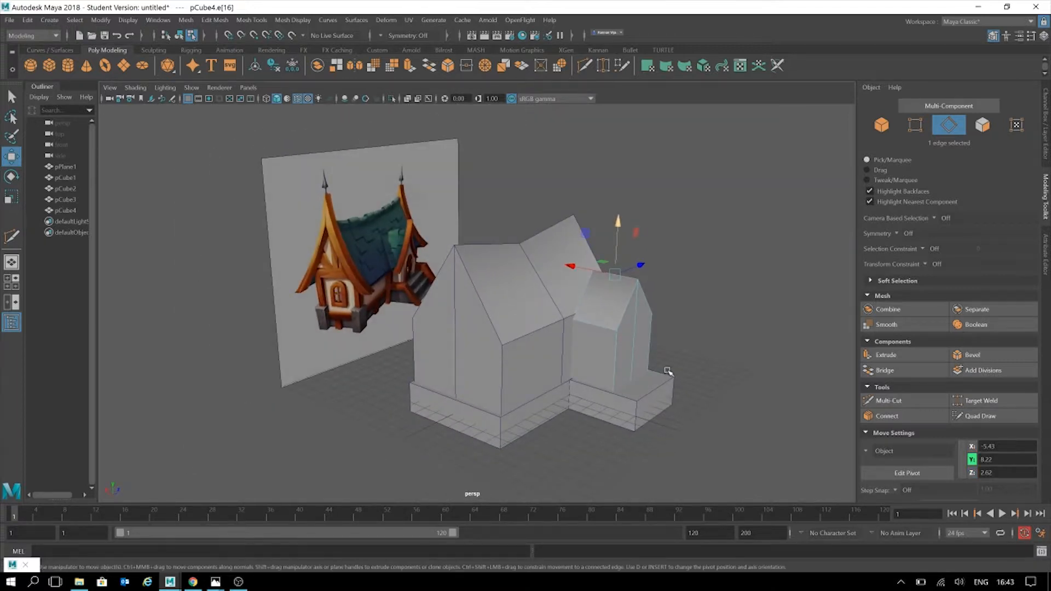
{"action": "right_click_drag", "start_coordinate": [674, 366], "coordinate": [680, 404], "text": "alt"}
{"action": "left_click_drag", "start_coordinate": [680, 404], "coordinate": [682, 400], "text": "alt"}
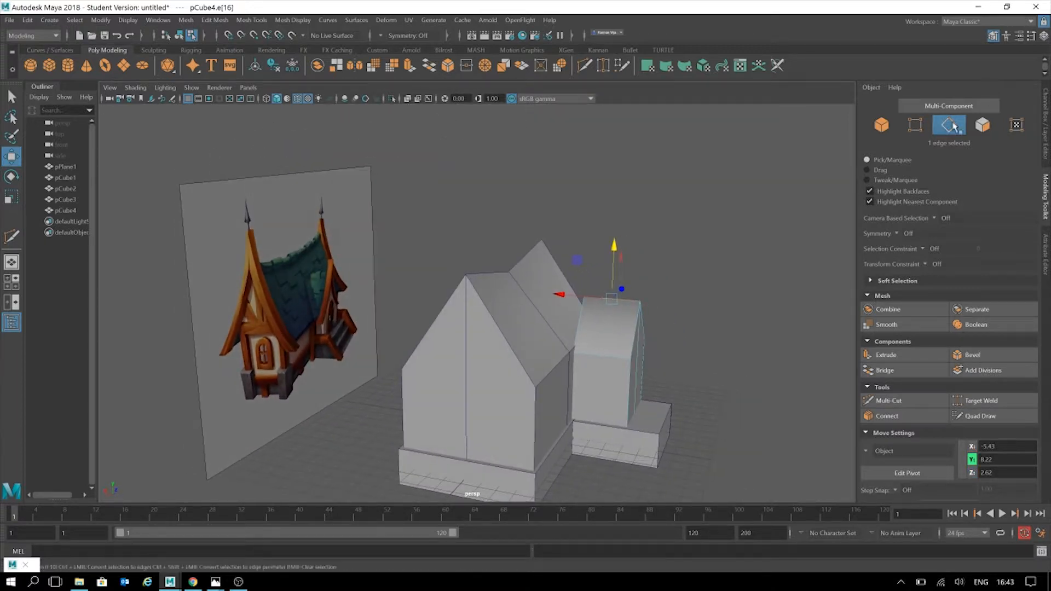
Select the six vertices at the porch block's inner end and move them along X so its roof runs into the main roof.
{"action": "left_click", "coordinate": [918, 131]}
{"action": "left_click_drag", "start_coordinate": [596, 293], "coordinate": [519, 528]}
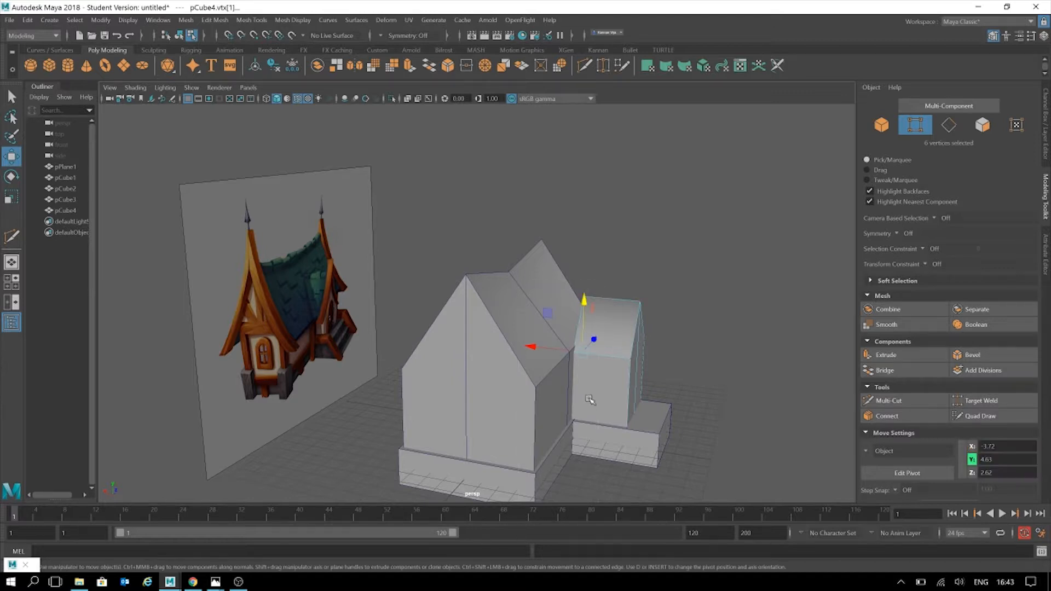
{"action": "left_click_drag", "start_coordinate": [590, 399], "coordinate": [571, 385], "text": "alt"}
{"action": "left_click_drag", "start_coordinate": [518, 344], "coordinate": [475, 342]}
{"action": "left_click_drag", "start_coordinate": [633, 337], "coordinate": [709, 333], "text": "alt"}
{"action": "left_click", "coordinate": [797, 317]}
{"action": "left_click_drag", "start_coordinate": [797, 317], "coordinate": [564, 290], "text": "alt"}
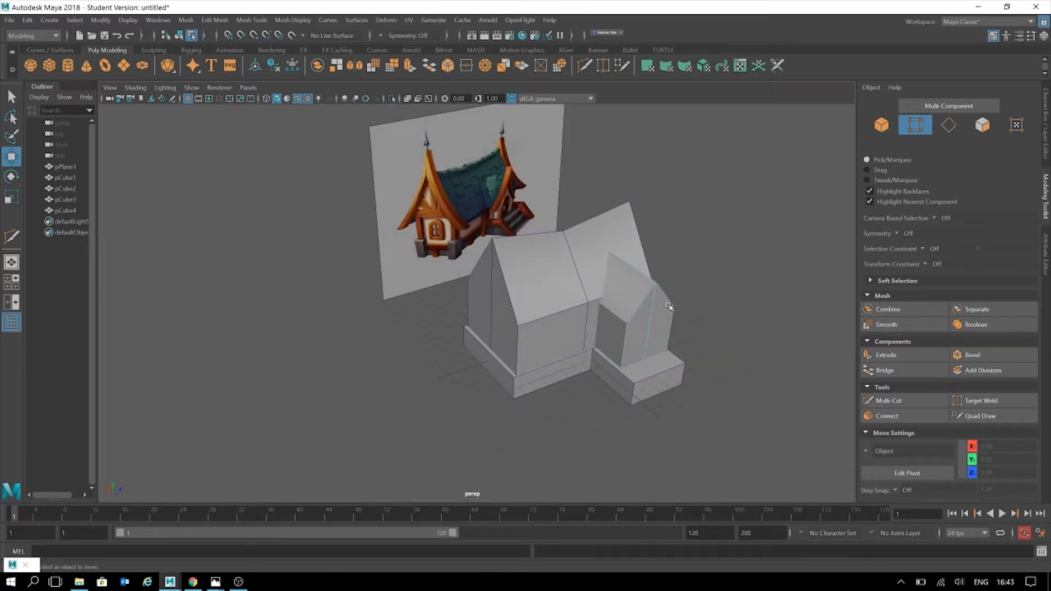
Return to object selection and compare the gabled porch and main body with the reference image from several angles.
{"action": "left_click", "coordinate": [921, 132]}
{"action": "left_click", "coordinate": [767, 296]}
{"action": "left_click_drag", "start_coordinate": [689, 429], "coordinate": [659, 346], "text": "alt"}
{"action": "middle_click_drag", "start_coordinate": [664, 334], "coordinate": [706, 294], "text": "alt"}
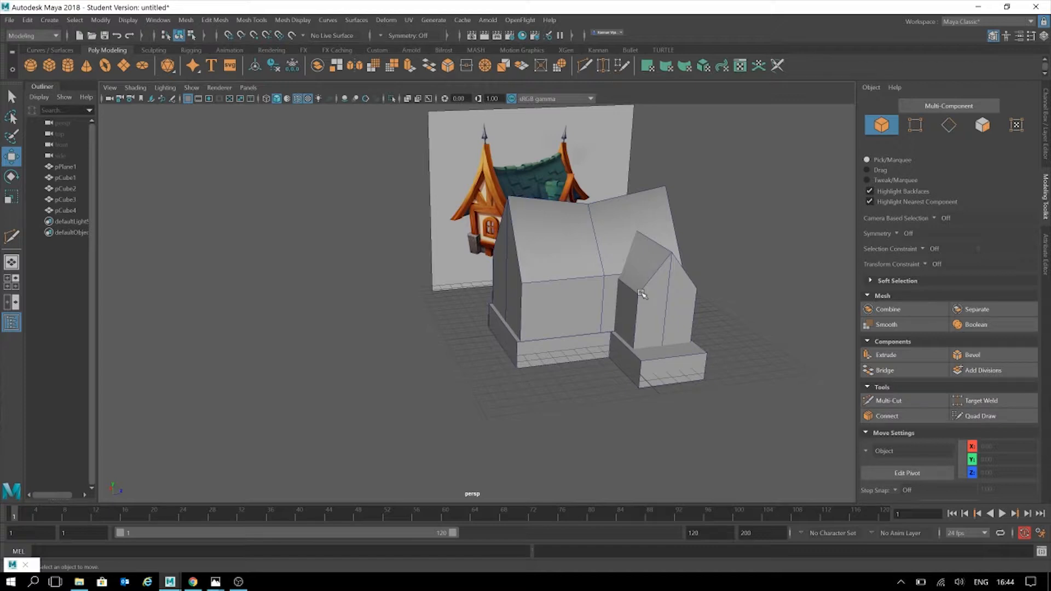
{"action": "left_click_drag", "start_coordinate": [585, 304], "coordinate": [677, 364], "text": "alt"}
{"action": "scroll", "coordinate": [678, 365], "scroll_direction": "up", "scroll_amount": 2}
{"action": "middle_click_drag", "start_coordinate": [678, 364], "coordinate": [612, 362], "text": "alt"}
{"action": "scroll", "coordinate": [612, 362], "scroll_direction": "down", "scroll_amount": 1}
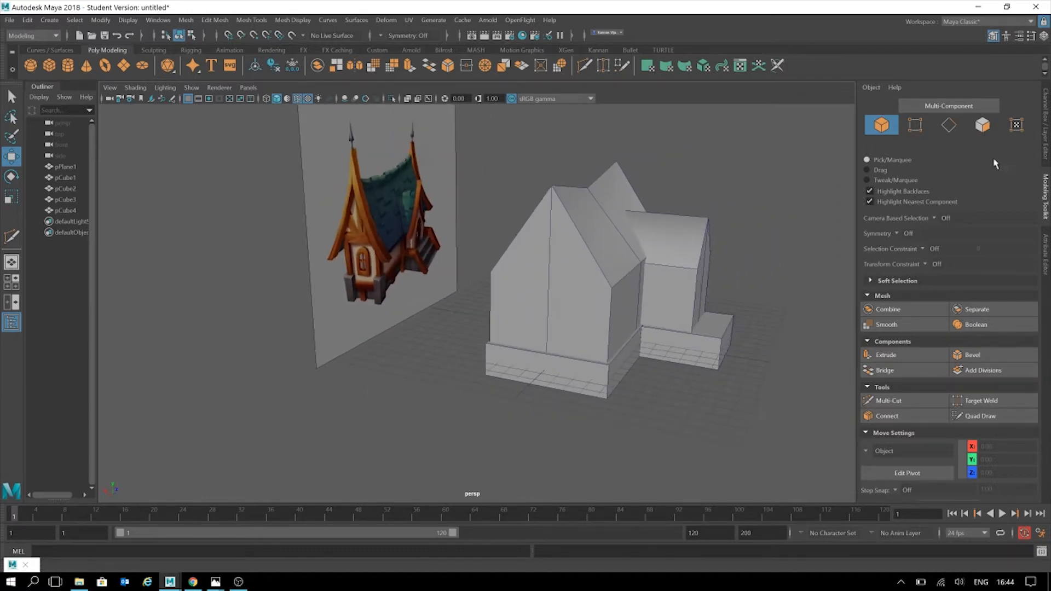
{"action": "left_click", "coordinate": [885, 131]}
{"action": "key", "text": "F8"}
Try adding a horizontal edge loop around the porch base at about mid-height.
{"action": "left_click_drag", "start_coordinate": [629, 278], "coordinate": [655, 335], "text": "alt"}
{"action": "left_click", "coordinate": [609, 321]}
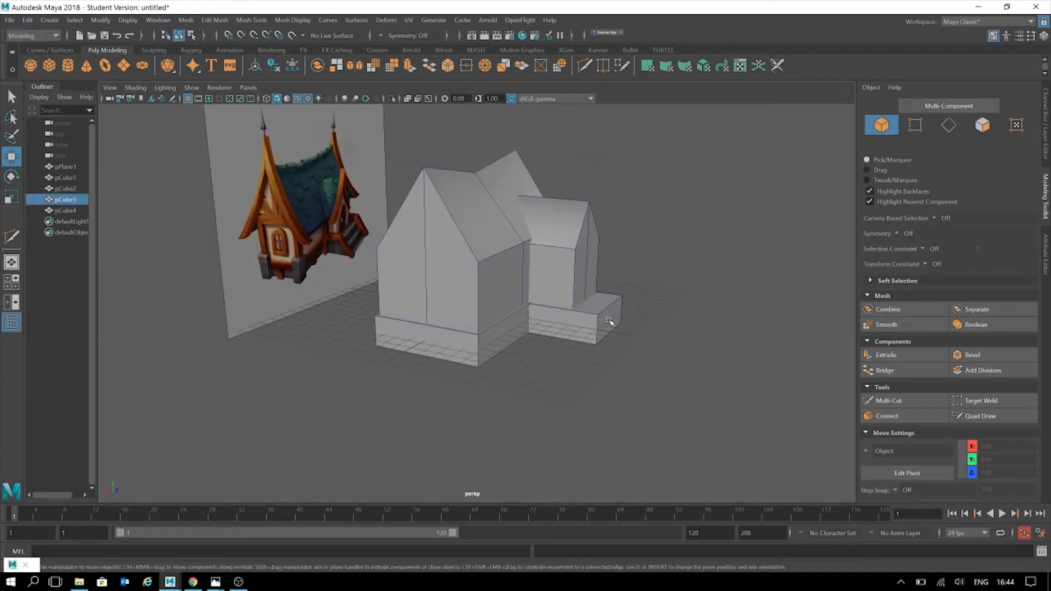
{"action": "left_click", "coordinate": [983, 127]}
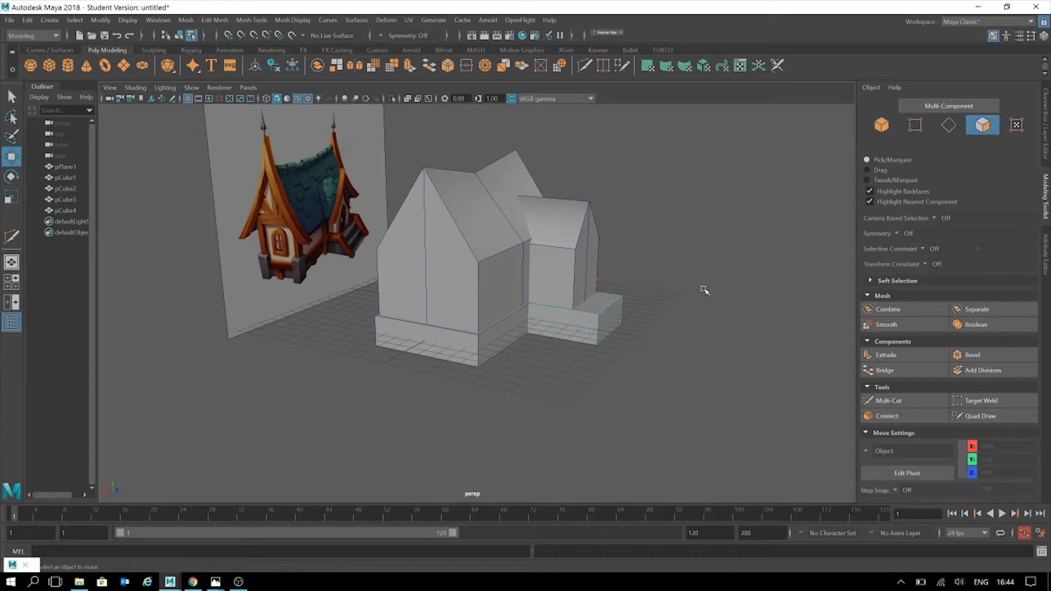
{"action": "left_click_drag", "start_coordinate": [703, 289], "coordinate": [660, 289], "text": "alt"}
{"action": "middle_click_drag", "start_coordinate": [660, 289], "coordinate": [576, 217], "text": "alt"}
{"action": "left_click_drag", "start_coordinate": [575, 217], "coordinate": [585, 250], "text": "alt"}
{"action": "scroll", "coordinate": [627, 297], "scroll_direction": "up", "scroll_amount": 5}
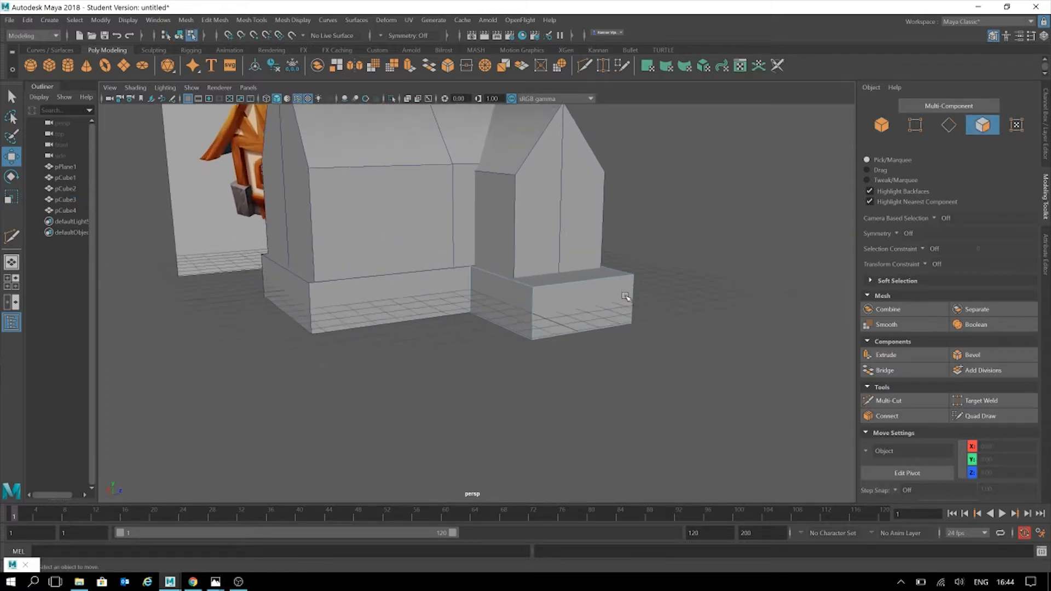
{"action": "left_click", "coordinate": [949, 126]}
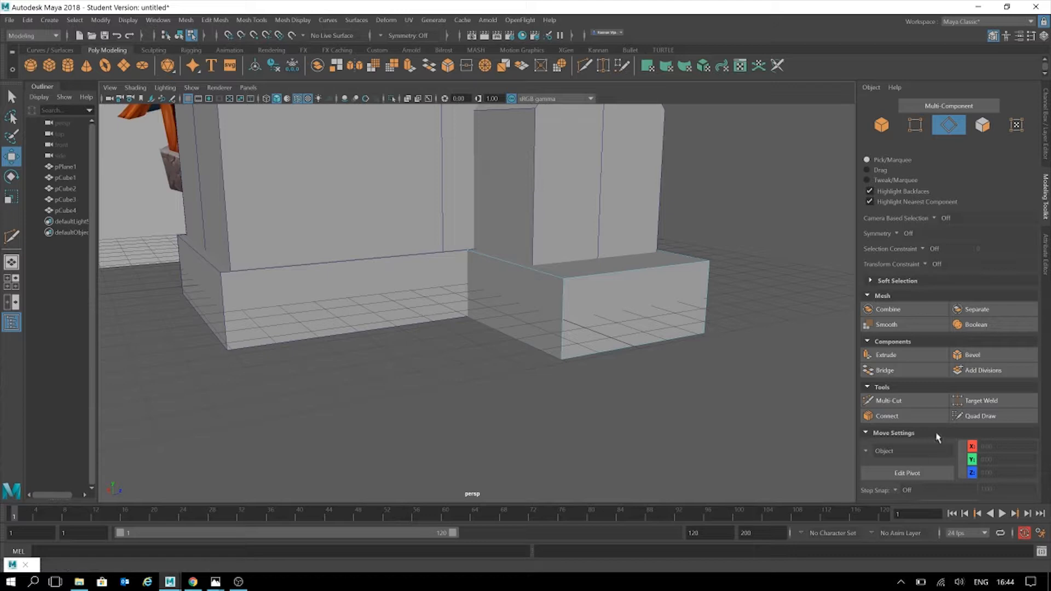
{"action": "left_click", "coordinate": [930, 406]}
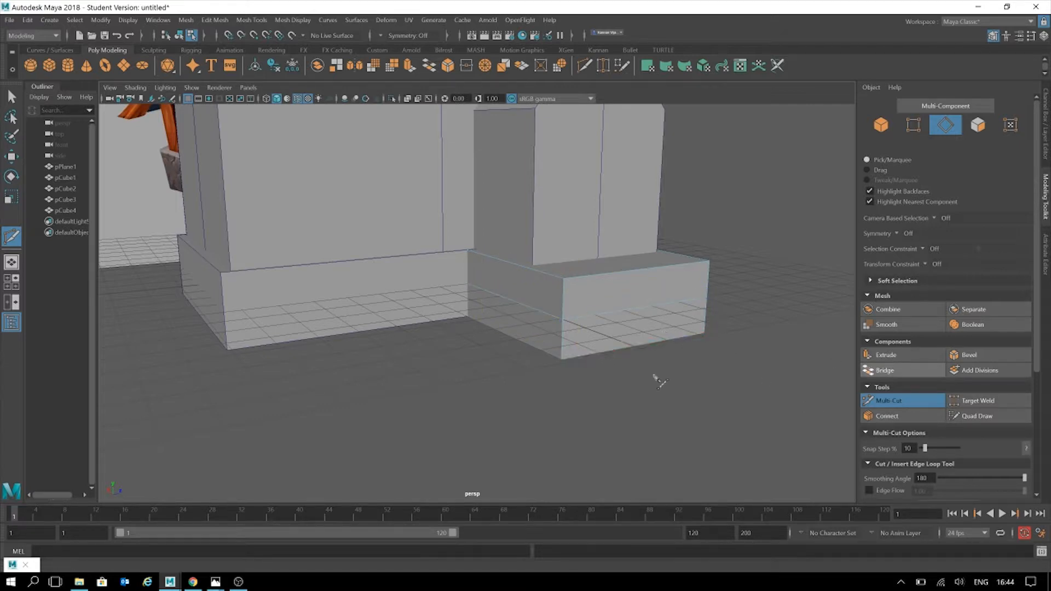
{"action": "key", "text": "w"}
Try extruding the lower front face of the porch base outward to form an entrance step.
{"action": "left_click", "coordinate": [982, 125]}
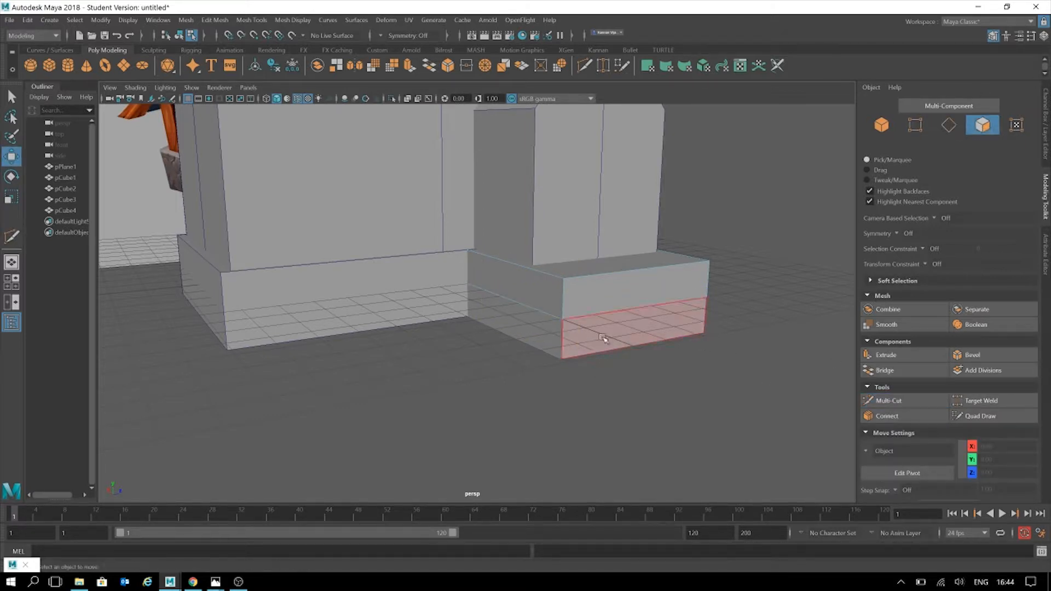
{"action": "left_click", "coordinate": [605, 336]}
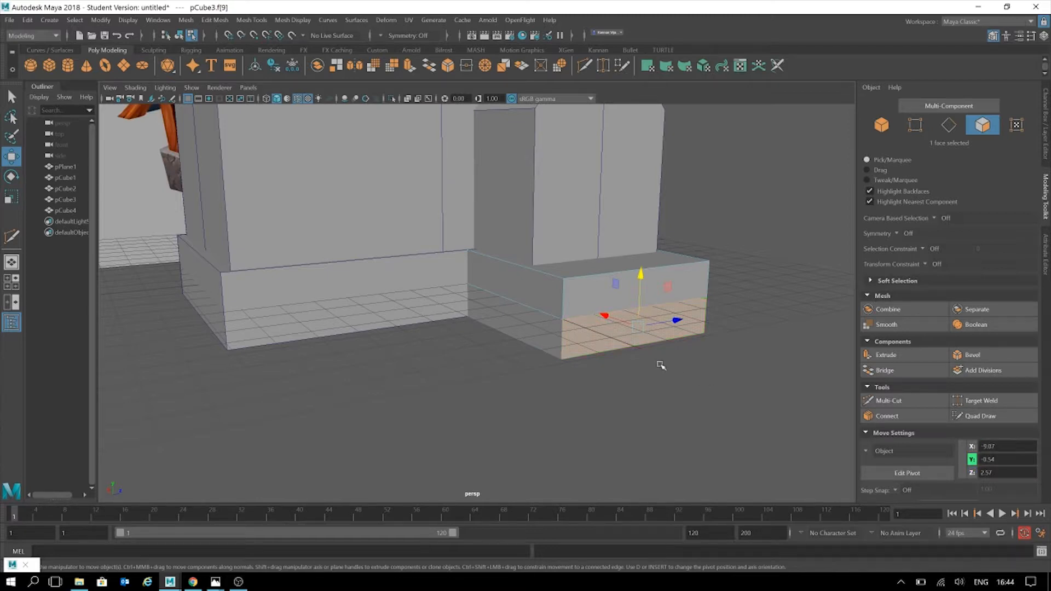
{"action": "left_click", "coordinate": [886, 355]}
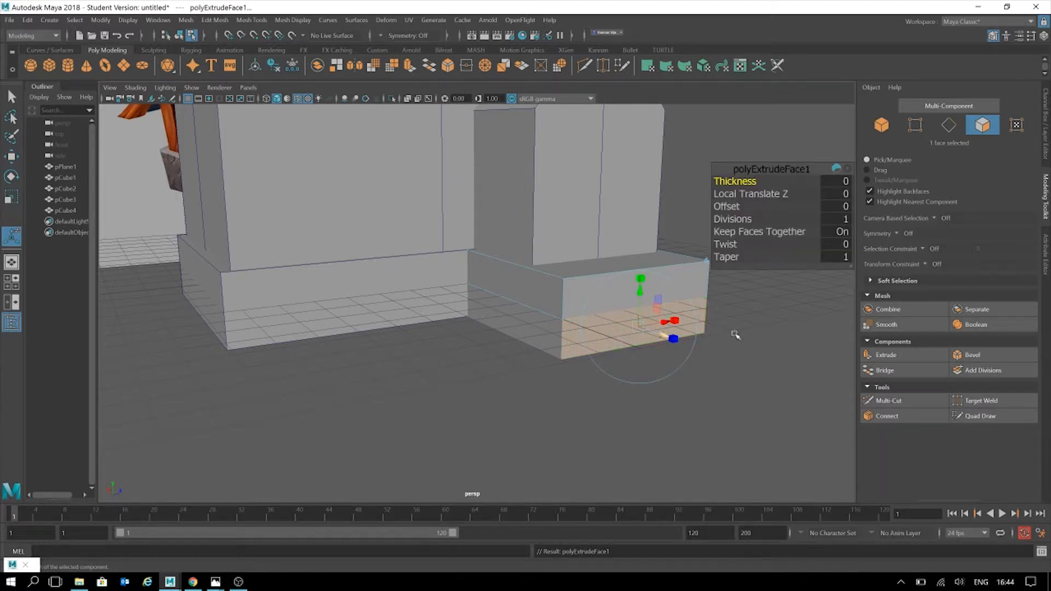
{"action": "left_click_drag", "start_coordinate": [665, 335], "coordinate": [718, 358]}
{"action": "key", "text": "w"}
{"action": "left_click", "coordinate": [639, 383]}
{"action": "left_click_drag", "start_coordinate": [638, 383], "coordinate": [652, 403], "text": "alt"}
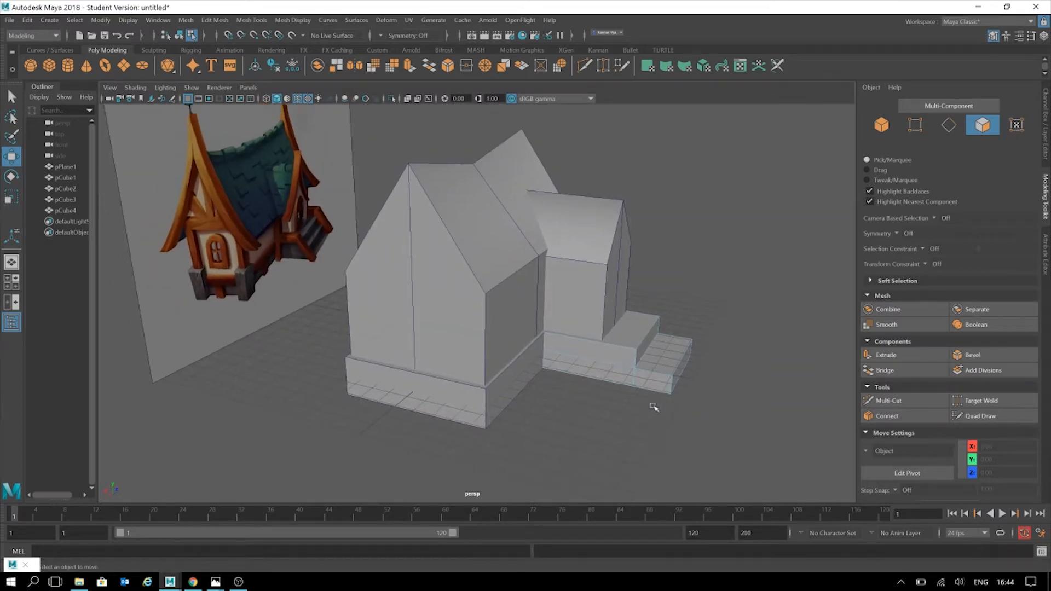
Undo the step extrusion and the horizontal edge loop on the porch base.
{"action": "left_click", "coordinate": [681, 364]}
{"action": "left_click", "coordinate": [645, 344], "text": "shift"}
{"action": "key", "text": "ctrl+z"}
{"action": "key", "text": "ctrl+z"}
{"action": "key", "text": "ctrl+z"}
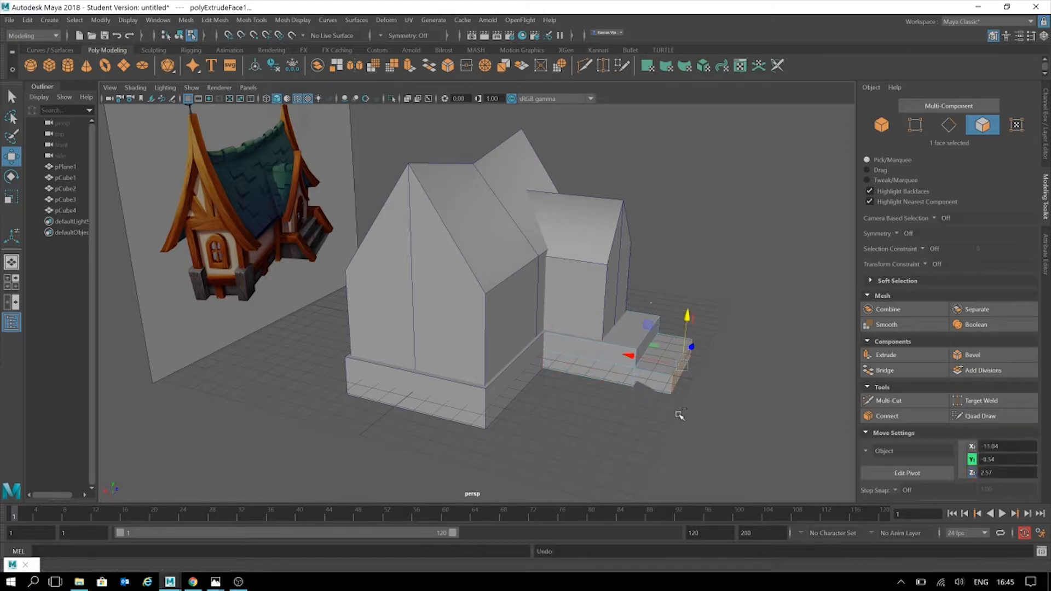
{"action": "key", "text": "ctrl+z"}
{"action": "key", "text": "ctrl+z"}
{"action": "key", "text": "ctrl+z"}
{"action": "key", "text": "ctrl+z"}
{"action": "key", "text": "ctrl+z"}
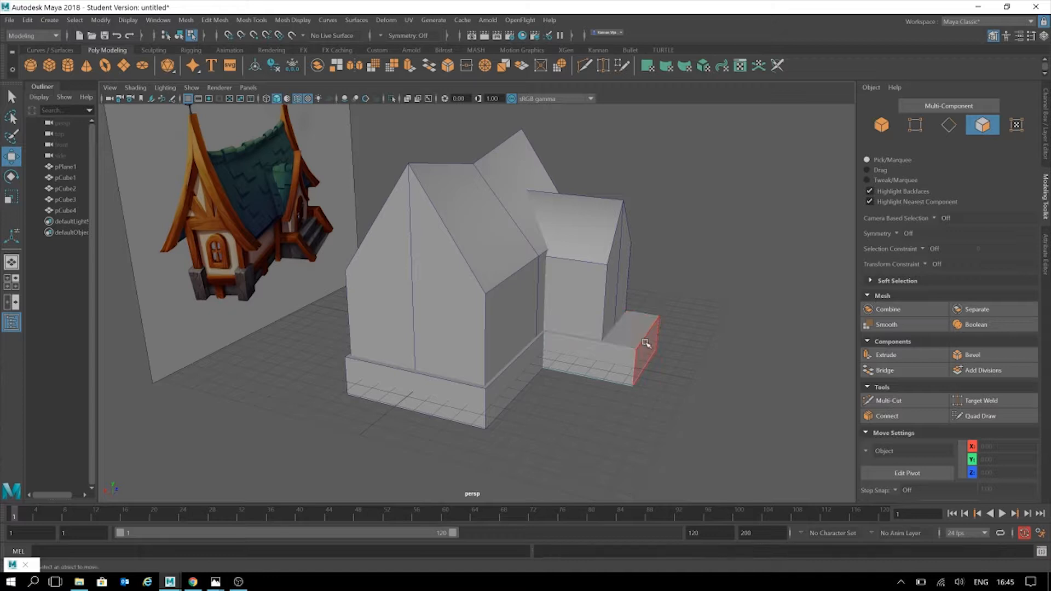
Move the front face of the porch base inward along X to shorten the ledge in front of the porch.
{"action": "left_click", "coordinate": [645, 343]}
{"action": "mouse_move", "coordinate": [597, 343]}
{"action": "left_mouse_down"}
{"action": "mouse_move", "coordinate": [564, 336]}
{"action": "mouse_move", "coordinate": [577, 342]}
{"action": "left_mouse_up"}
{"action": "left_click_drag", "start_coordinate": [699, 394], "coordinate": [613, 361], "text": "alt"}
{"action": "scroll", "coordinate": [761, 359], "scroll_direction": "up", "scroll_amount": 4}
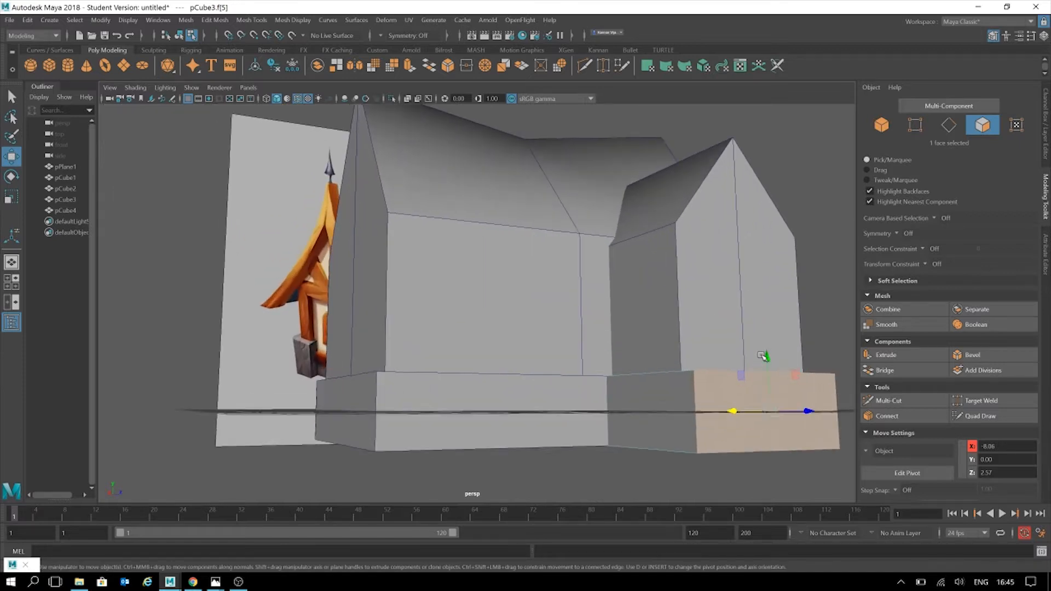
Examine the house and porch bases from low and side angles and compare them with the supports in the reference image.
{"action": "left_click_drag", "start_coordinate": [762, 357], "coordinate": [624, 290], "text": "alt"}
{"action": "scroll", "coordinate": [627, 292], "scroll_direction": "down", "scroll_amount": 1}
{"action": "left_click_drag", "start_coordinate": [675, 312], "coordinate": [716, 299], "text": "alt"}
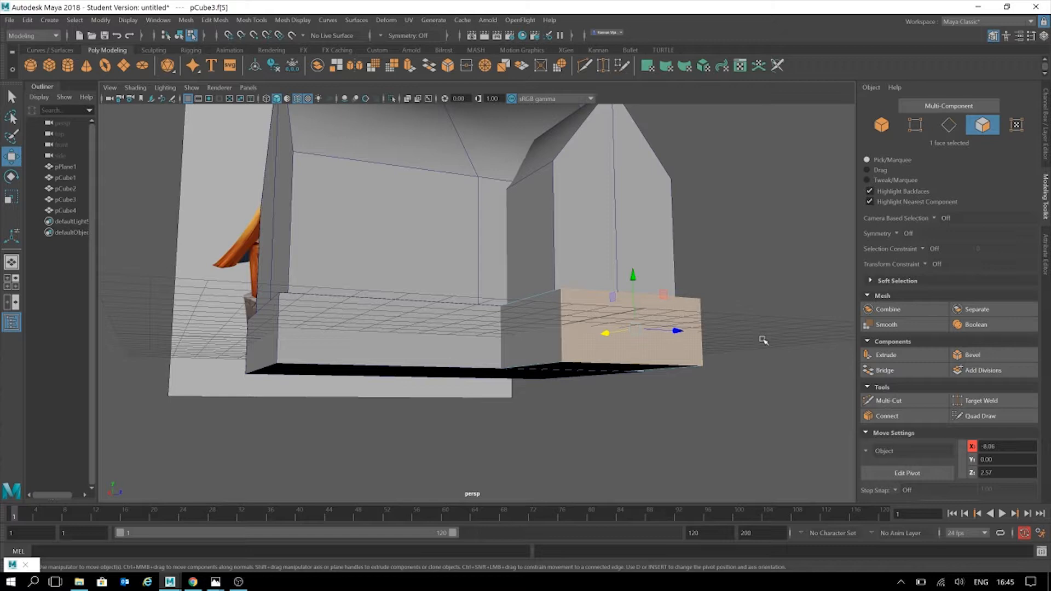
{"action": "left_click_drag", "start_coordinate": [668, 306], "coordinate": [631, 341], "text": "alt"}
{"action": "mouse_move", "coordinate": [631, 341]}
{"action": "middle_mouse_down", "text": "alt"}
{"action": "mouse_move", "coordinate": [626, 364]}
{"action": "mouse_move", "coordinate": [641, 327]}
{"action": "middle_mouse_up", "text": "alt"}
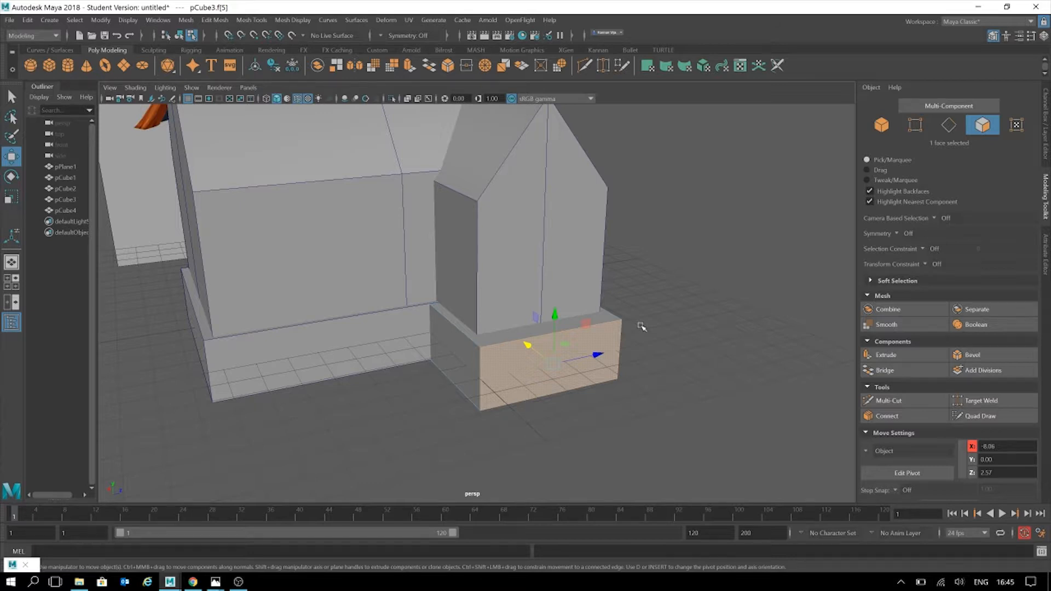
{"action": "left_click_drag", "start_coordinate": [714, 383], "coordinate": [739, 385], "text": "alt"}
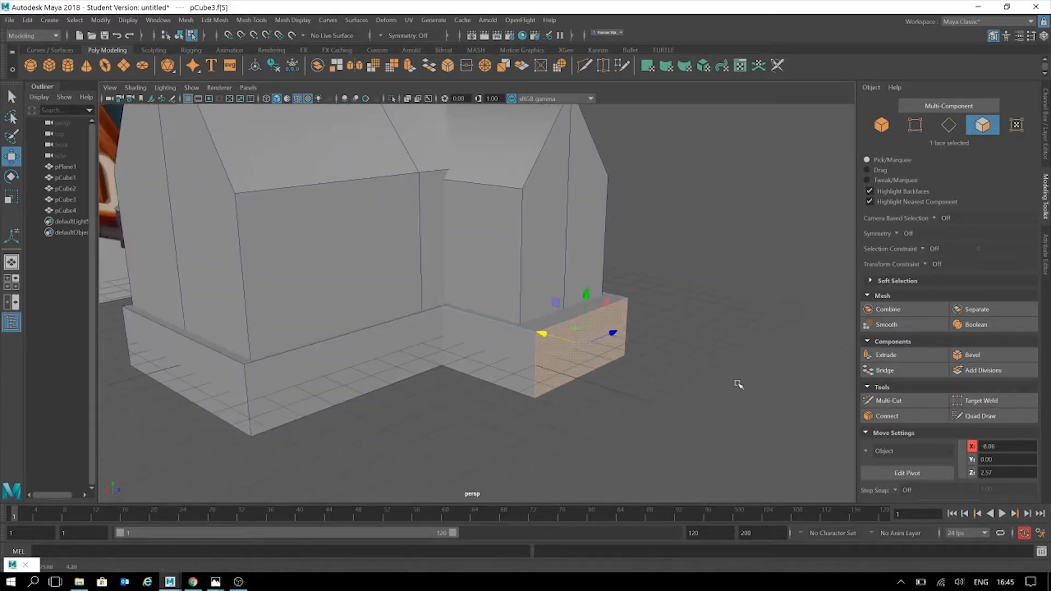
{"action": "left_click", "coordinate": [692, 376]}
{"action": "middle_click_drag", "start_coordinate": [655, 380], "coordinate": [704, 396], "text": "alt"}
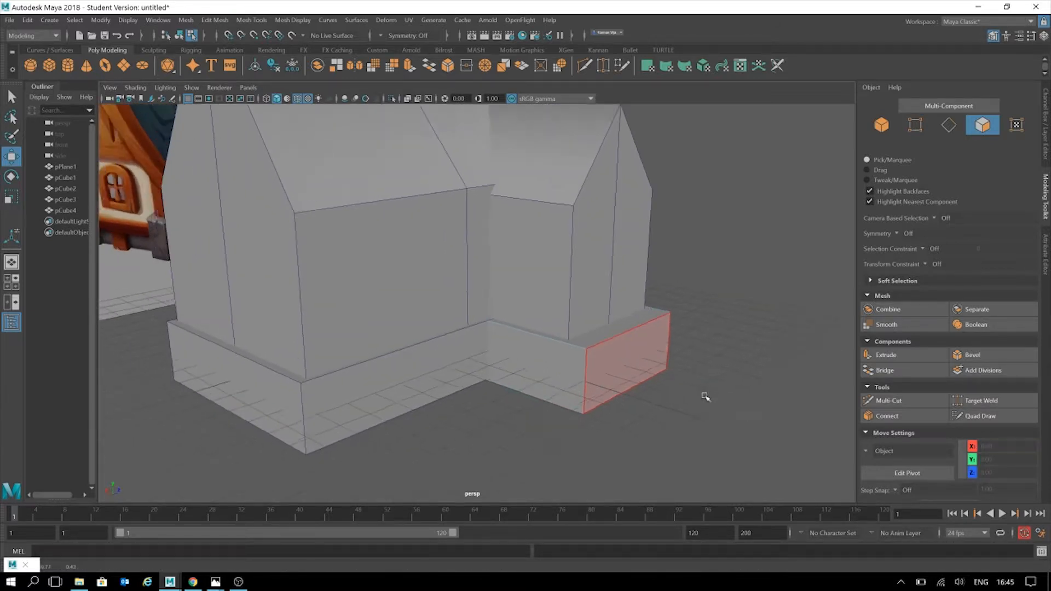
{"action": "scroll", "coordinate": [704, 396], "scroll_direction": "down", "scroll_amount": 4}
{"action": "left_click_drag", "start_coordinate": [705, 373], "coordinate": [687, 370], "text": "alt"}
{"action": "middle_click_drag", "start_coordinate": [564, 392], "coordinate": [715, 415], "text": "alt"}
{"action": "scroll", "coordinate": [715, 415], "scroll_direction": "up", "scroll_amount": 4}
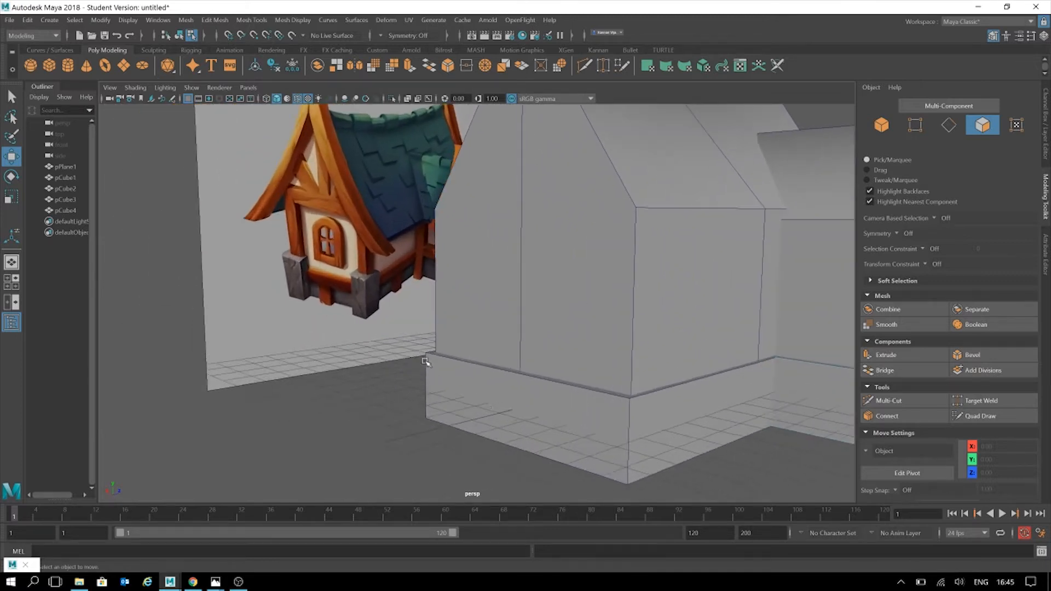
{"action": "middle_click_drag", "start_coordinate": [428, 358], "coordinate": [497, 385], "text": "alt"}
{"action": "scroll", "coordinate": [455, 376], "scroll_direction": "up", "scroll_amount": 1}
{"action": "left_click_drag", "start_coordinate": [370, 377], "coordinate": [484, 390], "text": "alt"}
Select the porch base's front face, nudge it to X -8.19, and clear the selection.
{"action": "left_click", "coordinate": [516, 399]}
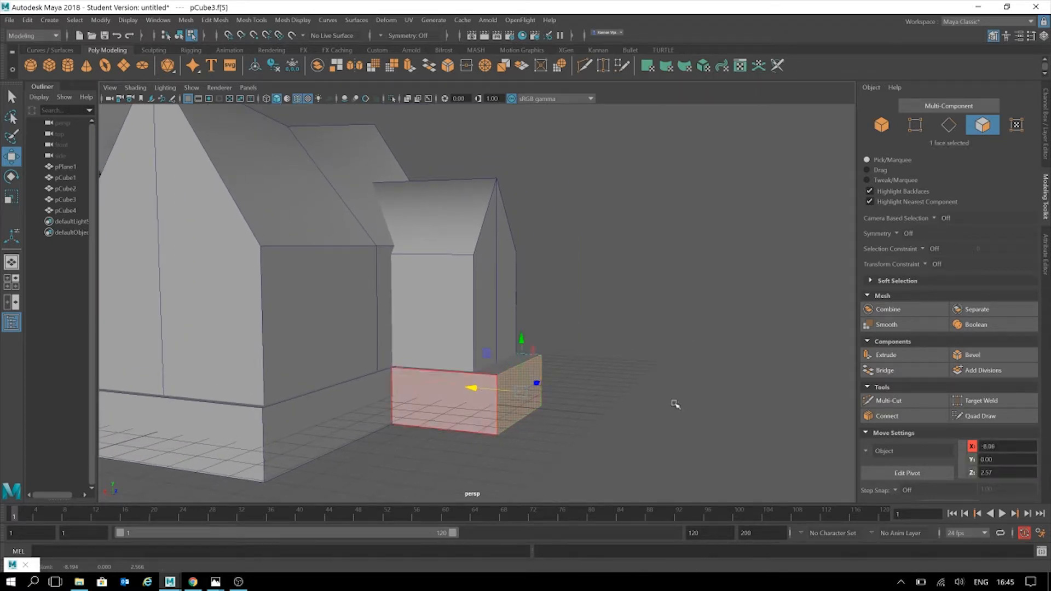
{"action": "left_click_drag", "start_coordinate": [675, 403], "coordinate": [651, 406], "text": "alt"}
{"action": "left_click", "coordinate": [629, 382]}
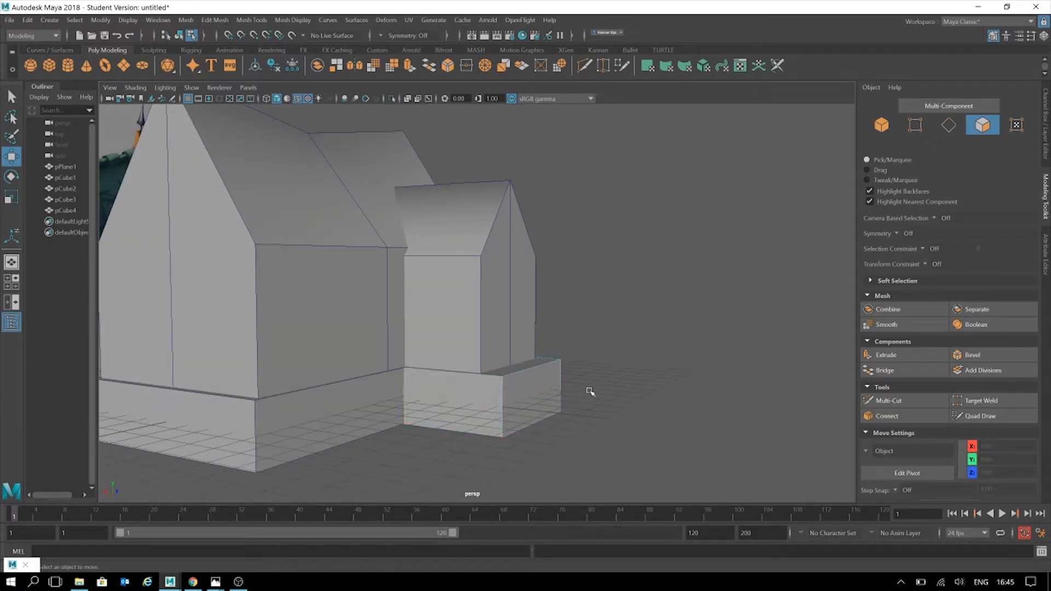
{"action": "left_click", "coordinate": [538, 403]}
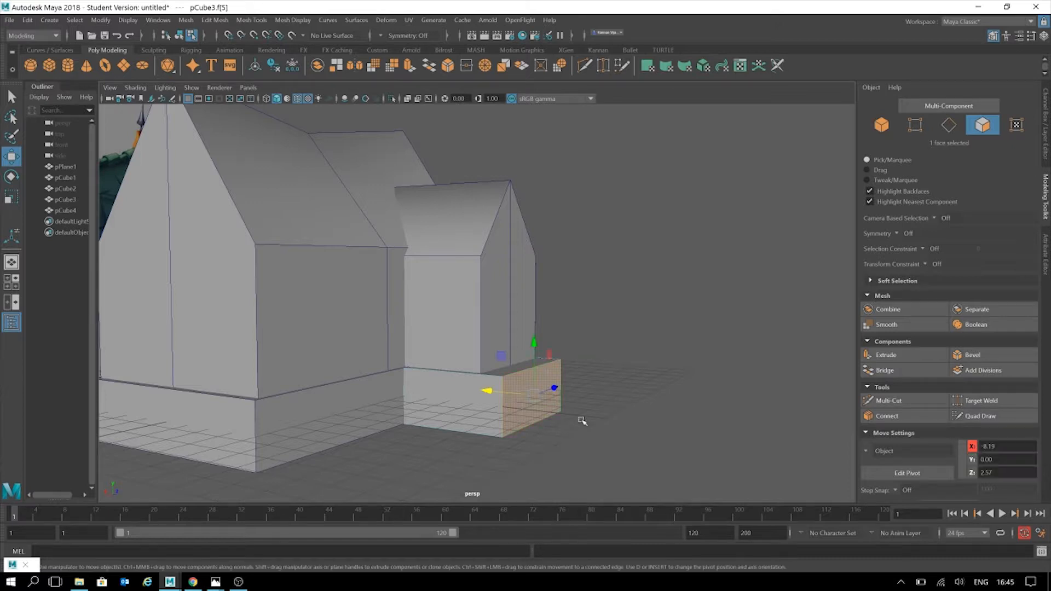
{"action": "left_click", "coordinate": [638, 416]}
Try extruding the whole front face of the porch base outward, and undo the extrusion.
{"action": "left_click", "coordinate": [527, 400]}
{"action": "left_click_drag", "start_coordinate": [486, 391], "coordinate": [577, 395], "text": "shift"}
{"action": "key", "text": "ctrl+z"}
{"action": "left_click", "coordinate": [597, 385]}
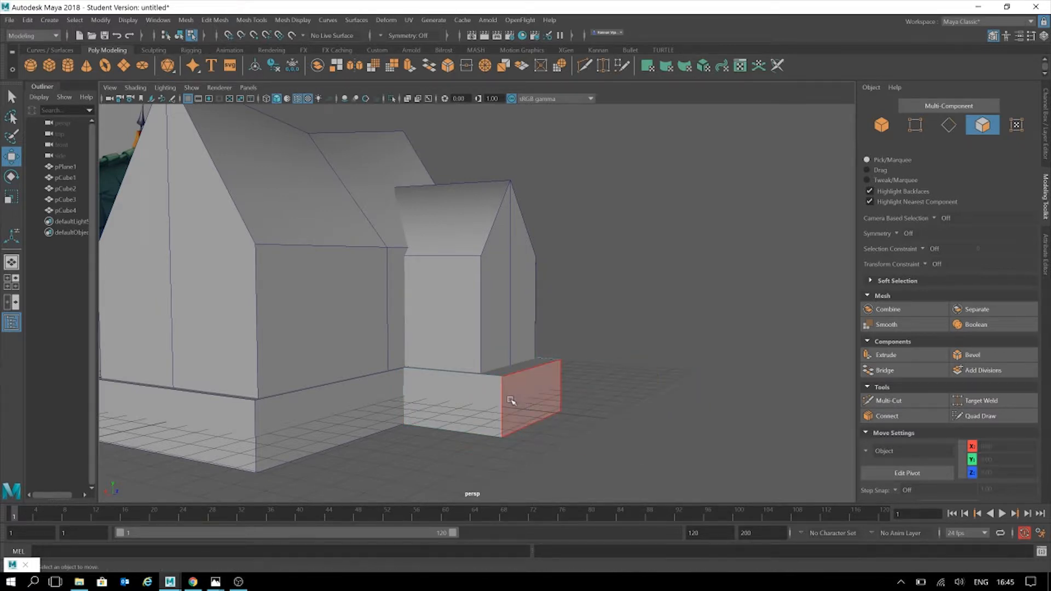
Accept the student-version save notice and inspect the house and porch bases from several angles.
{"action": "left_click_drag", "start_coordinate": [516, 399], "coordinate": [648, 366], "text": "alt"}
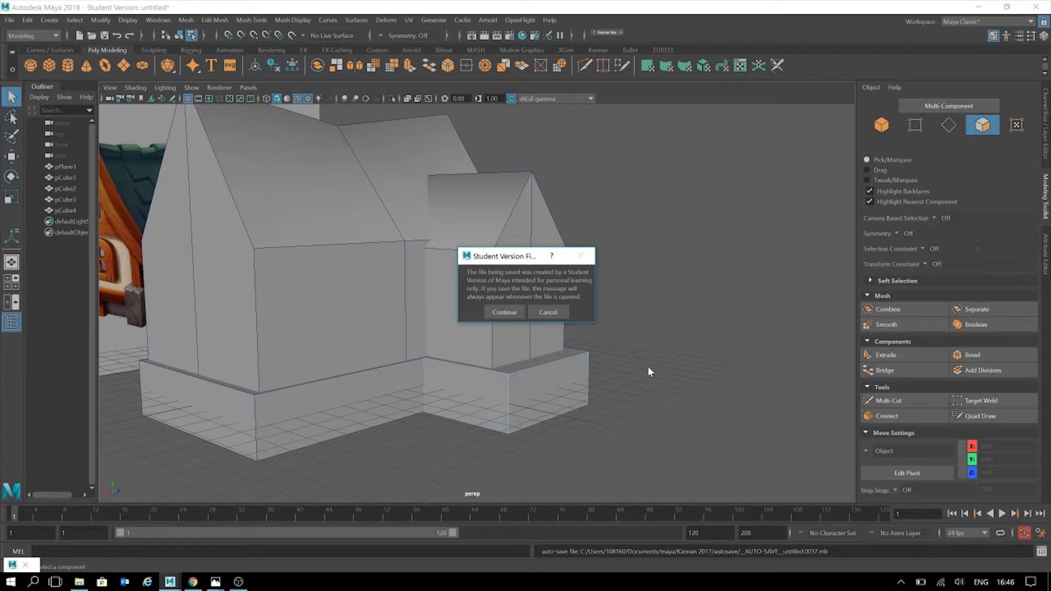
{"action": "left_click", "coordinate": [504, 312]}
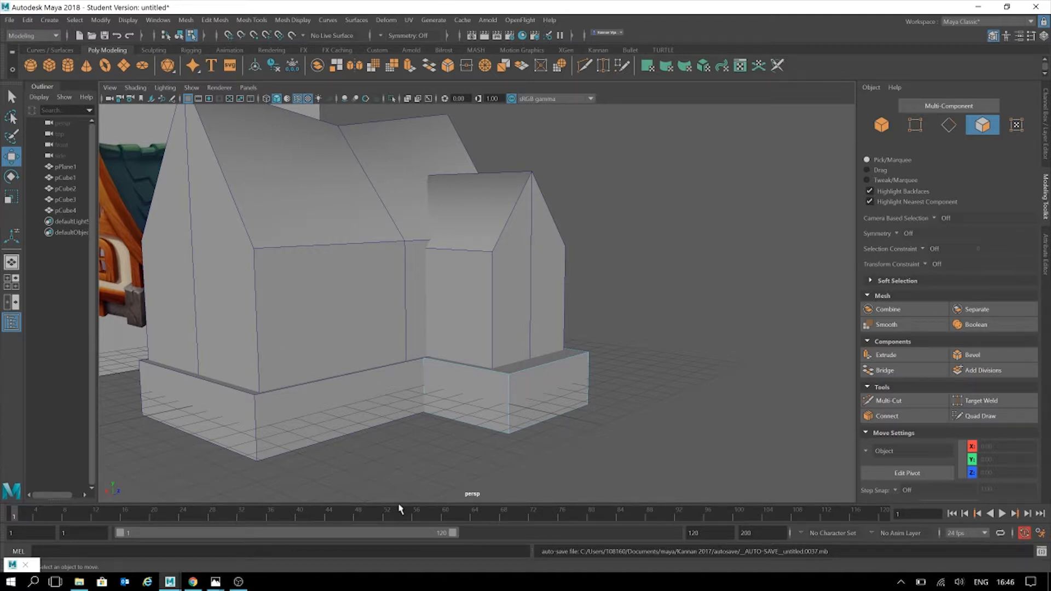
{"action": "left_click_drag", "start_coordinate": [617, 422], "coordinate": [643, 400], "text": "alt"}
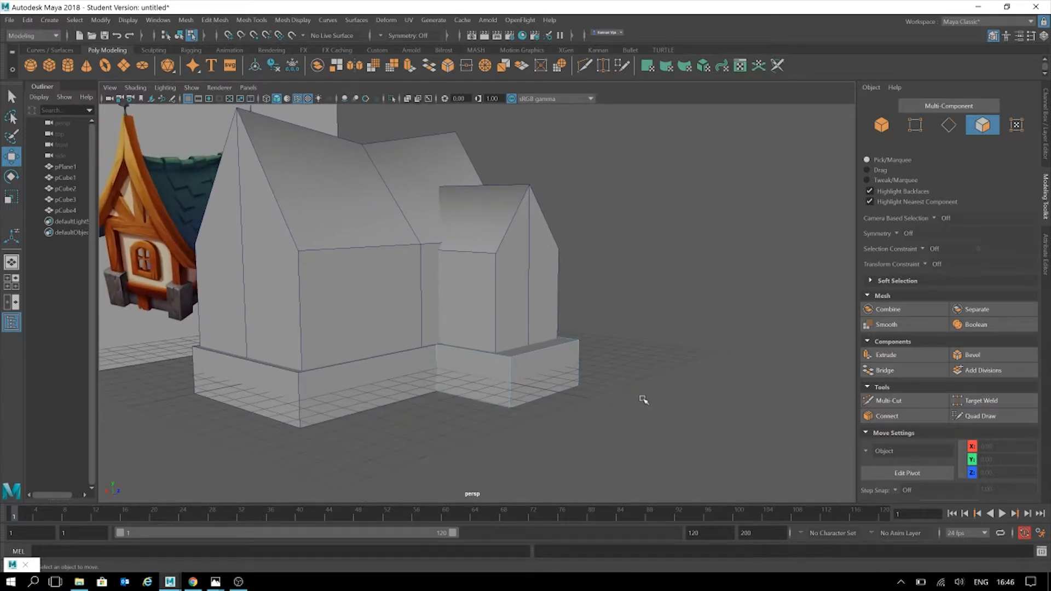
{"action": "left_click_drag", "start_coordinate": [608, 298], "coordinate": [638, 307], "text": "alt"}
{"action": "middle_click_drag", "start_coordinate": [643, 308], "coordinate": [708, 240], "text": "alt"}
{"action": "left_click_drag", "start_coordinate": [708, 239], "coordinate": [718, 247], "text": "alt"}
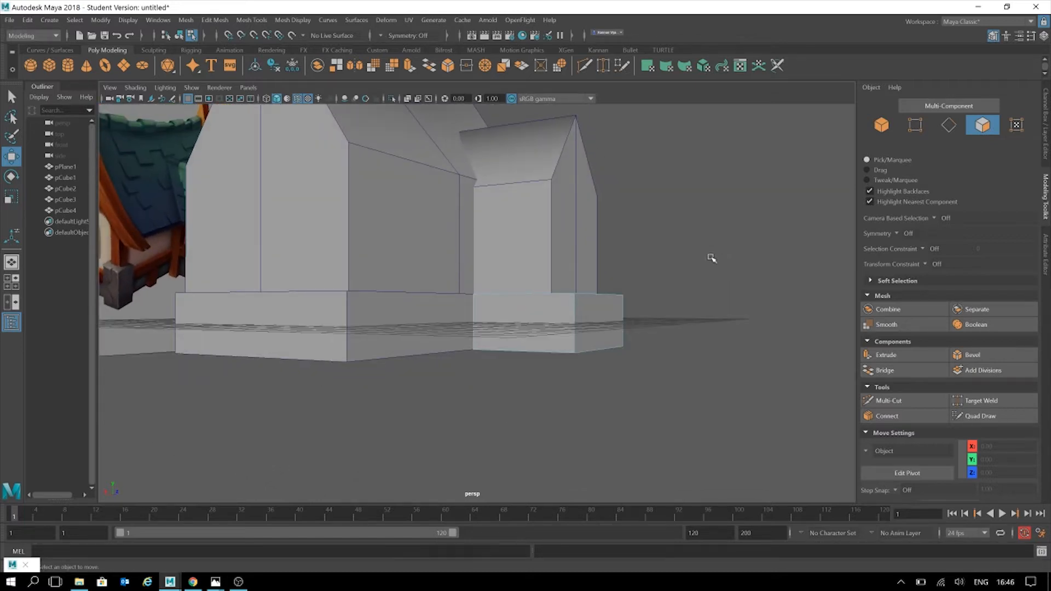
{"action": "middle_click_drag", "start_coordinate": [718, 247], "coordinate": [707, 307], "text": "alt"}
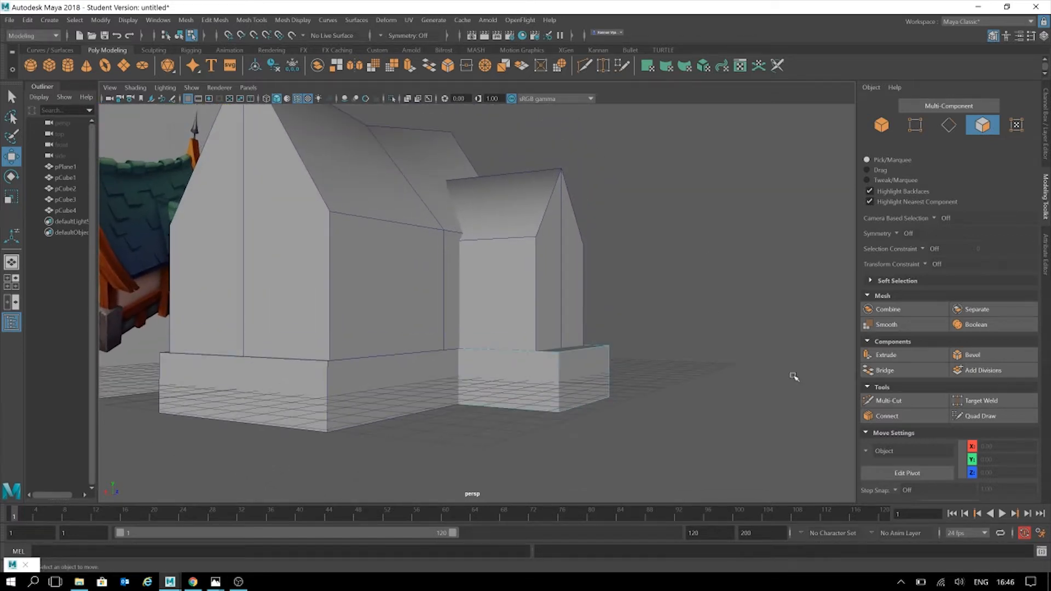
Cut a horizontal edge loop around the porch base at about mid-height with Multi-Cut.
{"action": "left_click", "coordinate": [899, 403]}
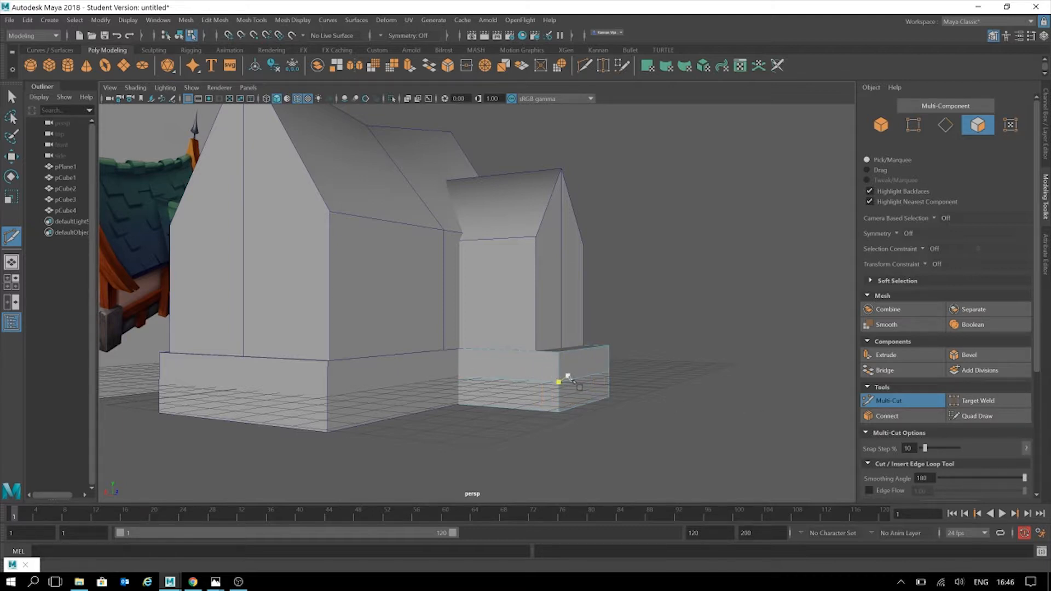
{"action": "key", "text": "w"}
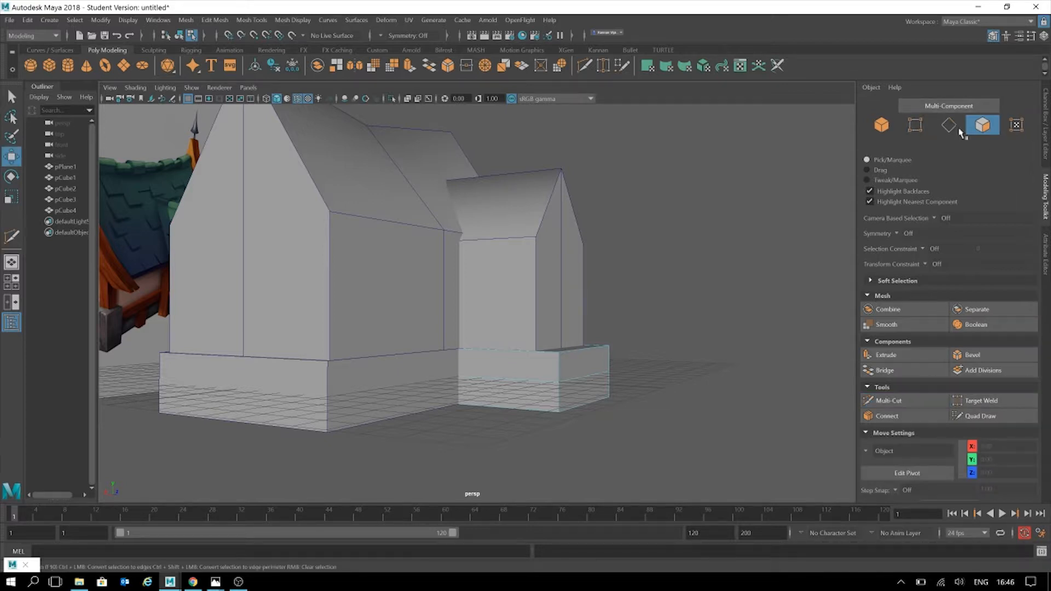
{"action": "middle_click_drag", "start_coordinate": [729, 378], "coordinate": [732, 419], "text": "alt"}
{"action": "left_click_drag", "start_coordinate": [732, 418], "coordinate": [754, 377], "text": "alt"}
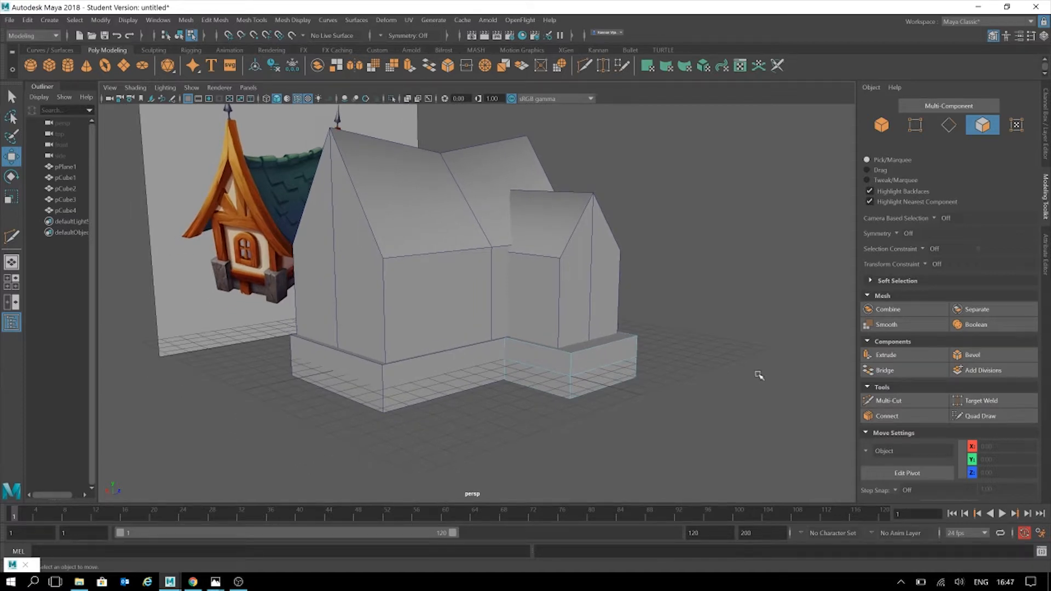
Extrude the lower front face of the porch base outward to form a step, and clear the selection.
{"action": "mouse_move", "coordinate": [626, 351]}
{"action": "right_mouse_down", "text": "shift"}
{"action": "mouse_move", "coordinate": [618, 328]}
{"action": "mouse_move", "coordinate": [573, 394]}
{"action": "mouse_move", "coordinate": [600, 336]}
{"action": "mouse_move", "coordinate": [615, 351]}
{"action": "mouse_move", "coordinate": [635, 337]}
{"action": "mouse_move", "coordinate": [630, 351]}
{"action": "mouse_move", "coordinate": [620, 357]}
{"action": "mouse_move", "coordinate": [612, 326]}
{"action": "mouse_move", "coordinate": [635, 366]}
{"action": "mouse_move", "coordinate": [633, 335]}
{"action": "mouse_move", "coordinate": [633, 366]}
{"action": "mouse_move", "coordinate": [623, 344]}
{"action": "right_mouse_up", "text": "shift"}
{"action": "left_click", "coordinate": [607, 375]}
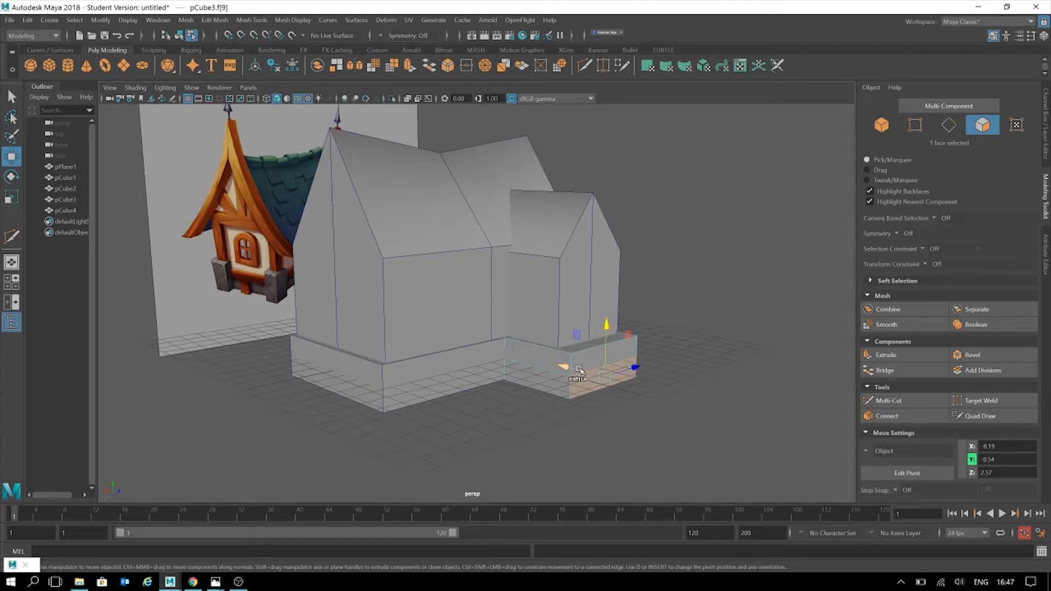
{"action": "left_click_drag", "start_coordinate": [577, 372], "coordinate": [617, 385], "text": "shift"}
{"action": "left_click", "coordinate": [729, 386]}
{"action": "left_click", "coordinate": [983, 128]}
{"action": "left_click", "coordinate": [694, 393]}
Create a polygon cube and place it at the gable-end corner of the house base nearest the reference image, at Z -7.55.
{"action": "scroll", "coordinate": [735, 324], "scroll_direction": "down", "scroll_amount": 4}
{"action": "middle_click_drag", "start_coordinate": [733, 318], "coordinate": [730, 282], "text": "alt"}
{"action": "left_click_drag", "start_coordinate": [731, 282], "coordinate": [647, 369], "text": "alt"}
{"action": "middle_click_drag", "start_coordinate": [647, 369], "coordinate": [599, 306], "text": "alt"}
{"action": "scroll", "coordinate": [596, 319], "scroll_direction": "down", "scroll_amount": 3}
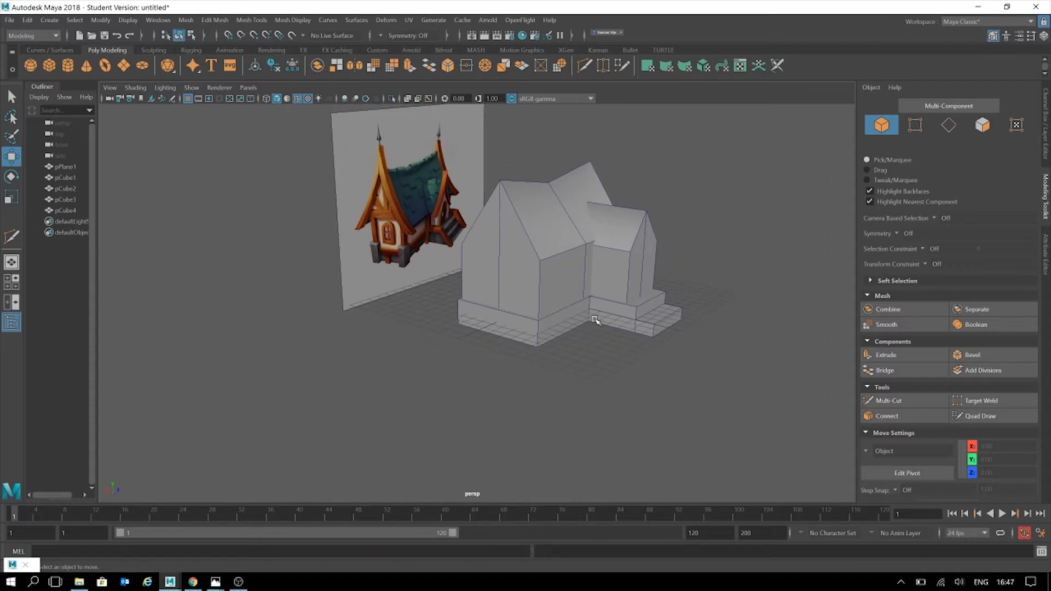
{"action": "scroll", "coordinate": [595, 319], "scroll_direction": "down", "scroll_amount": 2}
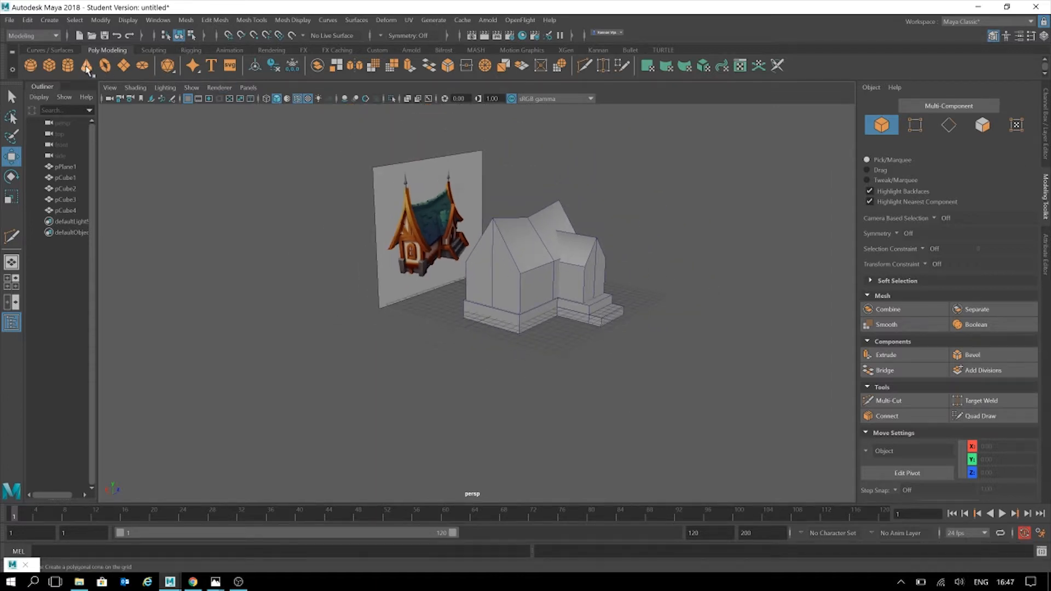
{"action": "left_click", "coordinate": [49, 65]}
{"action": "left_click_drag", "start_coordinate": [558, 288], "coordinate": [509, 307]}
{"action": "scroll", "coordinate": [545, 342], "scroll_direction": "up", "scroll_amount": 4}
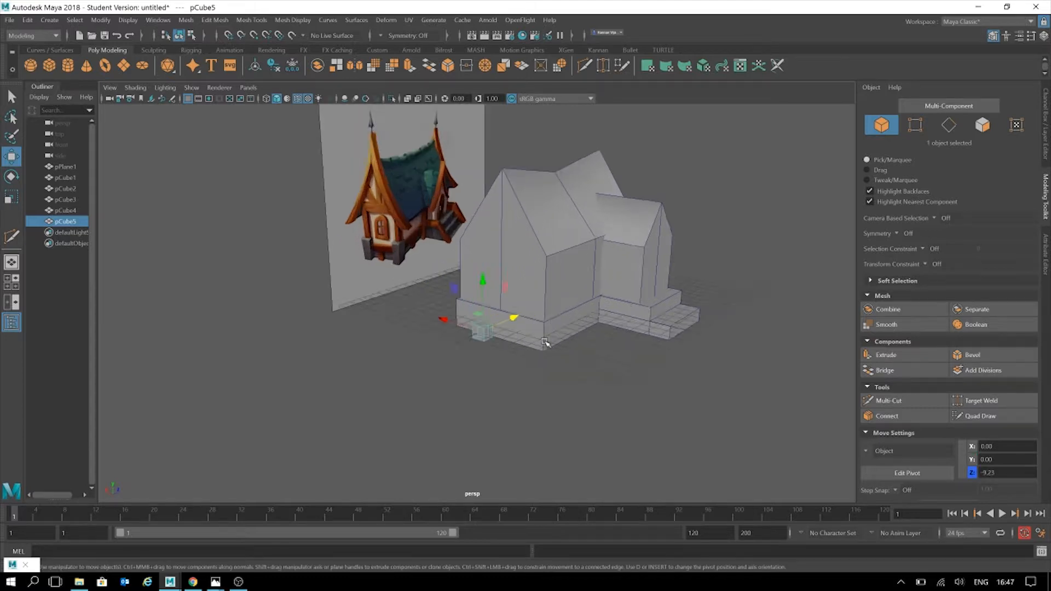
{"action": "scroll", "coordinate": [545, 343], "scroll_direction": "up", "scroll_amount": 5}
{"action": "left_click_drag", "start_coordinate": [458, 376], "coordinate": [454, 325]}
{"action": "middle_click_drag", "start_coordinate": [415, 329], "coordinate": [400, 326]}
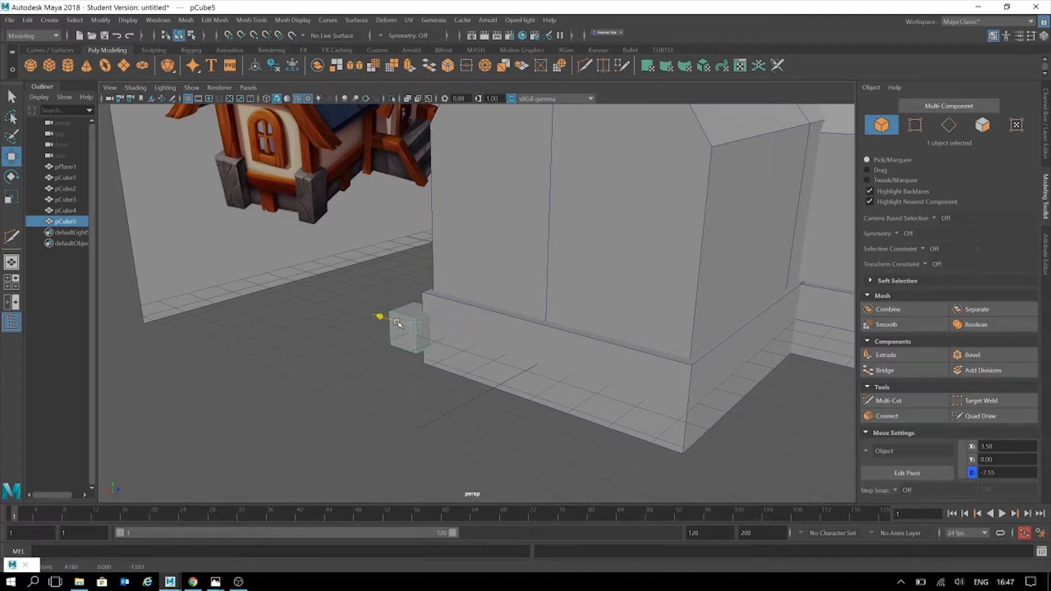
Stretch the corner cube vertically into a short post and raise it to Y 0.10.
{"action": "key", "text": "r"}
{"action": "left_click_drag", "start_coordinate": [418, 282], "coordinate": [433, 213]}
{"action": "key", "text": "w"}
{"action": "left_click_drag", "start_coordinate": [418, 275], "coordinate": [422, 278]}
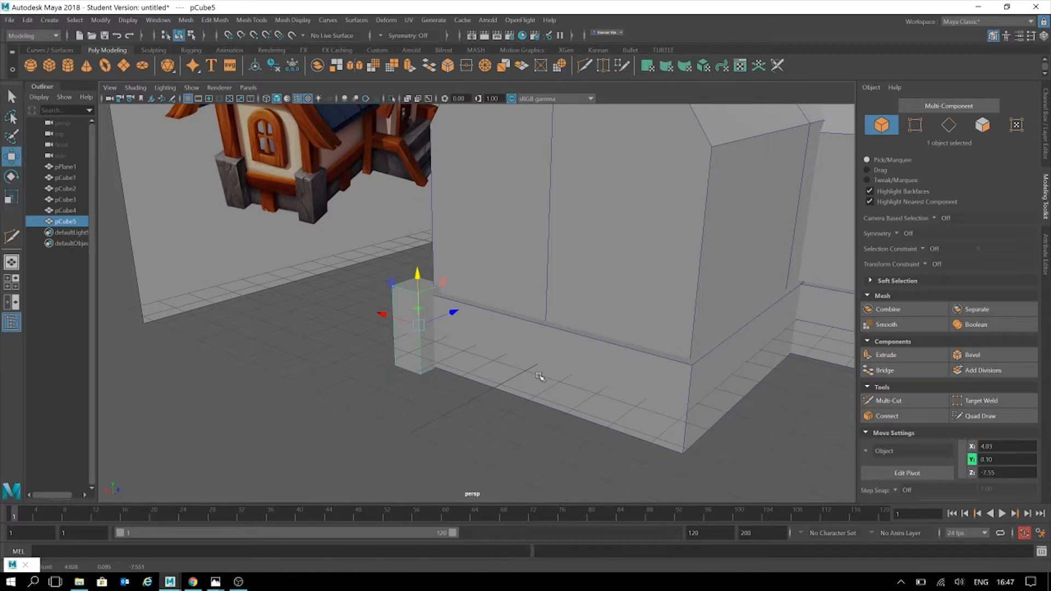
Enlarge the corner post uniformly to a scale of 1.17, 2.50, 1.17, matching the stone support in the reference.
{"action": "middle_click_drag", "start_coordinate": [542, 378], "coordinate": [487, 369], "text": "alt"}
{"action": "right_click_drag", "start_coordinate": [487, 369], "coordinate": [462, 366], "text": "alt"}
{"action": "left_click_drag", "start_coordinate": [449, 366], "coordinate": [482, 368], "text": "alt"}
{"action": "key", "text": "r"}
{"action": "left_click_drag", "start_coordinate": [385, 366], "coordinate": [423, 361]}
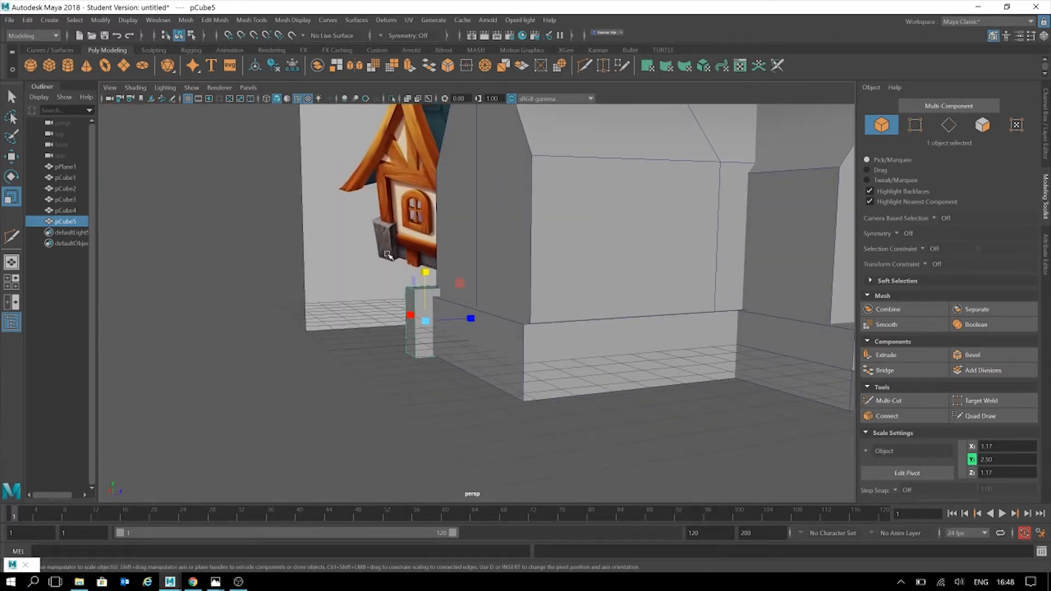
Move the corner post to X 3.74 and Z -7.30 so it wraps the corner of the house base.
{"action": "key", "text": "w"}
{"action": "left_click_drag", "start_coordinate": [475, 319], "coordinate": [467, 379]}
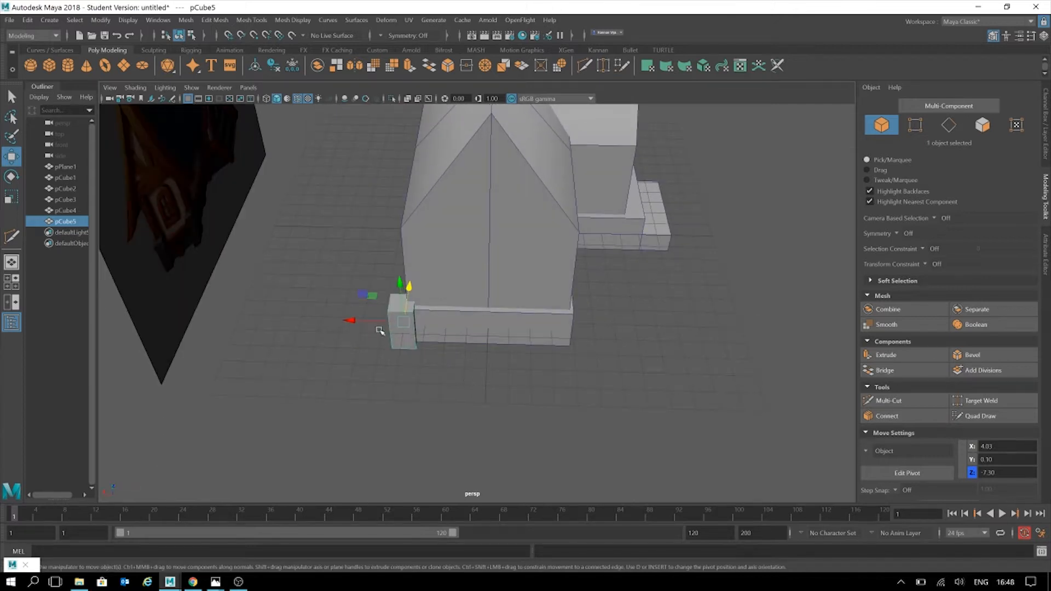
{"action": "left_click_drag", "start_coordinate": [376, 323], "coordinate": [383, 323]}
{"action": "left_click_drag", "start_coordinate": [499, 348], "coordinate": [472, 328], "text": "alt"}
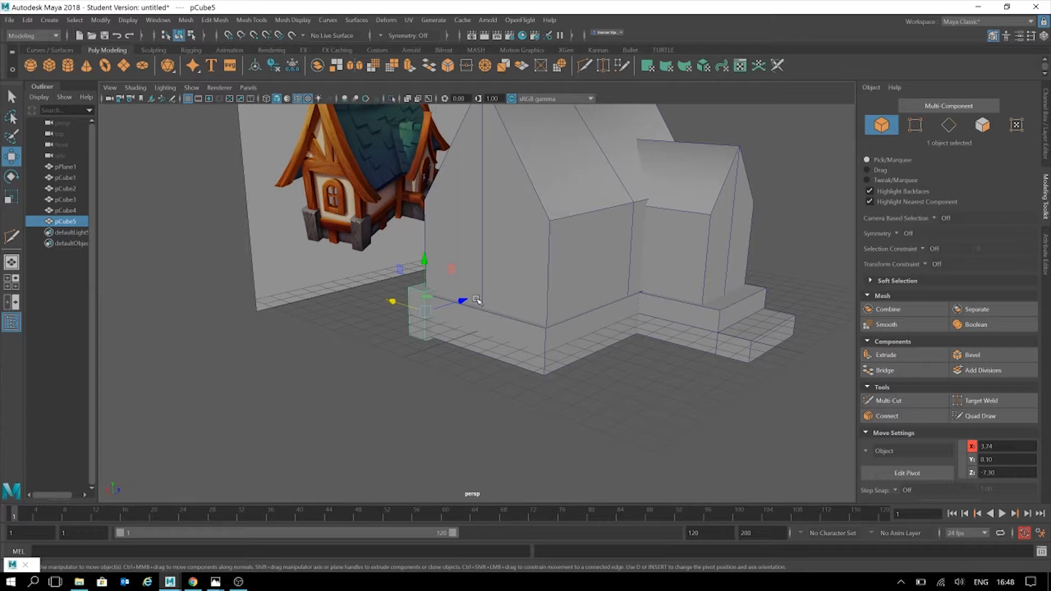
{"action": "scroll", "coordinate": [479, 307], "scroll_direction": "up", "scroll_amount": 5}
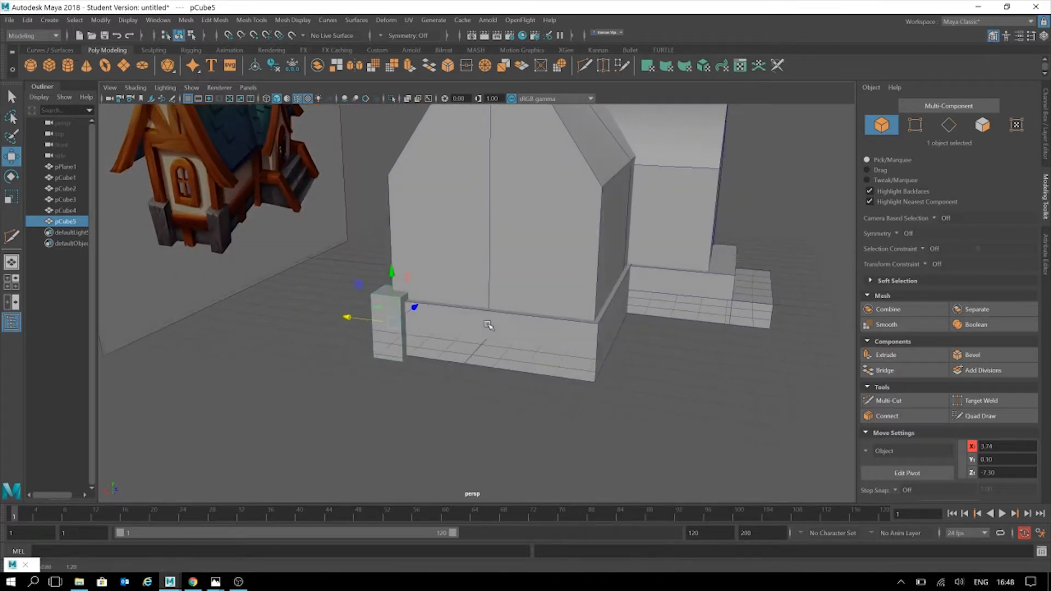
{"action": "left_click_drag", "start_coordinate": [488, 325], "coordinate": [523, 346], "text": "alt"}
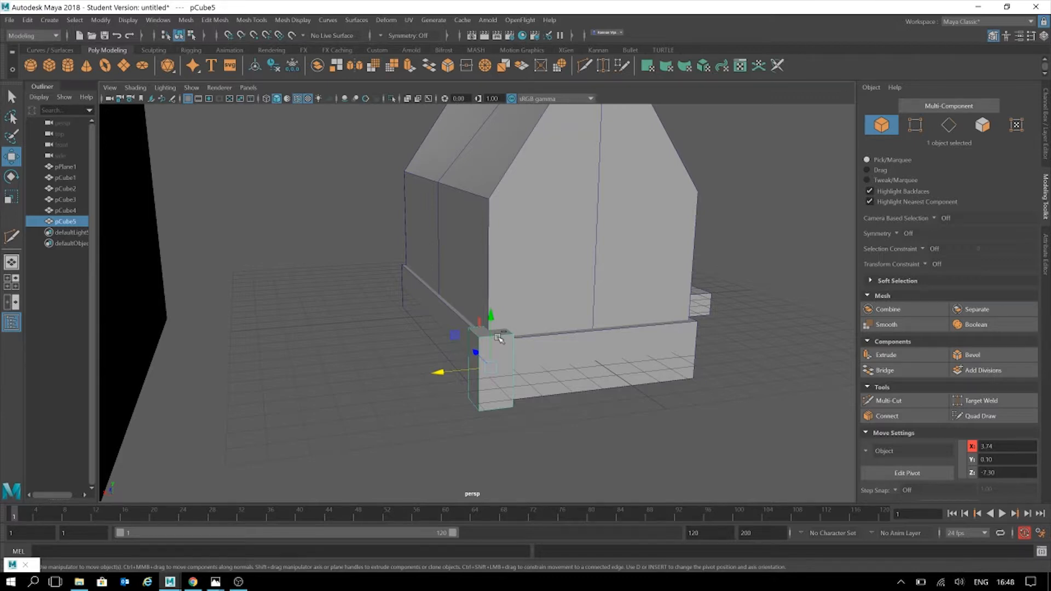
Duplicate the corner post above itself and scale the copy to 0.91, 4.47, 0.91 as a slimmer, taller pillar.
{"action": "key", "text": "ctrl+d"}
{"action": "left_click_drag", "start_coordinate": [490, 332], "coordinate": [489, 230]}
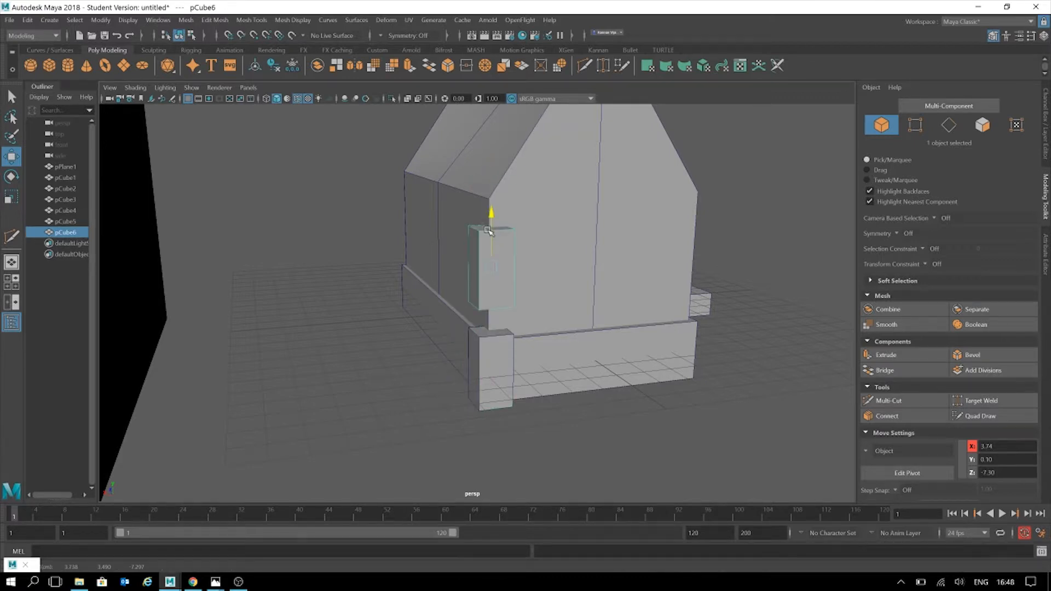
{"action": "key", "text": "r"}
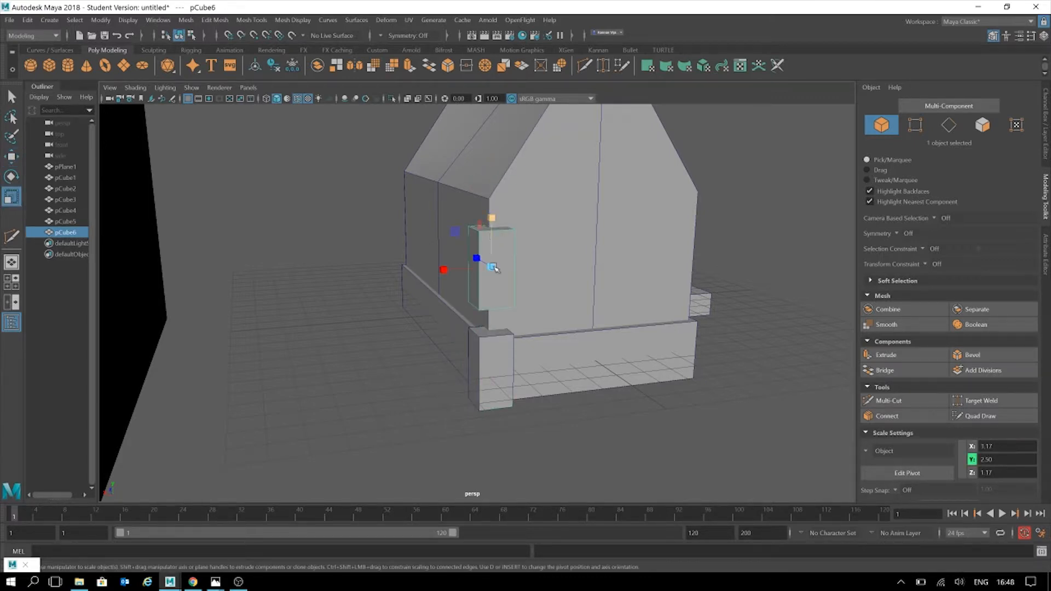
{"action": "left_click_drag", "start_coordinate": [490, 267], "coordinate": [498, 158]}
{"action": "left_click_drag", "start_coordinate": [613, 388], "coordinate": [557, 395], "text": "alt"}
{"action": "left_click", "coordinate": [413, 426]}
{"action": "left_click_drag", "start_coordinate": [412, 426], "coordinate": [498, 401], "text": "alt"}
Select both stacked corner posts to check where they meet, and delete the upper duplicate.
{"action": "left_click", "coordinate": [462, 383]}
{"action": "left_click", "coordinate": [481, 291], "text": "shift"}
{"action": "left_click_drag", "start_coordinate": [615, 396], "coordinate": [598, 390], "text": "alt"}
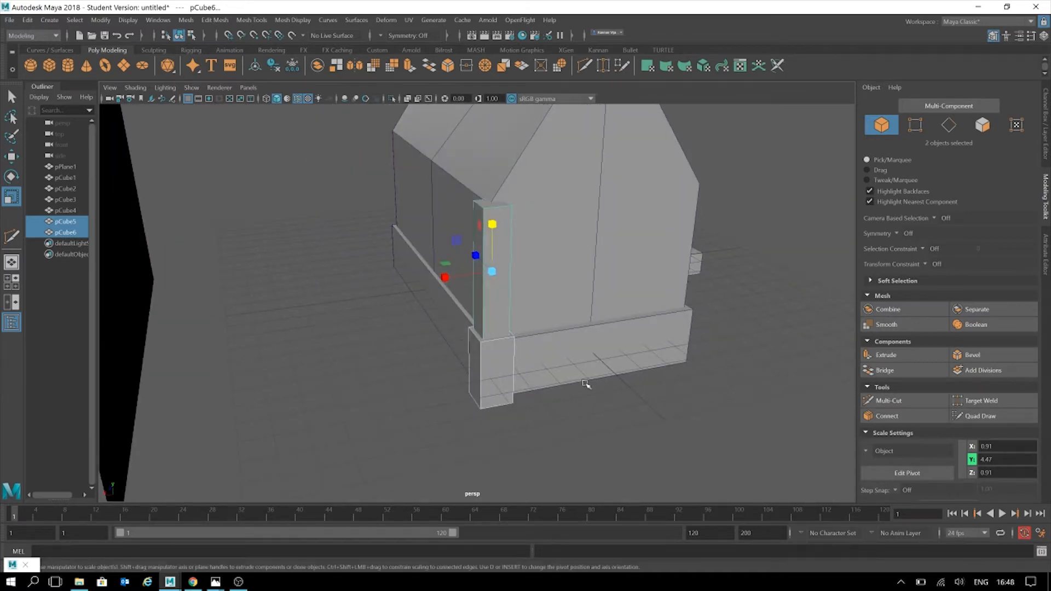
{"action": "key", "text": "w"}
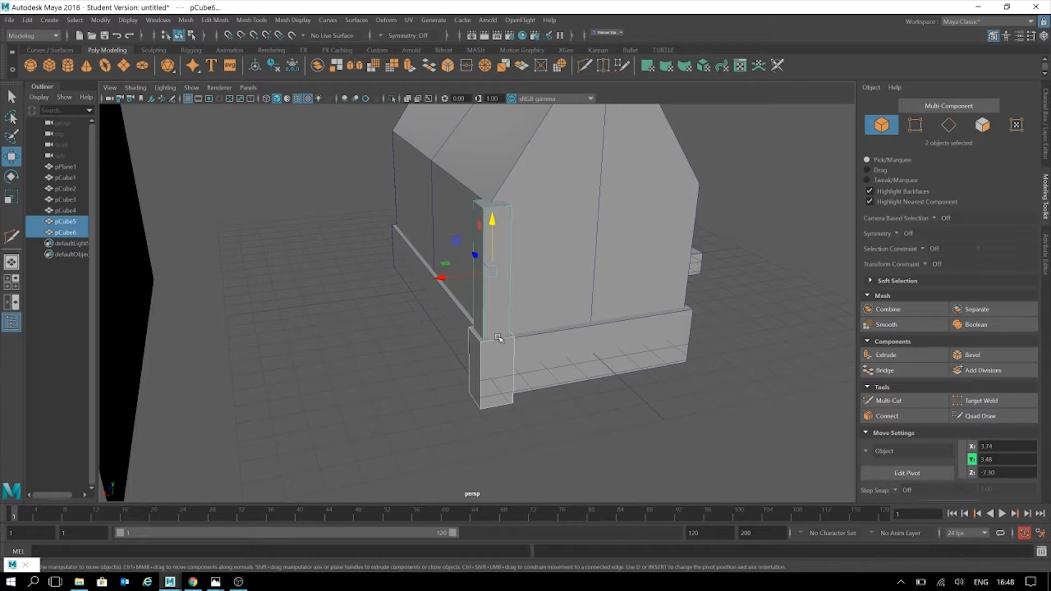
{"action": "scroll", "coordinate": [528, 315], "scroll_direction": "up", "scroll_amount": 4}
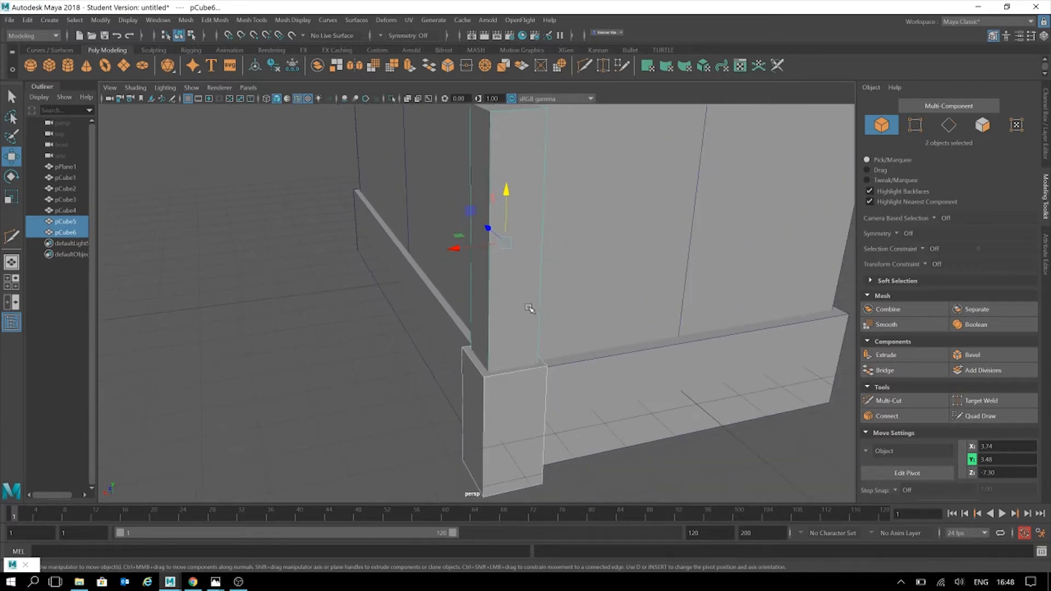
{"action": "scroll", "coordinate": [529, 309], "scroll_direction": "down", "scroll_amount": 3}
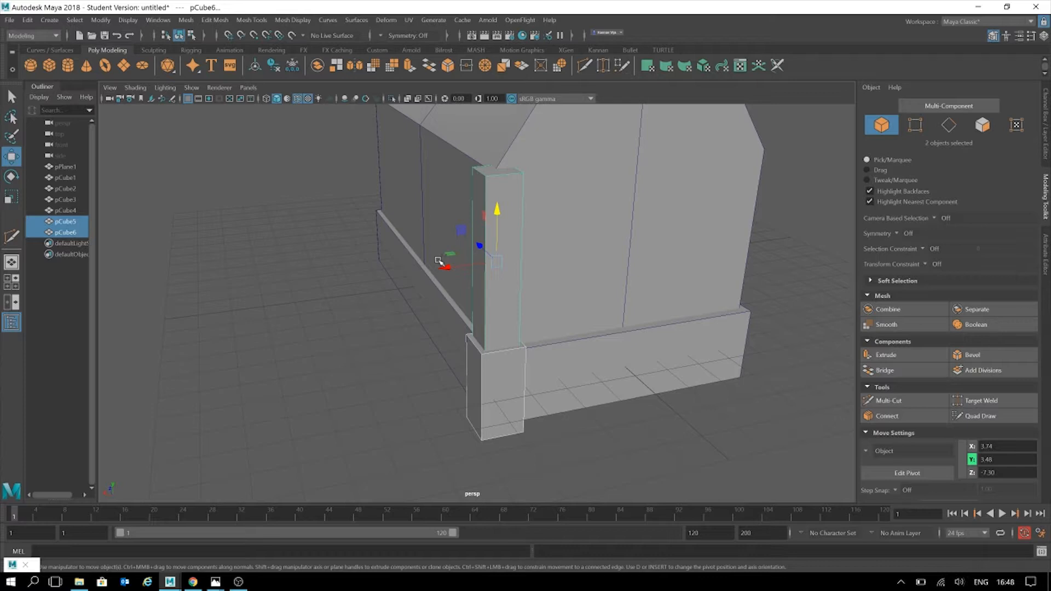
{"action": "key", "text": "ctrl+z"}
{"action": "left_click", "coordinate": [509, 219]}
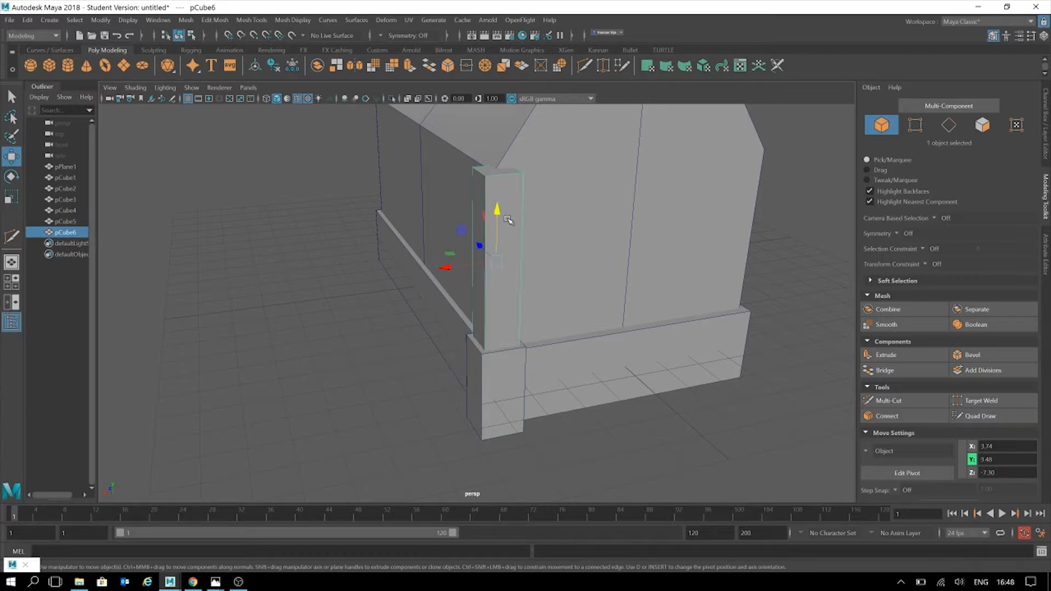
{"action": "key", "text": "Delete"}
Extrude the top face of the corner post slightly inward, and extrude it again upward to about Y 5.76 as a pillar.
{"action": "left_click", "coordinate": [488, 347]}
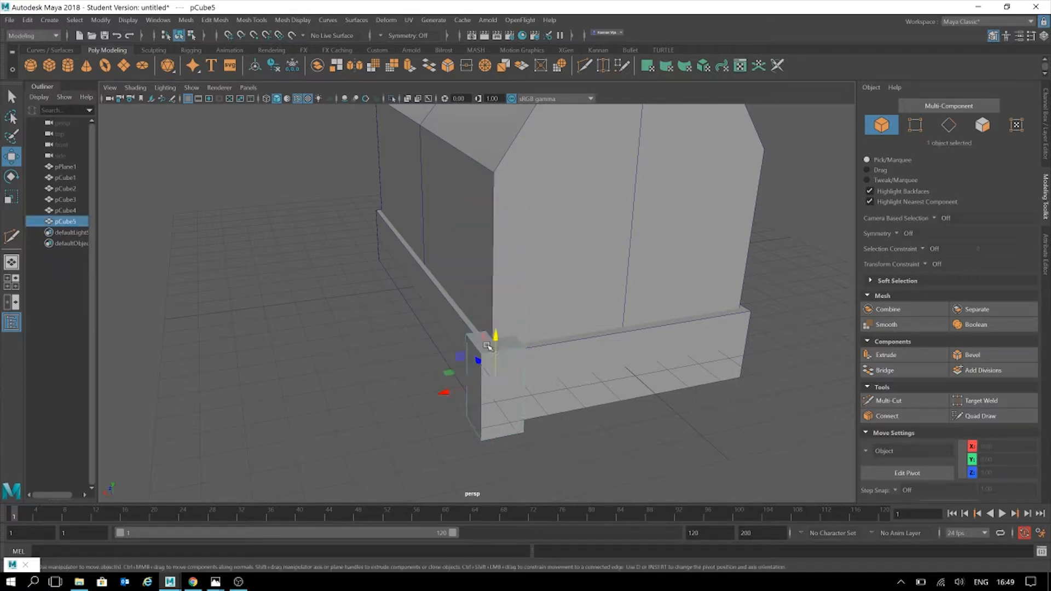
{"action": "left_click", "coordinate": [982, 125]}
{"action": "left_click", "coordinate": [495, 344]}
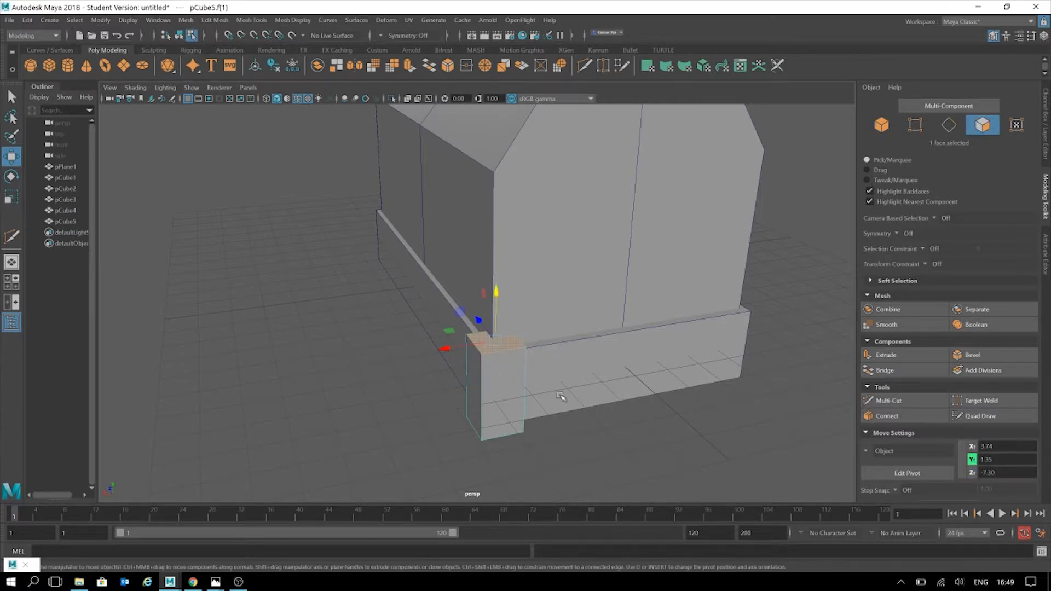
{"action": "key", "text": "r"}
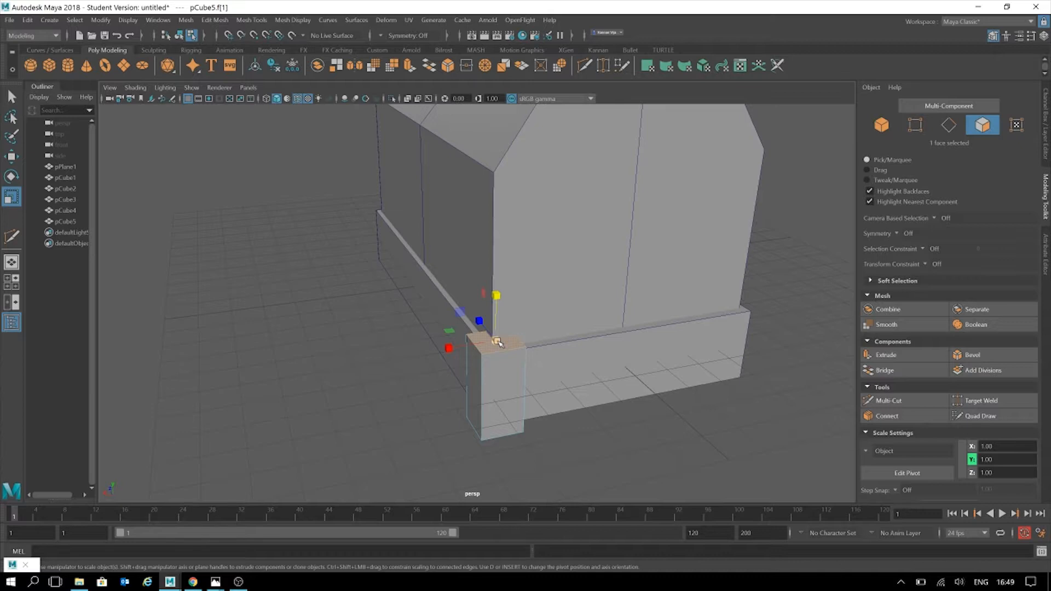
{"action": "left_click_drag", "start_coordinate": [498, 341], "coordinate": [494, 340], "text": "shift"}
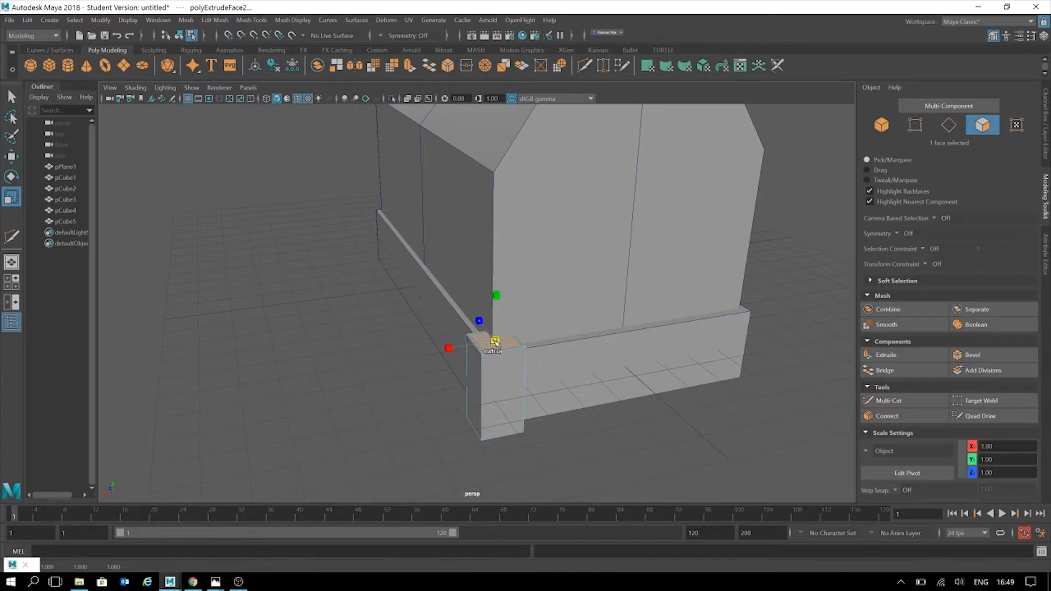
{"action": "key", "text": "w"}
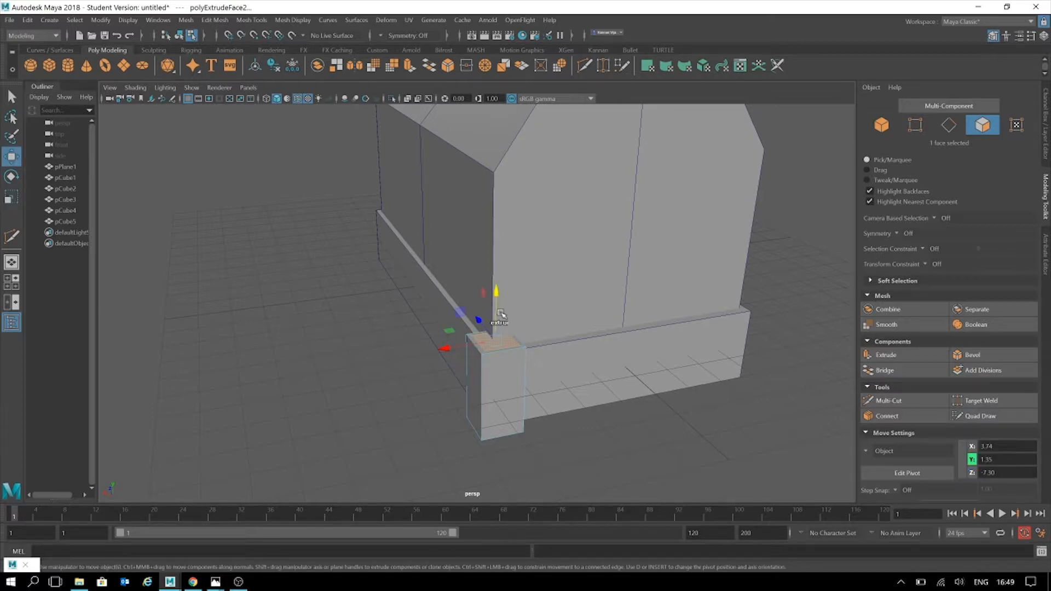
{"action": "left_click_drag", "start_coordinate": [500, 315], "coordinate": [506, 134], "text": "shift"}
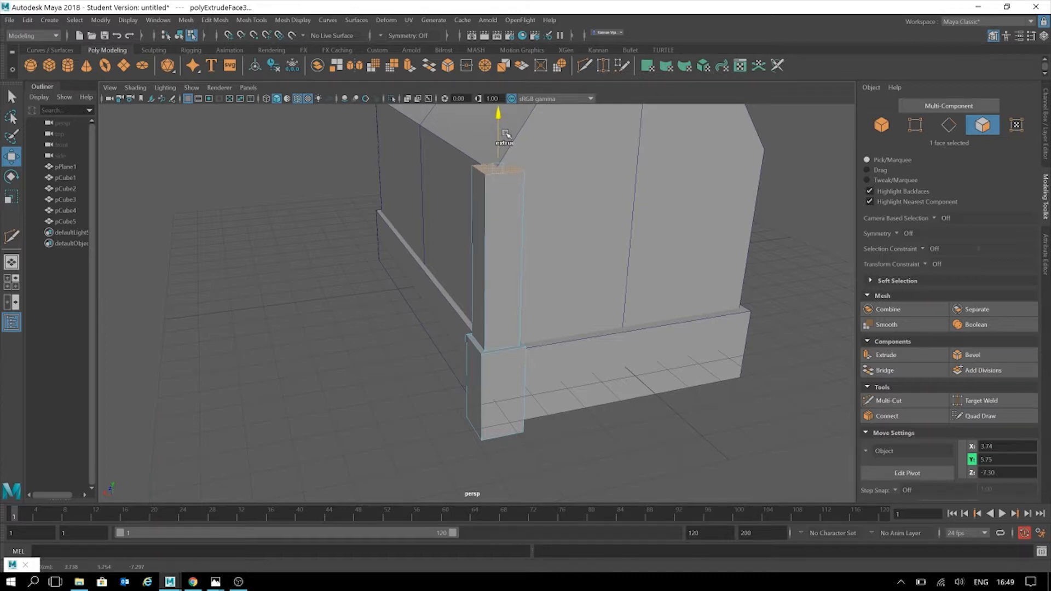
Switch to object mode and clear the selection, and undo back to the pillar's selected top face.
{"action": "left_click", "coordinate": [692, 425]}
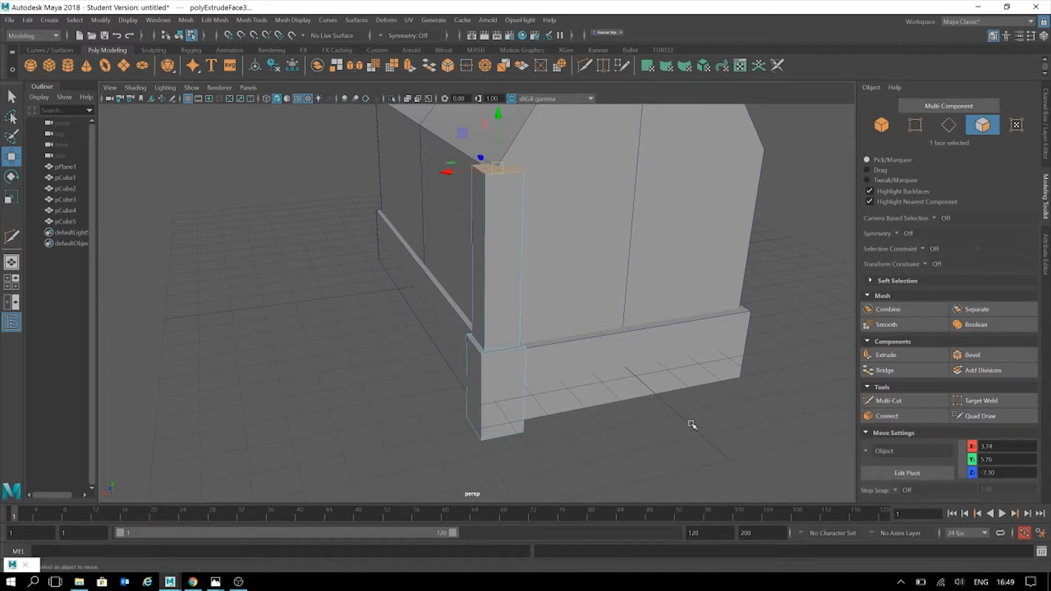
{"action": "key", "text": "F8"}
{"action": "left_click", "coordinate": [795, 298]}
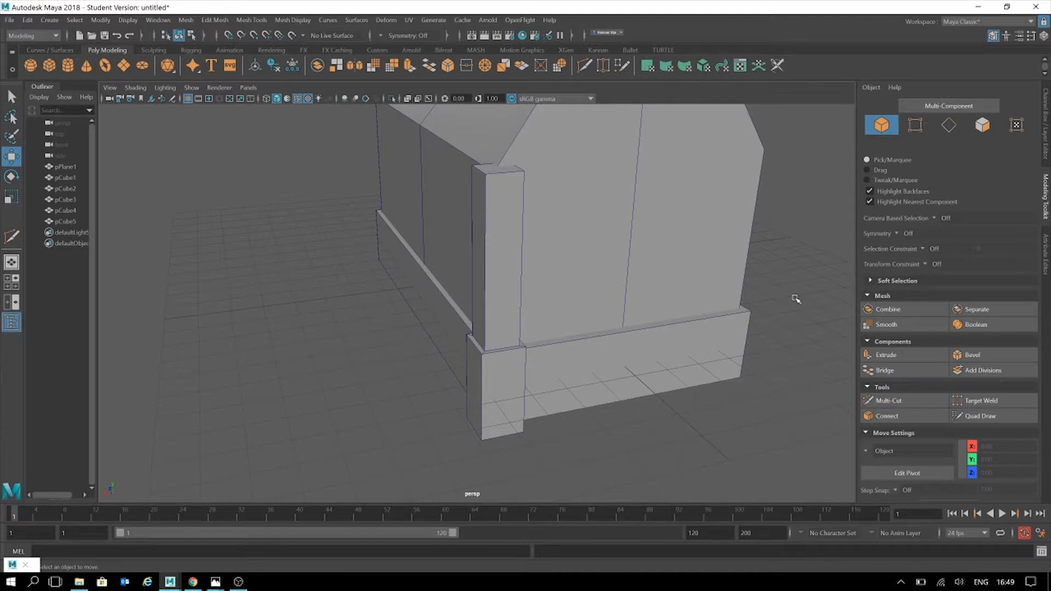
{"action": "key", "text": "ctrl+z"}
{"action": "key", "text": "ctrl+z"}
{"action": "key", "text": "ctrl+z"}
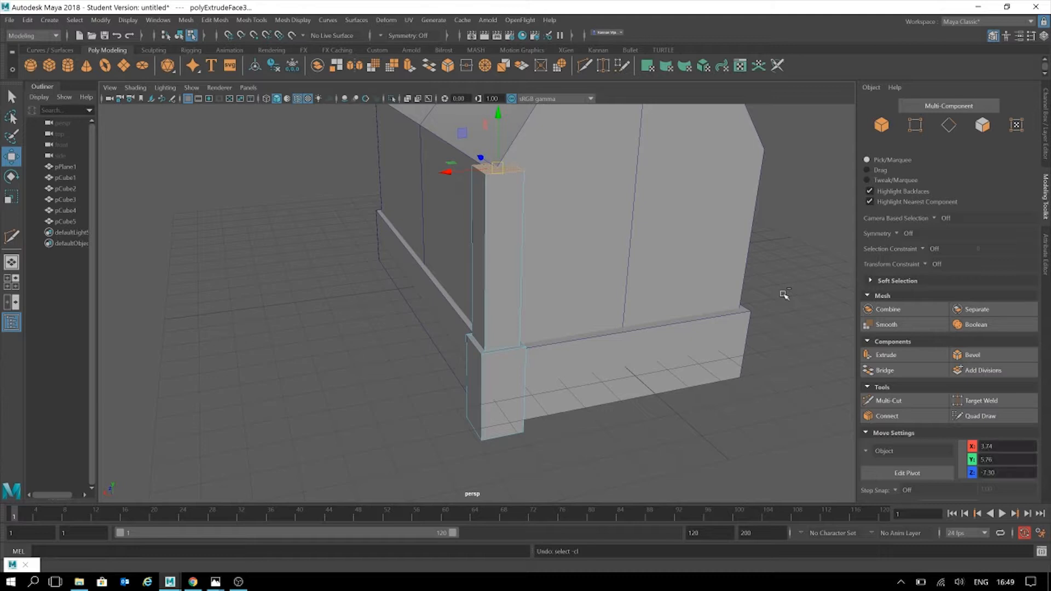
Undo the pillar extrusions back to the selected top face of the short corner post.
{"action": "key", "text": "ctrl+z"}
{"action": "key", "text": "ctrl+z"}
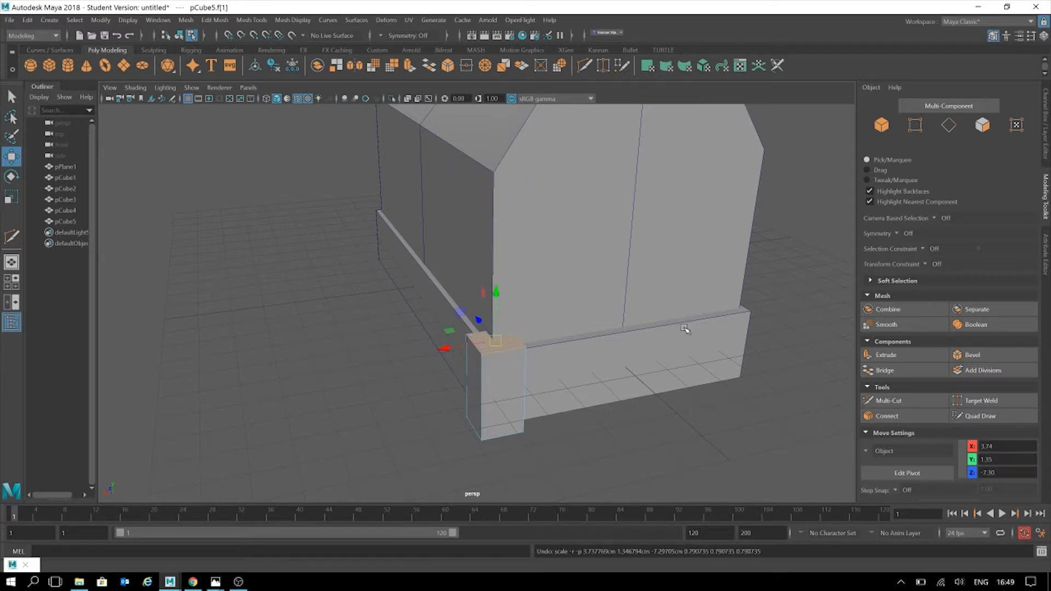
{"action": "left_click_drag", "start_coordinate": [686, 324], "coordinate": [707, 349], "text": "alt"}
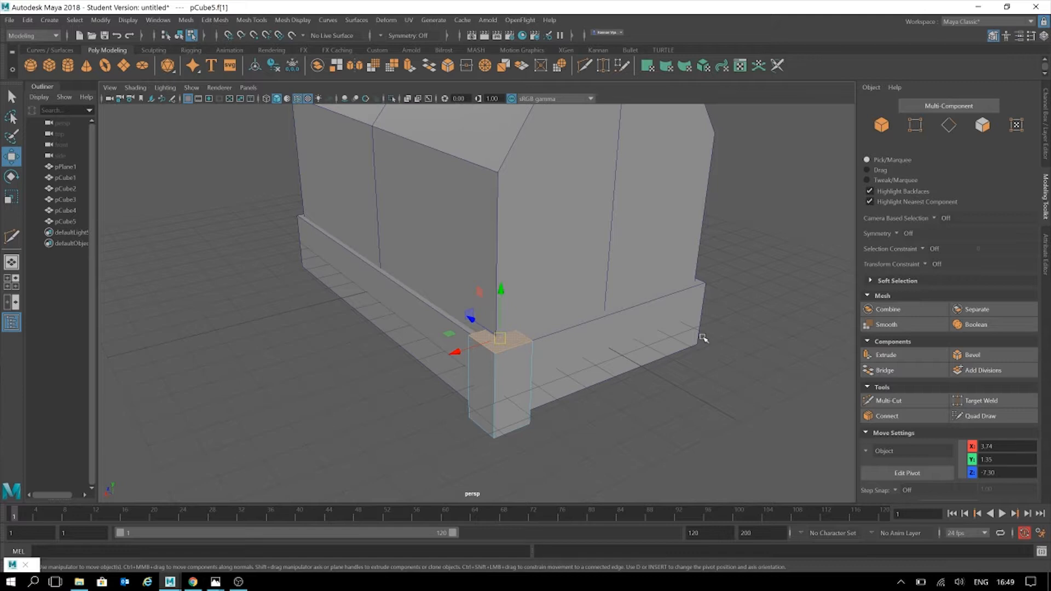
Extrude the corner post's top face slightly inward, extrude it up to about Y 5.62 as a pillar, and clear the selection.
{"action": "key", "text": "r"}
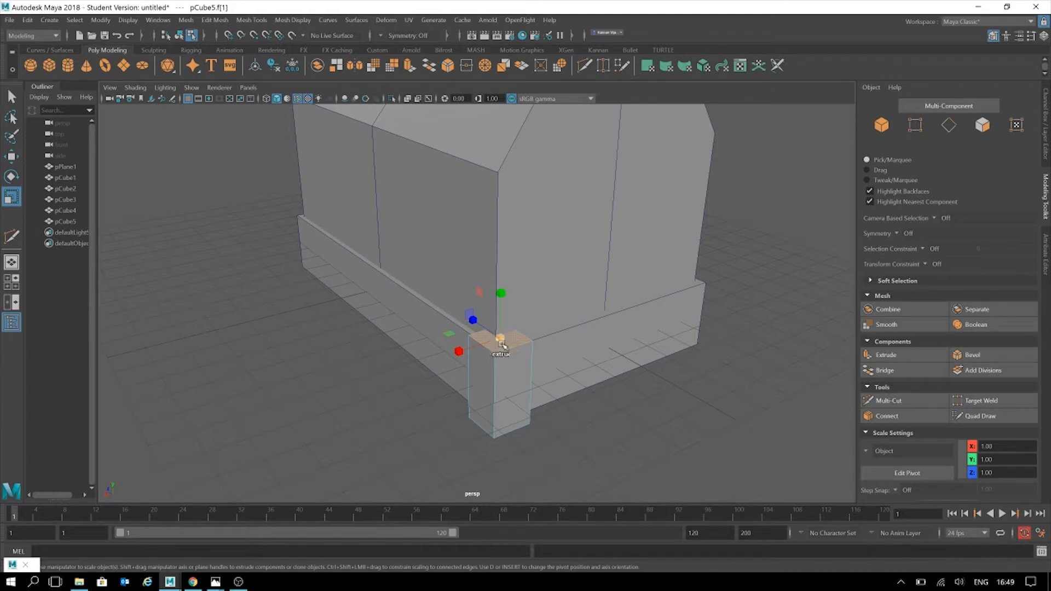
{"action": "left_click_drag", "start_coordinate": [496, 341], "coordinate": [488, 330], "text": "shift"}
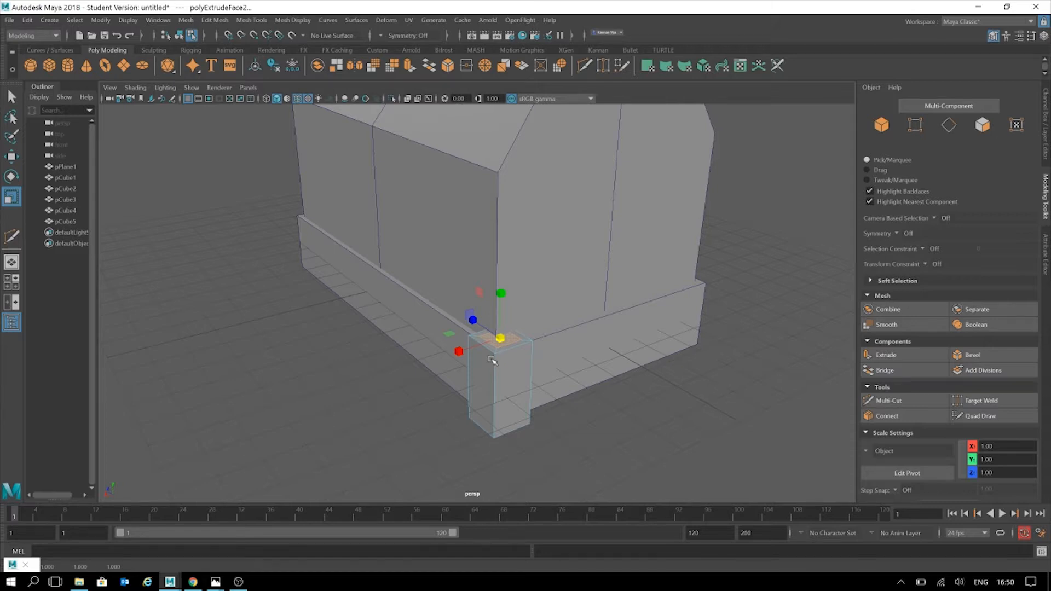
{"action": "key", "text": "w"}
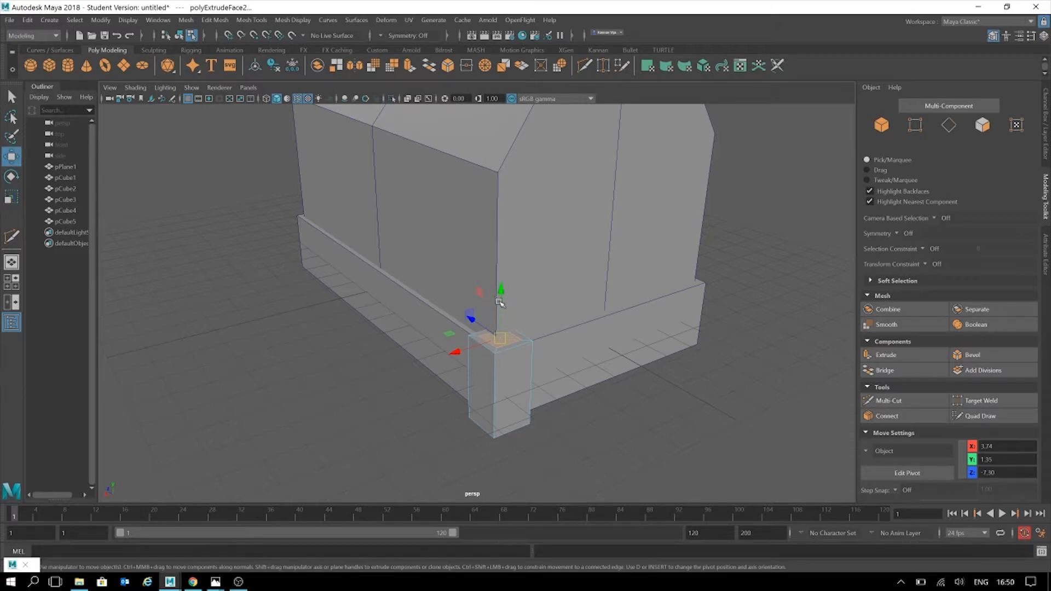
{"action": "left_click_drag", "start_coordinate": [504, 305], "coordinate": [534, 133], "text": "shift"}
{"action": "key", "text": "w"}
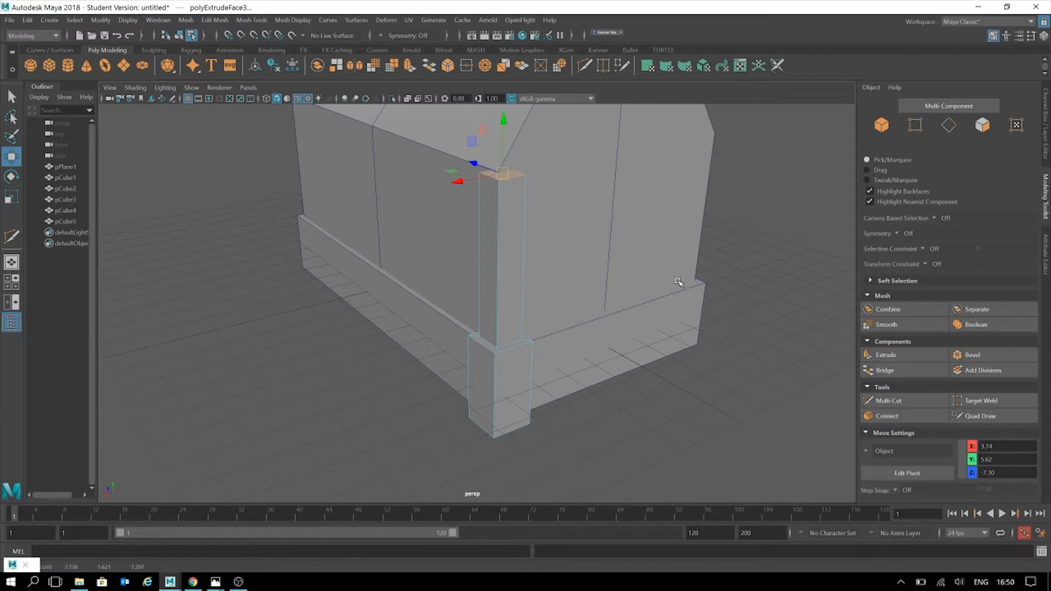
{"action": "left_click_drag", "start_coordinate": [706, 299], "coordinate": [665, 316], "text": "alt"}
{"action": "left_click", "coordinate": [819, 246]}
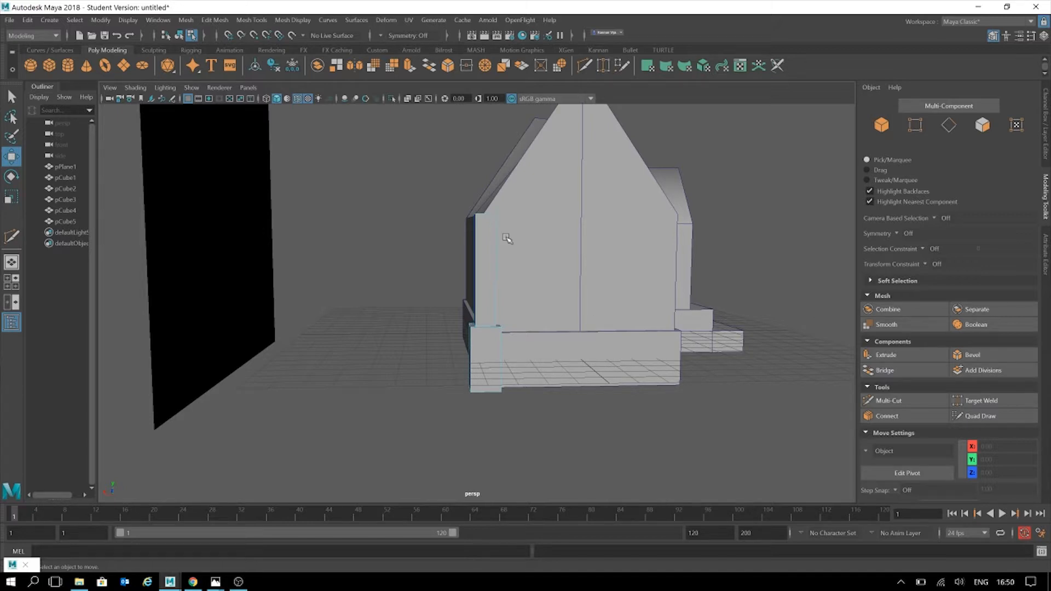
{"action": "key", "text": "f"}
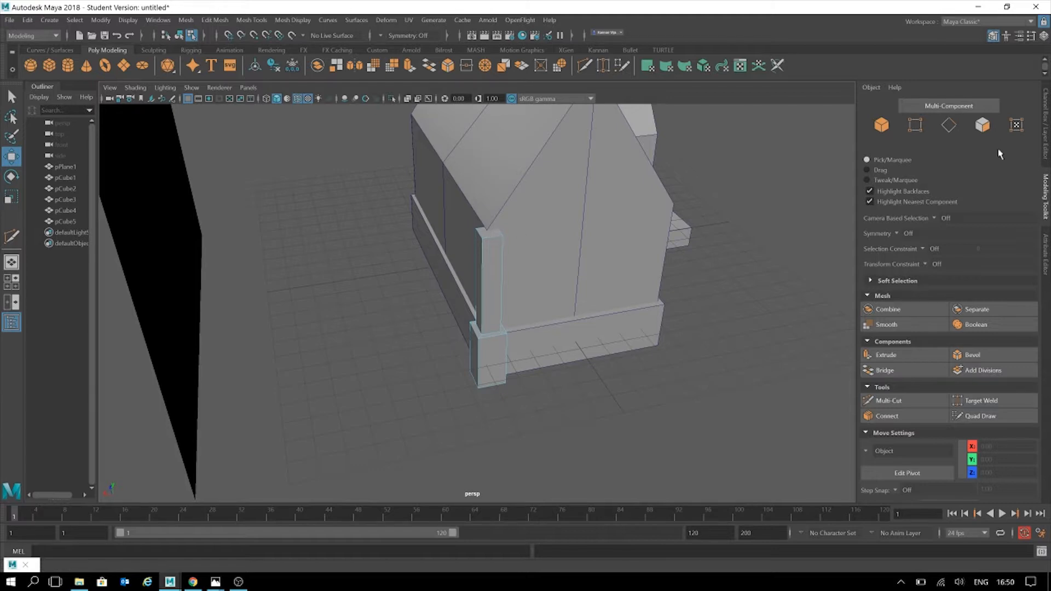
{"action": "key", "text": "F11"}
{"action": "left_click", "coordinate": [488, 234]}
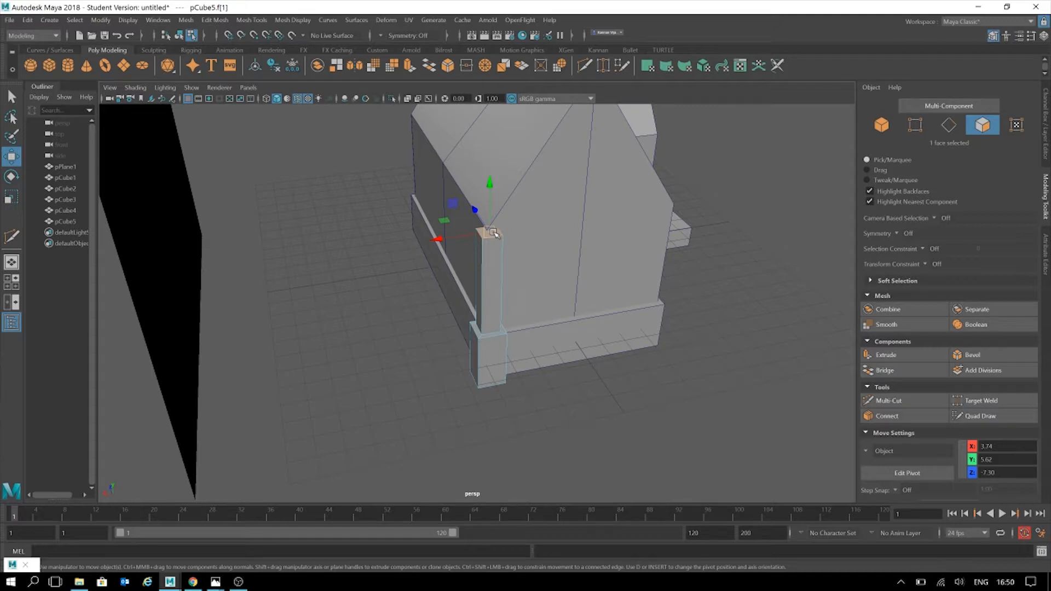
{"action": "key", "text": "r"}
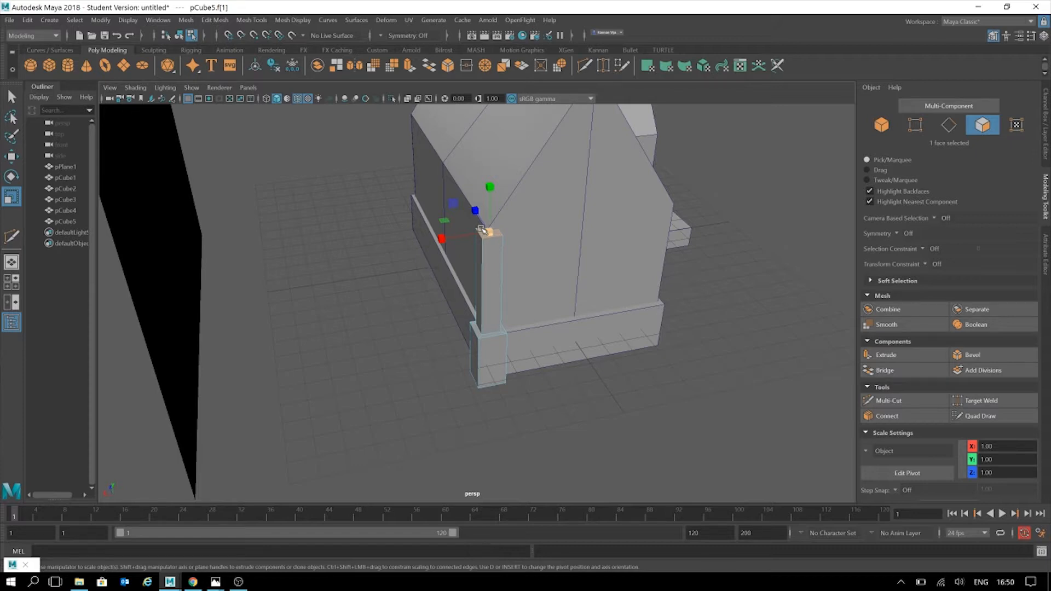
{"action": "left_click", "coordinate": [482, 229]}
{"action": "key", "text": "w"}
Return to object mode and select the whole corner pillar.
{"action": "left_click", "coordinate": [980, 132]}
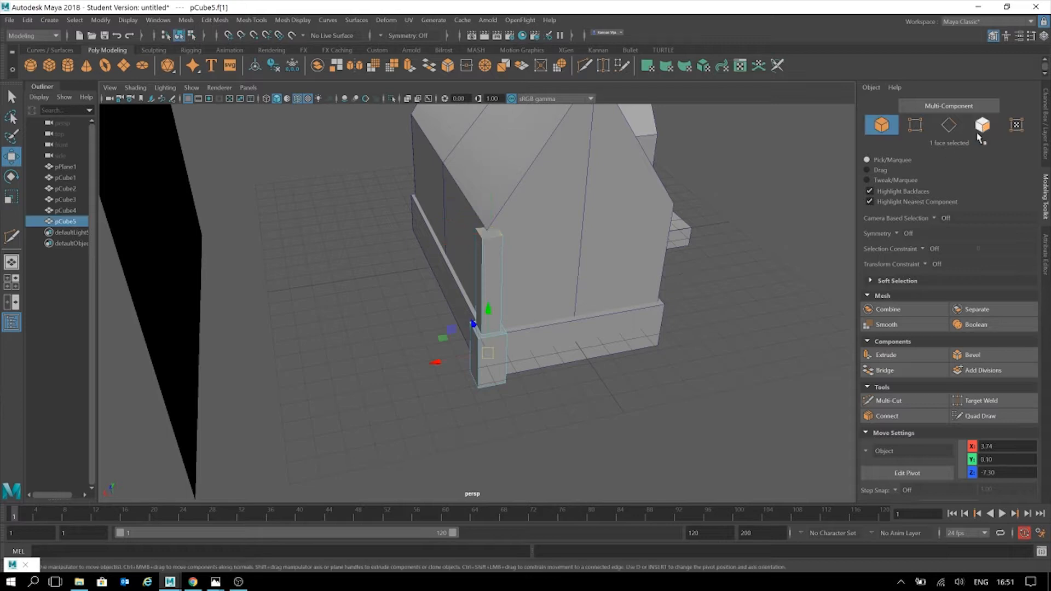
{"action": "left_click", "coordinate": [774, 305]}
{"action": "left_click", "coordinate": [497, 375]}
Examine the corner pillar's fit against the house walls and the reference image from several angles.
{"action": "left_click_drag", "start_coordinate": [729, 317], "coordinate": [774, 376], "text": "alt"}
{"action": "left_click_drag", "start_coordinate": [775, 353], "coordinate": [616, 372], "text": "alt"}
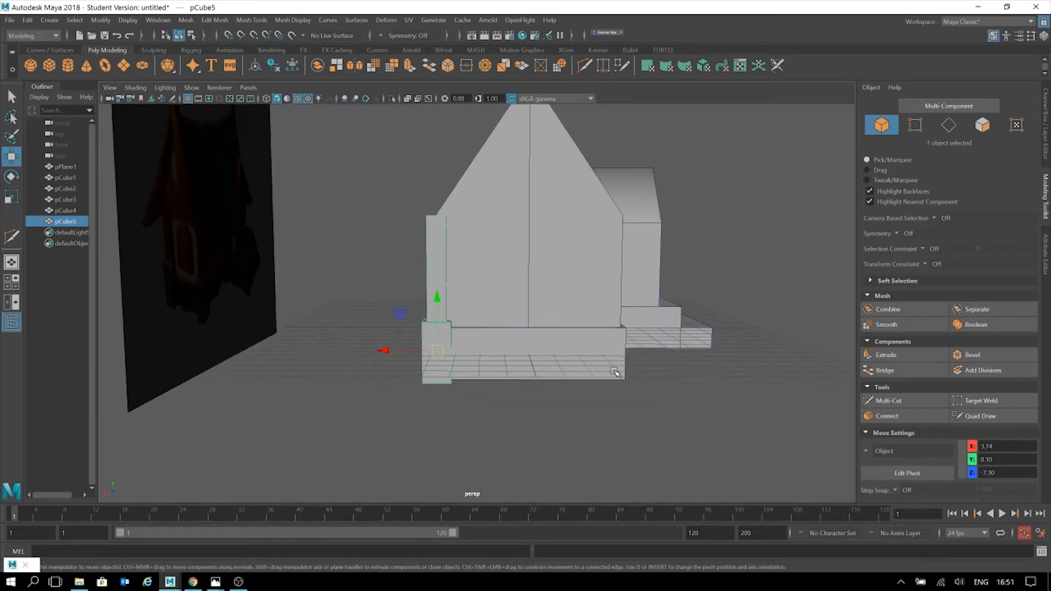
{"action": "middle_click_drag", "start_coordinate": [623, 364], "coordinate": [698, 351], "text": "alt"}
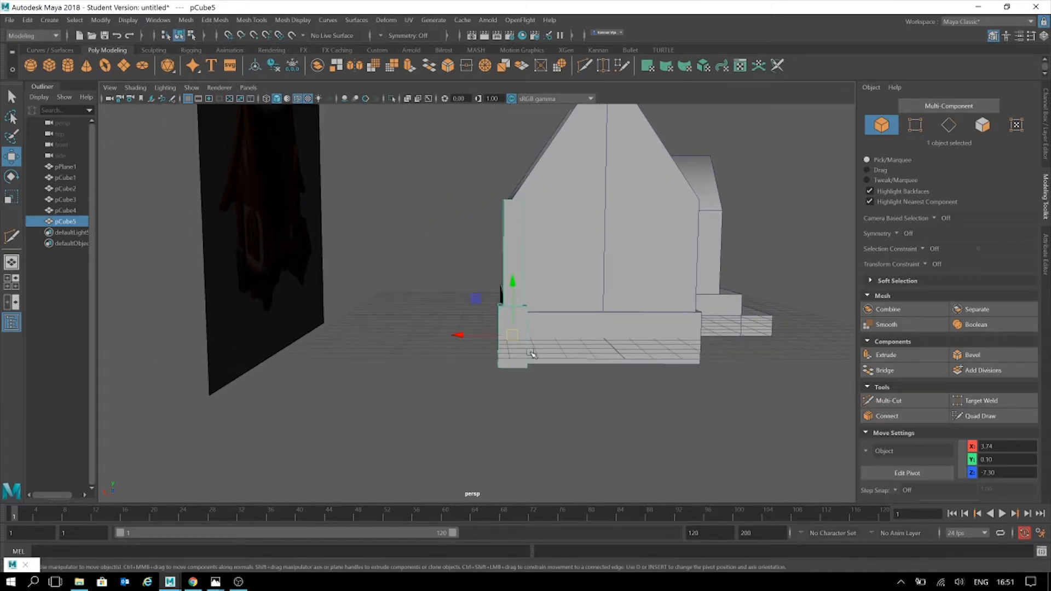
{"action": "left_click_drag", "start_coordinate": [680, 367], "coordinate": [693, 393], "text": "alt"}
{"action": "middle_click_drag", "start_coordinate": [687, 356], "coordinate": [681, 416], "text": "alt"}
{"action": "right_click_drag", "start_coordinate": [680, 406], "coordinate": [659, 367], "text": "alt"}
{"action": "left_click_drag", "start_coordinate": [659, 366], "coordinate": [650, 362], "text": "alt"}
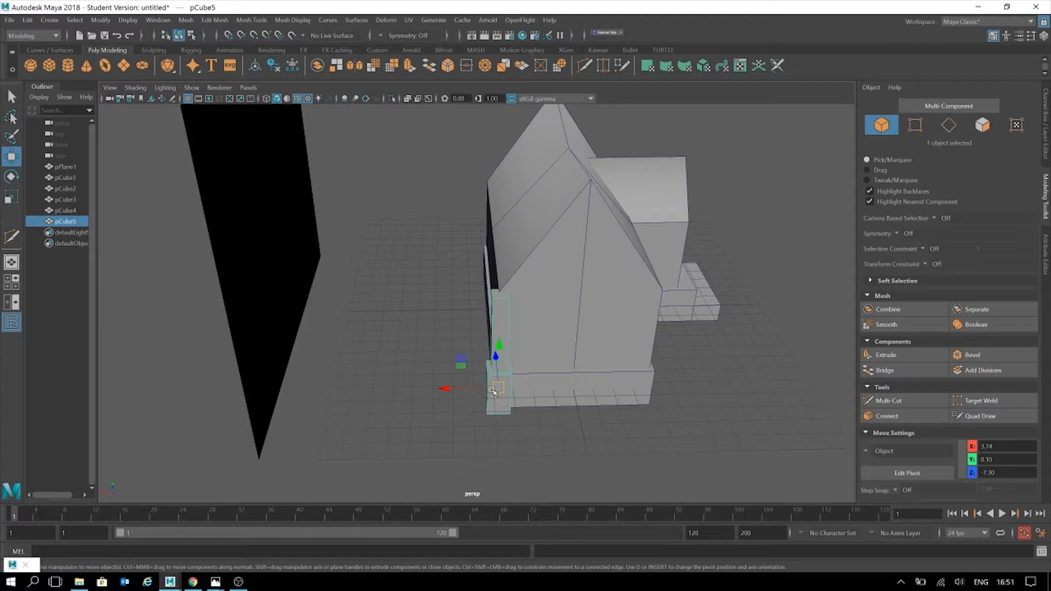
{"action": "middle_click_drag", "start_coordinate": [724, 348], "coordinate": [700, 326], "text": "alt"}
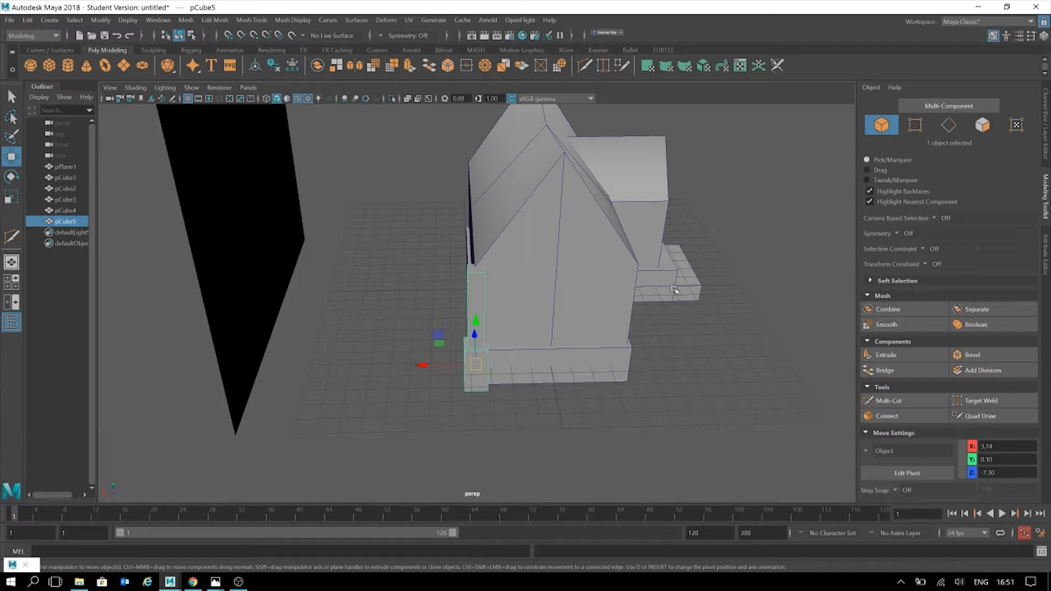
{"action": "mouse_move", "coordinate": [640, 291]}
{"action": "left_mouse_down", "text": "alt"}
{"action": "mouse_move", "coordinate": [603, 273]}
{"action": "mouse_move", "coordinate": [605, 283]}
{"action": "mouse_move", "coordinate": [559, 318]}
{"action": "mouse_move", "coordinate": [562, 335]}
{"action": "mouse_move", "coordinate": [572, 329]}
{"action": "left_mouse_up", "text": "alt"}
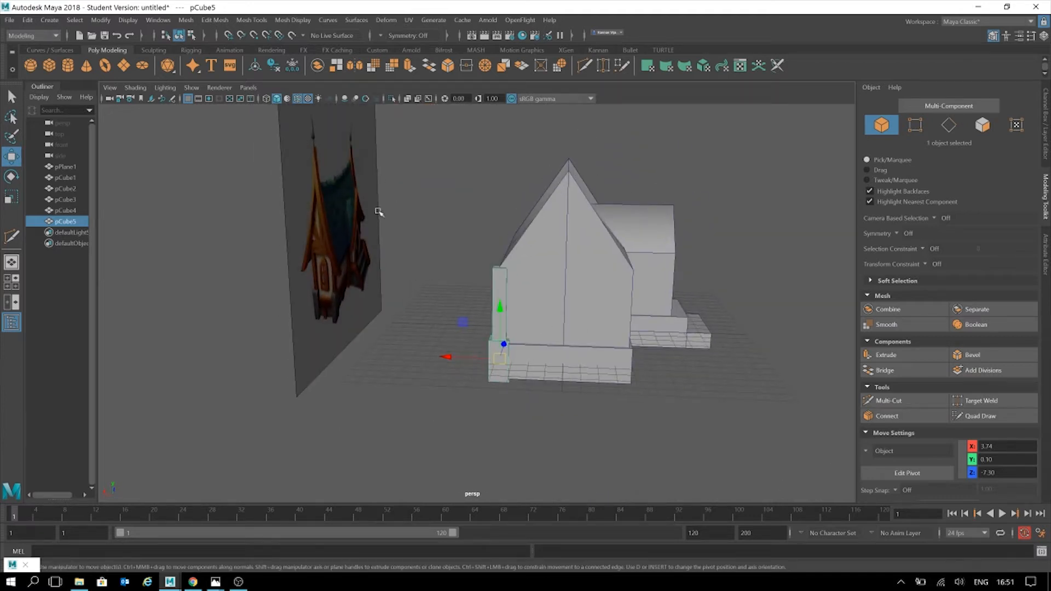
{"action": "left_click_drag", "start_coordinate": [529, 280], "coordinate": [536, 284], "text": "alt"}
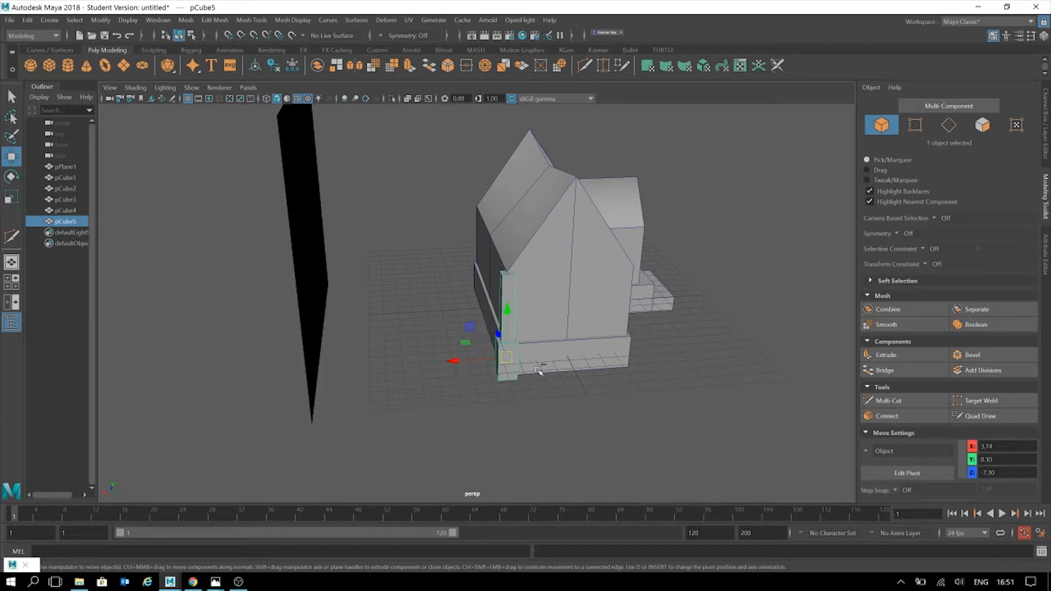
Duplicate the corner pillar and move the copy along X to about -3.87, at the other corner of the same gable wall.
{"action": "key", "text": "ctrl+d"}
{"action": "left_click_drag", "start_coordinate": [478, 356], "coordinate": [595, 330]}
{"action": "left_click_drag", "start_coordinate": [746, 347], "coordinate": [525, 408], "text": "alt"}
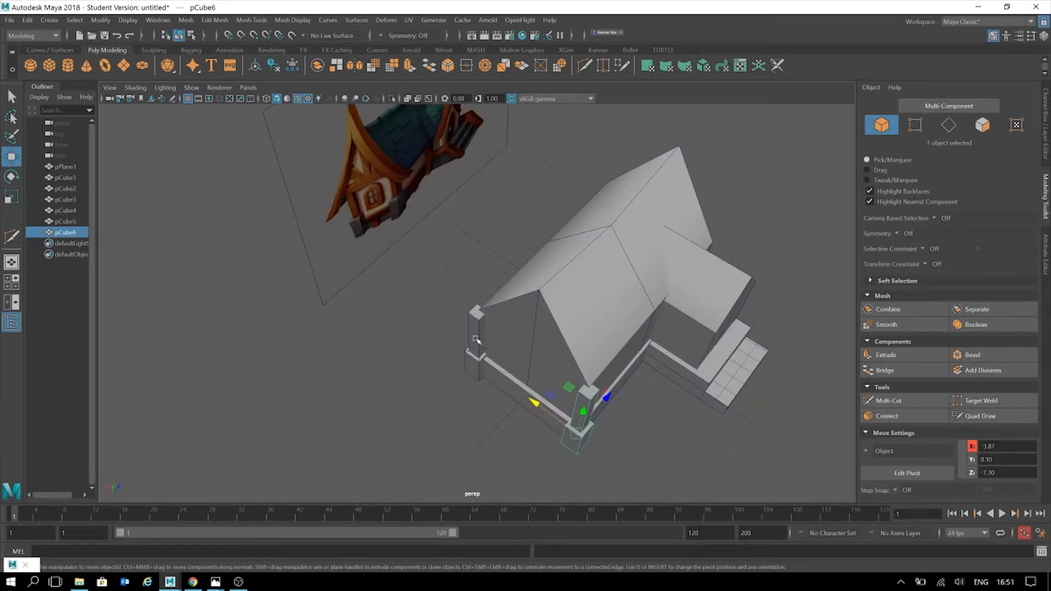
{"action": "left_click", "coordinate": [487, 354], "text": "shift"}
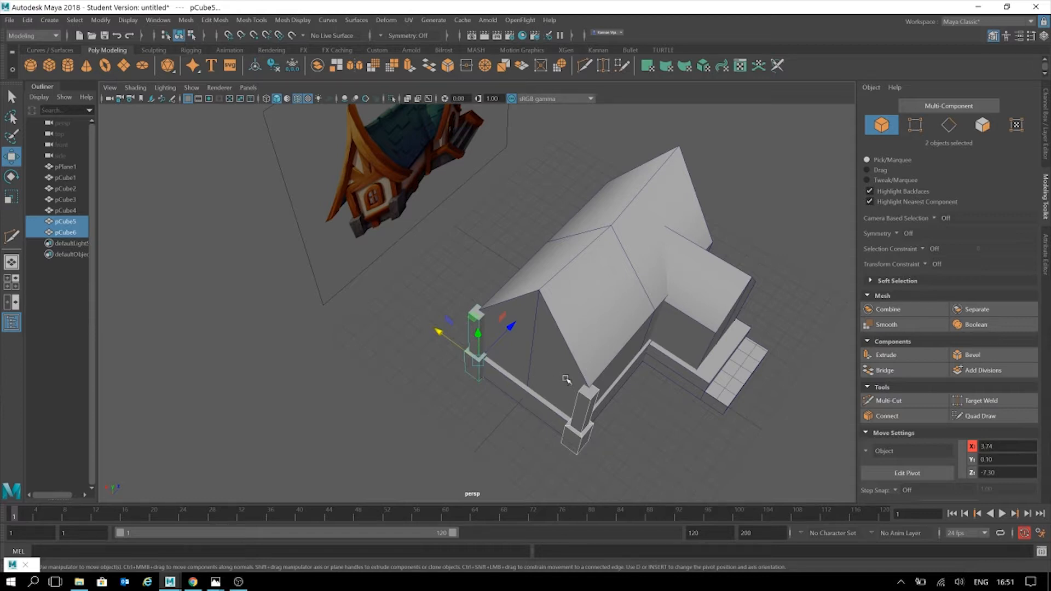
{"action": "left_click_drag", "start_coordinate": [579, 337], "coordinate": [485, 292], "text": "alt"}
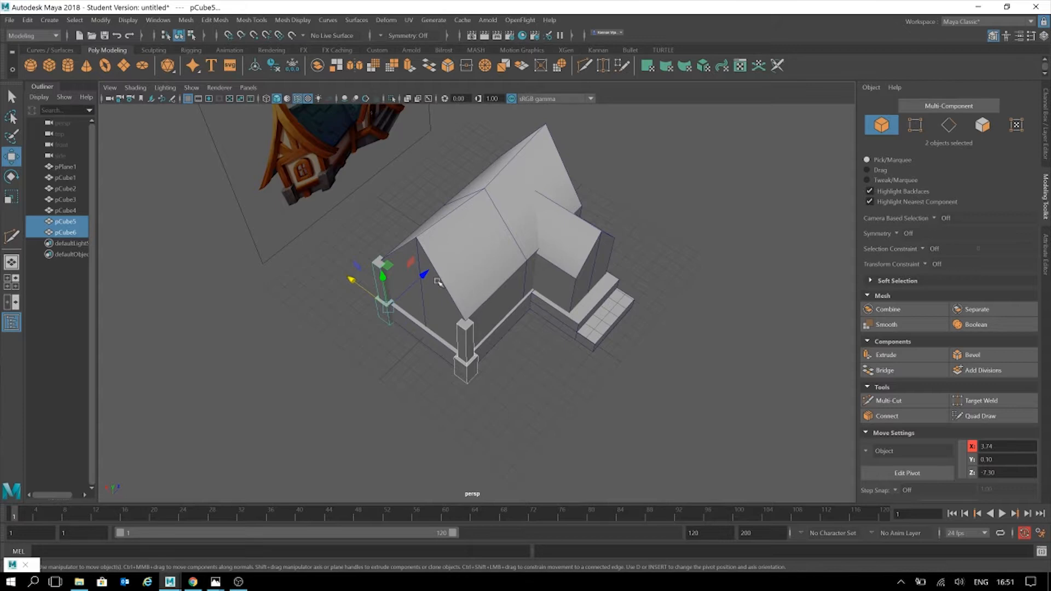
{"action": "left_click", "coordinate": [495, 379]}
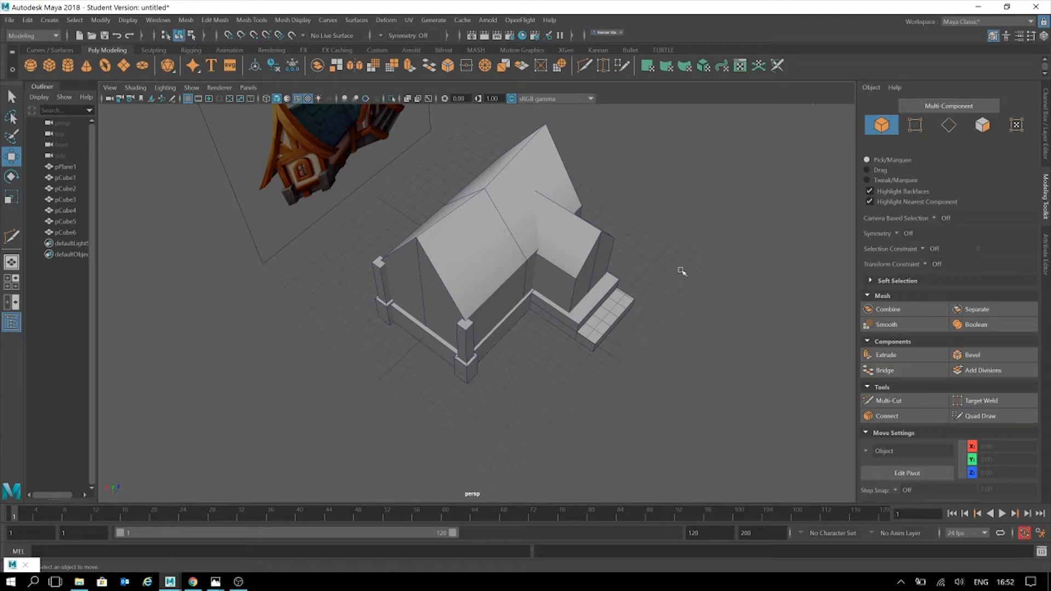
{"action": "left_click_drag", "start_coordinate": [469, 345], "coordinate": [383, 301]}
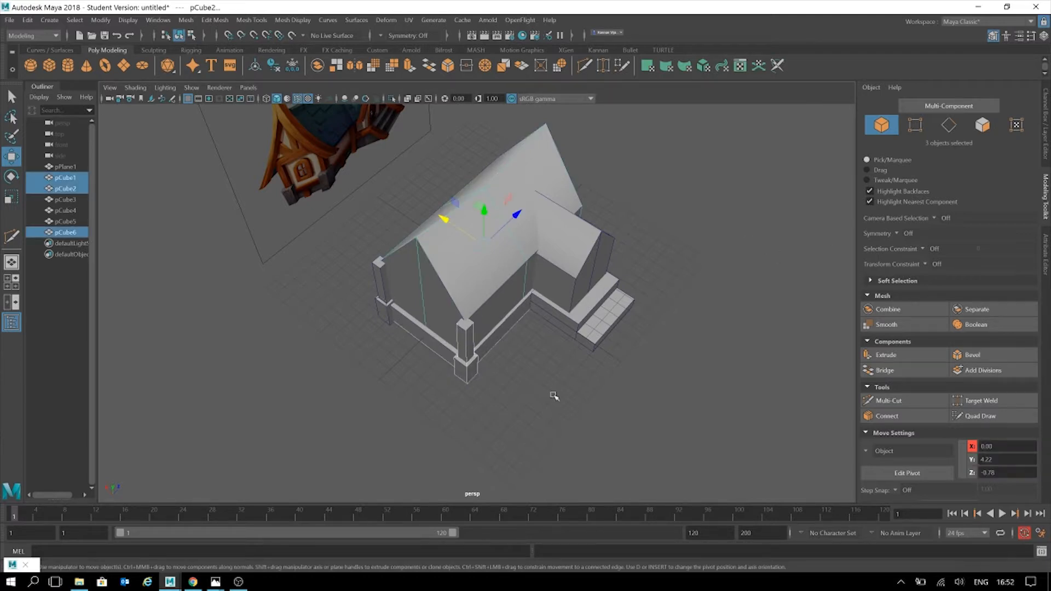
{"action": "left_click", "coordinate": [571, 406]}
Duplicate both gable-end pillars together and move the copies along Z to about 5.72 at the opposite end of the house.
{"action": "left_click", "coordinate": [466, 345]}
{"action": "left_click", "coordinate": [379, 299], "text": "shift"}
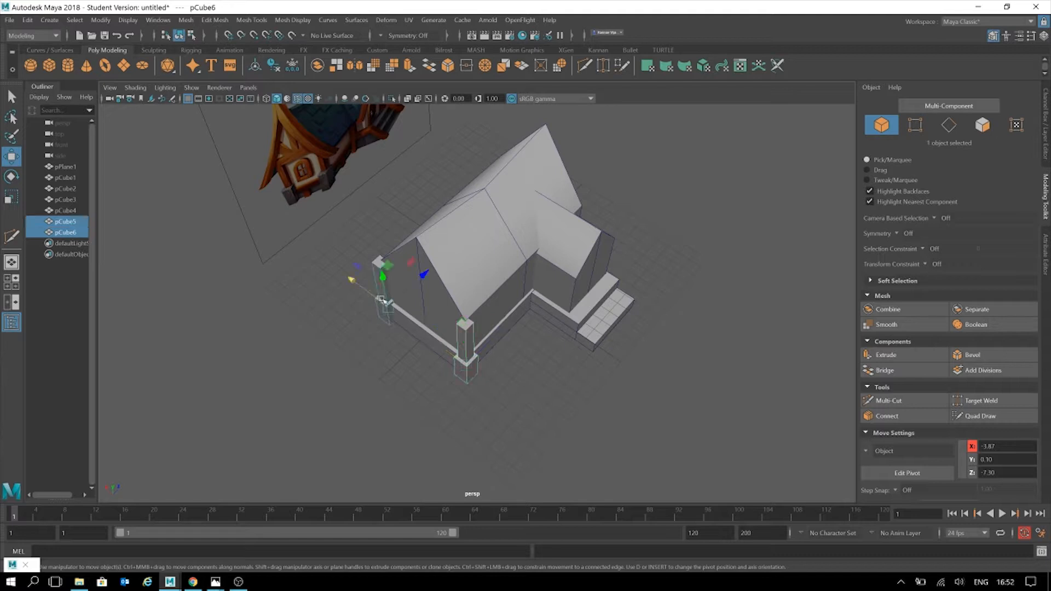
{"action": "key", "text": "ctrl+d"}
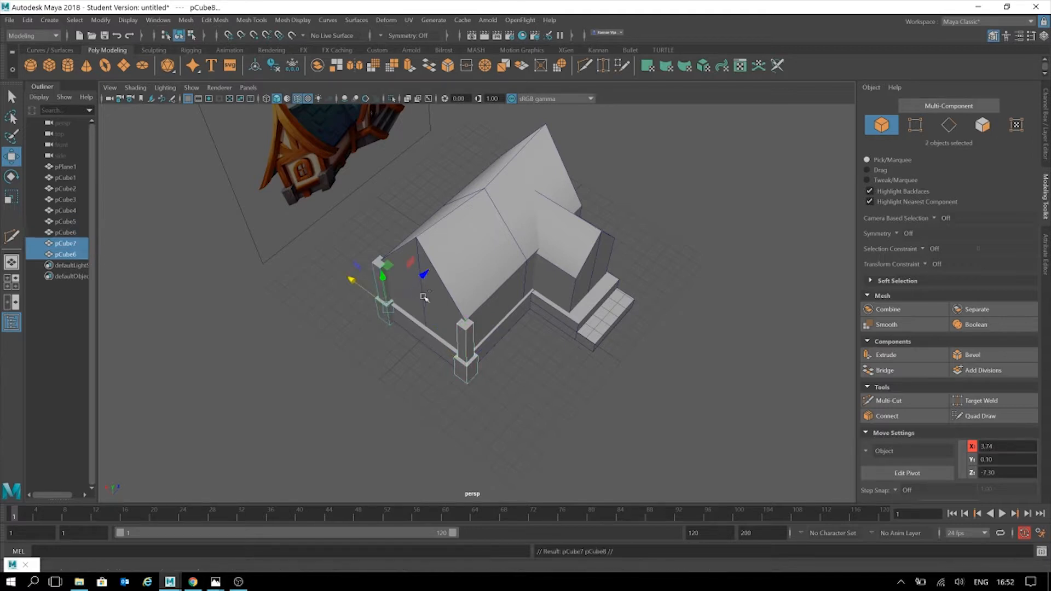
{"action": "left_click_drag", "start_coordinate": [420, 282], "coordinate": [537, 196]}
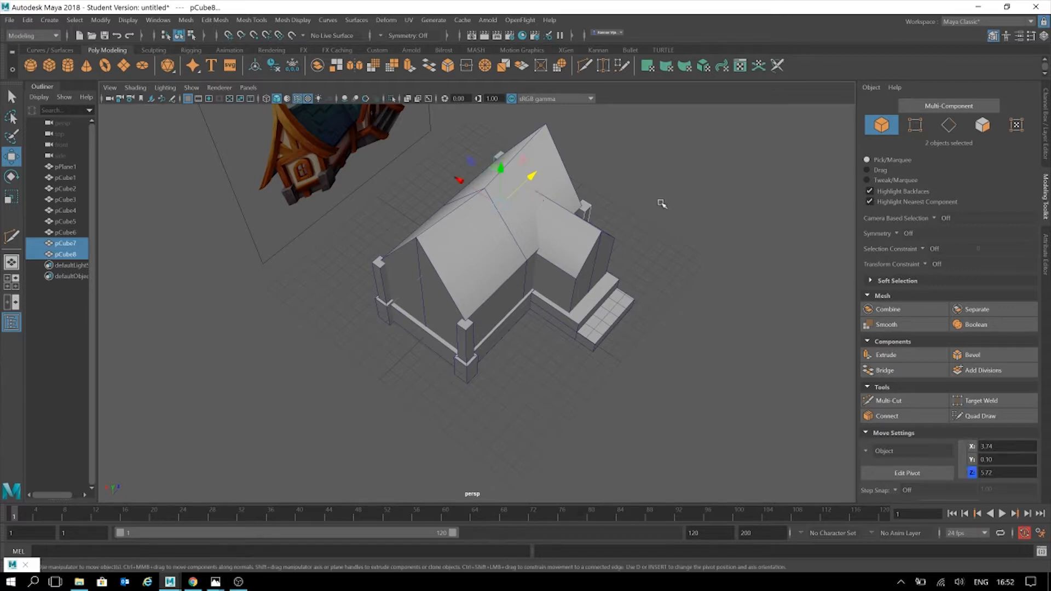
{"action": "left_click", "coordinate": [662, 295]}
Duplicate the corner pillar on the porch side and move the copy along Z to about 0, beside the porch volume.
{"action": "left_click_drag", "start_coordinate": [662, 296], "coordinate": [458, 349], "text": "alt"}
{"action": "left_click", "coordinate": [459, 348]}
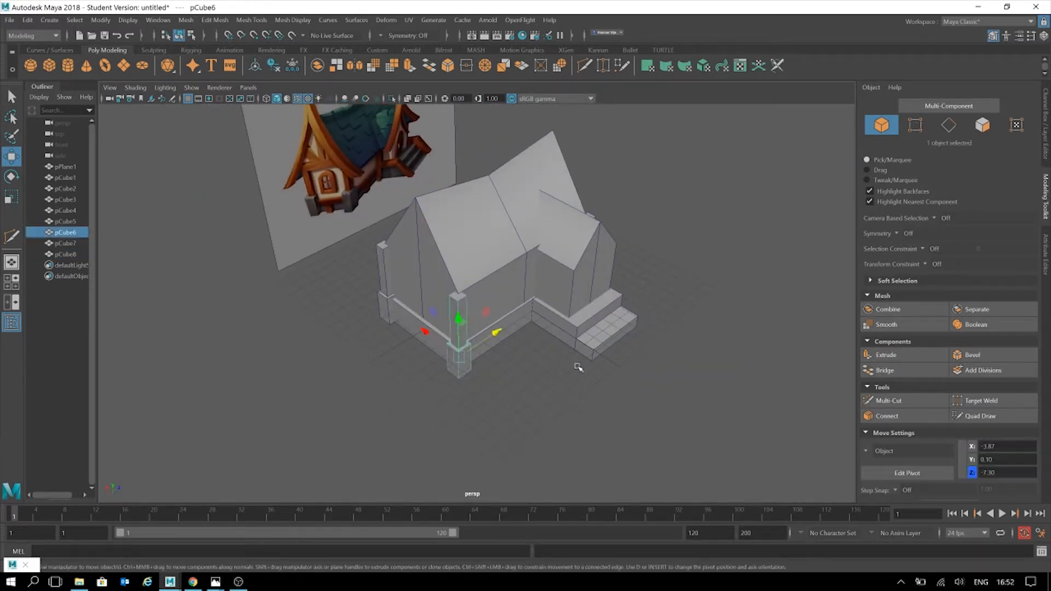
{"action": "left_click_drag", "start_coordinate": [556, 359], "coordinate": [523, 372], "text": "alt"}
{"action": "key", "text": "ctrl+d"}
{"action": "left_click_drag", "start_coordinate": [470, 338], "coordinate": [651, 350]}
{"action": "left_click_drag", "start_coordinate": [584, 315], "coordinate": [576, 316]}
{"action": "left_click_drag", "start_coordinate": [622, 351], "coordinate": [664, 395], "text": "alt"}
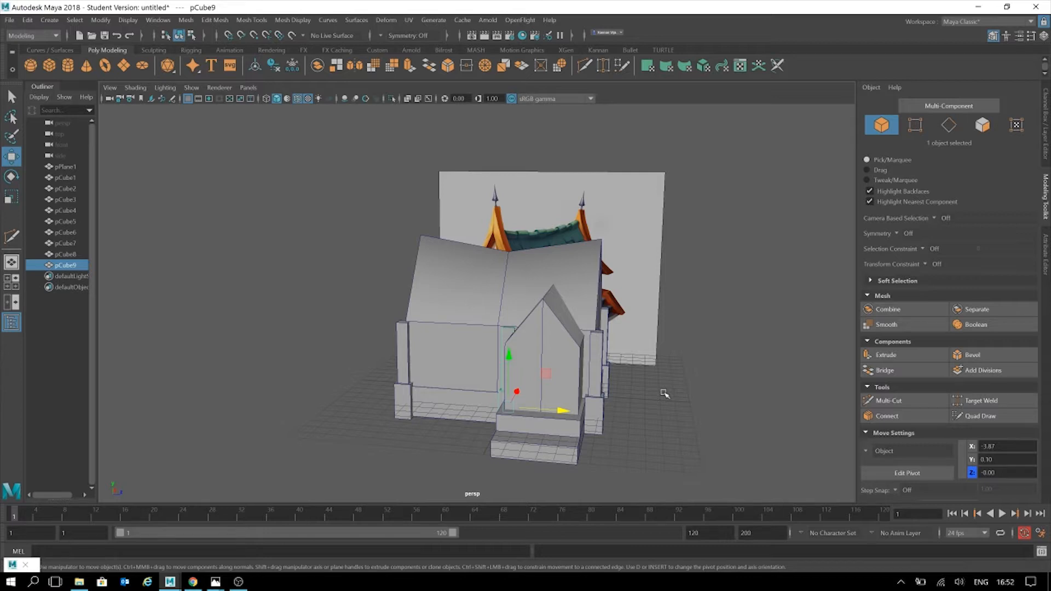
Select the porch volume, its steps and the adjoining pillar, and move them together along Z until the pillar is at about -0.86.
{"action": "left_click", "coordinate": [527, 342]}
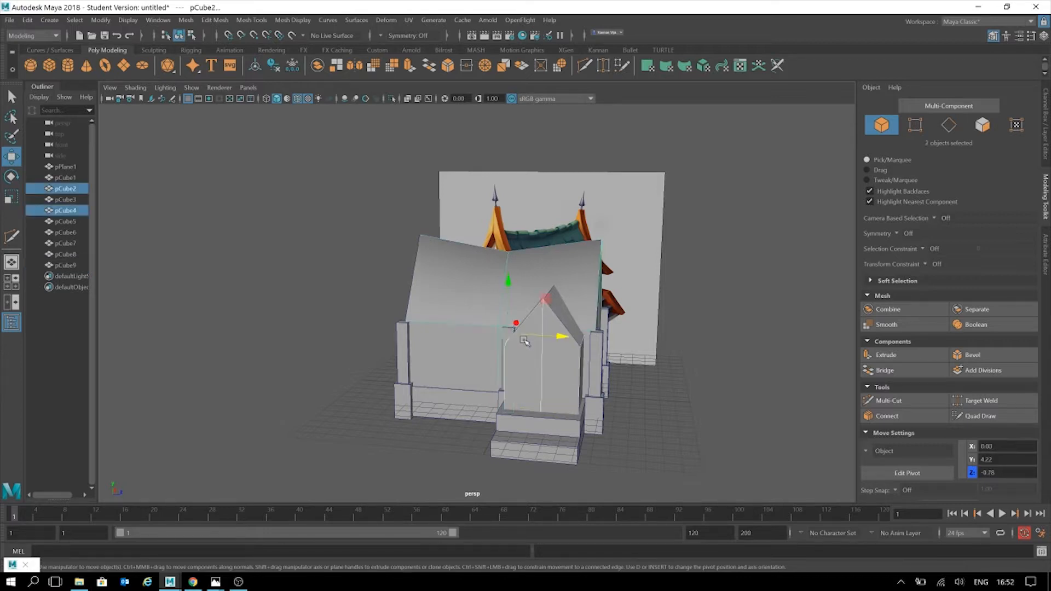
{"action": "left_click", "coordinate": [721, 411]}
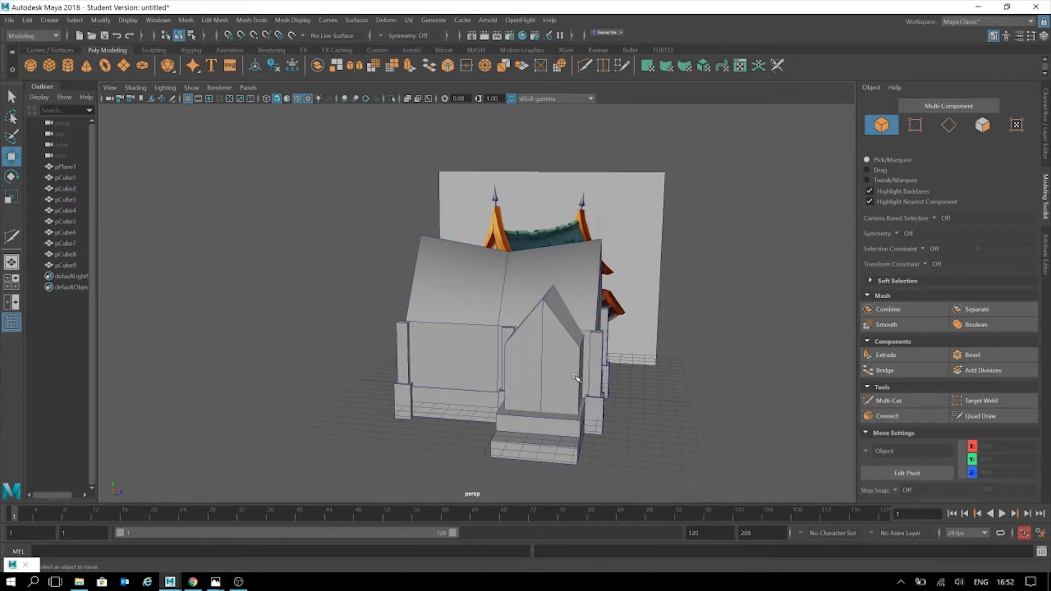
{"action": "left_click", "coordinate": [511, 328]}
{"action": "left_click", "coordinate": [601, 404], "text": "shift"}
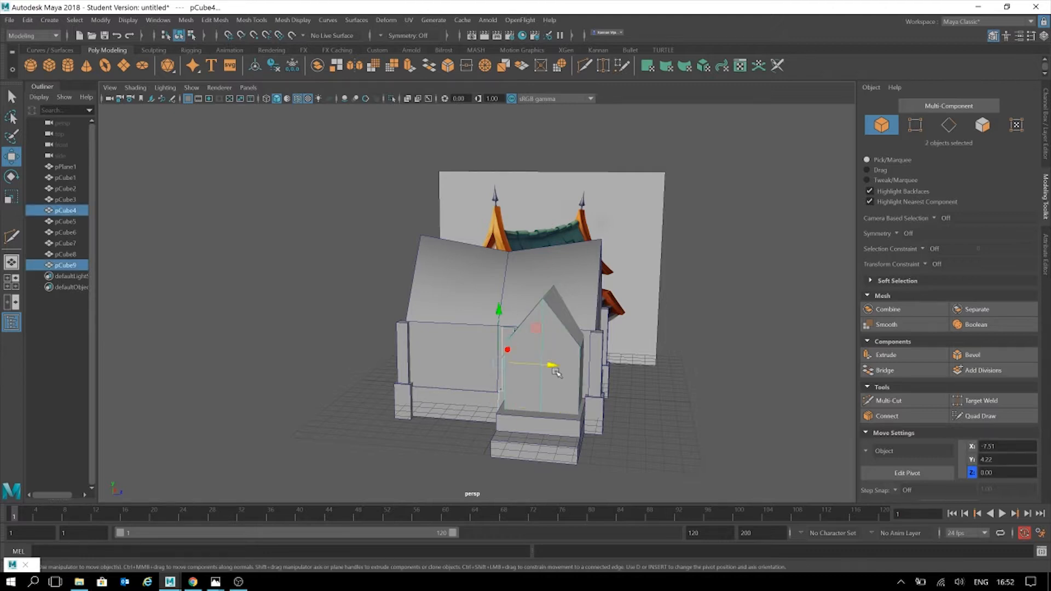
{"action": "left_click", "coordinate": [553, 452], "text": "shift"}
{"action": "mouse_move", "coordinate": [549, 437]}
{"action": "left_mouse_down"}
{"action": "mouse_move", "coordinate": [524, 434]}
{"action": "mouse_move", "coordinate": [540, 429]}
{"action": "left_mouse_up"}
{"action": "left_click", "coordinate": [661, 433]}
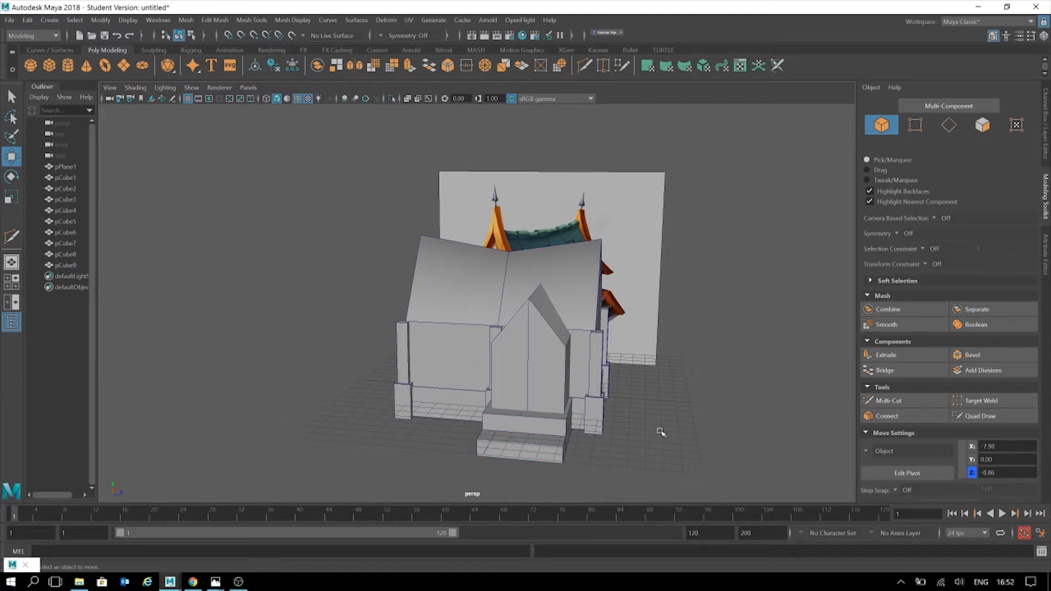
Duplicate the pillar beside the porch and move the copy along Z to about 4.08, on the porch's other side.
{"action": "left_click", "coordinate": [497, 330]}
{"action": "key", "text": "ctrl+d"}
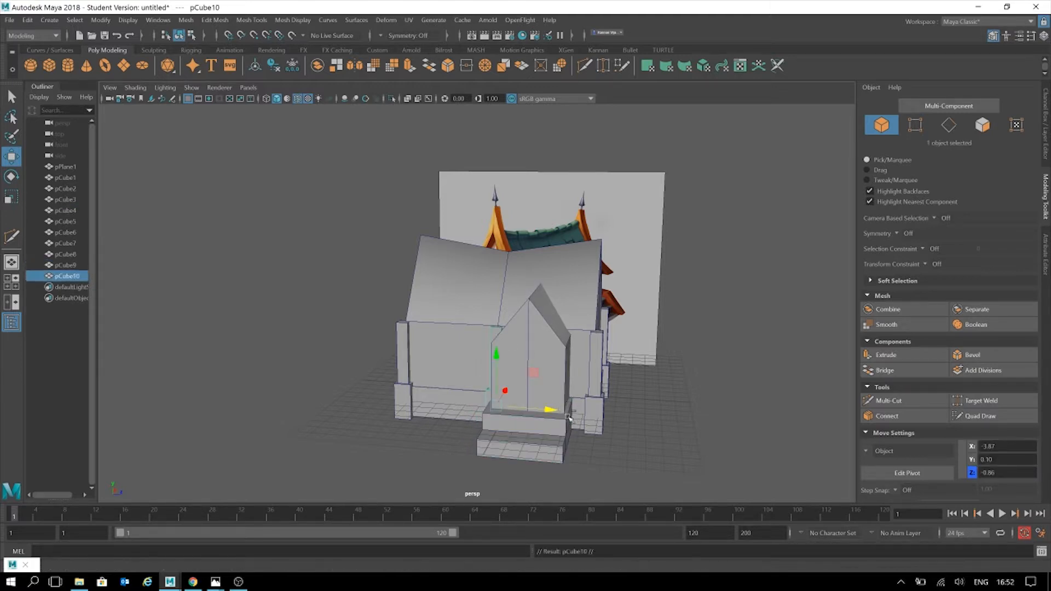
{"action": "left_click_drag", "start_coordinate": [553, 409], "coordinate": [624, 416]}
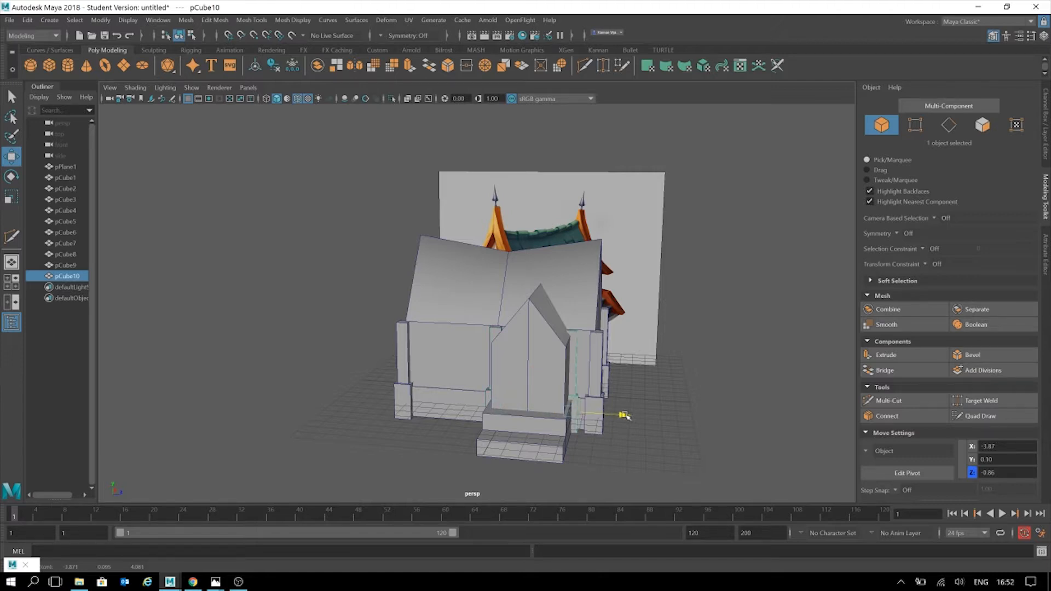
{"action": "left_click", "coordinate": [663, 433]}
Hide the viewport grid and view the blocked-out house beside the reference image.
{"action": "left_click_drag", "start_coordinate": [551, 437], "coordinate": [688, 304], "text": "alt"}
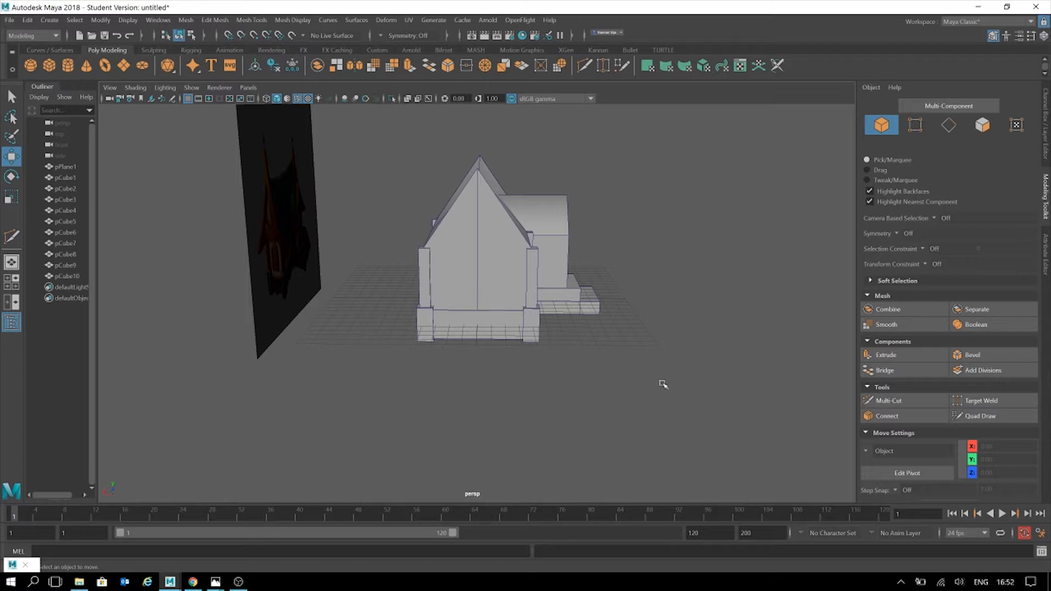
{"action": "left_click", "coordinate": [188, 101]}
{"action": "left_click_drag", "start_coordinate": [583, 238], "coordinate": [599, 277], "text": "alt"}
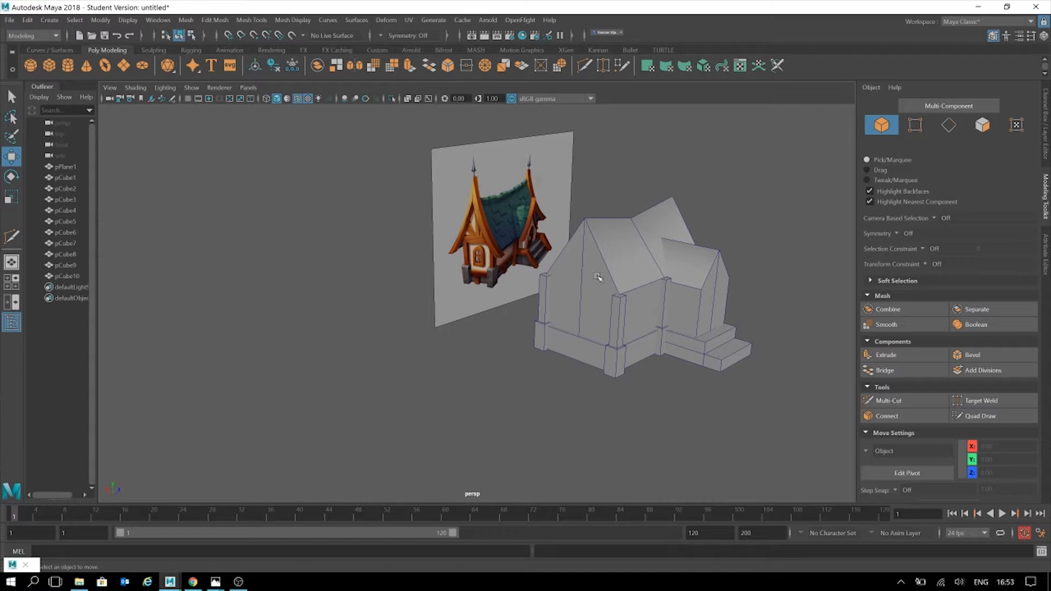
Create a cube and place it on the front gable's peak at about X 0, Y 11.02, Z -7.23.
{"action": "left_click_drag", "start_coordinate": [653, 339], "coordinate": [521, 297], "text": "alt"}
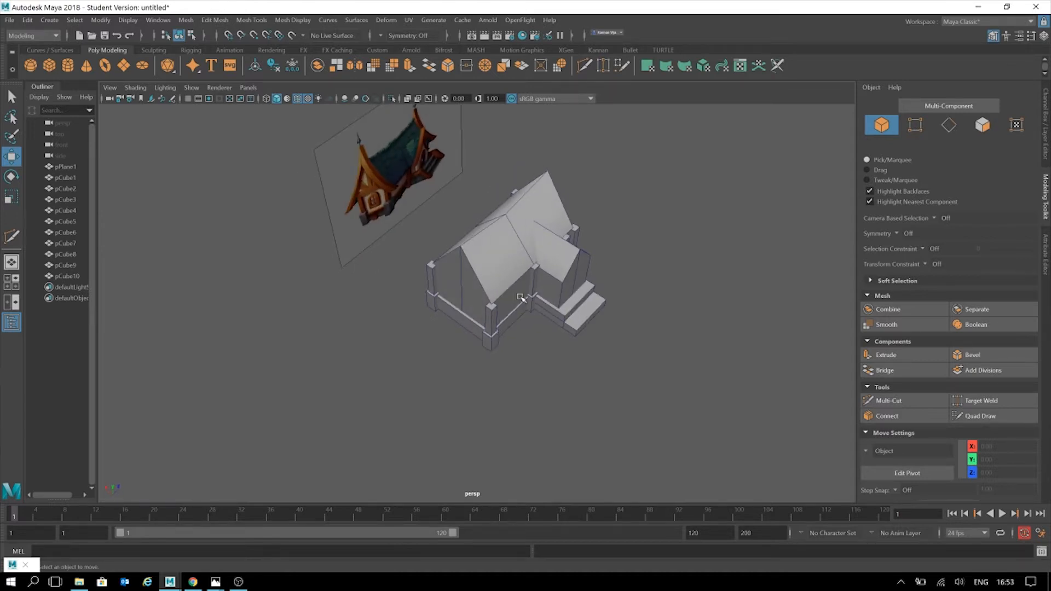
{"action": "left_click_drag", "start_coordinate": [521, 297], "coordinate": [534, 265], "text": "alt"}
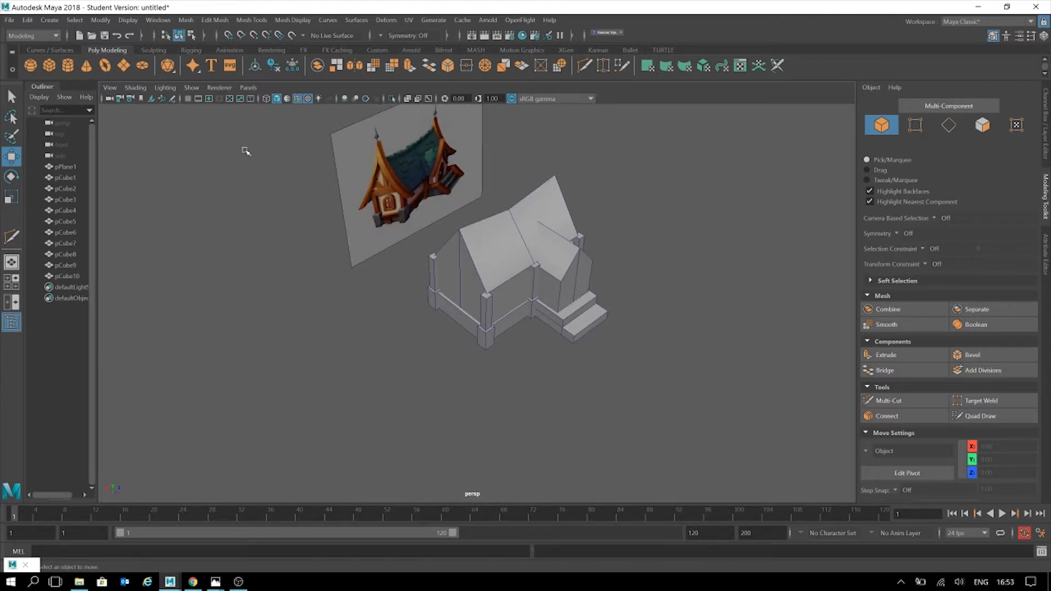
{"action": "left_click", "coordinate": [49, 66]}
{"action": "left_click_drag", "start_coordinate": [511, 238], "coordinate": [483, 208]}
{"action": "left_click_drag", "start_coordinate": [446, 323], "coordinate": [467, 280], "text": "alt"}
{"action": "middle_click_drag", "start_coordinate": [467, 237], "coordinate": [465, 357], "text": "alt"}
{"action": "scroll", "coordinate": [465, 356], "scroll_direction": "up", "scroll_amount": 5}
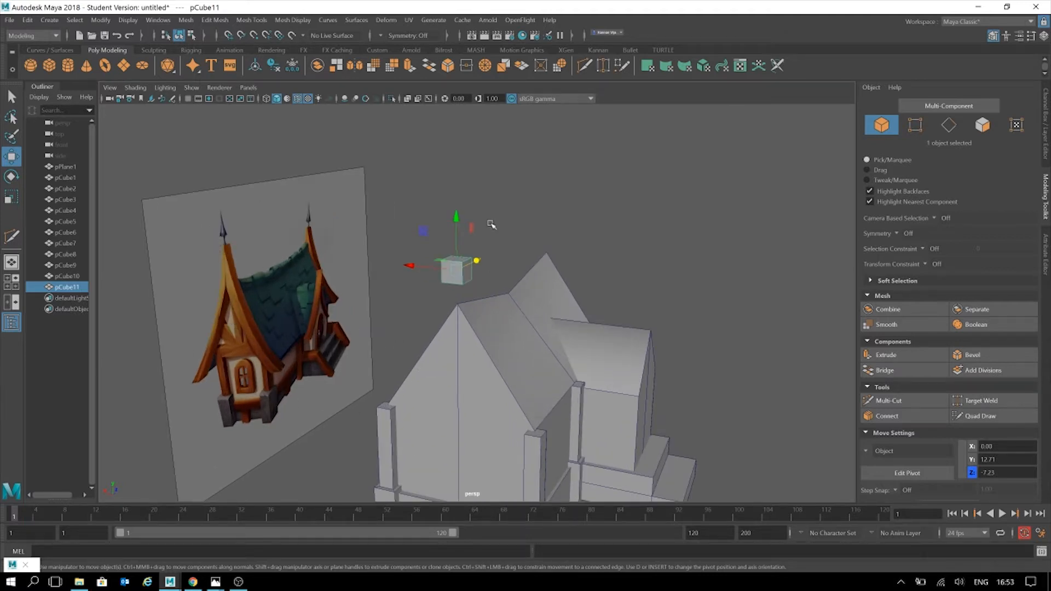
{"action": "left_click_drag", "start_coordinate": [456, 219], "coordinate": [458, 257]}
{"action": "left_click_drag", "start_coordinate": [539, 338], "coordinate": [538, 248], "text": "alt"}
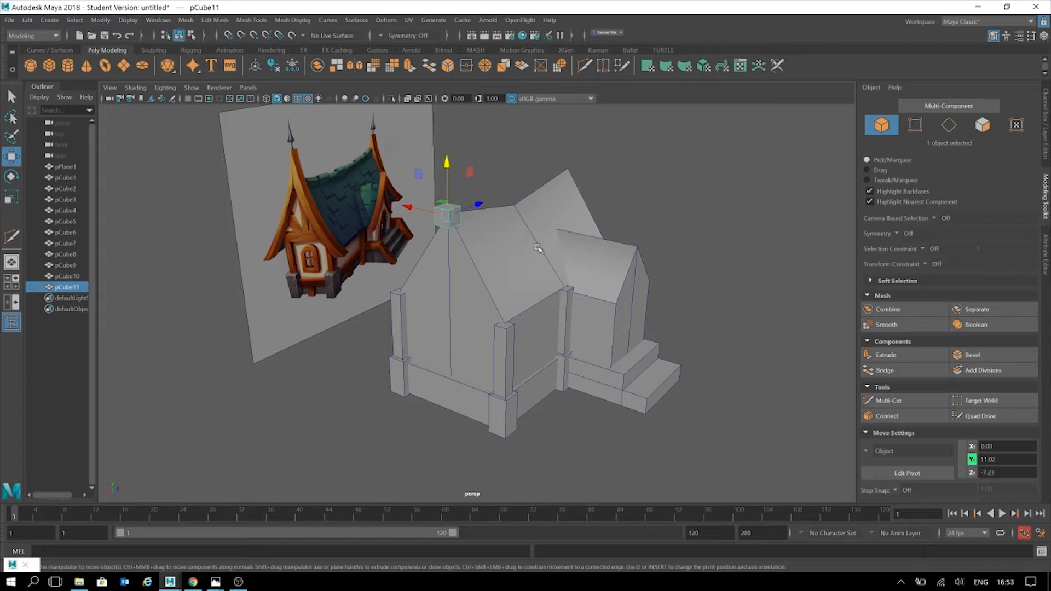
Compare the cube on the gable peak with the reference image's roof beams and check its transform values.
{"action": "left_click_drag", "start_coordinate": [579, 350], "coordinate": [663, 273], "text": "alt"}
{"action": "scroll", "coordinate": [578, 269], "scroll_direction": "down", "scroll_amount": 4}
{"action": "scroll", "coordinate": [706, 270], "scroll_direction": "up", "scroll_amount": 3}
{"action": "left_click_drag", "start_coordinate": [646, 232], "coordinate": [639, 229], "text": "alt"}
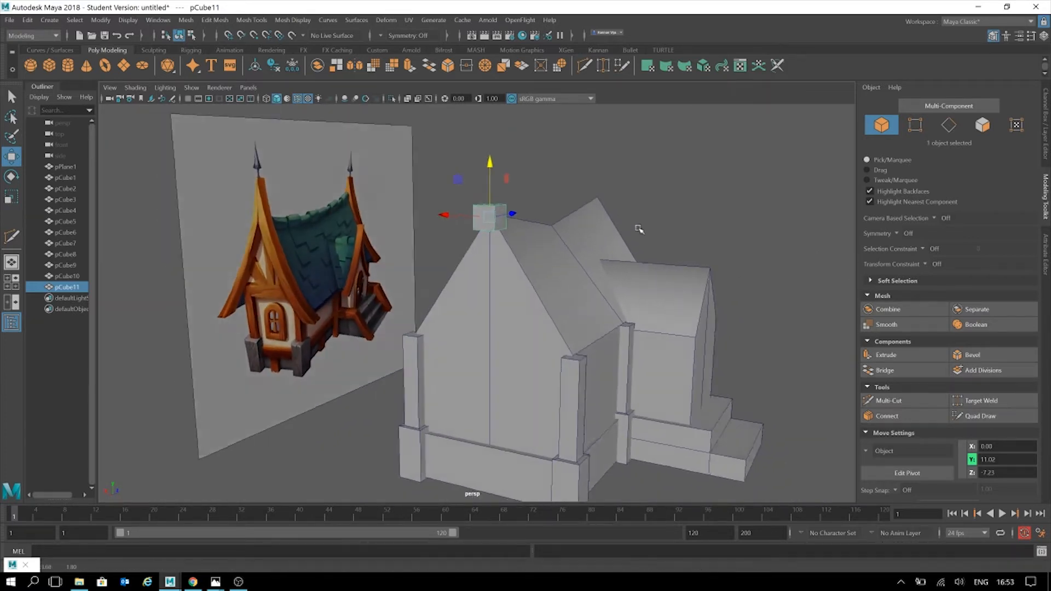
{"action": "right_click_drag", "start_coordinate": [640, 229], "coordinate": [704, 242], "text": "alt"}
{"action": "middle_click_drag", "start_coordinate": [704, 242], "coordinate": [680, 268], "text": "alt"}
{"action": "left_click", "coordinate": [1047, 137]}
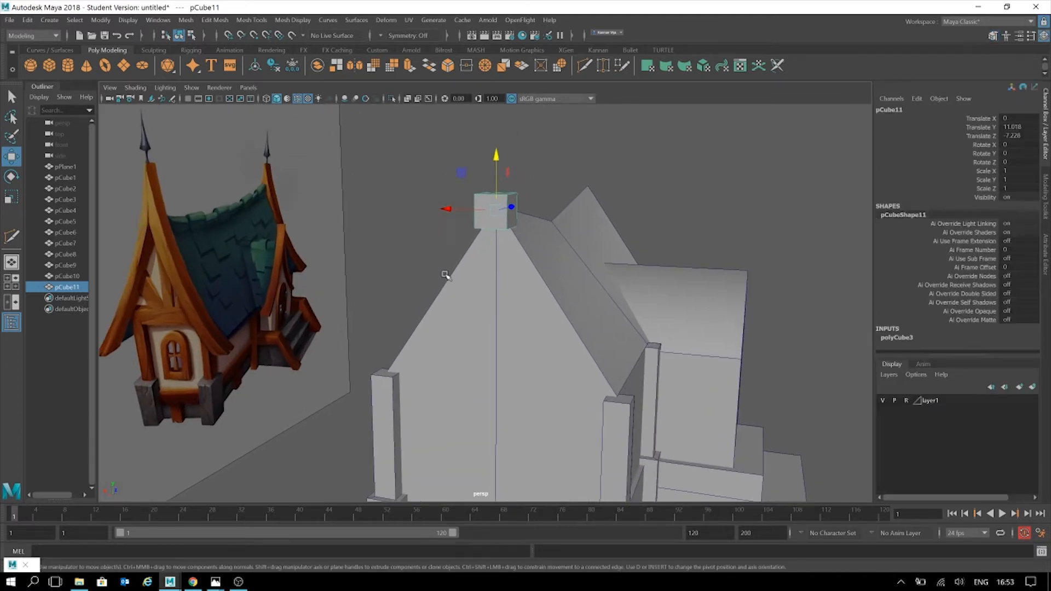
{"action": "middle_click_drag", "start_coordinate": [472, 275], "coordinate": [535, 305], "text": "alt"}
{"action": "left_click_drag", "start_coordinate": [548, 307], "coordinate": [468, 315], "text": "alt"}
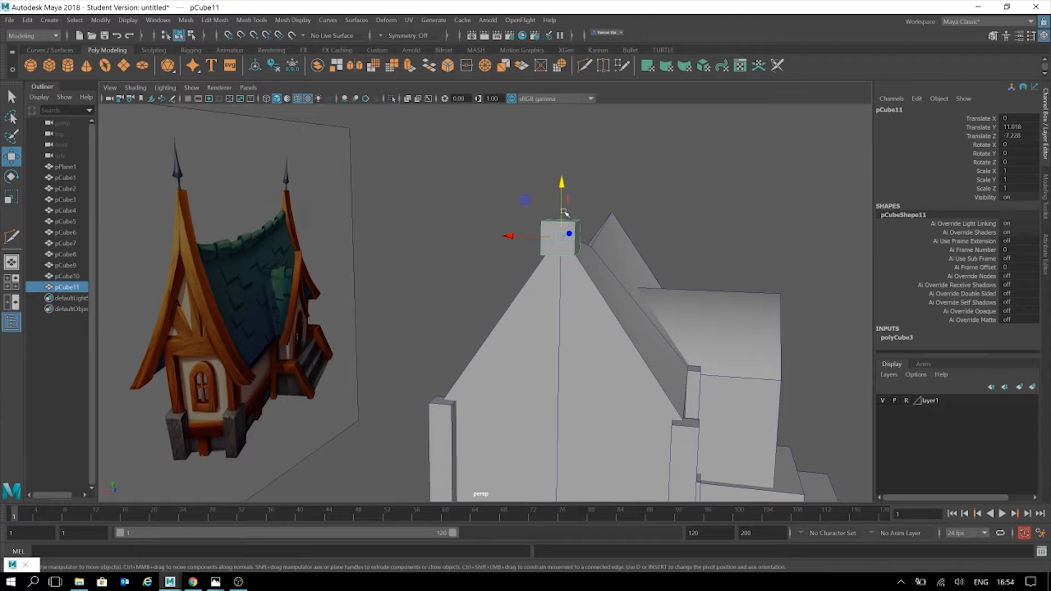
{"action": "left_click_drag", "start_coordinate": [717, 445], "coordinate": [608, 336], "text": "alt"}
Insert an edge loop down the middle of the peak cube with Multi-Cut, splitting it into two halves.
{"action": "left_click", "coordinate": [1047, 207]}
{"action": "left_click_drag", "start_coordinate": [648, 235], "coordinate": [634, 295], "text": "alt"}
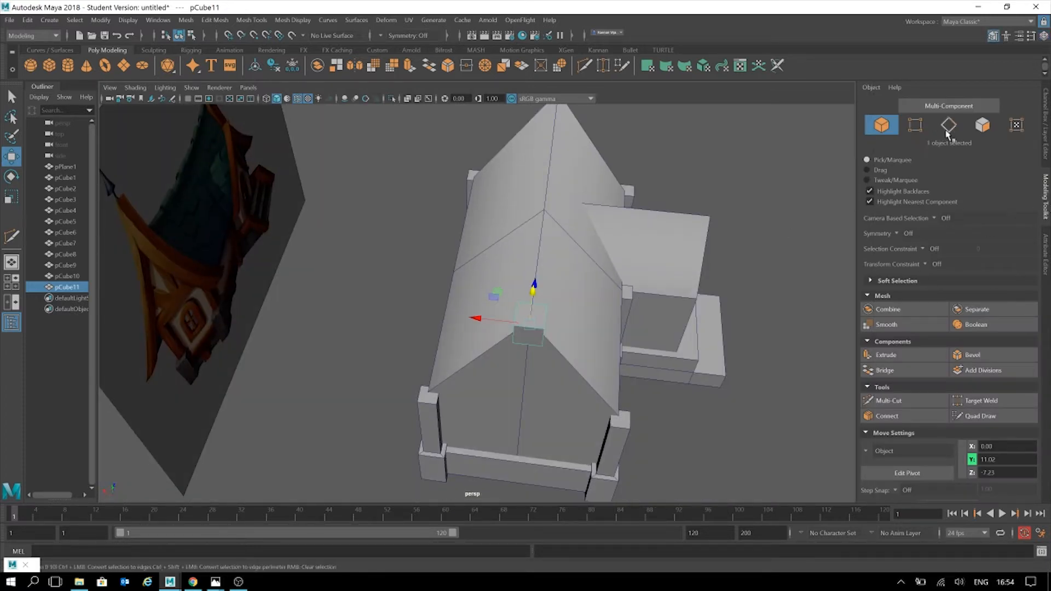
{"action": "left_click", "coordinate": [916, 403]}
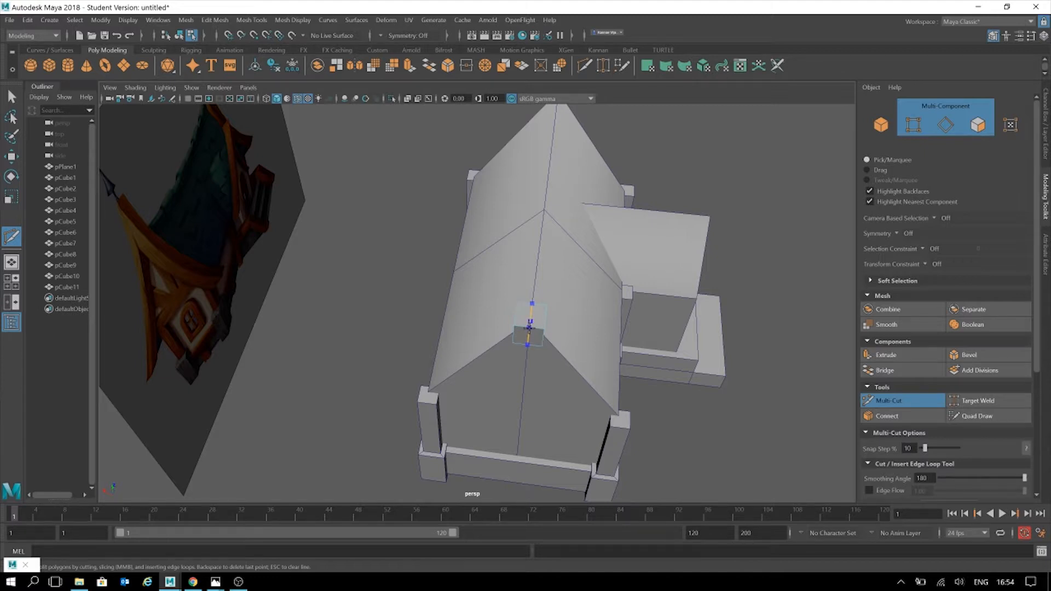
{"action": "left_click_drag", "start_coordinate": [669, 379], "coordinate": [646, 368], "text": "alt"}
{"action": "key", "text": "w"}
Move the cube's porch-side face outward and down along the gable slope to about X -4.87, Y 4.34, forming a beam.
{"action": "left_click_drag", "start_coordinate": [579, 329], "coordinate": [669, 345], "text": "alt"}
{"action": "left_click", "coordinate": [983, 127]}
{"action": "left_click_drag", "start_coordinate": [725, 249], "coordinate": [568, 335], "text": "alt"}
{"action": "left_click", "coordinate": [536, 273]}
{"action": "left_click_drag", "start_coordinate": [438, 261], "coordinate": [554, 296], "text": "shift"}
{"action": "left_click_drag", "start_coordinate": [551, 295], "coordinate": [565, 295]}
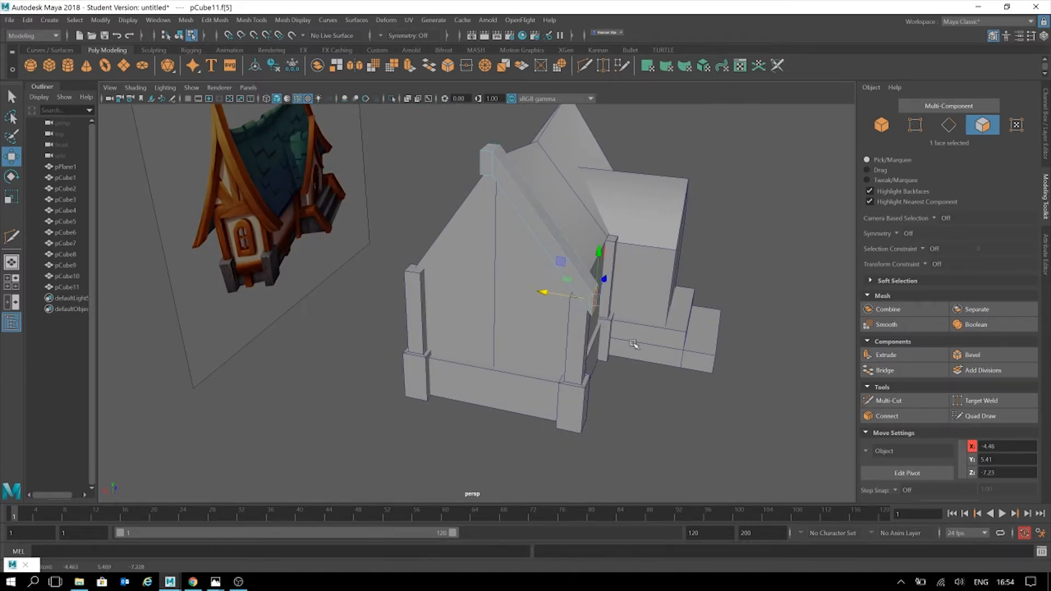
{"action": "scroll", "coordinate": [626, 321], "scroll_direction": "up", "scroll_amount": 2}
{"action": "left_click_drag", "start_coordinate": [601, 290], "coordinate": [639, 297]}
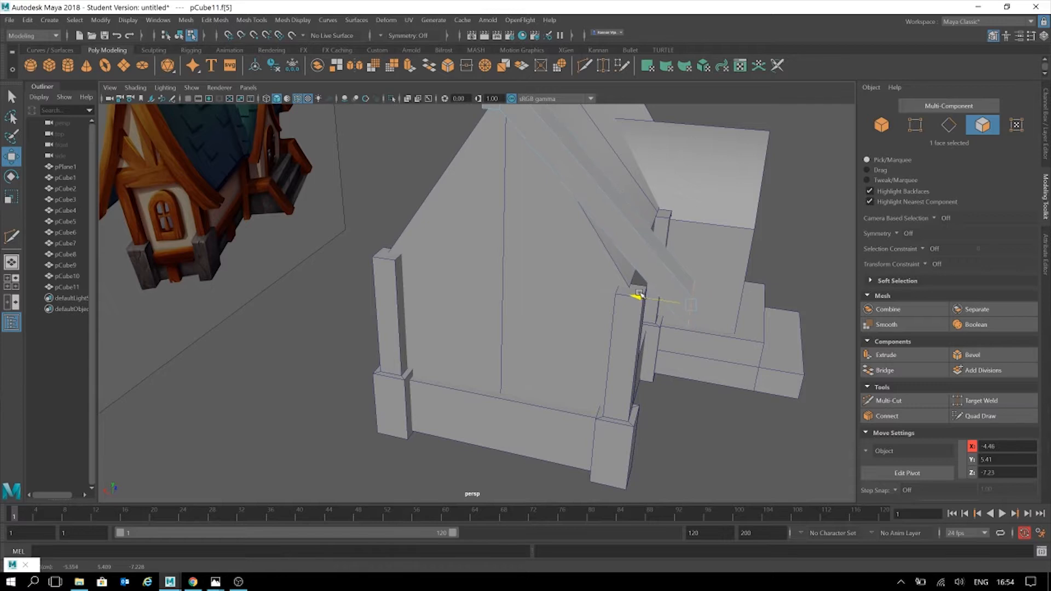
{"action": "left_click_drag", "start_coordinate": [674, 263], "coordinate": [669, 295]}
Rotate the gable beam's lower end face about Z so that it faces downward.
{"action": "left_click_drag", "start_coordinate": [788, 408], "coordinate": [745, 378], "text": "alt"}
{"action": "scroll", "coordinate": [661, 364], "scroll_direction": "down", "scroll_amount": 5}
{"action": "middle_click_drag", "start_coordinate": [647, 395], "coordinate": [655, 460], "text": "alt"}
{"action": "left_click_drag", "start_coordinate": [636, 399], "coordinate": [676, 391], "text": "alt"}
{"action": "key", "text": "e"}
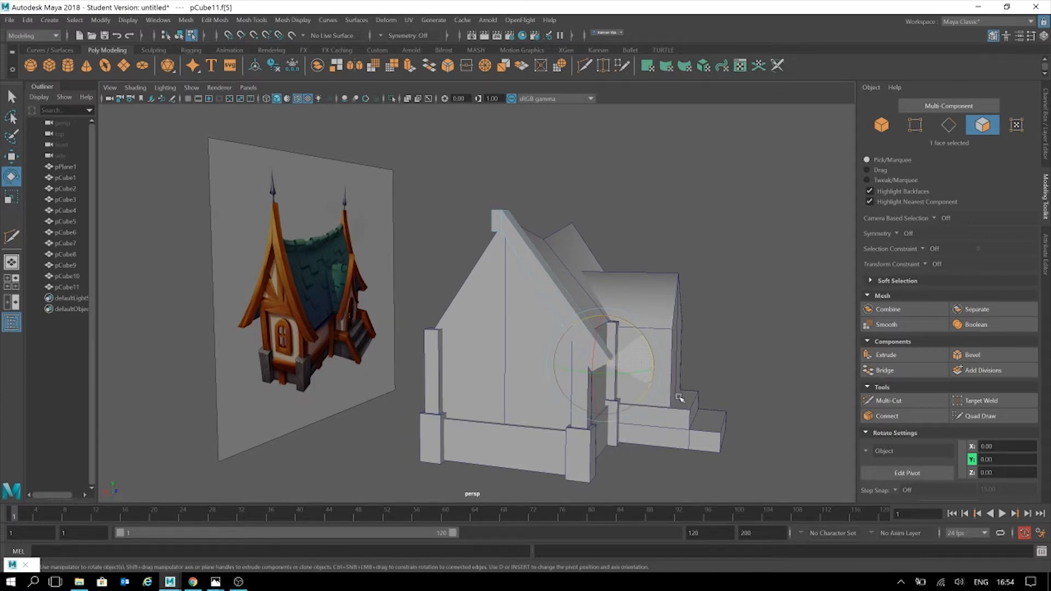
{"action": "key", "text": "w"}
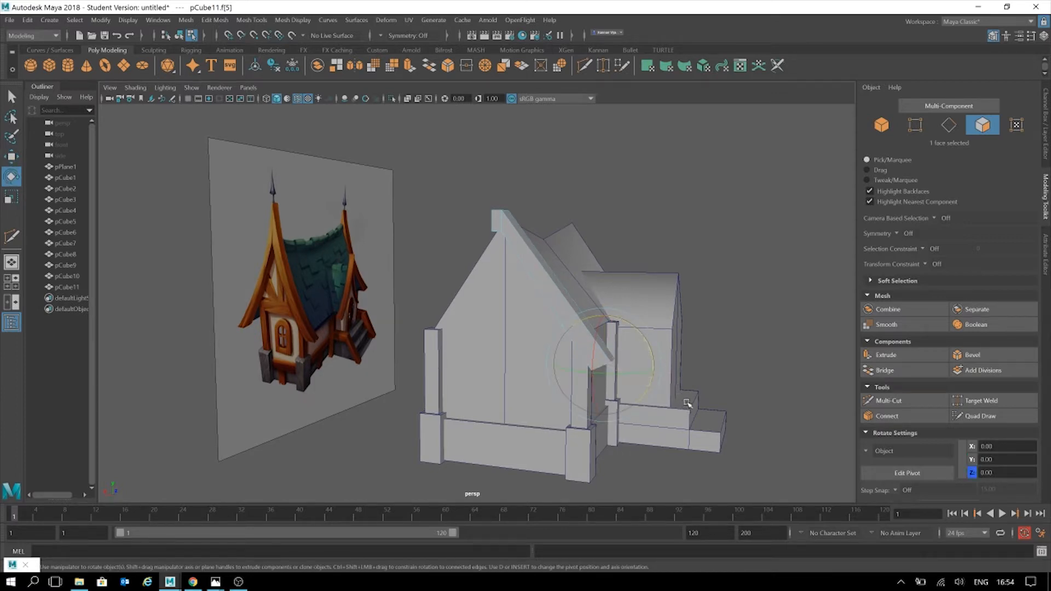
{"action": "left_click_drag", "start_coordinate": [728, 294], "coordinate": [669, 357], "text": "alt"}
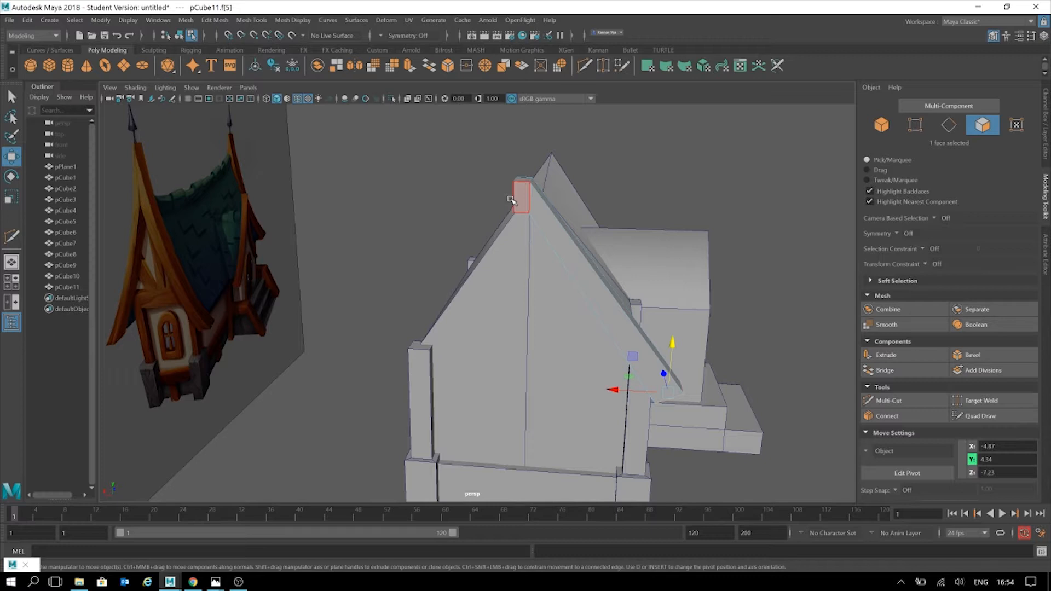
Delete the faces of the peak cube's other half, leaving only the porch-side beam.
{"action": "left_click_drag", "start_coordinate": [497, 174], "coordinate": [519, 220]}
{"action": "left_click_drag", "start_coordinate": [540, 260], "coordinate": [496, 261], "text": "alt"}
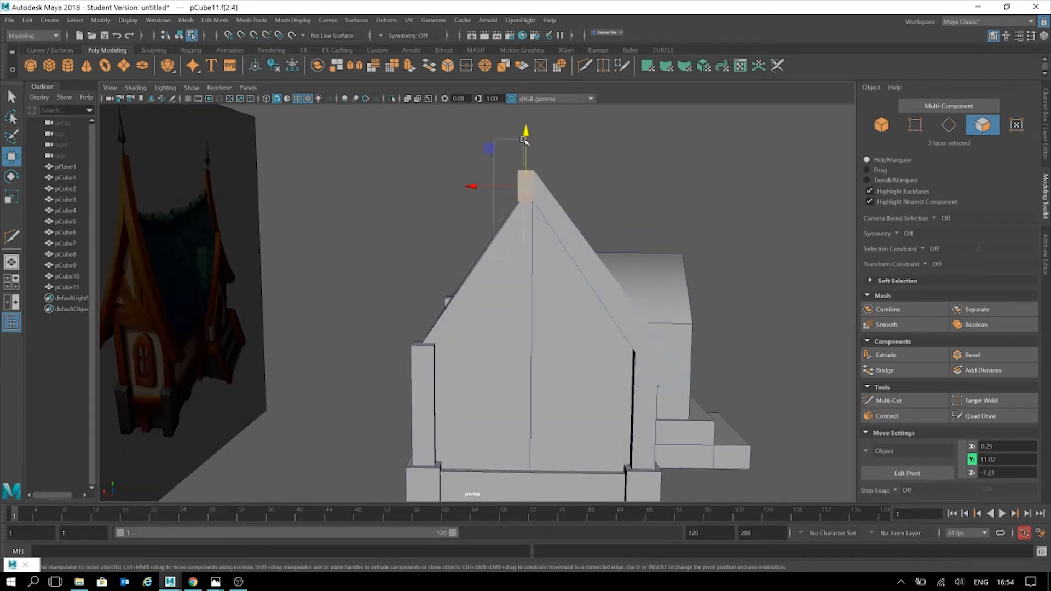
{"action": "left_click", "coordinate": [611, 167]}
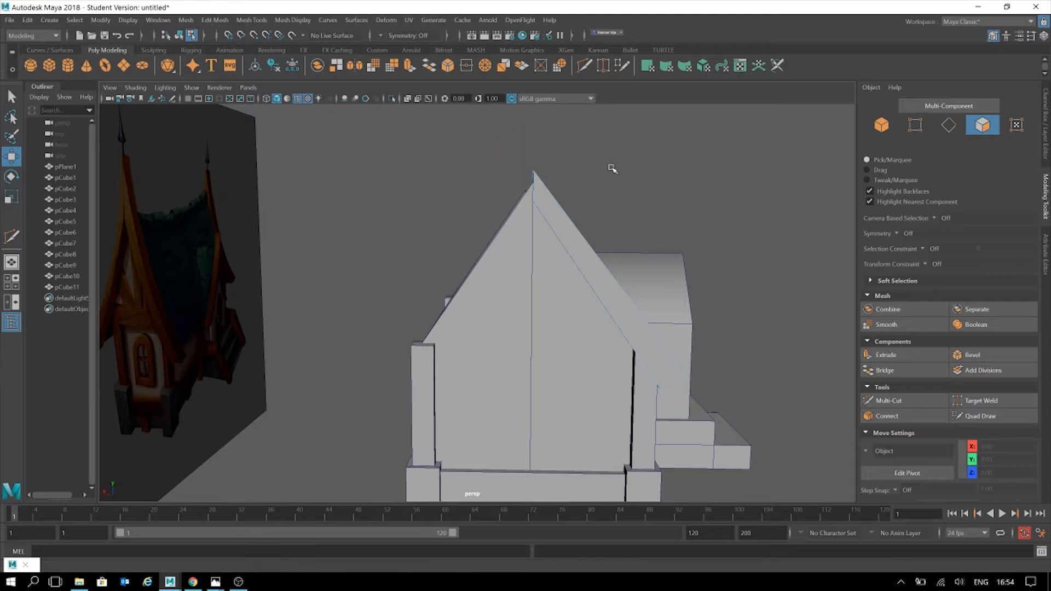
{"action": "left_click_drag", "start_coordinate": [591, 180], "coordinate": [565, 180], "text": "alt"}
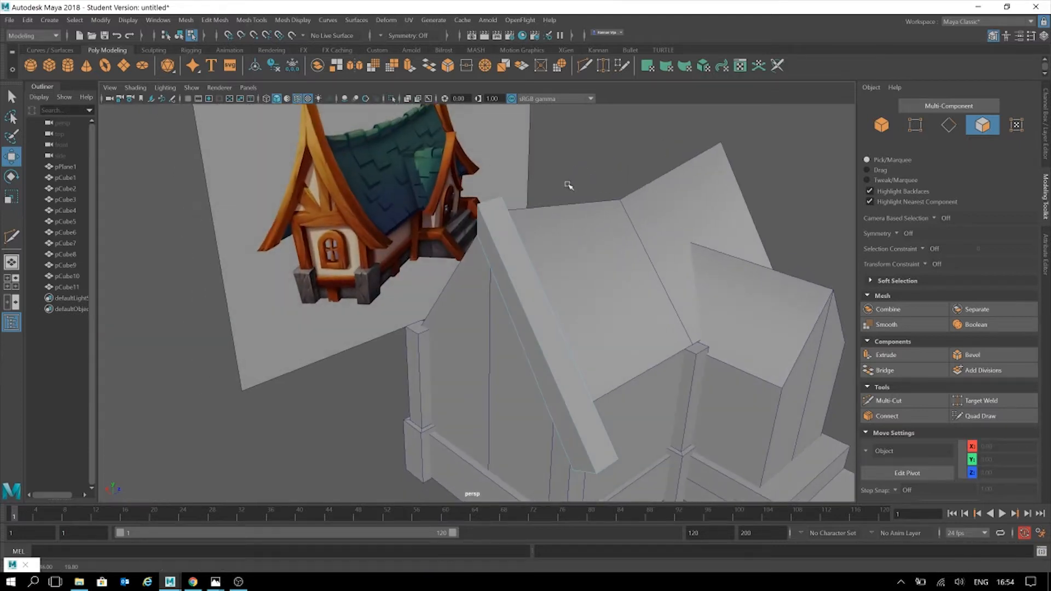
{"action": "key", "text": "F10"}
{"action": "left_click", "coordinate": [494, 198]}
{"action": "left_click_drag", "start_coordinate": [493, 164], "coordinate": [489, 94]}
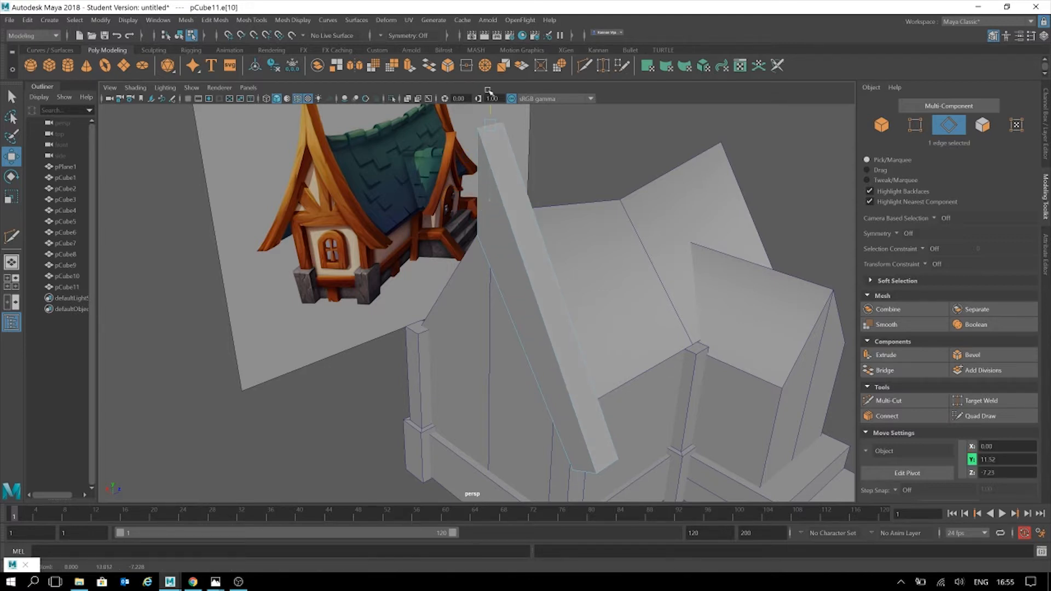
{"action": "left_click_drag", "start_coordinate": [525, 216], "coordinate": [564, 310], "text": "alt"}
{"action": "scroll", "coordinate": [570, 246], "scroll_direction": "down", "scroll_amount": 2}
{"action": "key", "text": "ctrl+z"}
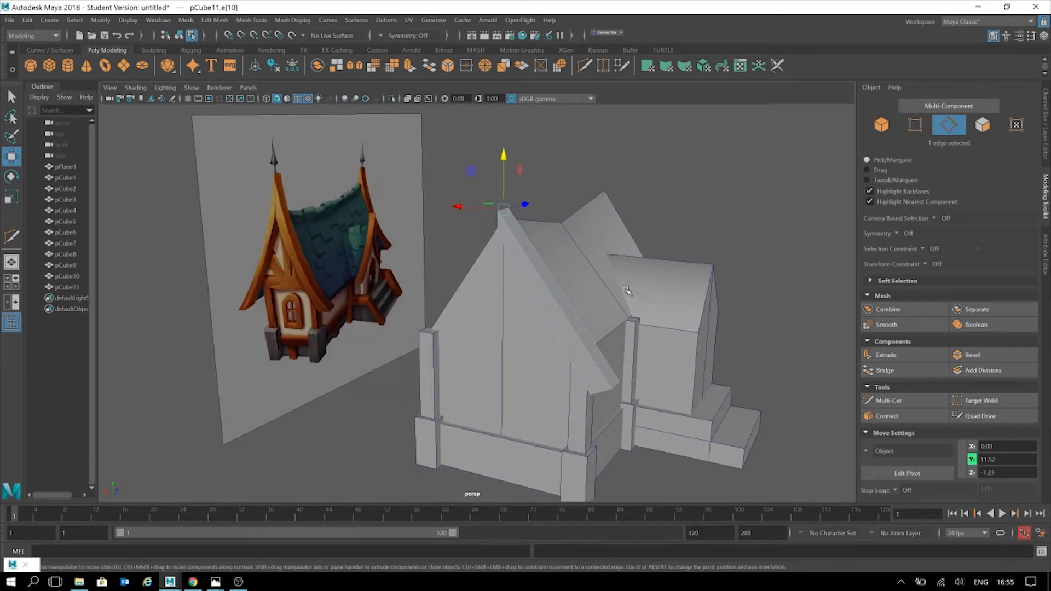
Insert two edge loops across the gable beam and move them inward along X, the upper one to about -1.45.
{"action": "left_click", "coordinate": [909, 402]}
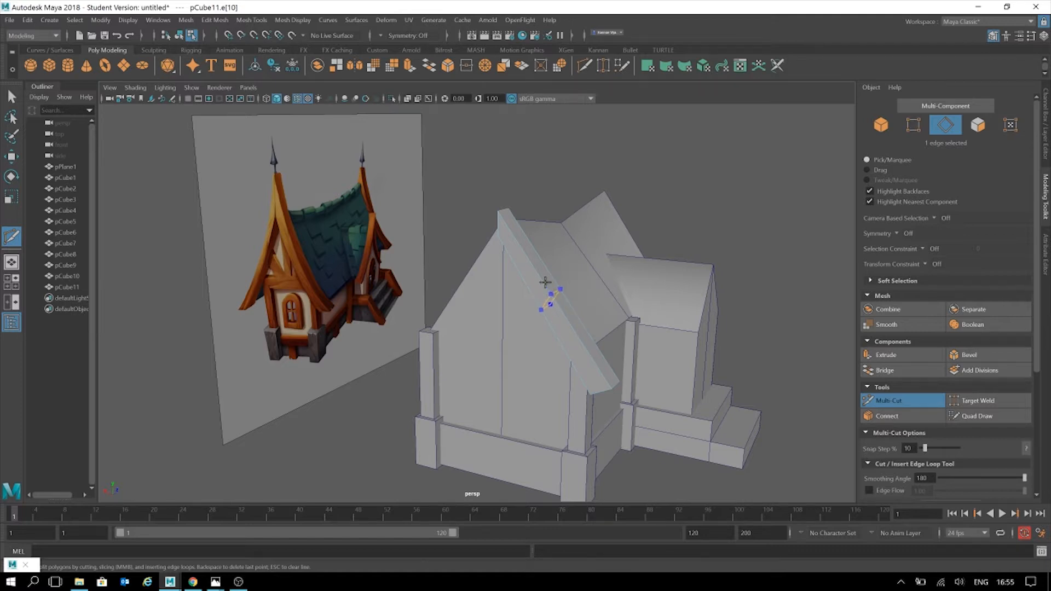
{"action": "left_click", "coordinate": [545, 276], "text": "ctrl"}
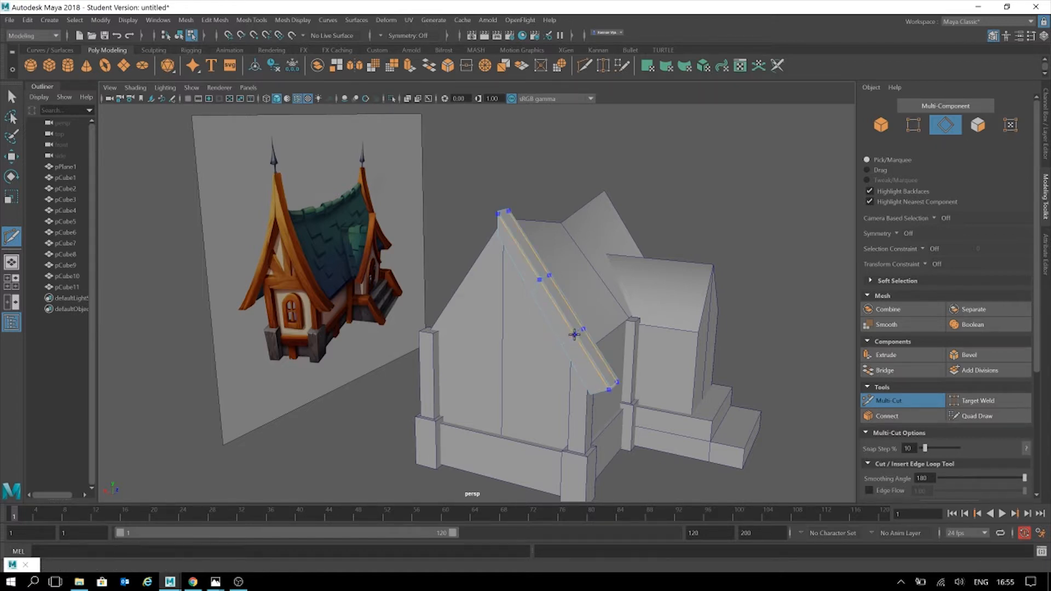
{"action": "key", "text": "w"}
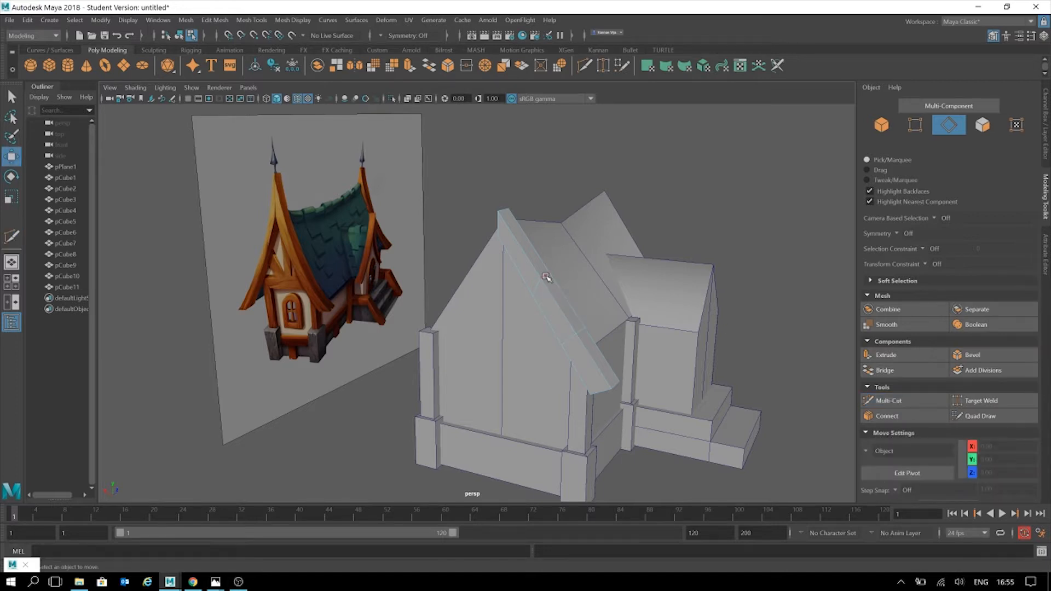
{"action": "double_click", "coordinate": [546, 277]}
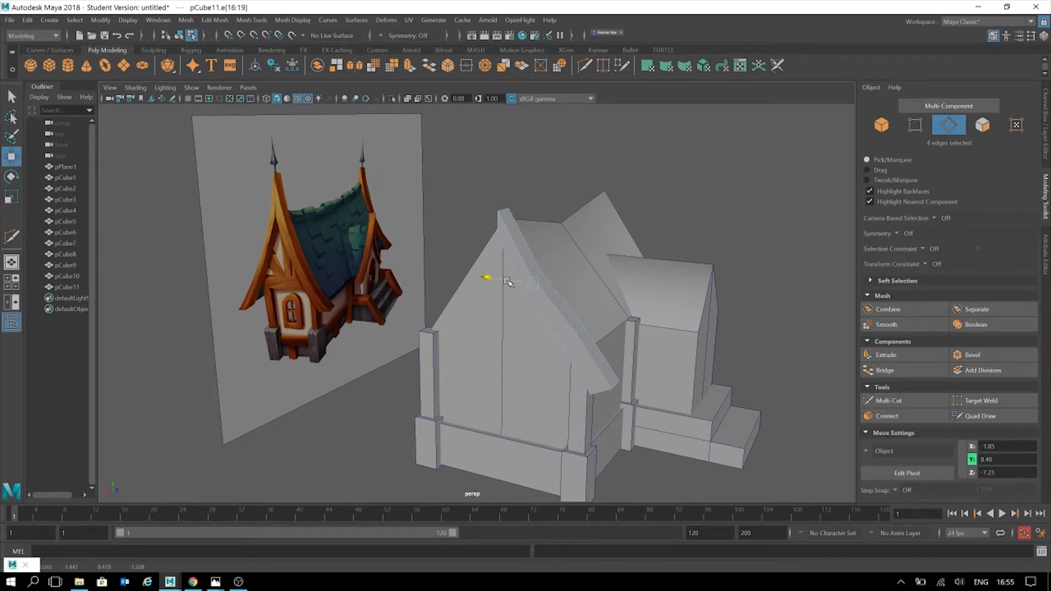
{"action": "double_click", "coordinate": [556, 344]}
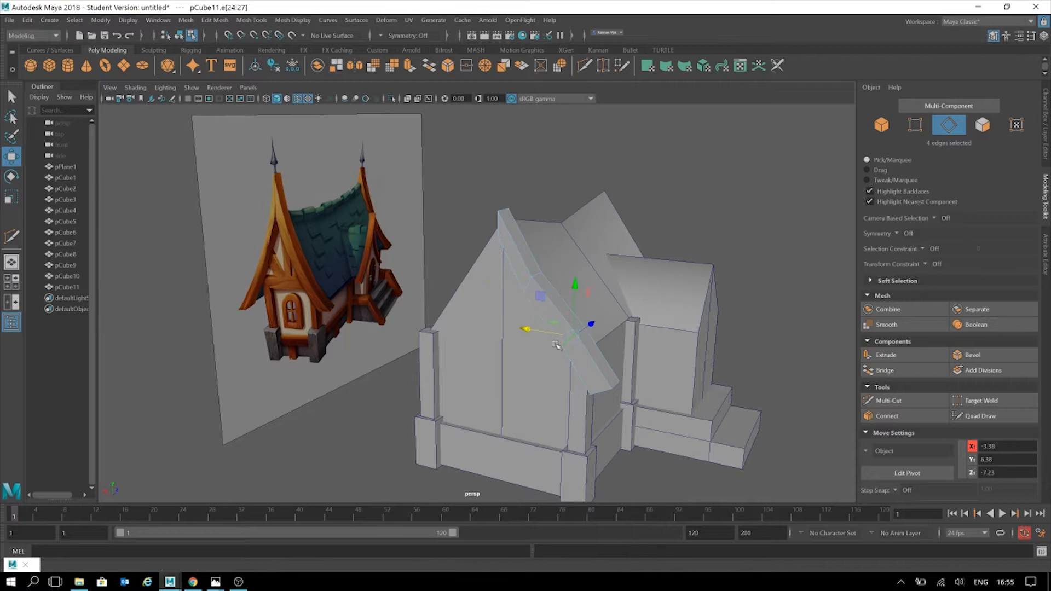
{"action": "left_click_drag", "start_coordinate": [546, 334], "coordinate": [568, 222]}
Raise the gable beam's top edge into a tall peak and rotate its two edge loops to follow the curve.
{"action": "left_click", "coordinate": [515, 205]}
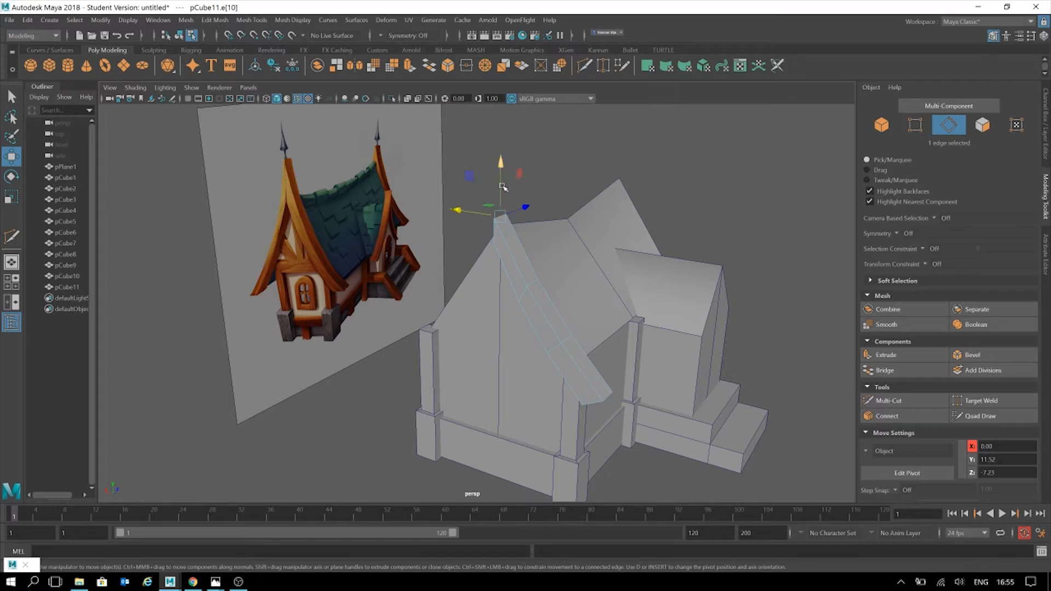
{"action": "left_click_drag", "start_coordinate": [503, 187], "coordinate": [585, 202]}
{"action": "double_click", "coordinate": [565, 276]}
{"action": "key", "text": "e"}
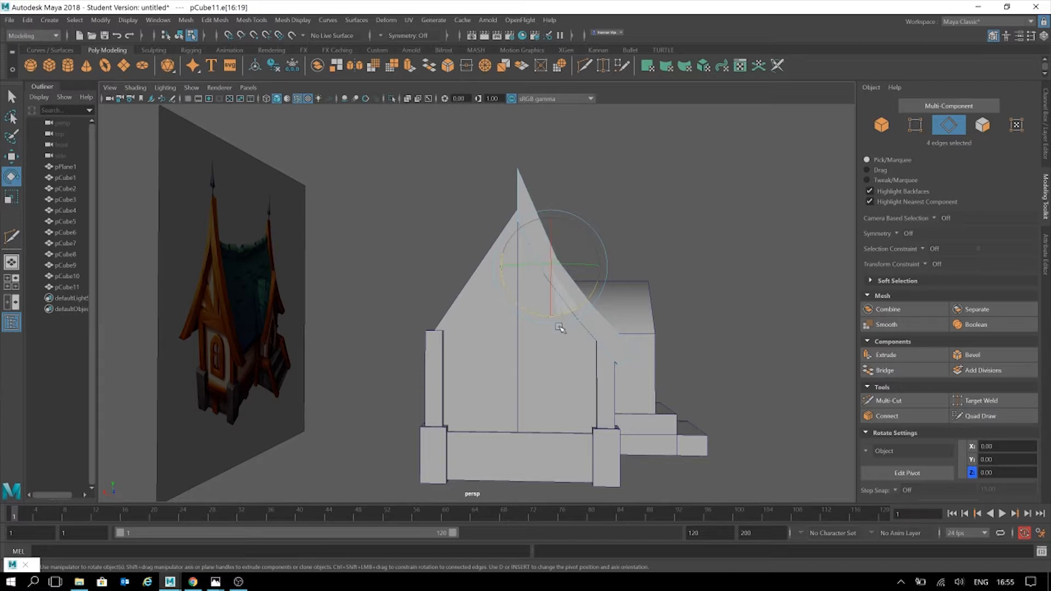
{"action": "key", "text": "w"}
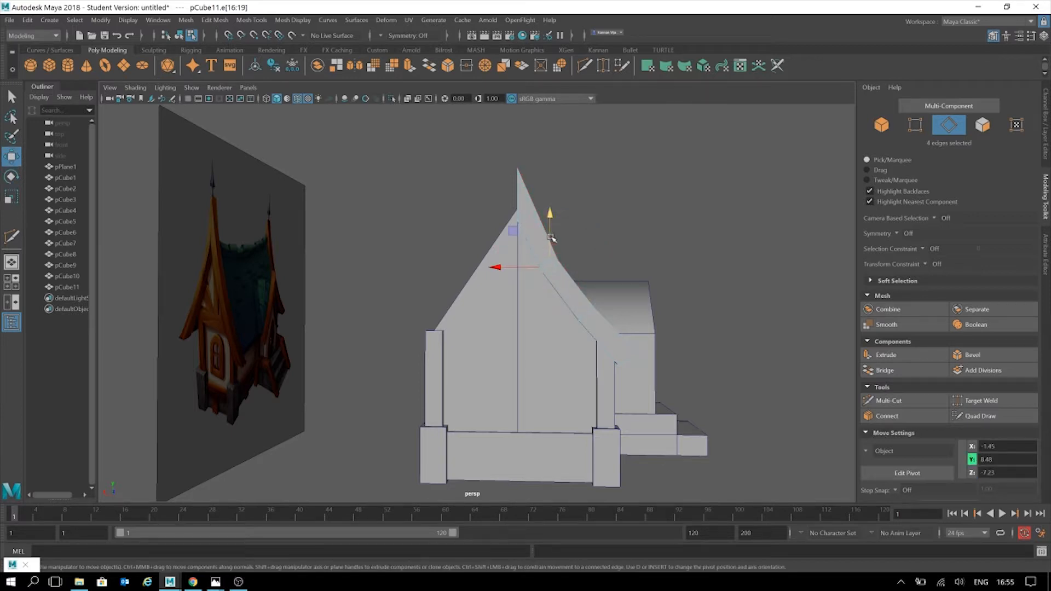
{"action": "double_click", "coordinate": [572, 307]}
{"action": "key", "text": "e"}
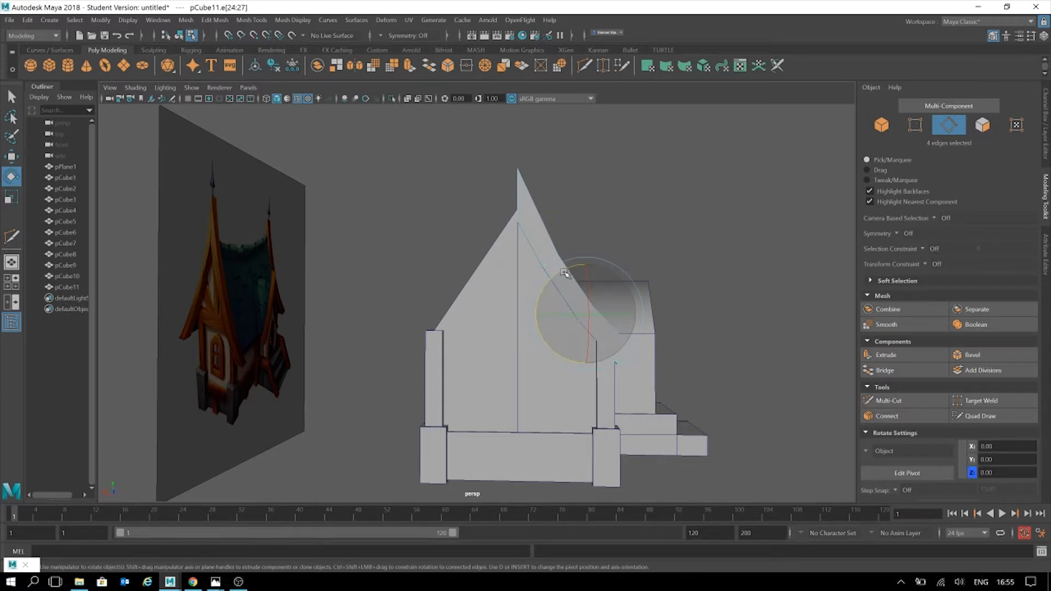
{"action": "left_click", "coordinate": [690, 228]}
{"action": "mouse_move", "coordinate": [689, 228]}
{"action": "left_mouse_down", "text": "alt"}
{"action": "mouse_move", "coordinate": [659, 301]}
{"action": "mouse_move", "coordinate": [647, 291]}
{"action": "mouse_move", "coordinate": [708, 293]}
{"action": "mouse_move", "coordinate": [591, 248]}
{"action": "mouse_move", "coordinate": [546, 217]}
{"action": "mouse_move", "coordinate": [556, 212]}
{"action": "mouse_move", "coordinate": [527, 211]}
{"action": "left_mouse_up", "text": "alt"}
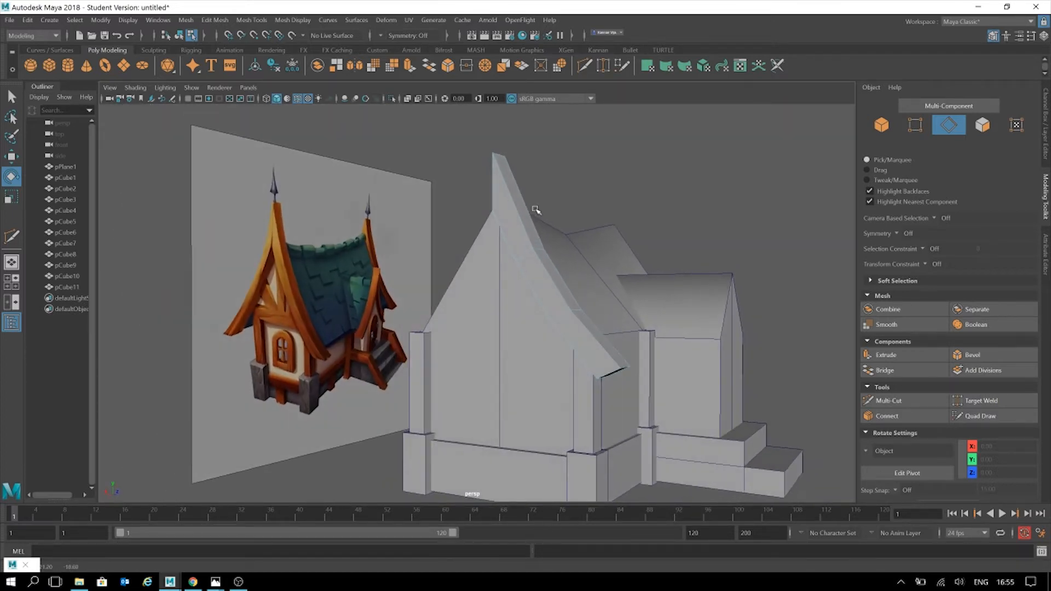
Lower the gable beam's bottom end face to about Y 3.8 and scale it wider along X.
{"action": "left_click", "coordinate": [984, 129]}
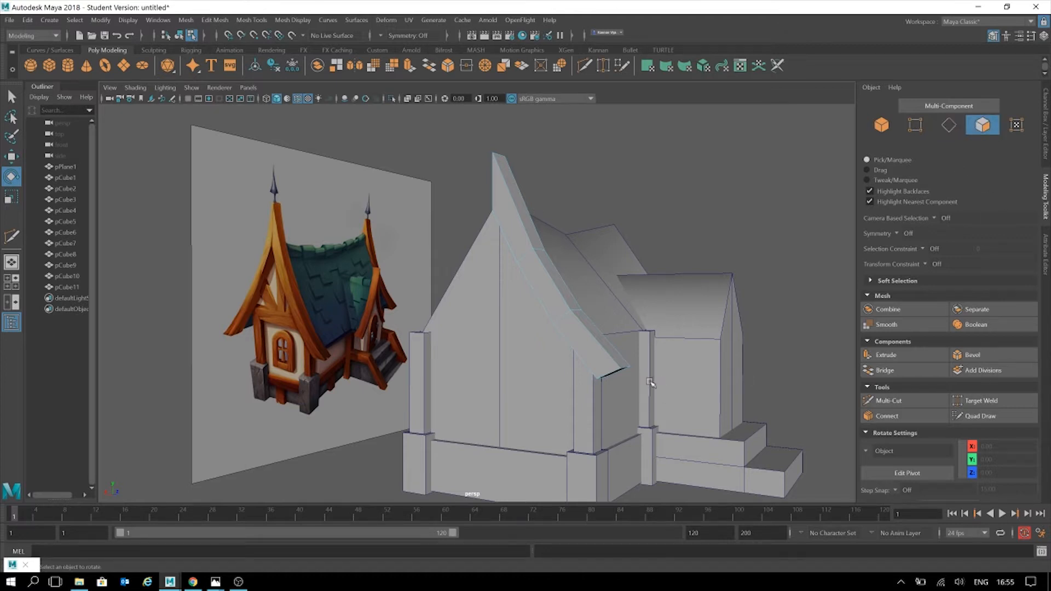
{"action": "left_click", "coordinate": [621, 373]}
{"action": "left_click_drag", "start_coordinate": [667, 394], "coordinate": [646, 374], "text": "alt"}
{"action": "key", "text": "w"}
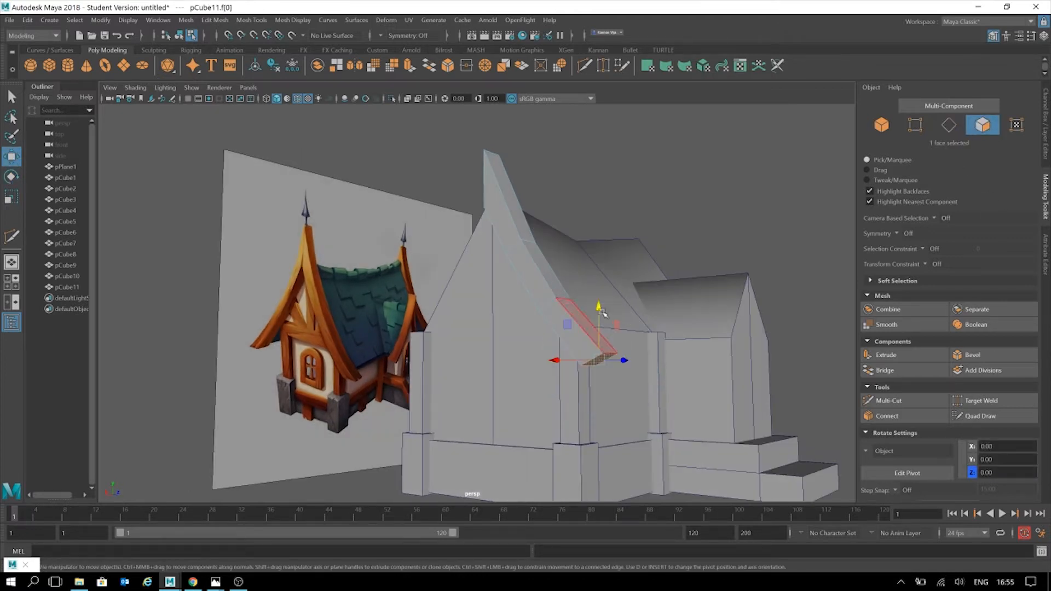
{"action": "left_click", "coordinate": [600, 337]}
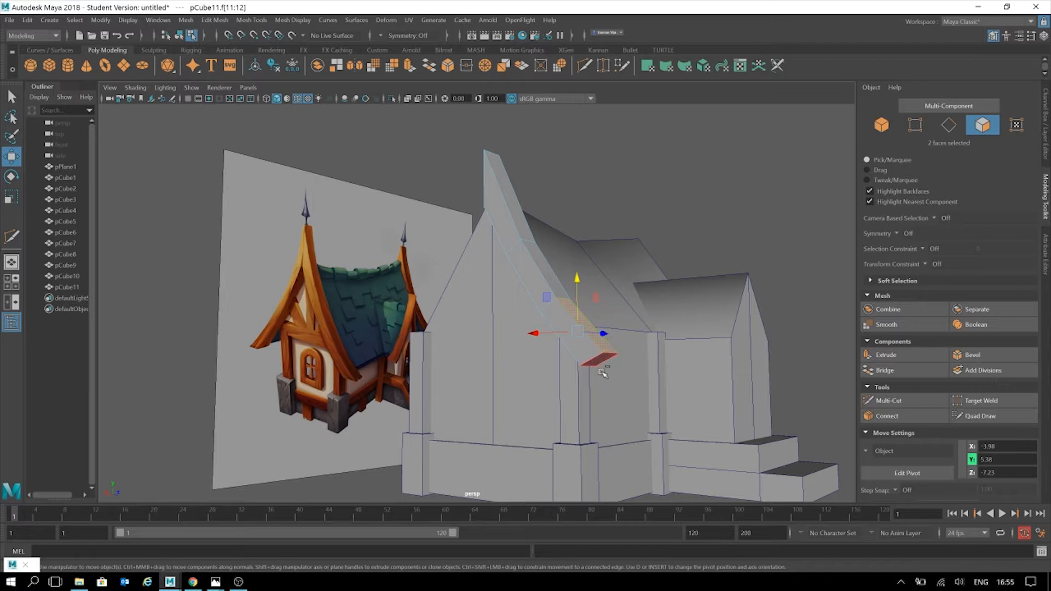
{"action": "left_click", "coordinate": [601, 361]}
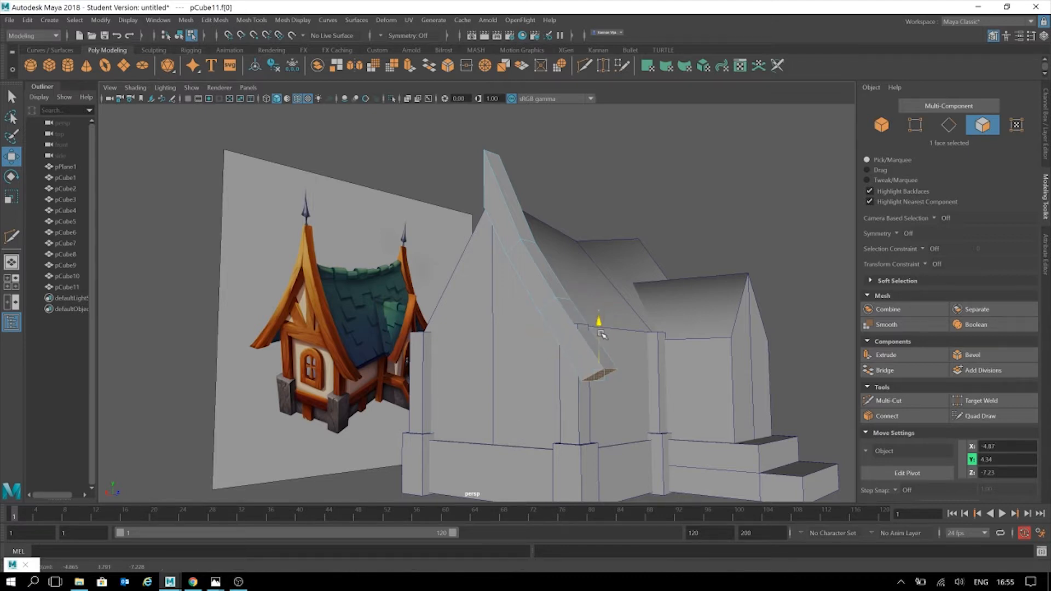
{"action": "key", "text": "r"}
{"action": "left_click_drag", "start_coordinate": [624, 376], "coordinate": [614, 394]}
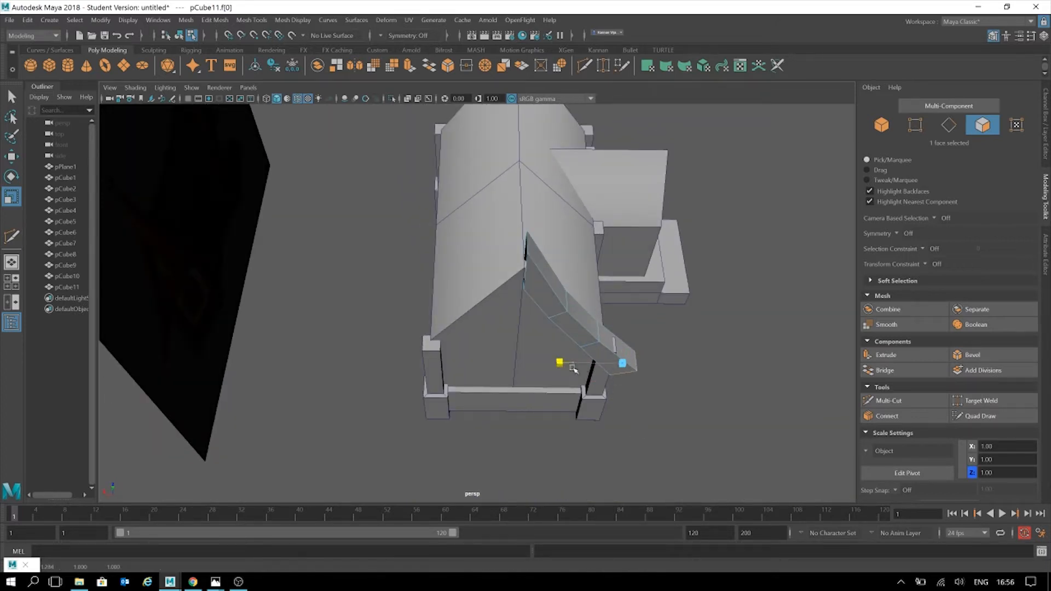
Move the eight vertices of the gable beam's lower section along X to adjust the curve toward its bottom end.
{"action": "left_click", "coordinate": [700, 376]}
{"action": "left_click_drag", "start_coordinate": [700, 375], "coordinate": [644, 371], "text": "alt"}
{"action": "key", "text": "w"}
{"action": "left_click", "coordinate": [915, 125]}
{"action": "left_click_drag", "start_coordinate": [677, 239], "coordinate": [547, 417]}
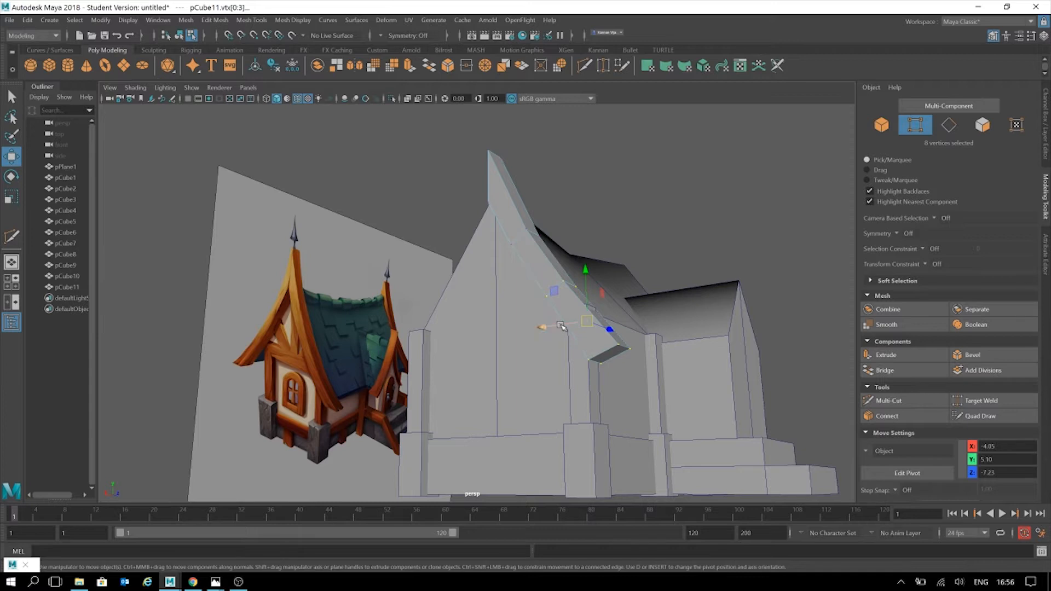
{"action": "left_click_drag", "start_coordinate": [561, 326], "coordinate": [591, 323]}
{"action": "left_click_drag", "start_coordinate": [616, 256], "coordinate": [560, 316]}
{"action": "left_click", "coordinate": [701, 271]}
{"action": "left_click_drag", "start_coordinate": [700, 271], "coordinate": [683, 354], "text": "alt"}
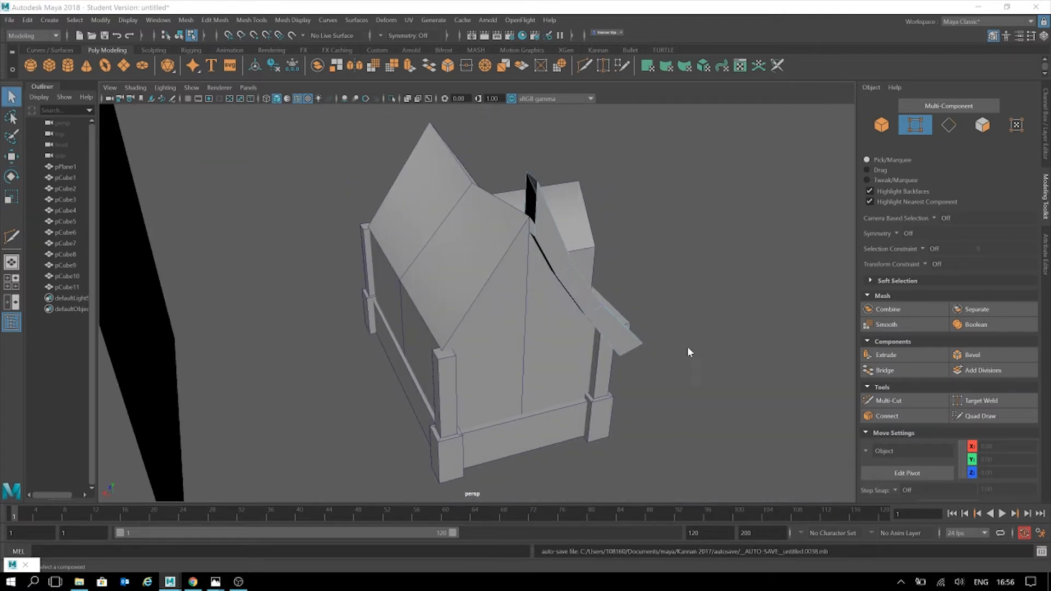
{"action": "left_click", "coordinate": [499, 313]}
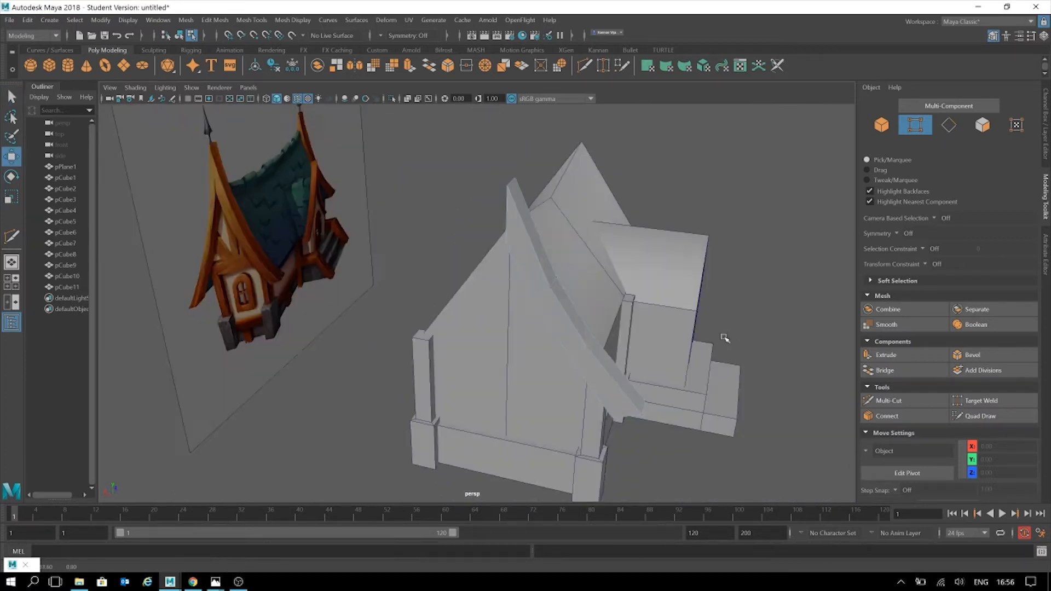
{"action": "left_click_drag", "start_coordinate": [725, 339], "coordinate": [807, 274], "text": "alt"}
{"action": "left_click", "coordinate": [928, 130]}
{"action": "left_click", "coordinate": [681, 169]}
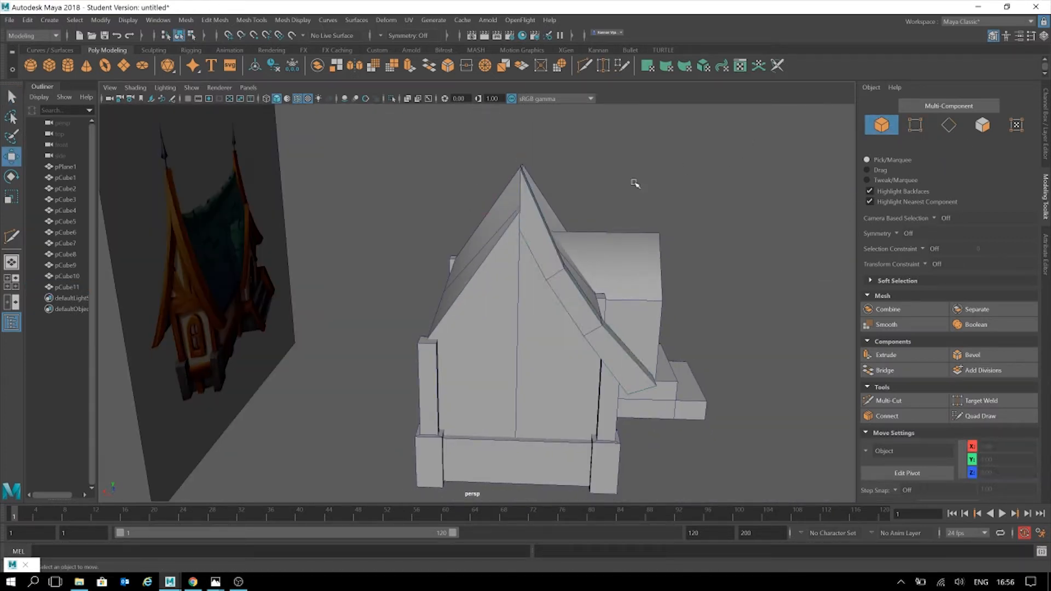
Try mirroring the gable beam about its Object axis position, switching between axes with a merge threshold of 3.594.
{"action": "left_click", "coordinate": [527, 201]}
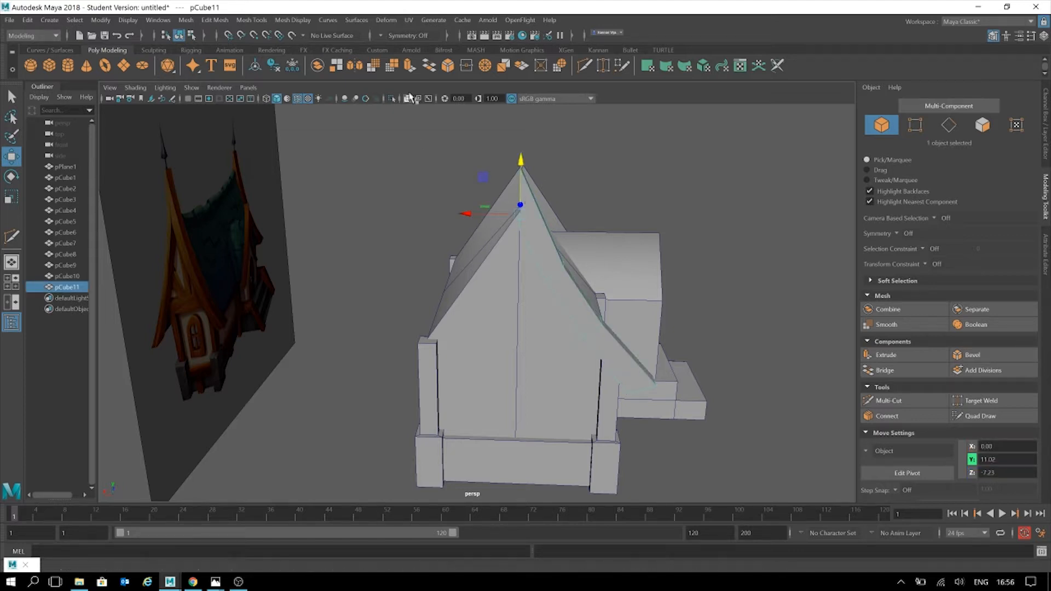
{"action": "left_click", "coordinate": [355, 66]}
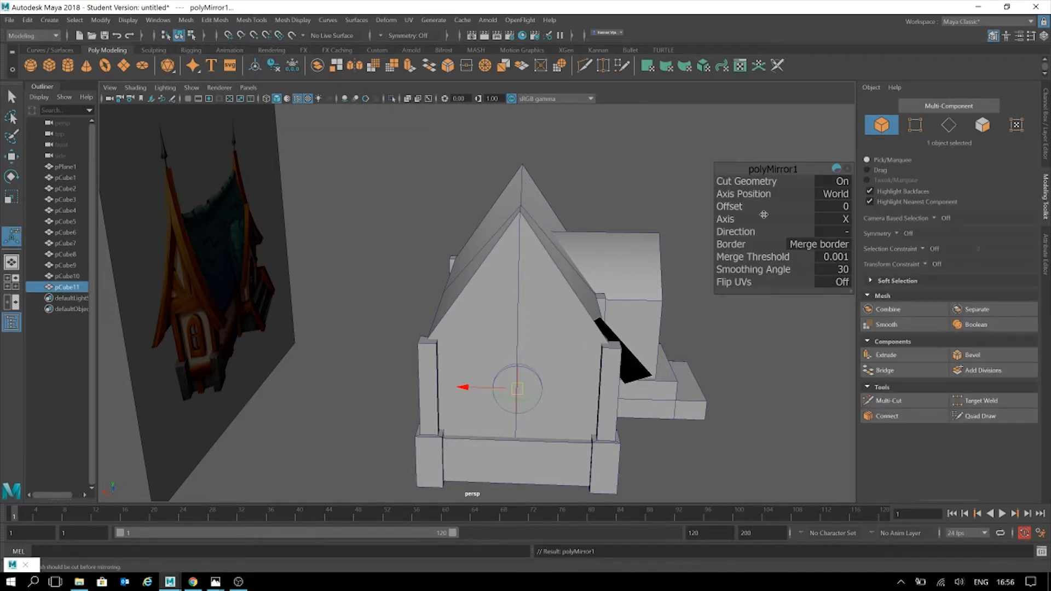
{"action": "left_click", "coordinate": [726, 219]}
{"action": "middle_click_drag", "start_coordinate": [726, 219], "coordinate": [732, 194]}
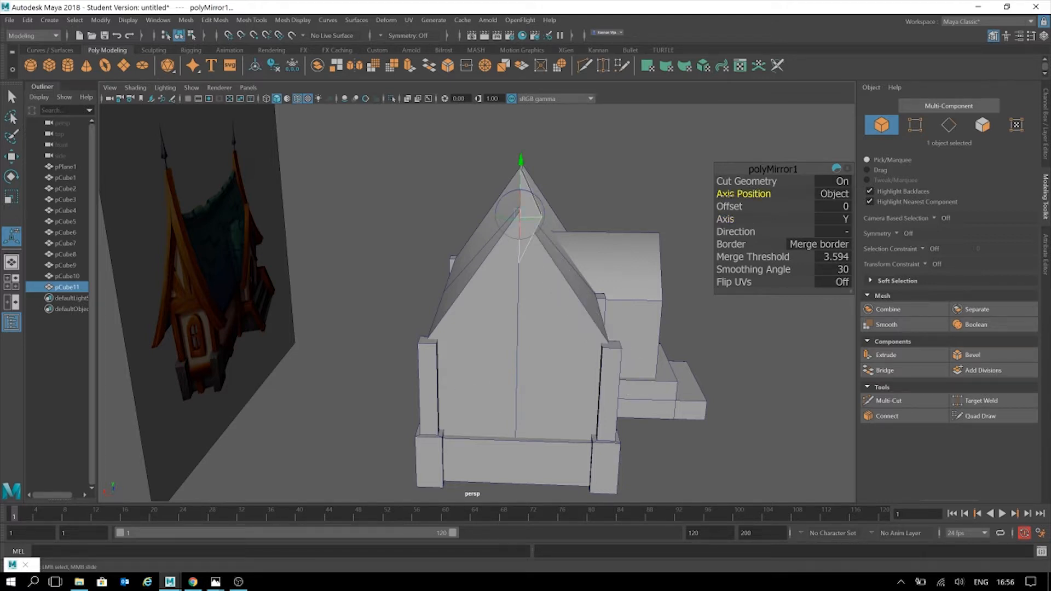
{"action": "left_click", "coordinate": [756, 232]}
{"action": "left_click", "coordinate": [733, 219]}
{"action": "middle_click_drag", "start_coordinate": [734, 219], "coordinate": [786, 220]}
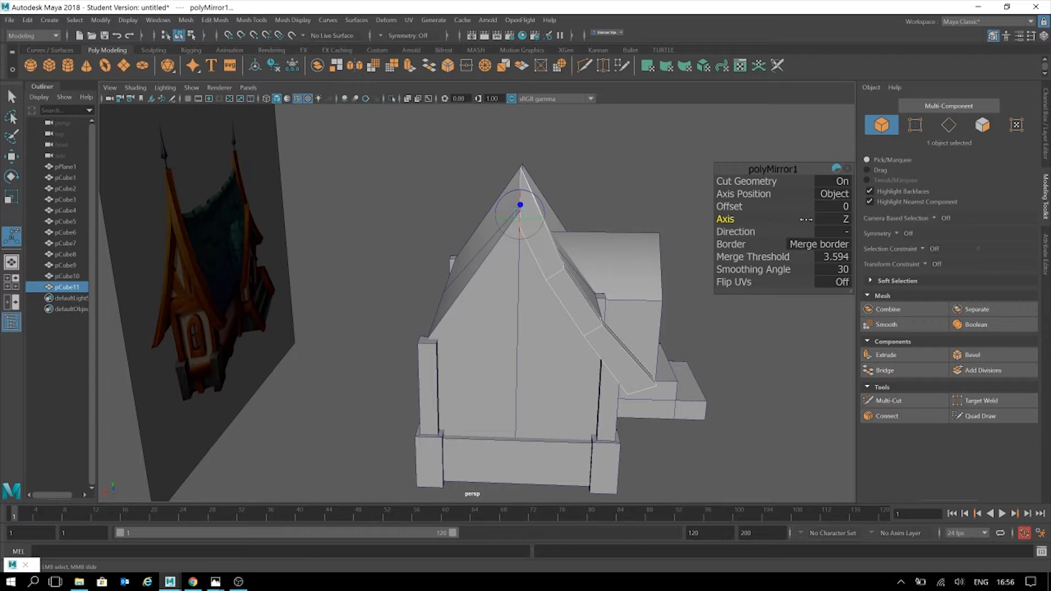
Undo the mirror changes and the Mirror operation on the gable beam.
{"action": "left_click_drag", "start_coordinate": [709, 305], "coordinate": [676, 310], "text": "alt"}
{"action": "key", "text": "ctrl+z"}
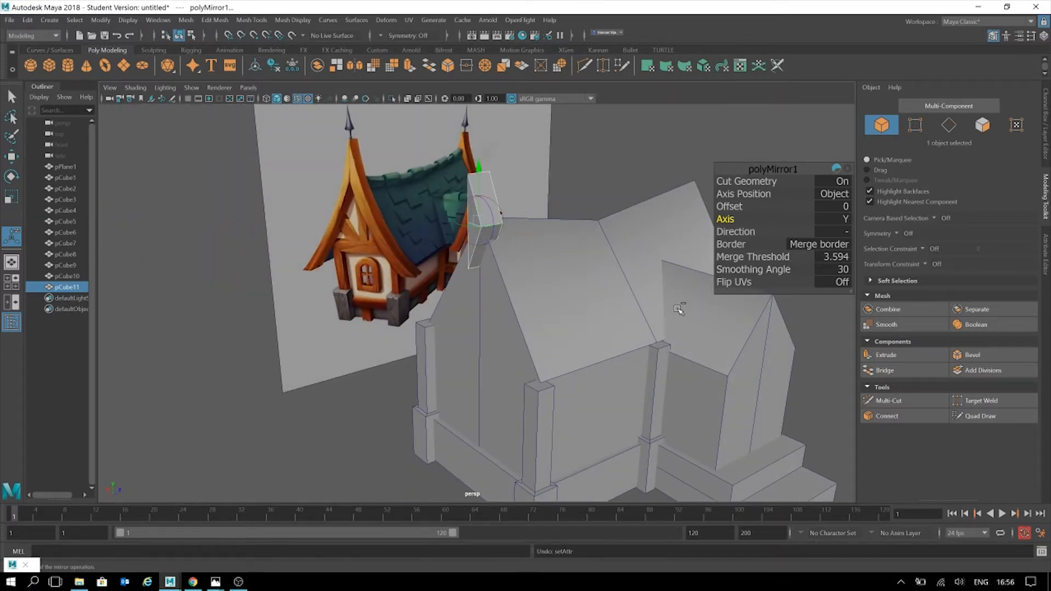
{"action": "key", "text": "ctrl+z"}
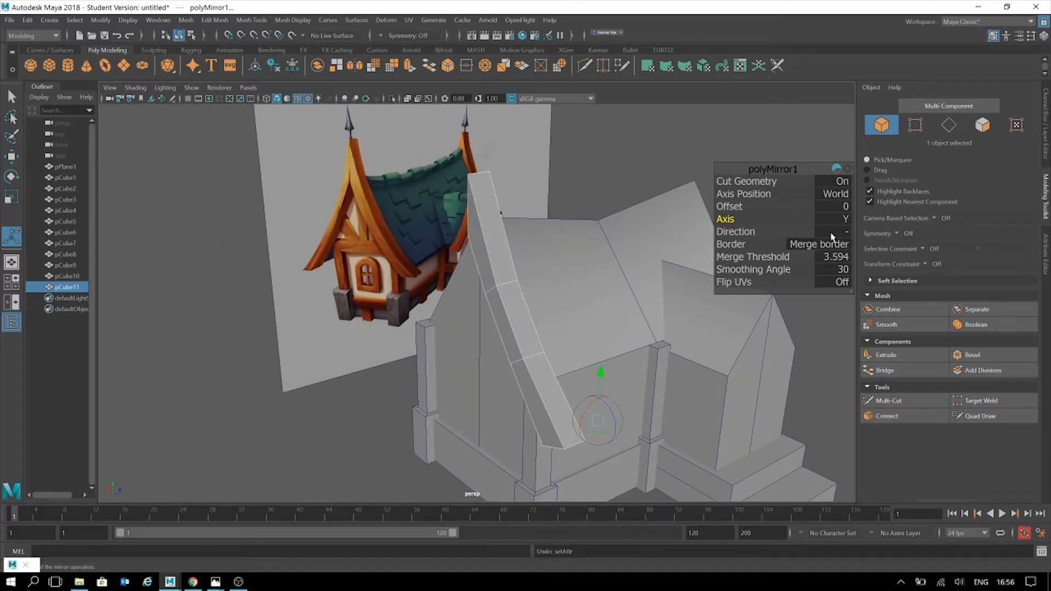
{"action": "key", "text": "ctrl+z"}
{"action": "left_click_drag", "start_coordinate": [805, 200], "coordinate": [762, 270], "text": "alt"}
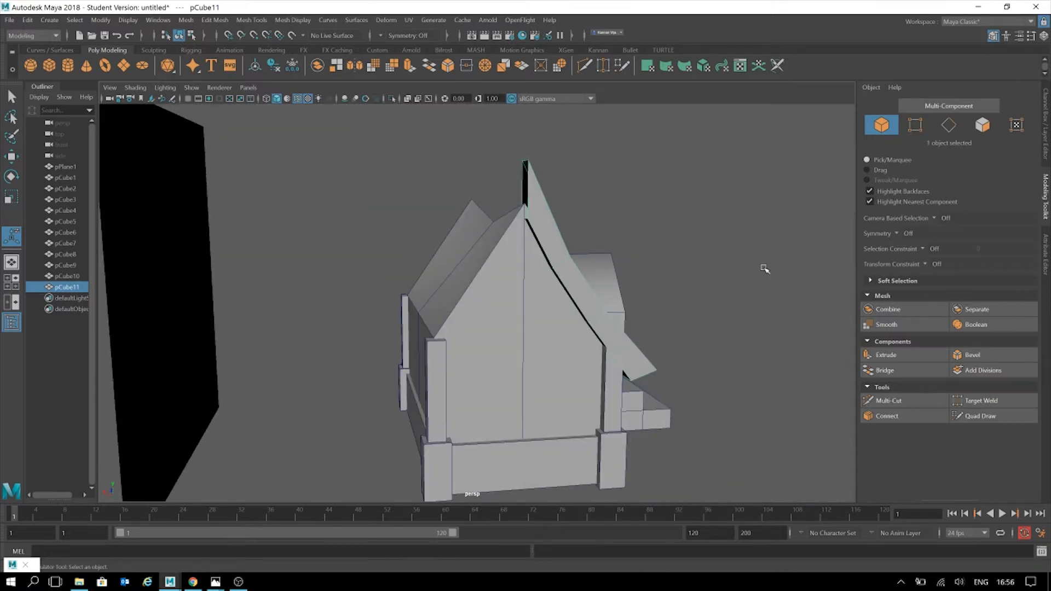
Create a mirrored instance of the gable beam with Duplicate Special, using Scale X -1 and one copy.
{"action": "key", "text": "w"}
{"action": "left_click", "coordinate": [558, 198]}
{"action": "left_click", "coordinate": [535, 187]}
{"action": "left_click_drag", "start_coordinate": [758, 224], "coordinate": [428, 221], "text": "alt"}
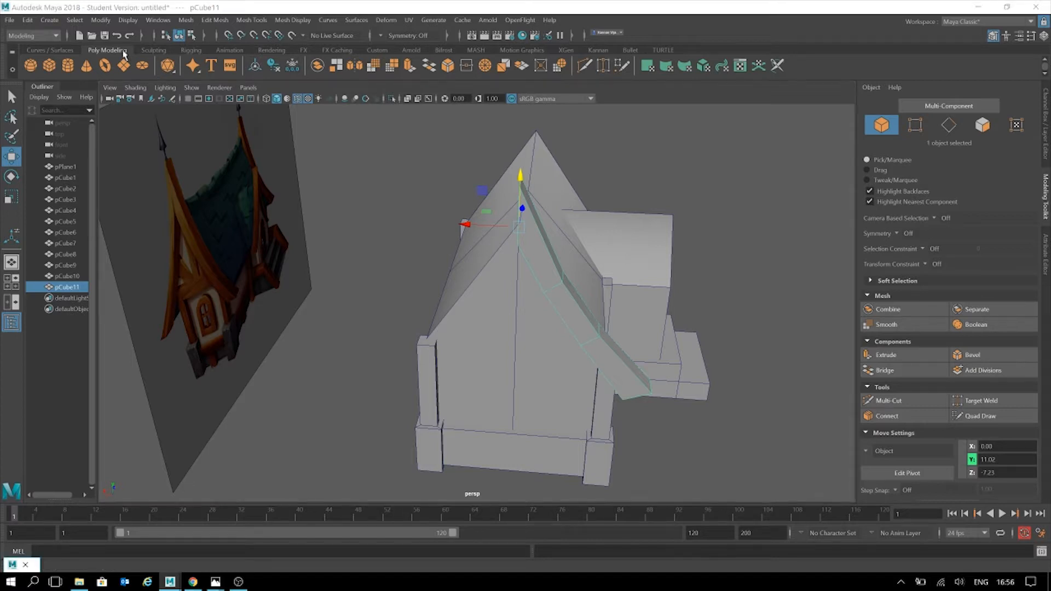
{"action": "left_click", "coordinate": [27, 20]}
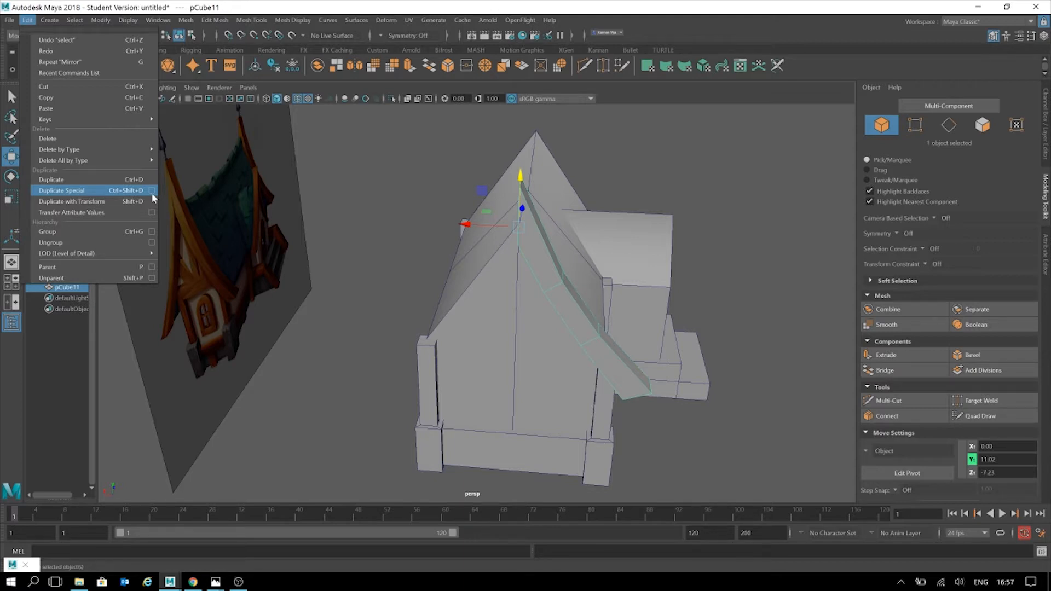
{"action": "left_click", "coordinate": [152, 191]}
{"action": "left_click_drag", "start_coordinate": [675, 163], "coordinate": [765, 145]}
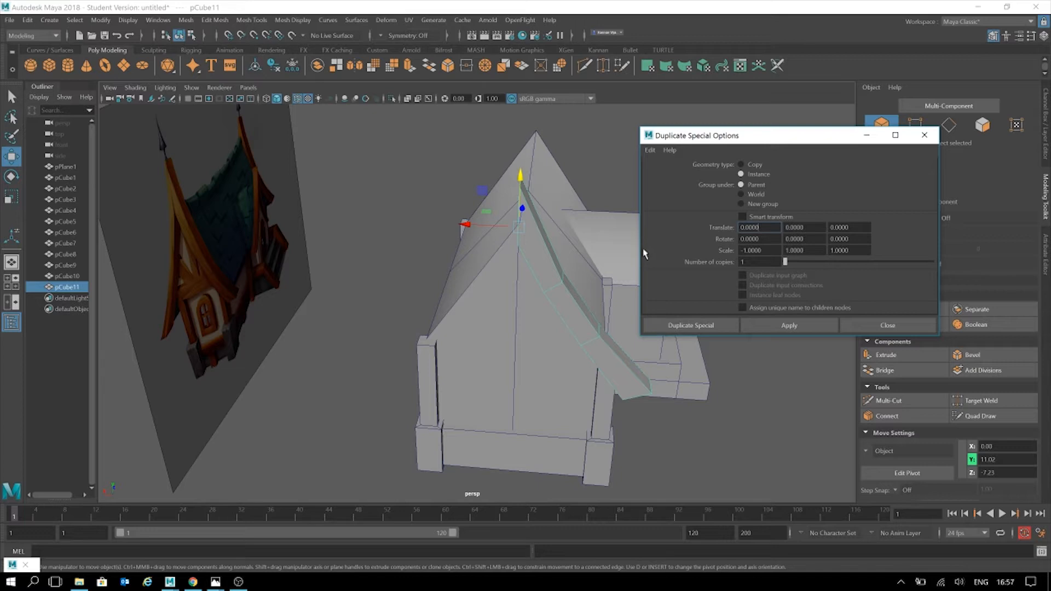
{"action": "left_click", "coordinate": [815, 327]}
{"action": "left_click_drag", "start_coordinate": [799, 427], "coordinate": [895, 278], "text": "alt"}
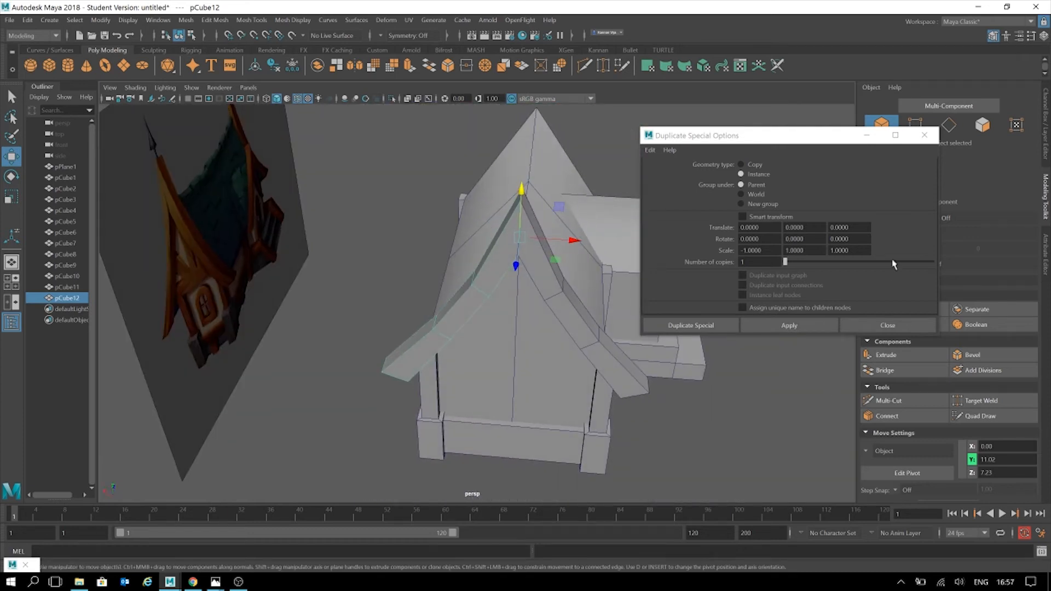
{"action": "left_click", "coordinate": [893, 326]}
{"action": "left_click_drag", "start_coordinate": [892, 327], "coordinate": [800, 291], "text": "alt"}
Select both gable beam halves, then undo back to before the mirrored instance was created.
{"action": "left_click", "coordinate": [780, 243]}
{"action": "left_click_drag", "start_coordinate": [779, 243], "coordinate": [517, 277], "text": "alt"}
{"action": "left_click", "coordinate": [499, 254]}
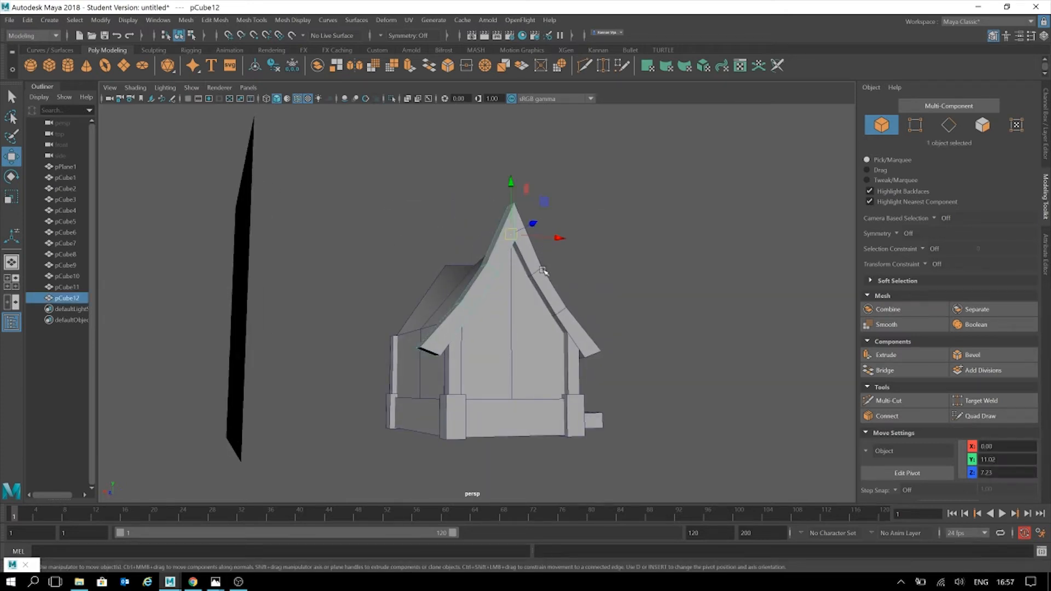
{"action": "left_click", "coordinate": [544, 271], "text": "shift"}
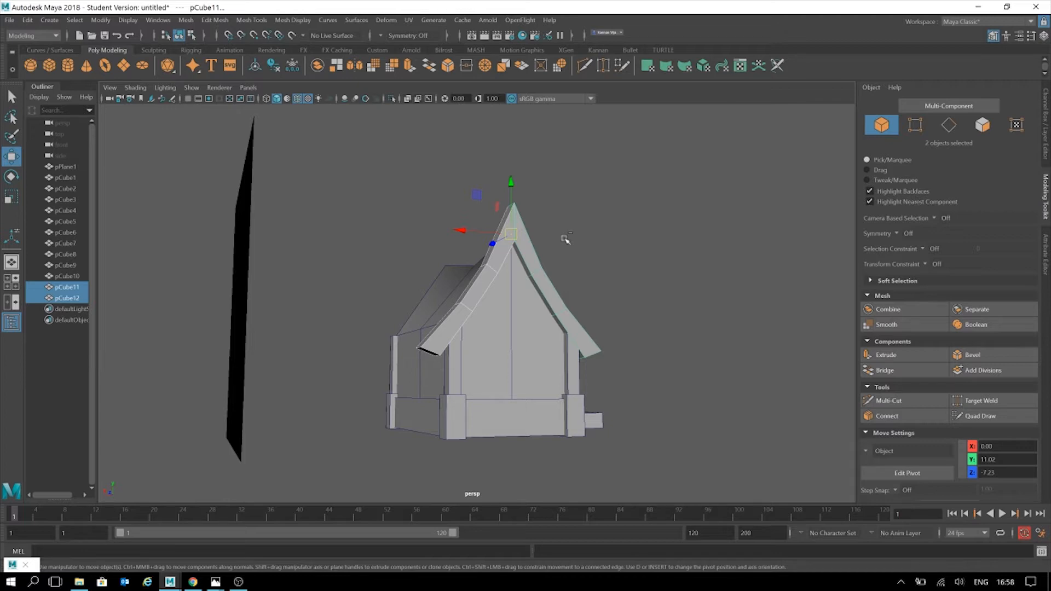
{"action": "key", "text": "ctrl+z"}
{"action": "key", "text": "ctrl+z"}
{"action": "key", "text": "ctrl+z"}
{"action": "key", "text": "ctrl+z"}
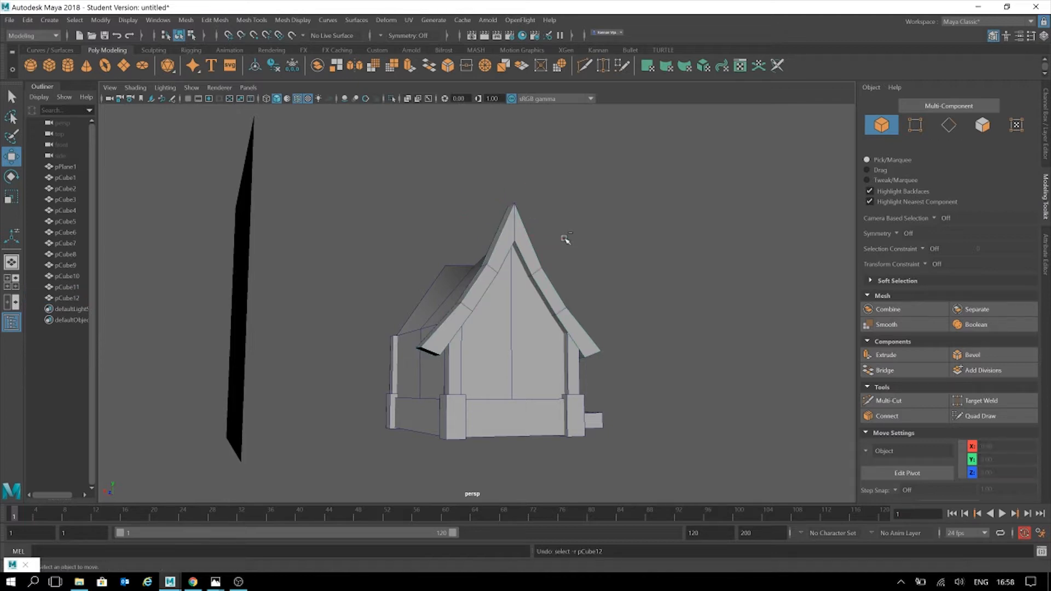
{"action": "key", "text": "ctrl+z"}
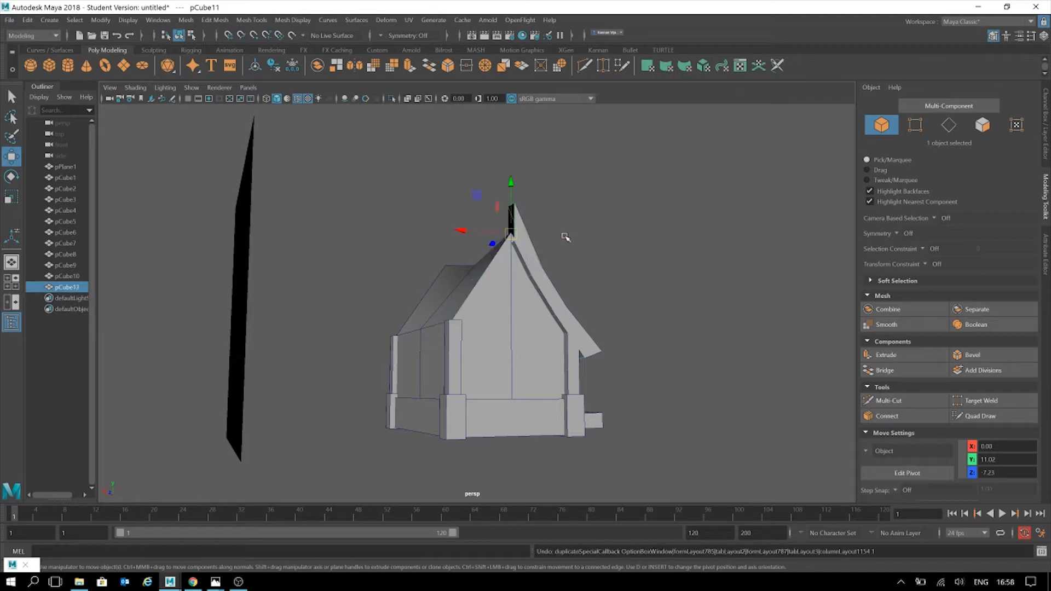
{"action": "key", "text": "ctrl+z"}
Inspect the Mirror shelf item's settings and its command in the Shelf Editor, with the gable beam selected.
{"action": "left_click_drag", "start_coordinate": [599, 277], "coordinate": [531, 271], "text": "alt"}
{"action": "left_click", "coordinate": [531, 271]}
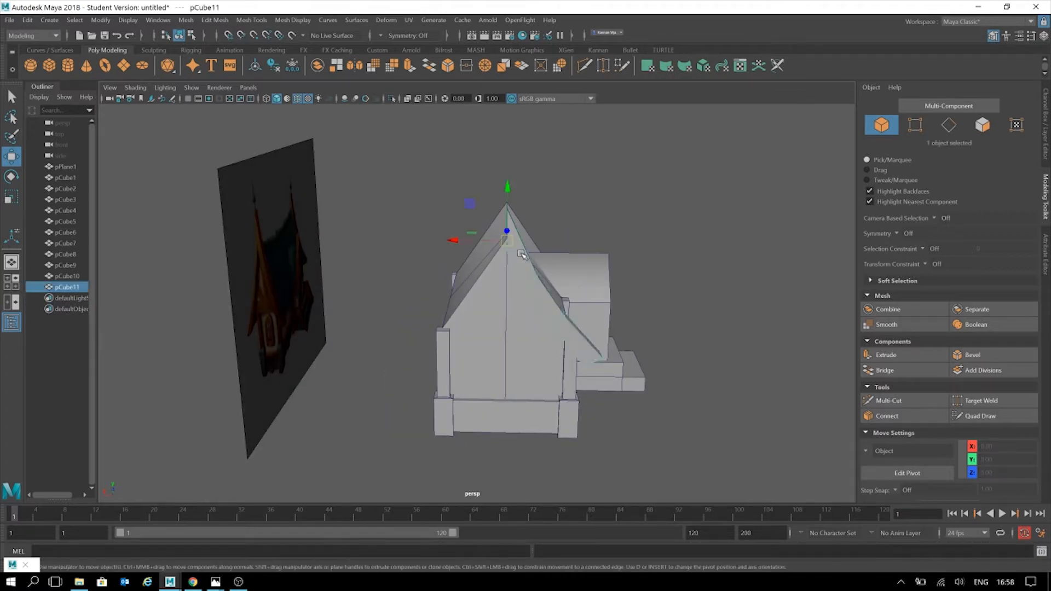
{"action": "right_click", "coordinate": [354, 65]}
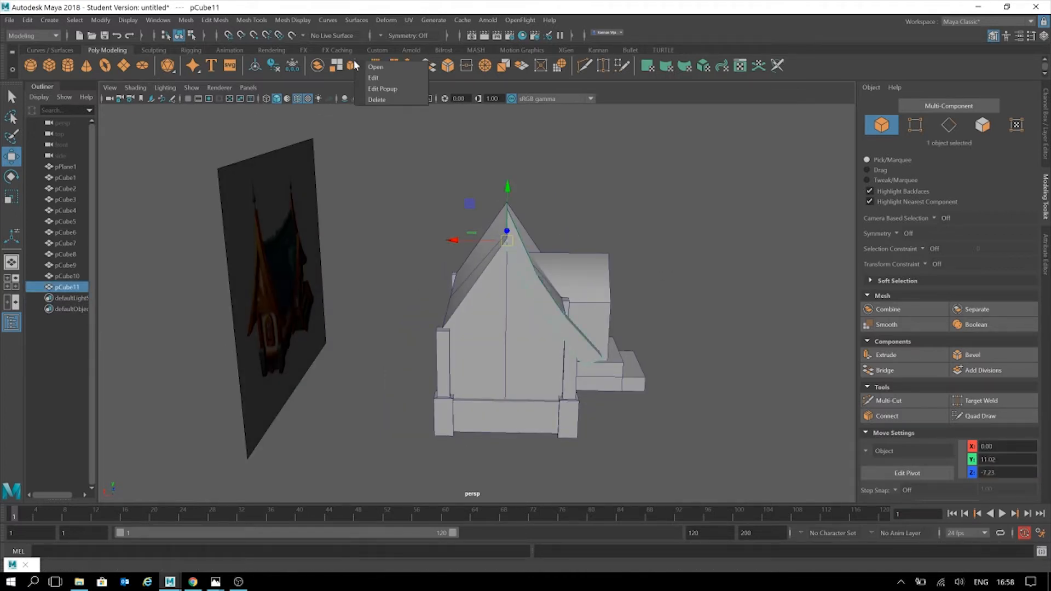
{"action": "left_click", "coordinate": [378, 78]}
{"action": "left_click_drag", "start_coordinate": [738, 161], "coordinate": [742, 148]}
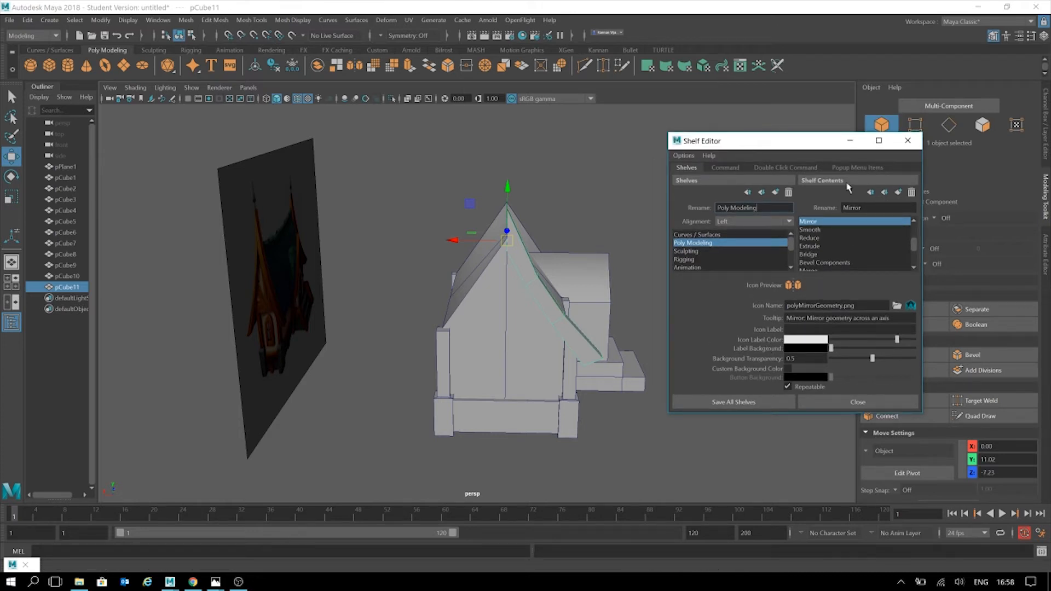
{"action": "left_click", "coordinate": [908, 140]}
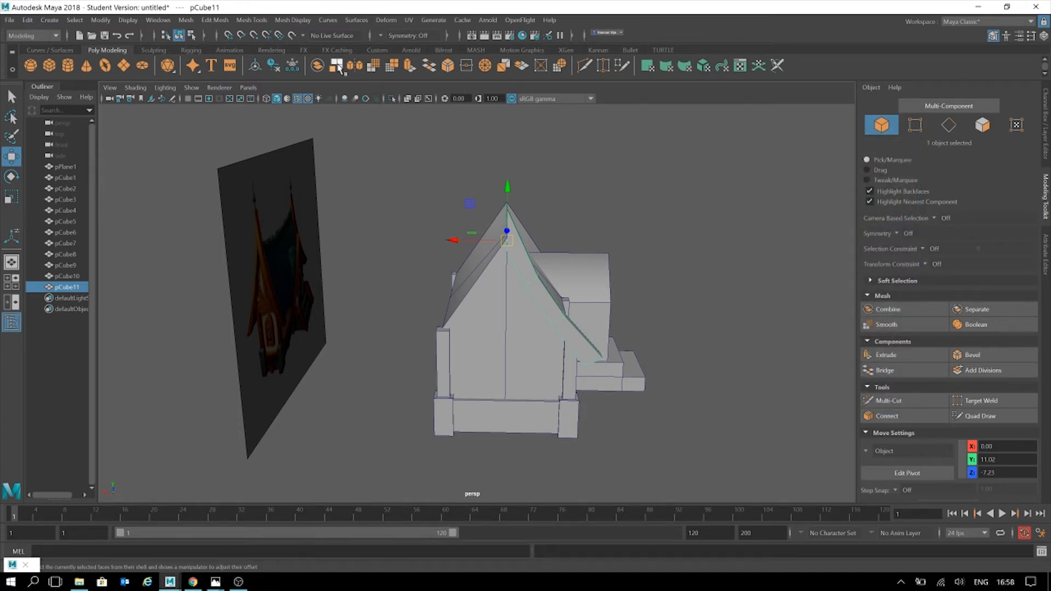
{"action": "right_click", "coordinate": [355, 69]}
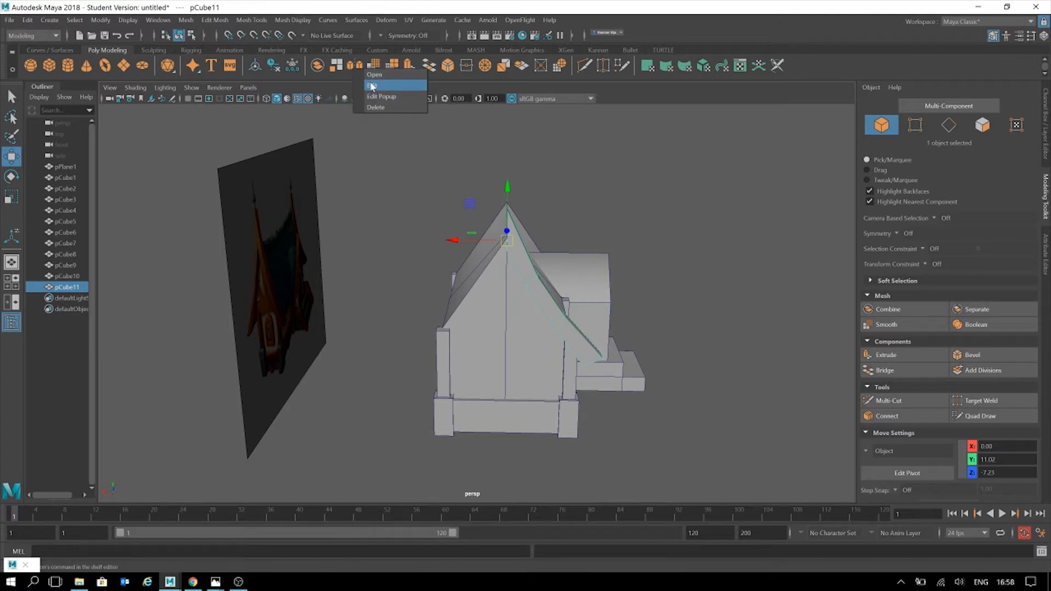
{"action": "left_click", "coordinate": [372, 86]}
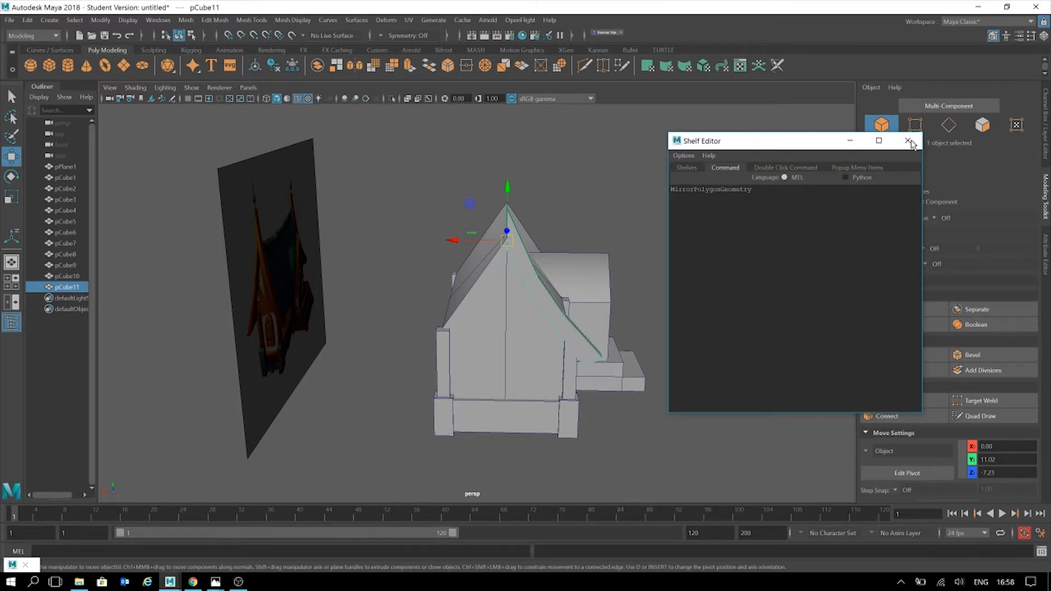
{"action": "left_click", "coordinate": [907, 141]}
Mirror the gable beam along the world X axis with a merge threshold of 2.926 and an offset of about -0.6.
{"action": "left_click", "coordinate": [359, 69]}
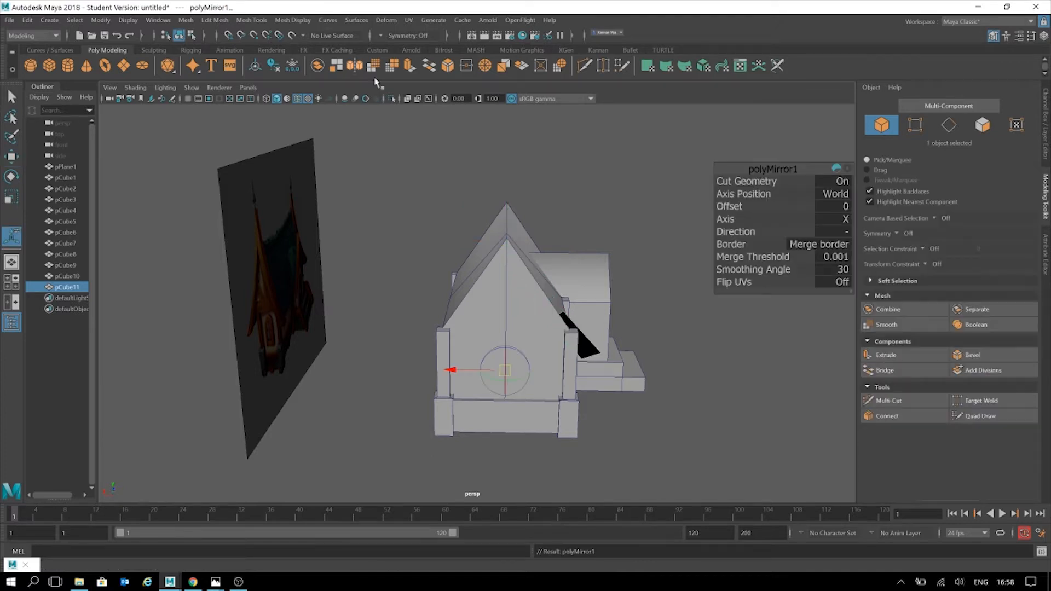
{"action": "left_click_drag", "start_coordinate": [717, 333], "coordinate": [665, 339], "text": "alt"}
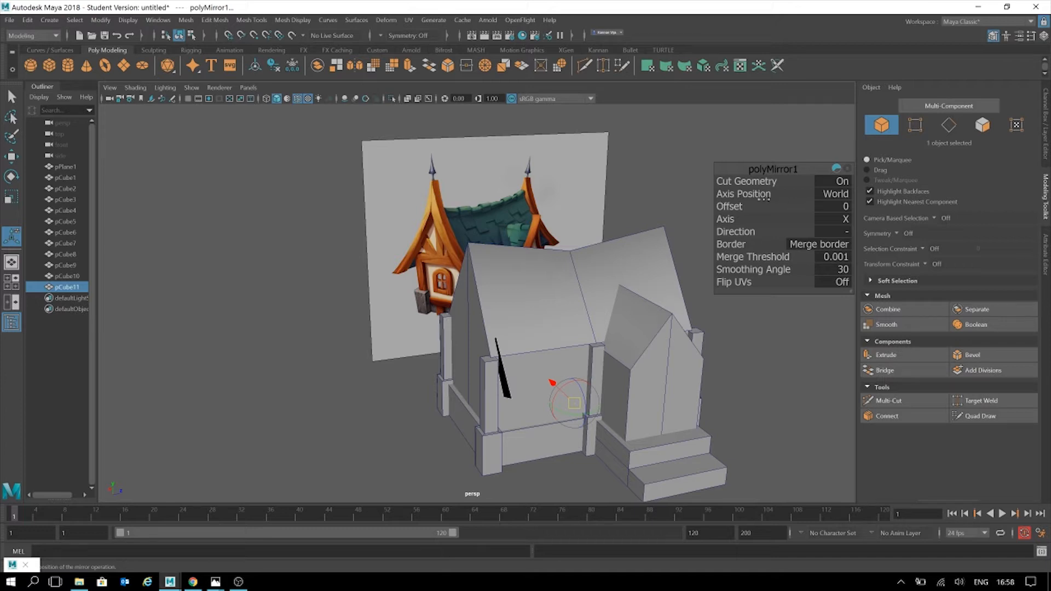
{"action": "left_click_drag", "start_coordinate": [766, 203], "coordinate": [728, 205]}
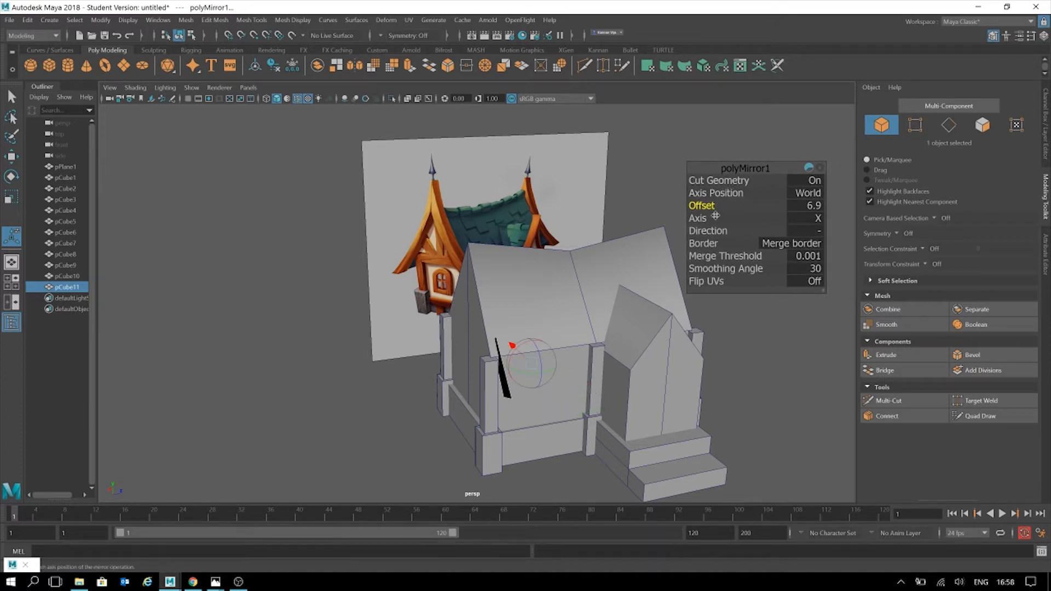
{"action": "mouse_move", "coordinate": [717, 219]}
{"action": "left_mouse_down"}
{"action": "mouse_move", "coordinate": [740, 218]}
{"action": "mouse_move", "coordinate": [718, 203]}
{"action": "mouse_move", "coordinate": [743, 201]}
{"action": "mouse_move", "coordinate": [728, 204]}
{"action": "left_mouse_up"}
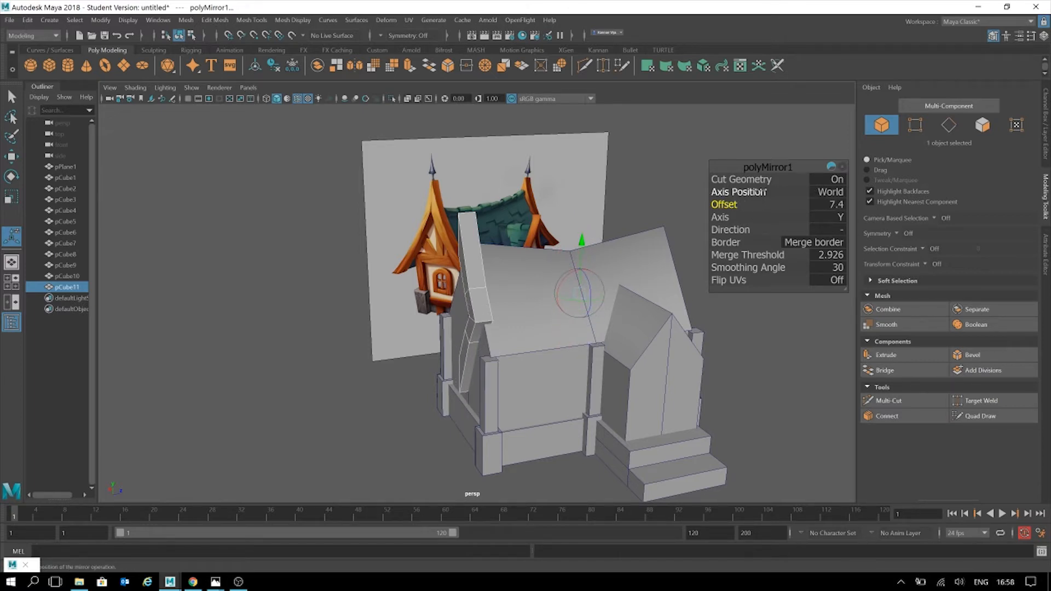
{"action": "left_click", "coordinate": [733, 217]}
{"action": "left_click_drag", "start_coordinate": [745, 213], "coordinate": [703, 206]}
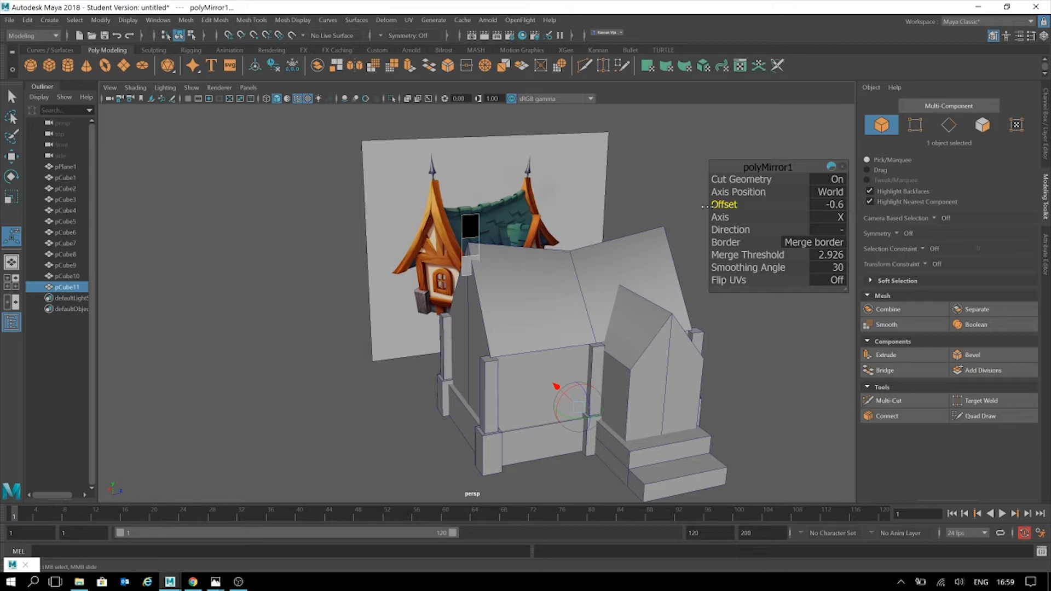
Switch the mirror direction to + and set its offset to 0.4 so the gable beam's halves meet at the peak.
{"action": "left_click_drag", "start_coordinate": [605, 268], "coordinate": [722, 212], "text": "alt"}
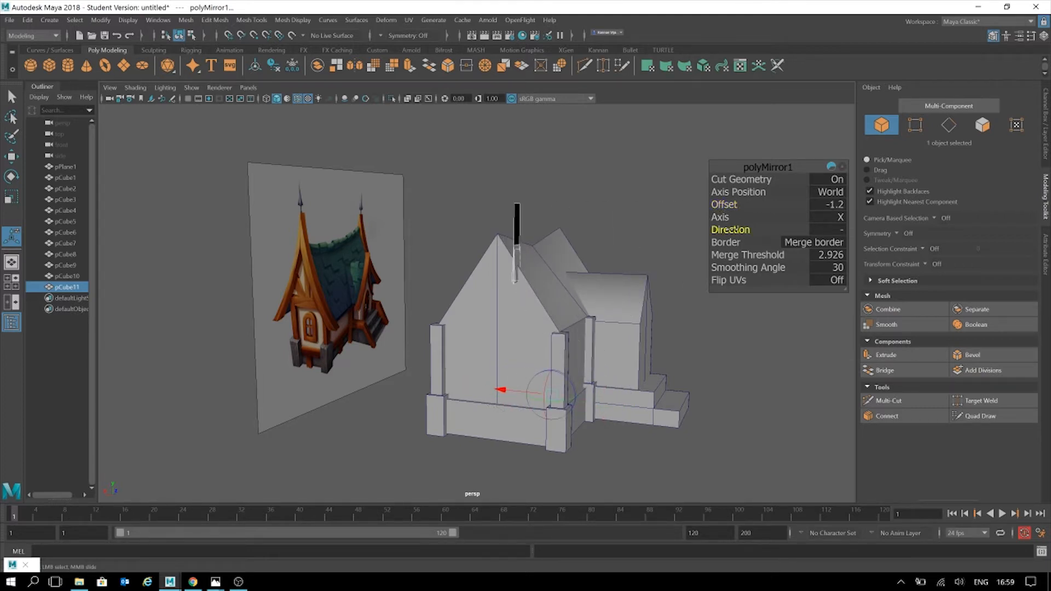
{"action": "left_click", "coordinate": [733, 229]}
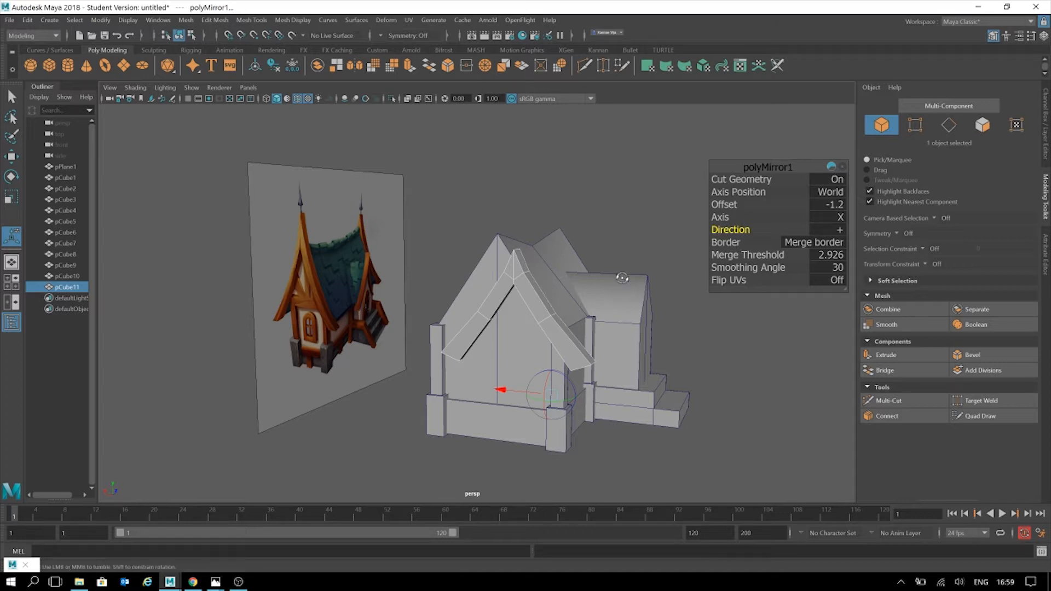
{"action": "left_click_drag", "start_coordinate": [623, 277], "coordinate": [597, 276], "text": "alt"}
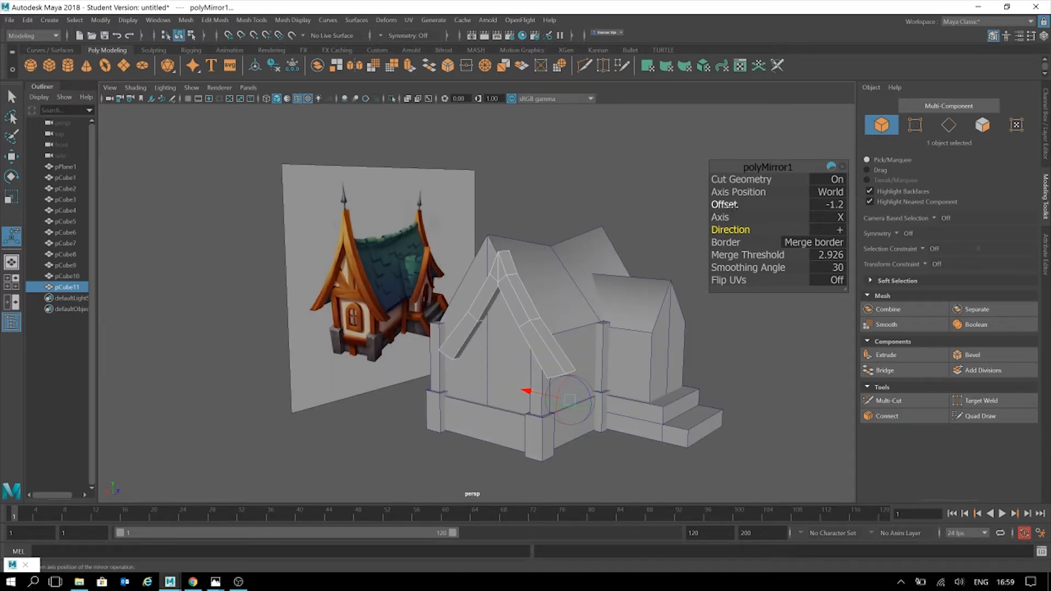
{"action": "left_click_drag", "start_coordinate": [733, 206], "coordinate": [739, 214]}
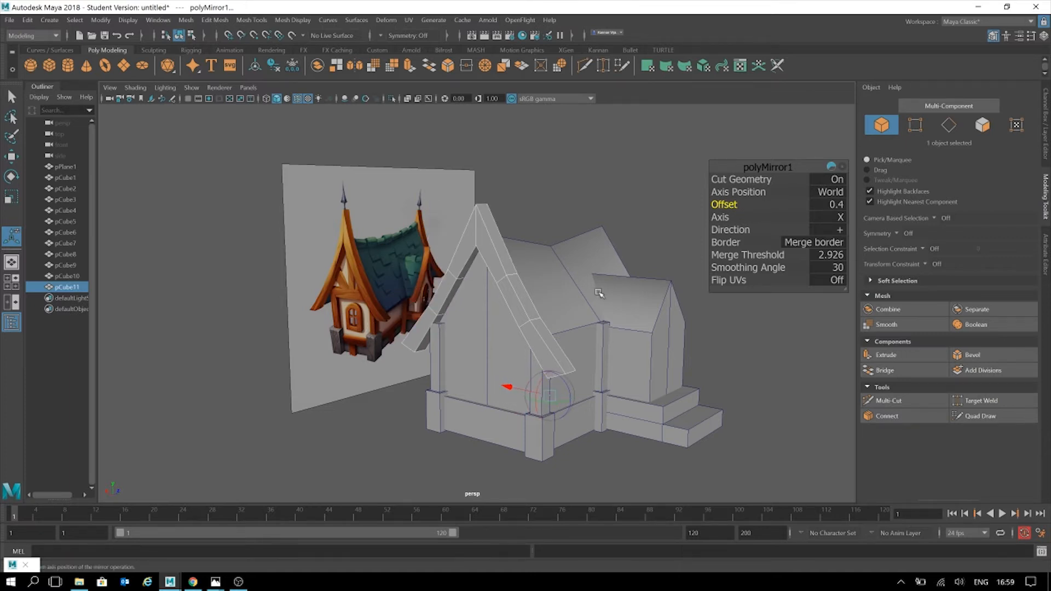
{"action": "left_click_drag", "start_coordinate": [600, 294], "coordinate": [618, 285], "text": "alt"}
{"action": "key", "text": "w"}
{"action": "left_click", "coordinate": [770, 334]}
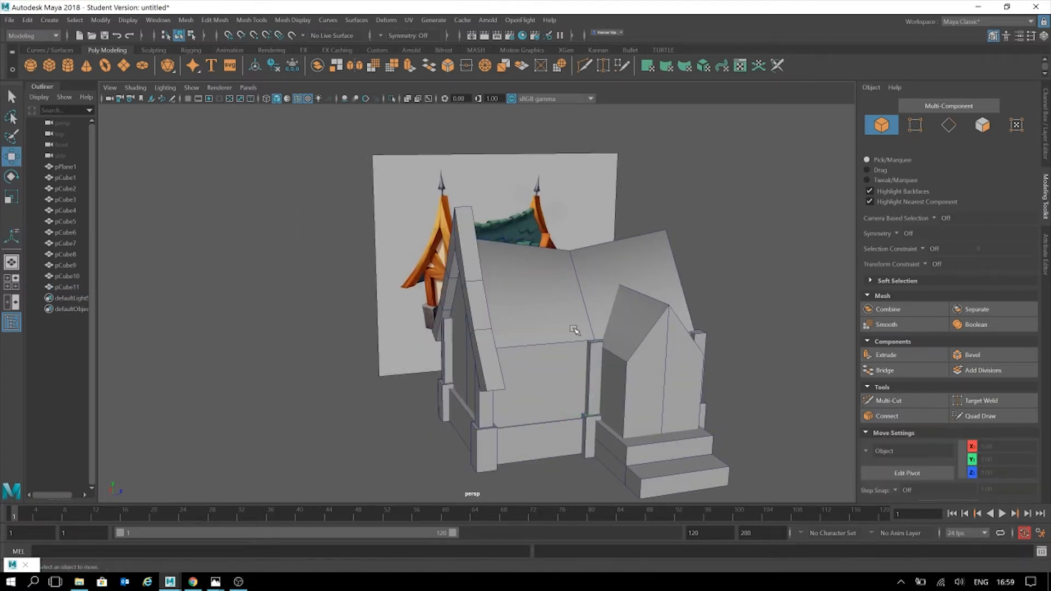
Select the front gable beam and review the Mirror command's options for axis, direction and merging.
{"action": "left_click_drag", "start_coordinate": [405, 327], "coordinate": [619, 331], "text": "alt"}
{"action": "left_click", "coordinate": [533, 267]}
{"action": "left_click_drag", "start_coordinate": [723, 307], "coordinate": [602, 298], "text": "alt"}
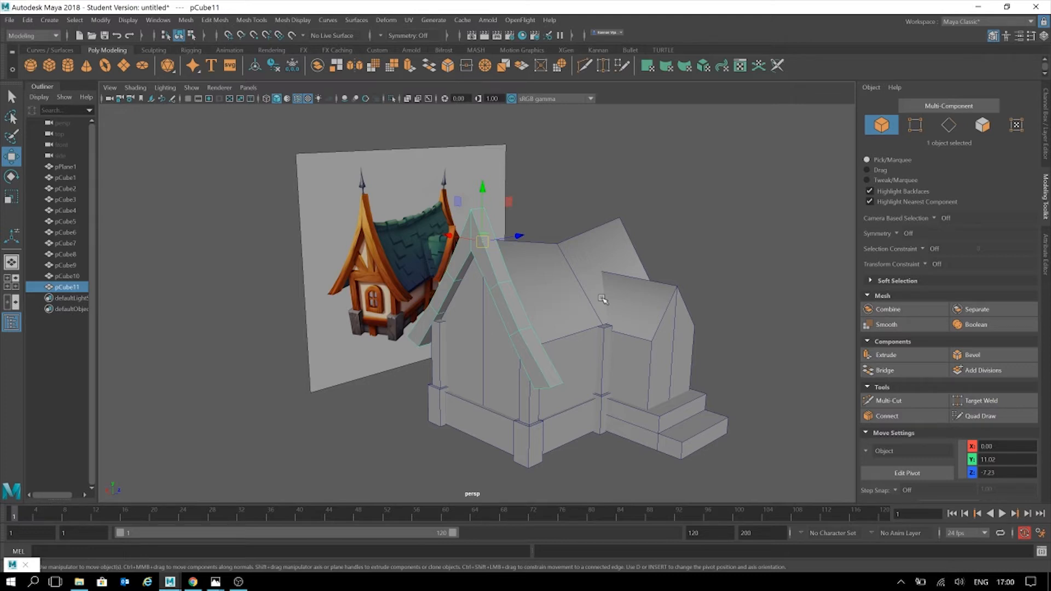
{"action": "mouse_move", "coordinate": [683, 317]}
{"action": "left_mouse_down", "text": "alt"}
{"action": "mouse_move", "coordinate": [665, 322]}
{"action": "mouse_move", "coordinate": [684, 315]}
{"action": "left_mouse_up", "text": "alt"}
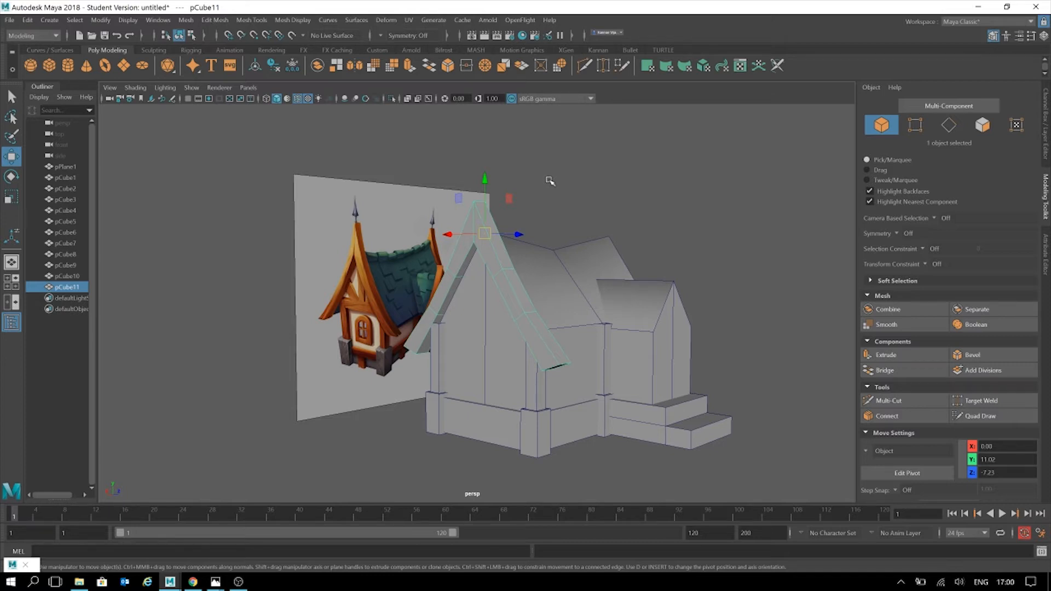
{"action": "left_click", "coordinate": [293, 21]}
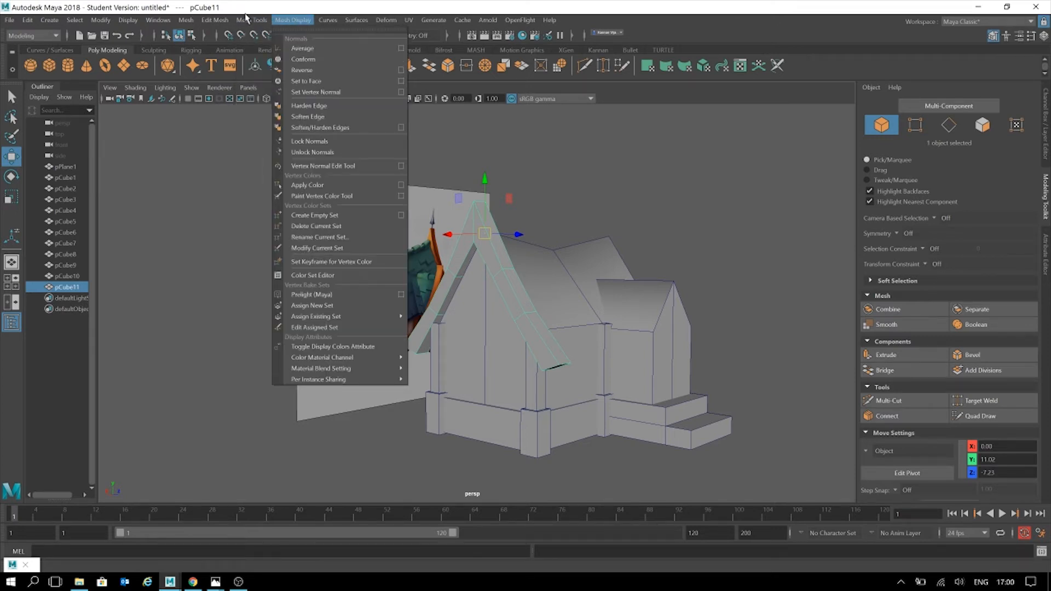
{"action": "left_click", "coordinate": [249, 20]}
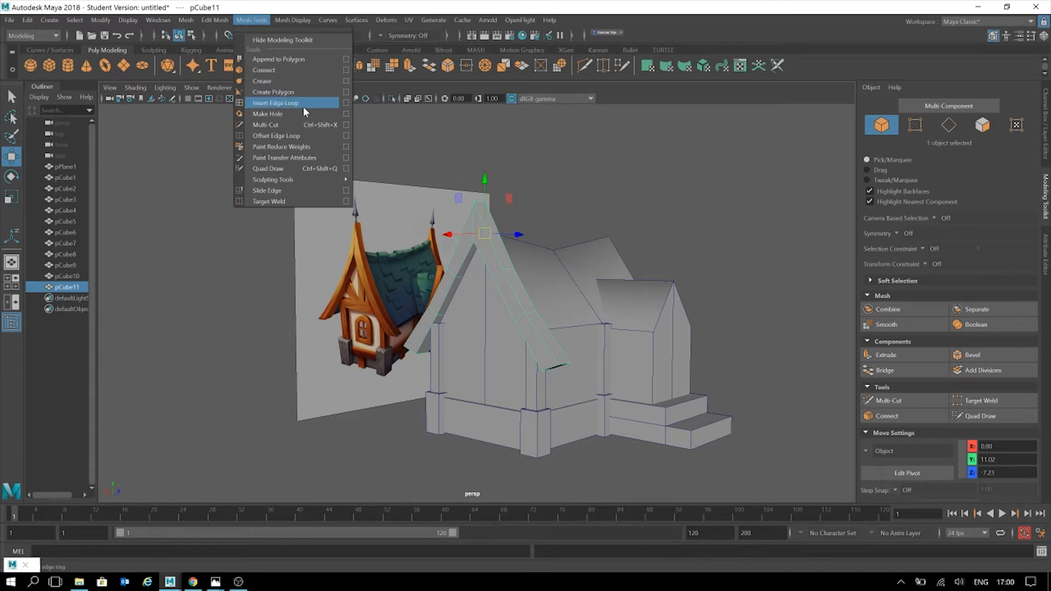
{"action": "left_click", "coordinate": [215, 19]}
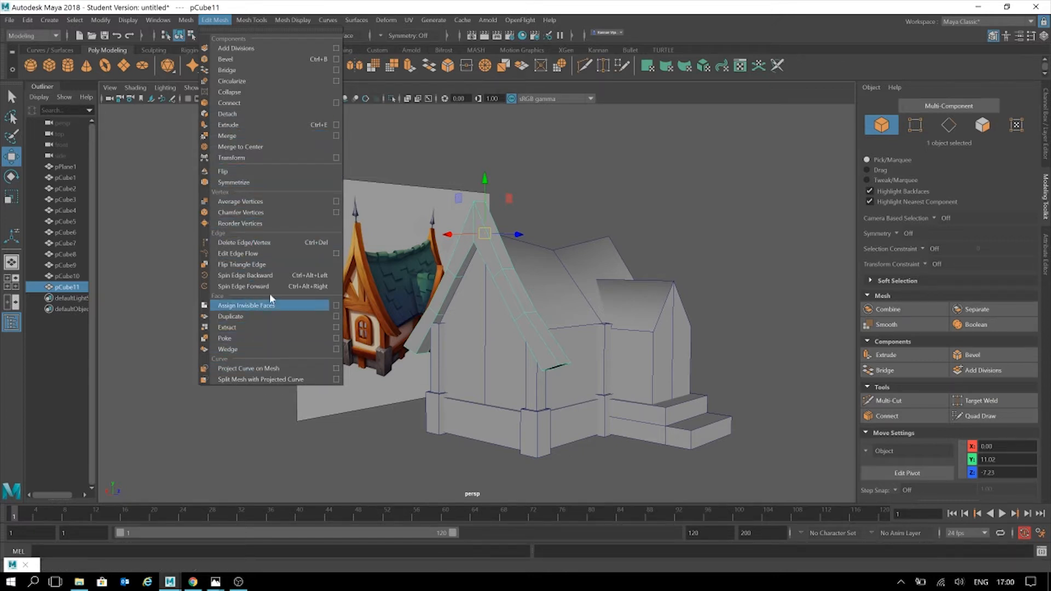
{"action": "left_click", "coordinate": [186, 20]}
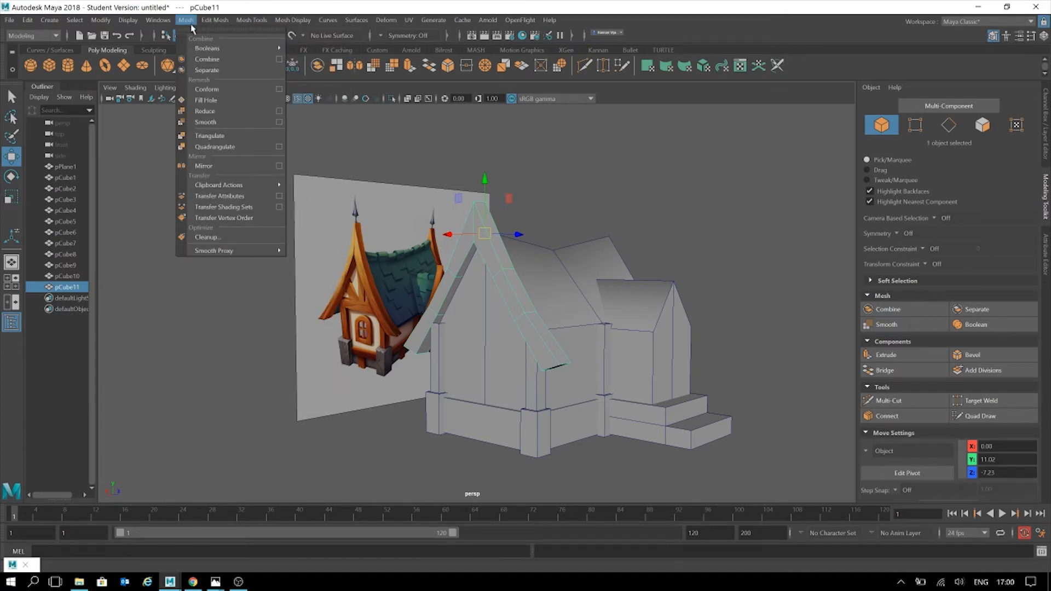
{"action": "left_click", "coordinate": [280, 167]}
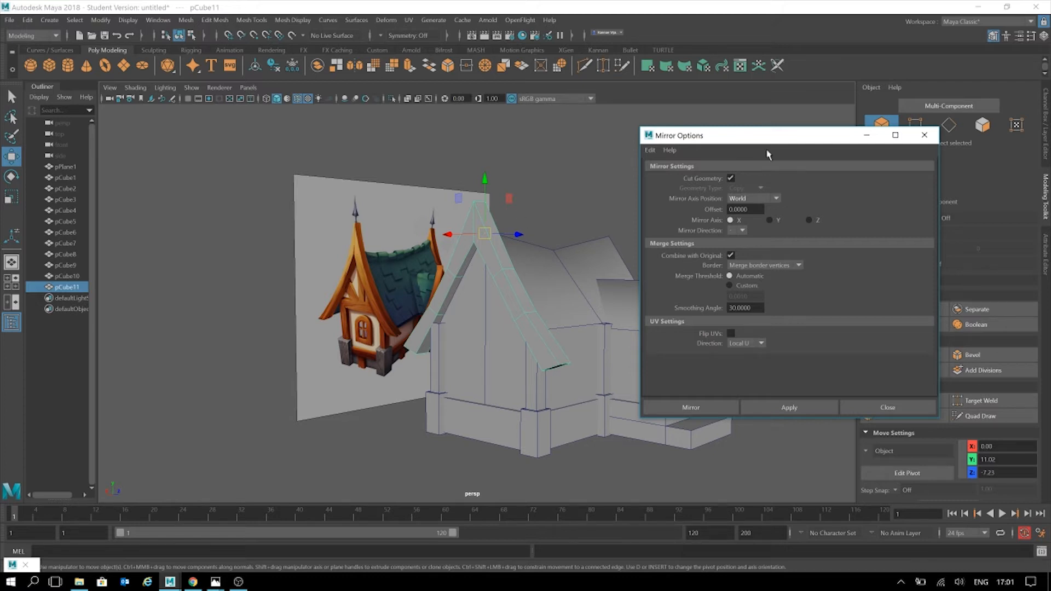
{"action": "left_click", "coordinate": [735, 230]}
{"action": "left_click", "coordinate": [912, 410]}
{"action": "left_click", "coordinate": [911, 410]}
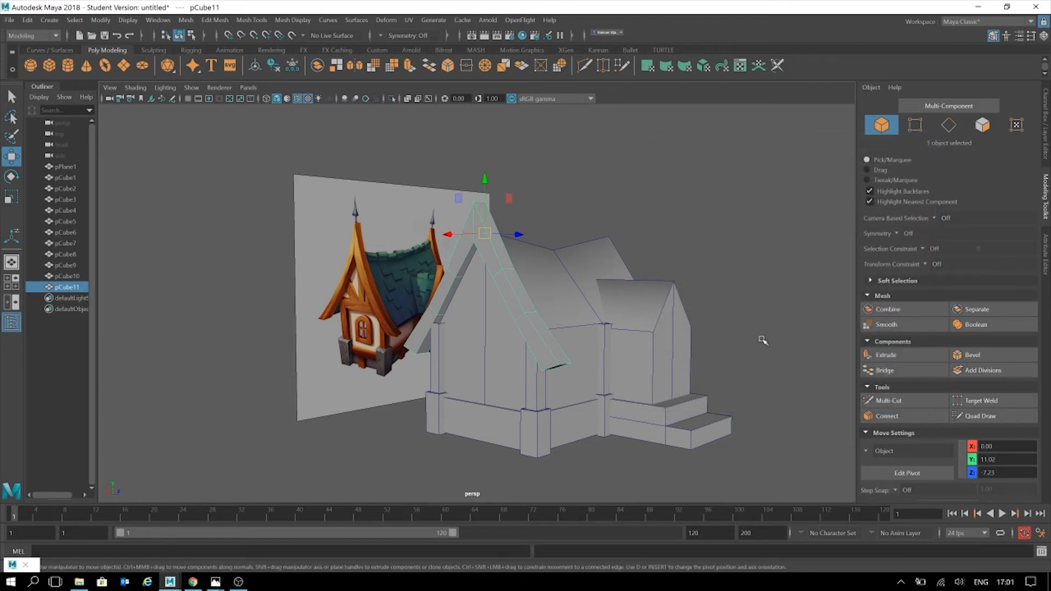
Try lengthening the house's upper body and stone base along the Z axis, undoing each change.
{"action": "left_click", "coordinate": [737, 289]}
{"action": "left_click_drag", "start_coordinate": [724, 234], "coordinate": [629, 249], "text": "alt"}
{"action": "left_click", "coordinate": [452, 319]}
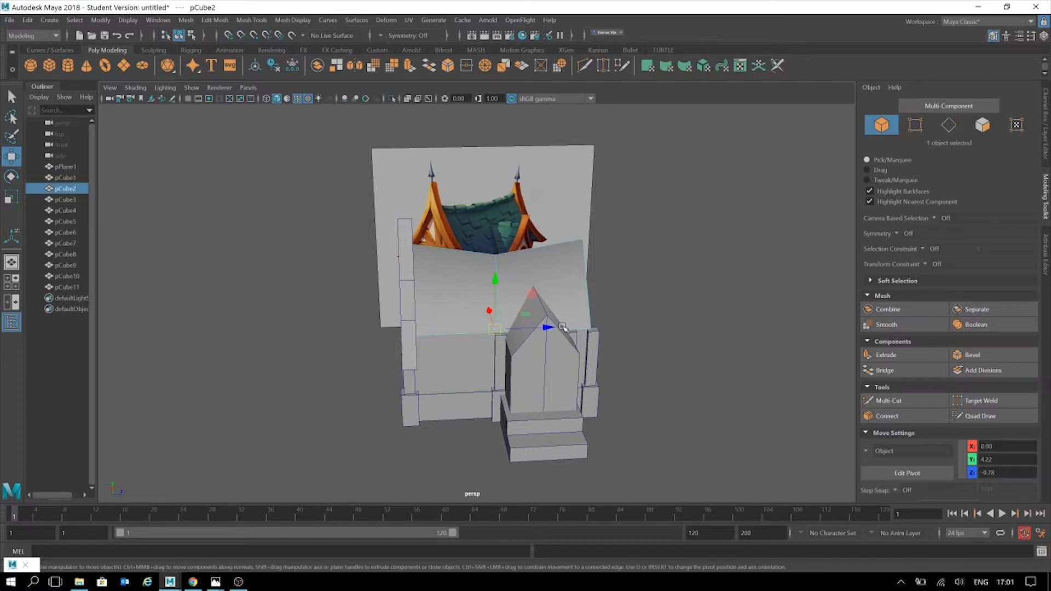
{"action": "key", "text": "r"}
{"action": "left_click_drag", "start_coordinate": [639, 356], "coordinate": [633, 357], "text": "alt"}
{"action": "left_click_drag", "start_coordinate": [543, 337], "coordinate": [559, 343]}
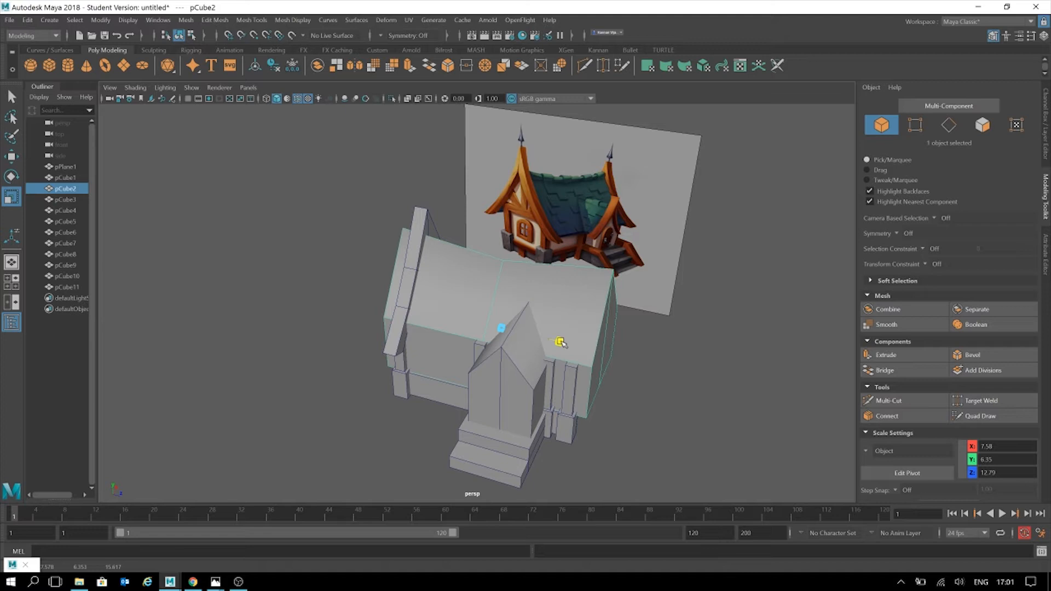
{"action": "key", "text": "ctrl+z"}
{"action": "left_click", "coordinate": [446, 399], "text": "shift"}
{"action": "left_click_drag", "start_coordinate": [526, 409], "coordinate": [573, 364], "text": "alt"}
{"action": "key", "text": "w"}
{"action": "key", "text": "ctrl+z"}
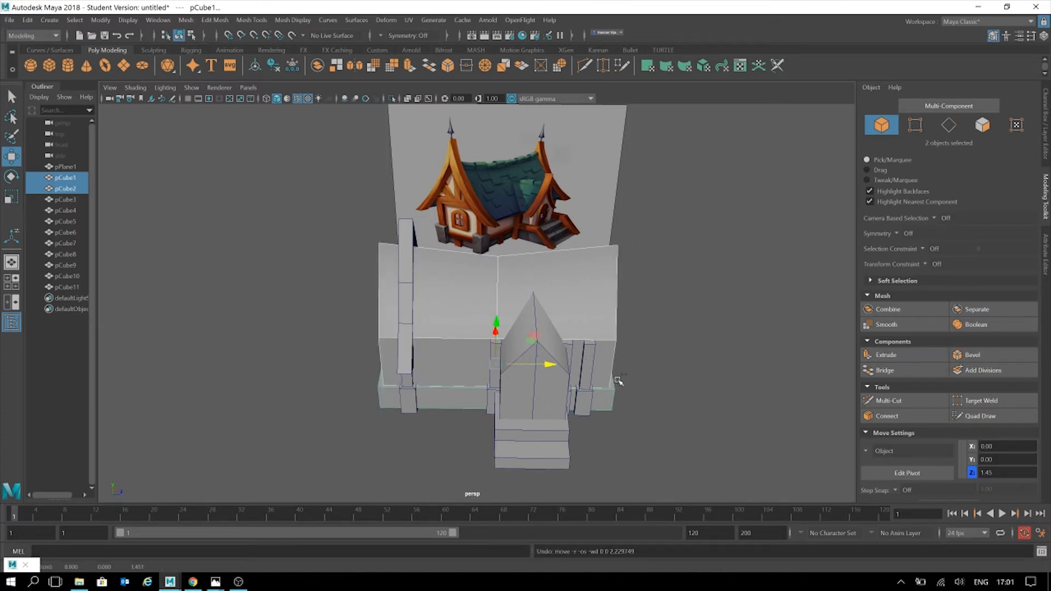
{"action": "key", "text": "ctrl+z"}
{"action": "left_click", "coordinate": [703, 383]}
{"action": "left_click_drag", "start_coordinate": [657, 386], "coordinate": [605, 347], "text": "alt"}
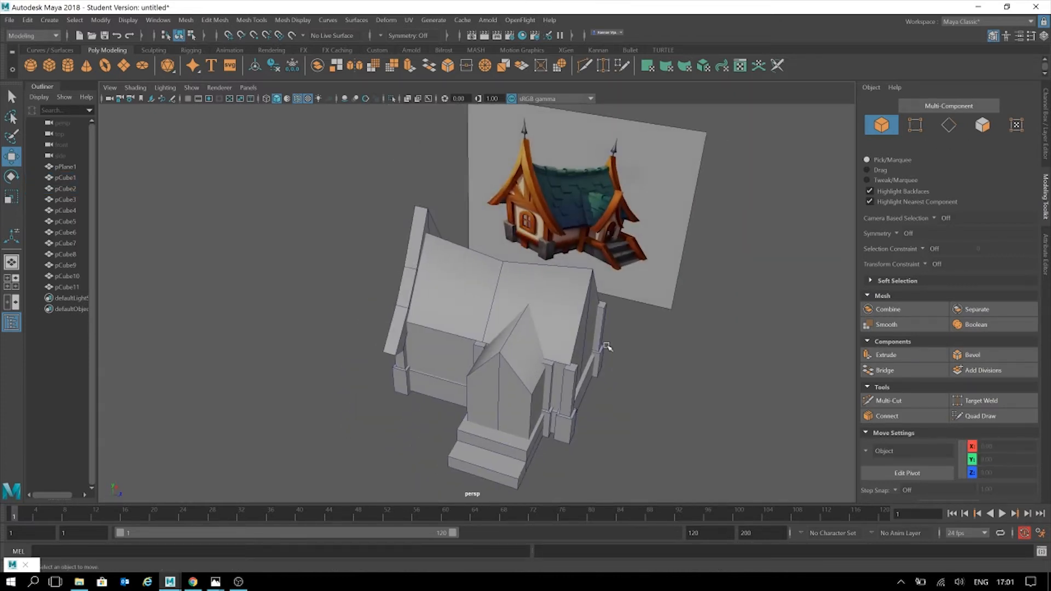
Duplicate the gable beam and move the copy along Z to the opposite gable end, at about 5.96.
{"action": "left_click", "coordinate": [537, 290]}
{"action": "left_click_drag", "start_coordinate": [537, 290], "coordinate": [459, 247], "text": "alt"}
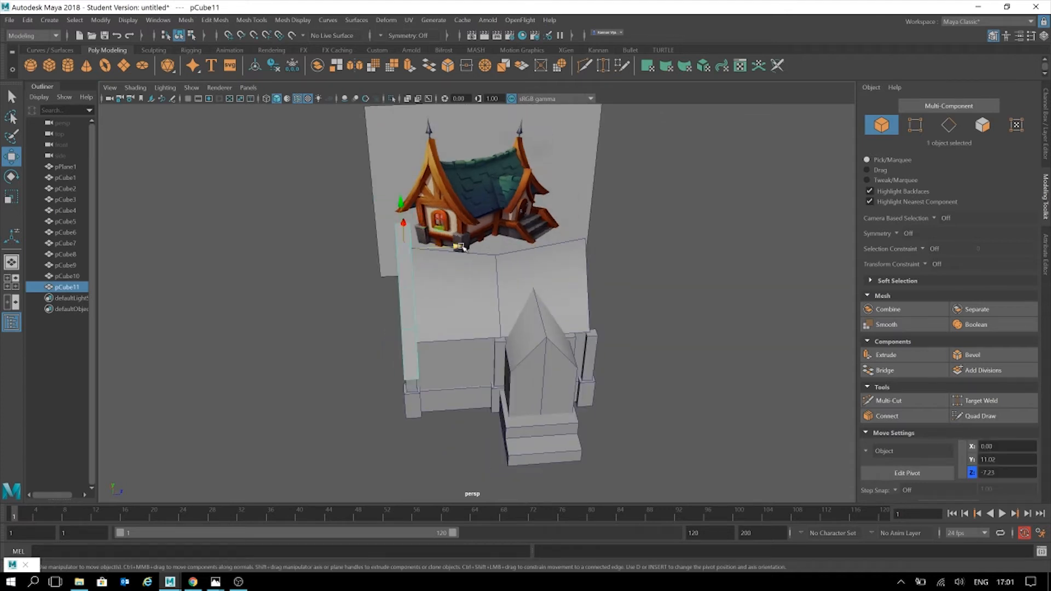
{"action": "key", "text": "ctrl+d"}
{"action": "middle_click_drag", "start_coordinate": [459, 247], "coordinate": [642, 262]}
{"action": "left_click_drag", "start_coordinate": [642, 262], "coordinate": [637, 286]}
{"action": "left_click", "coordinate": [638, 320]}
{"action": "left_click_drag", "start_coordinate": [427, 350], "coordinate": [526, 333], "text": "alt"}
Duplicate the far gable beam, move the copy out in front of the porch and rotate it exactly 90° about Y.
{"action": "left_click", "coordinate": [559, 278]}
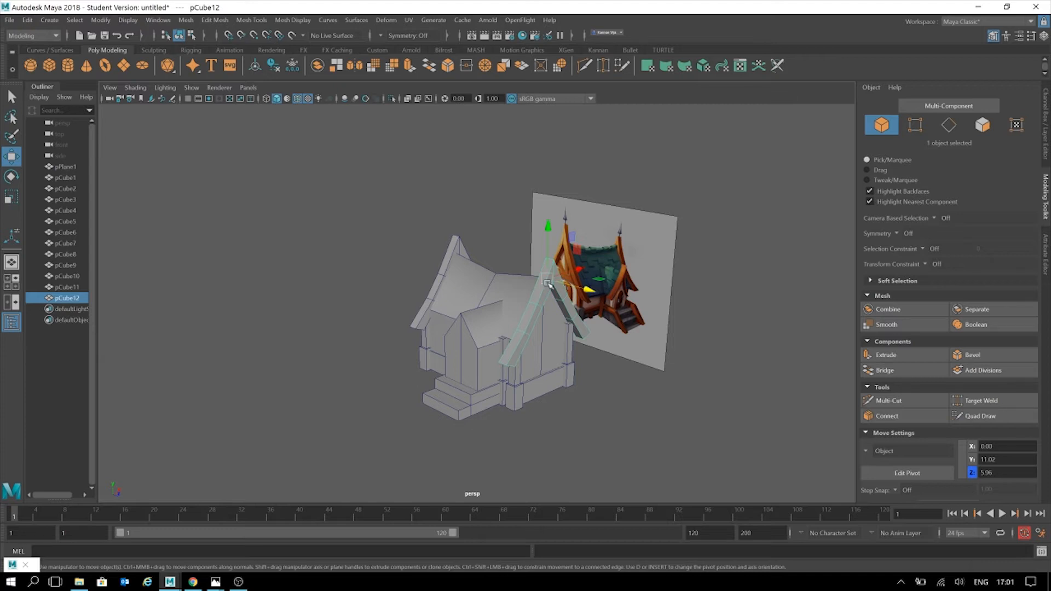
{"action": "key", "text": "ctrl+d"}
{"action": "left_click_drag", "start_coordinate": [578, 271], "coordinate": [431, 318]}
{"action": "key", "text": "e"}
{"action": "left_click", "coordinate": [1046, 125]}
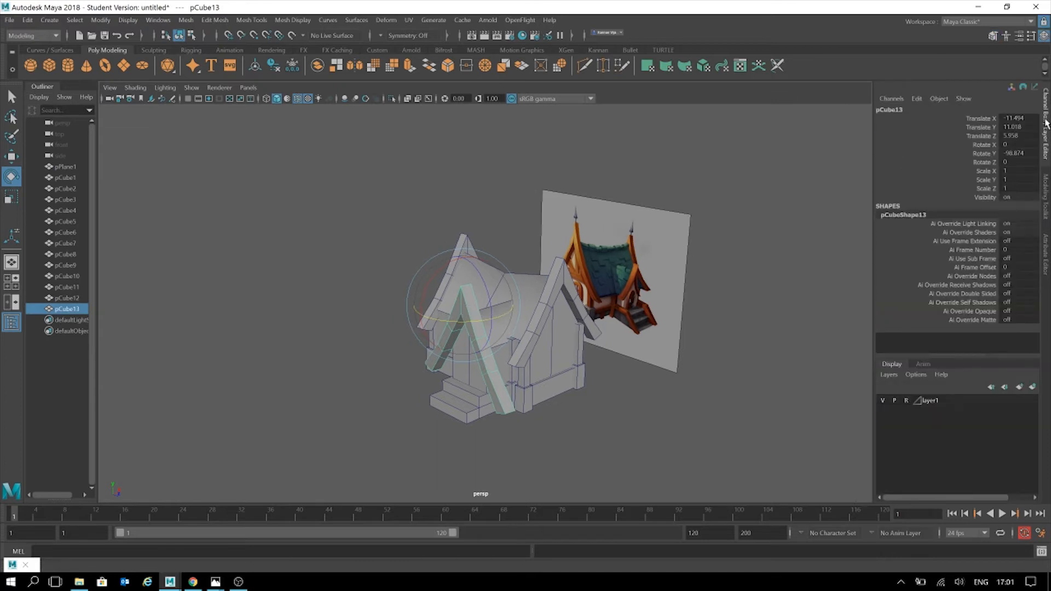
{"action": "double_click", "coordinate": [1021, 153]}
{"action": "type", "text": "-90"}
{"action": "key", "text": "Return"}
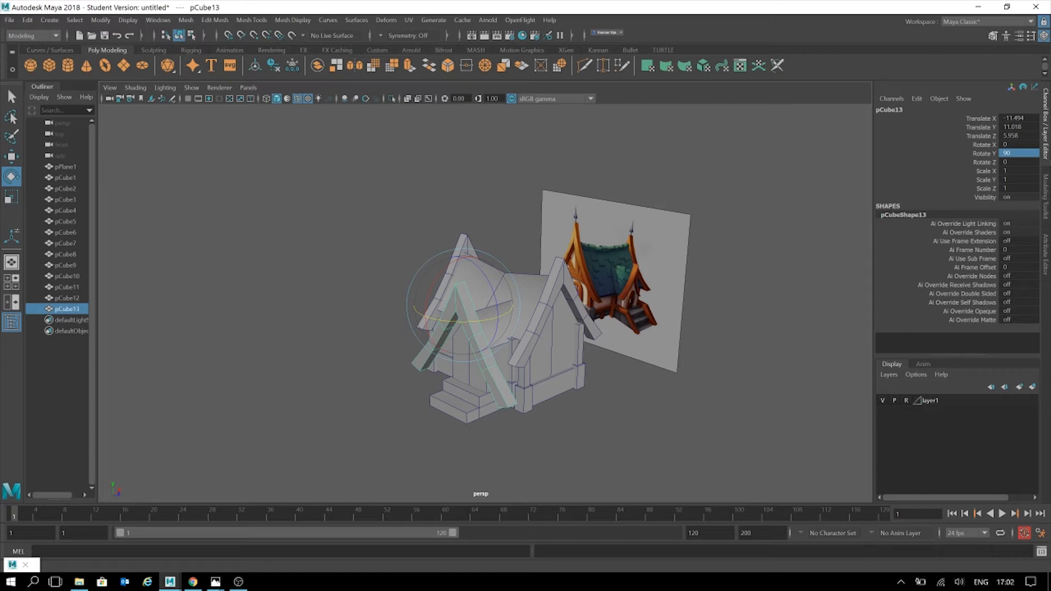
Move the rotated beam copy toward the porch to X -8.134 and scale it uniformly to 0.57.
{"action": "left_click_drag", "start_coordinate": [870, 268], "coordinate": [823, 277], "text": "alt"}
{"action": "key", "text": "w"}
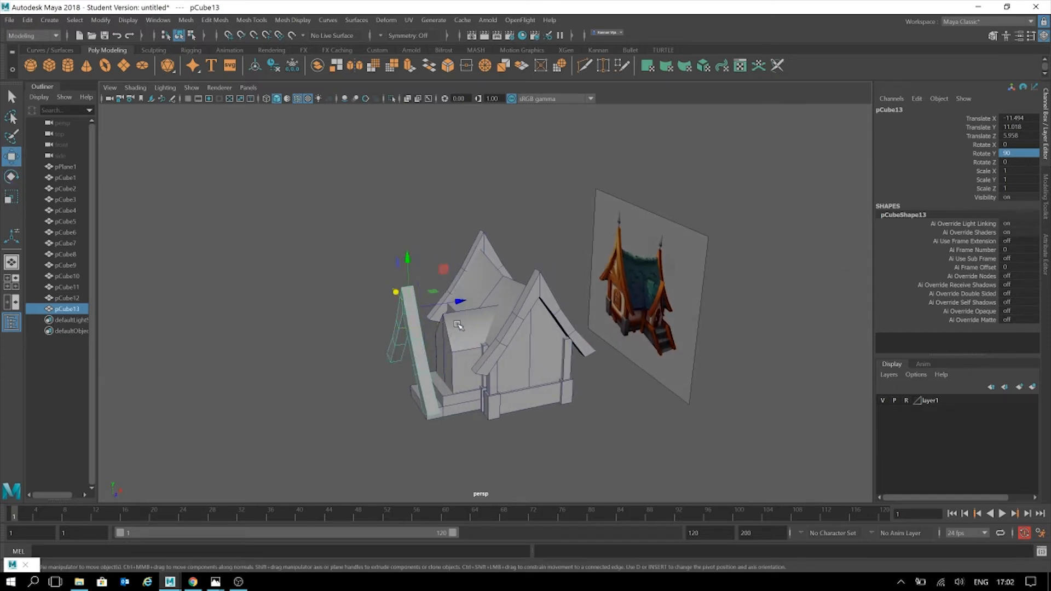
{"action": "left_click_drag", "start_coordinate": [460, 301], "coordinate": [433, 310]}
{"action": "key", "text": "r"}
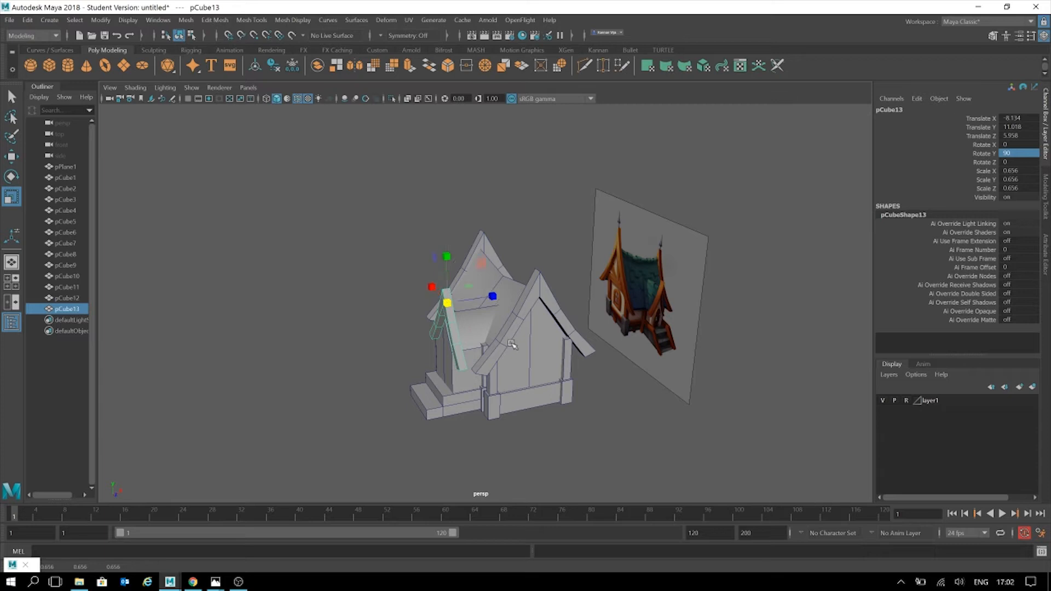
{"action": "left_click_drag", "start_coordinate": [510, 344], "coordinate": [613, 326], "text": "alt"}
{"action": "scroll", "coordinate": [611, 317], "scroll_direction": "up", "scroll_amount": 3}
{"action": "left_click_drag", "start_coordinate": [621, 255], "coordinate": [610, 256]}
Move the scaled beam onto the porch's gable so it follows the small roof's front edges.
{"action": "key", "text": "w"}
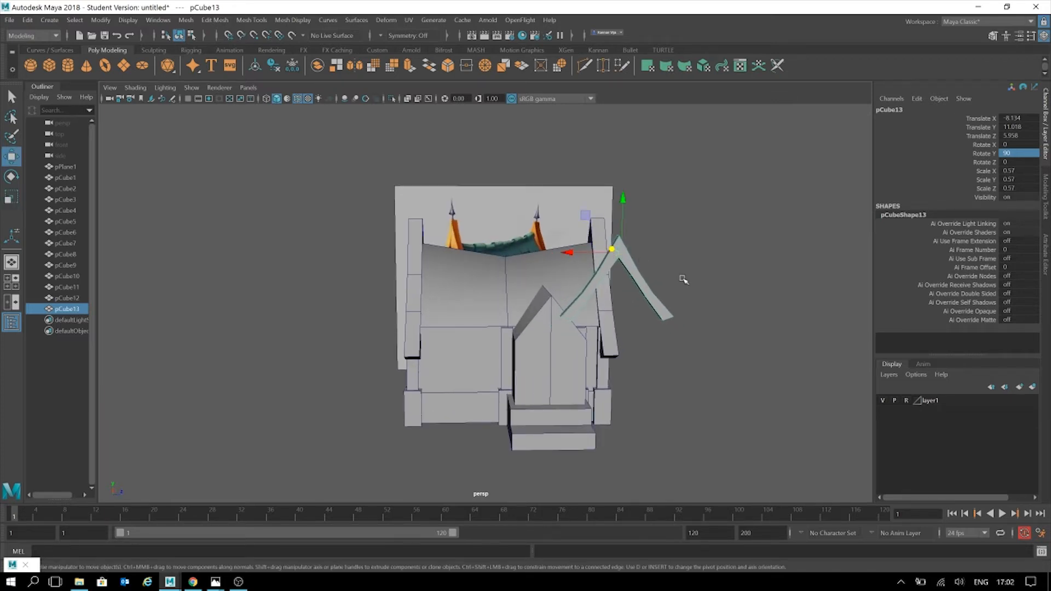
{"action": "left_click_drag", "start_coordinate": [567, 256], "coordinate": [614, 252]}
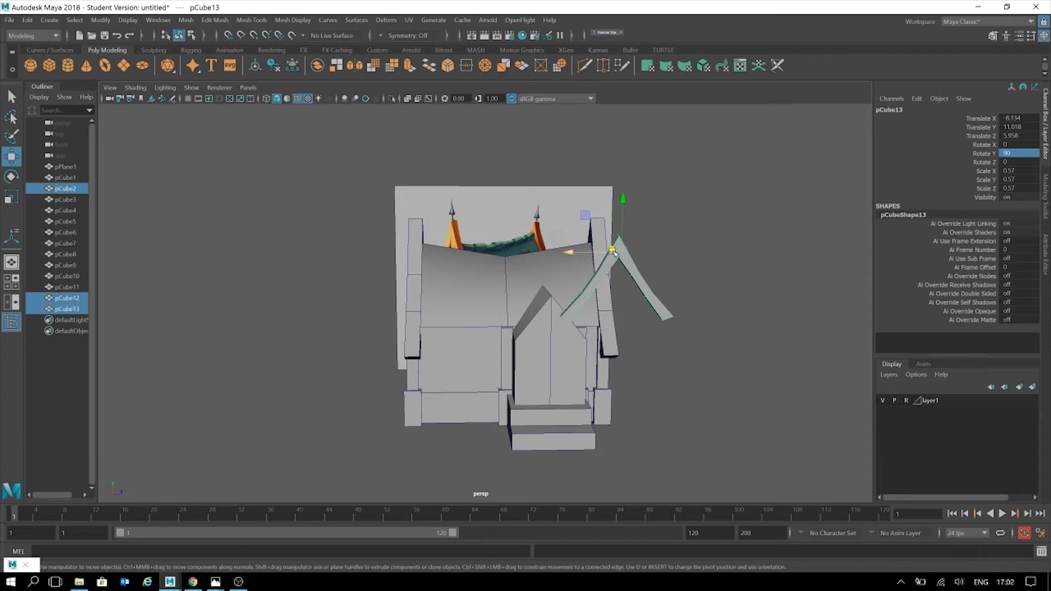
{"action": "left_click", "coordinate": [628, 253]}
{"action": "left_click_drag", "start_coordinate": [603, 251], "coordinate": [559, 265]}
{"action": "left_click_drag", "start_coordinate": [560, 267], "coordinate": [644, 351], "text": "alt"}
{"action": "left_click_drag", "start_coordinate": [566, 274], "coordinate": [556, 265]}
{"action": "left_click_drag", "start_coordinate": [646, 324], "coordinate": [615, 287], "text": "alt"}
{"action": "left_click", "coordinate": [720, 291]}
{"action": "left_click_drag", "start_coordinate": [624, 322], "coordinate": [679, 336], "text": "alt"}
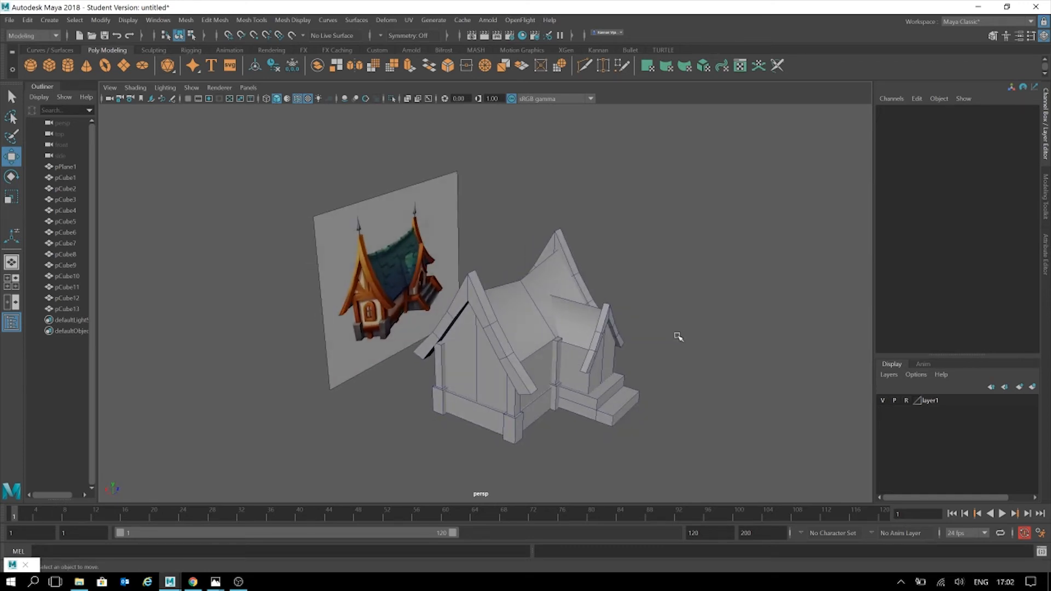
{"action": "key", "text": "alt"}
{"action": "mouse_move", "coordinate": [676, 334]}
{"action": "right_mouse_down"}
{"action": "mouse_move", "coordinate": [689, 340]}
{"action": "mouse_move", "coordinate": [692, 330]}
{"action": "mouse_move", "coordinate": [662, 333]}
{"action": "right_mouse_up"}
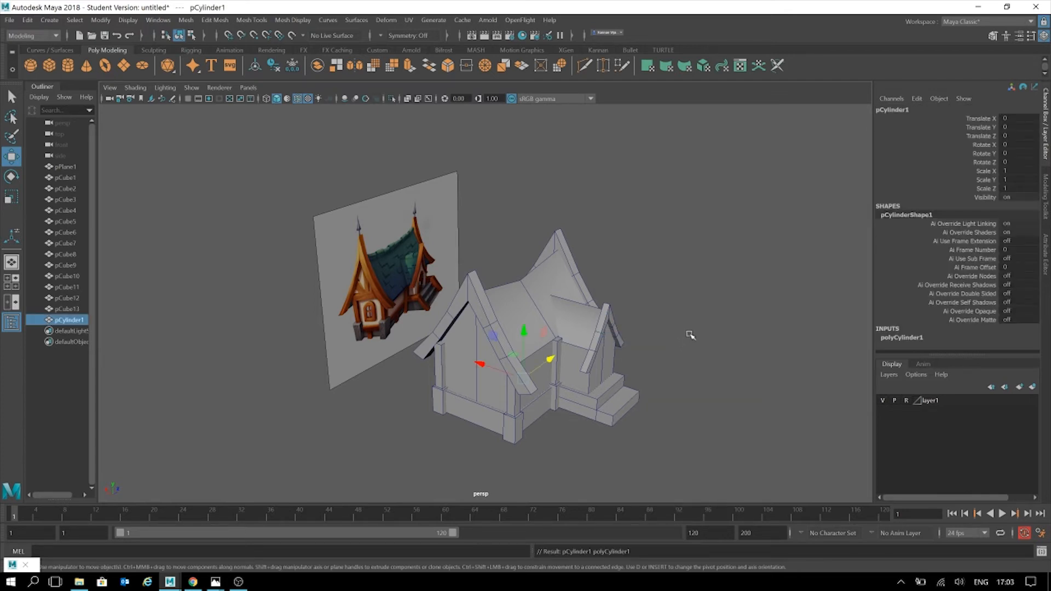
{"action": "key", "text": "ctrl+z"}
Examine the blocked-out house from several angles against the reference image, including the front corner post.
{"action": "left_click_drag", "start_coordinate": [617, 312], "coordinate": [702, 375], "text": "alt"}
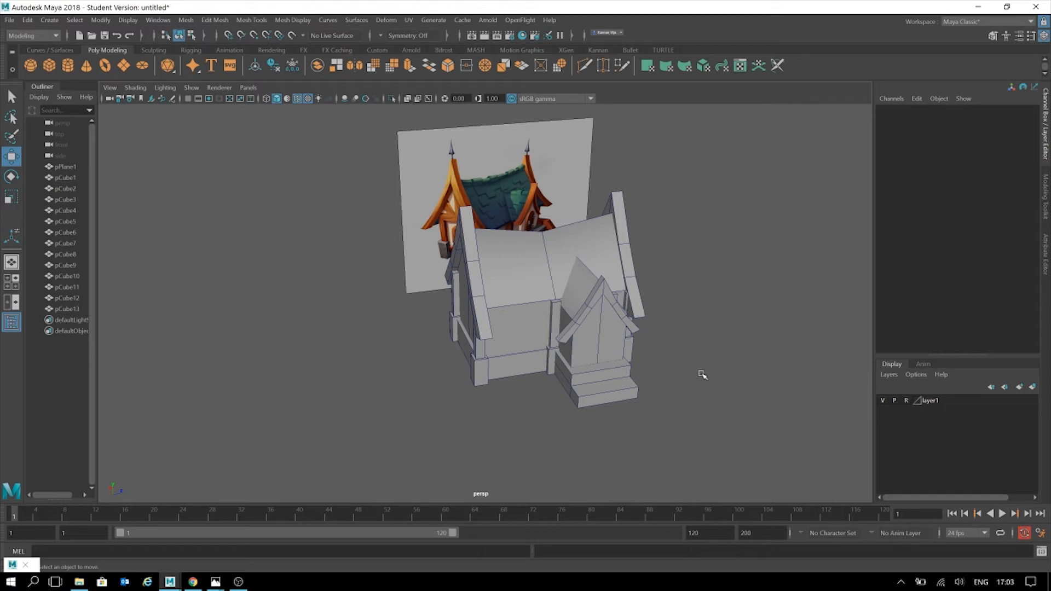
{"action": "left_click_drag", "start_coordinate": [691, 352], "coordinate": [698, 360], "text": "alt"}
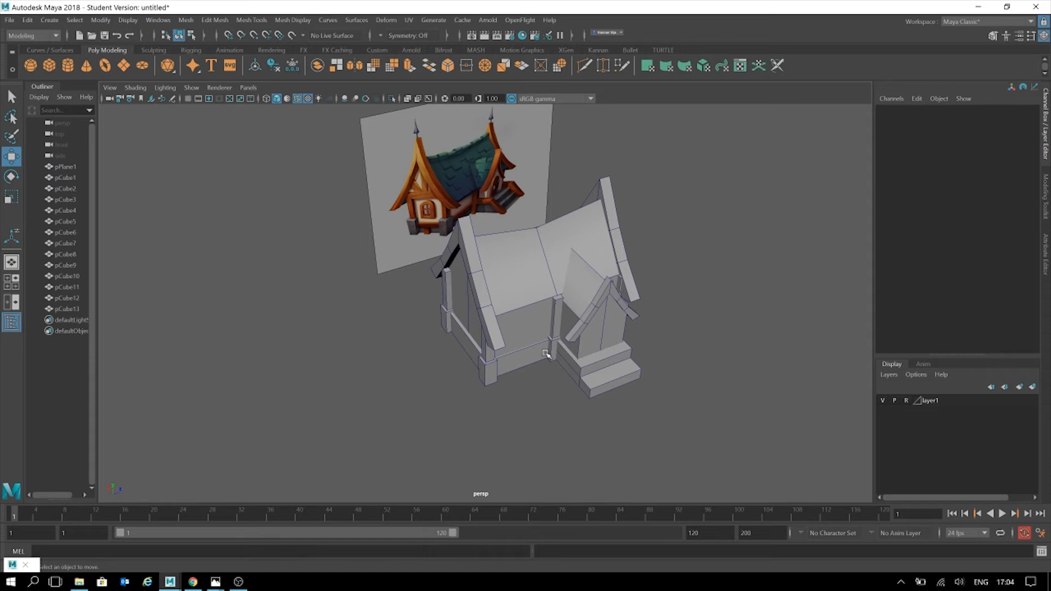
{"action": "left_click_drag", "start_coordinate": [576, 401], "coordinate": [579, 354], "text": "alt"}
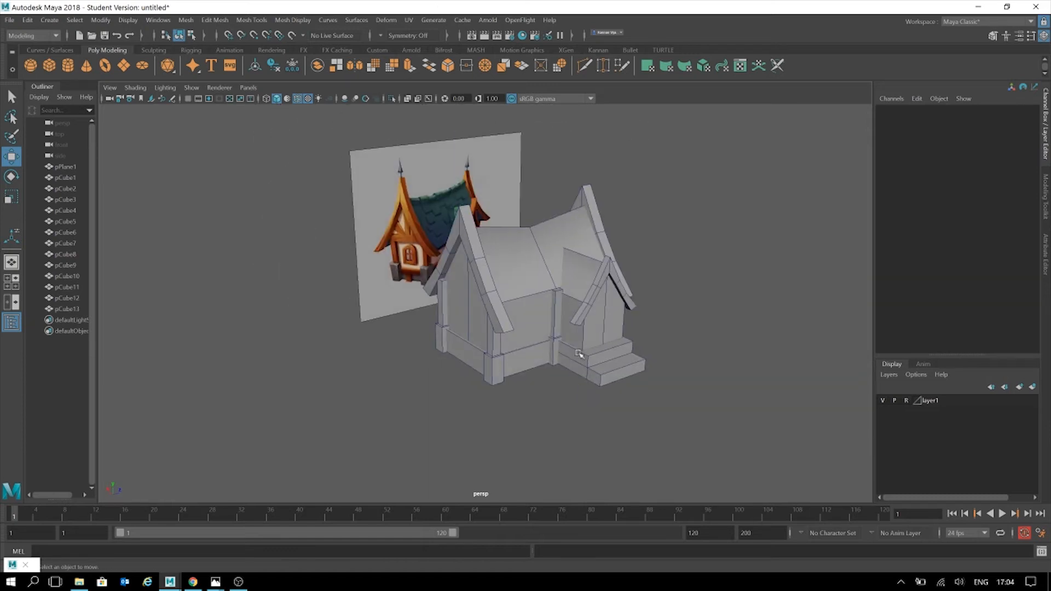
{"action": "middle_click_drag", "start_coordinate": [579, 354], "coordinate": [528, 414], "text": "alt"}
{"action": "scroll", "coordinate": [529, 413], "scroll_direction": "down", "scroll_amount": 2}
{"action": "left_click_drag", "start_coordinate": [498, 404], "coordinate": [509, 384], "text": "alt"}
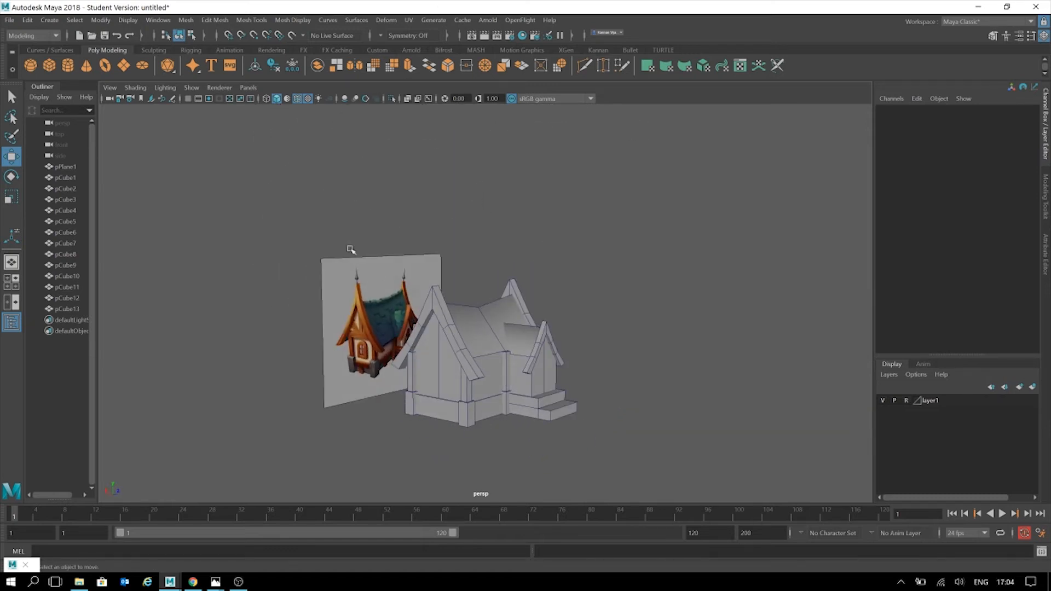
{"action": "left_click_drag", "start_coordinate": [521, 324], "coordinate": [483, 359], "text": "alt"}
{"action": "scroll", "coordinate": [559, 344], "scroll_direction": "up", "scroll_amount": 4}
{"action": "left_click_drag", "start_coordinate": [532, 357], "coordinate": [608, 328], "text": "alt"}
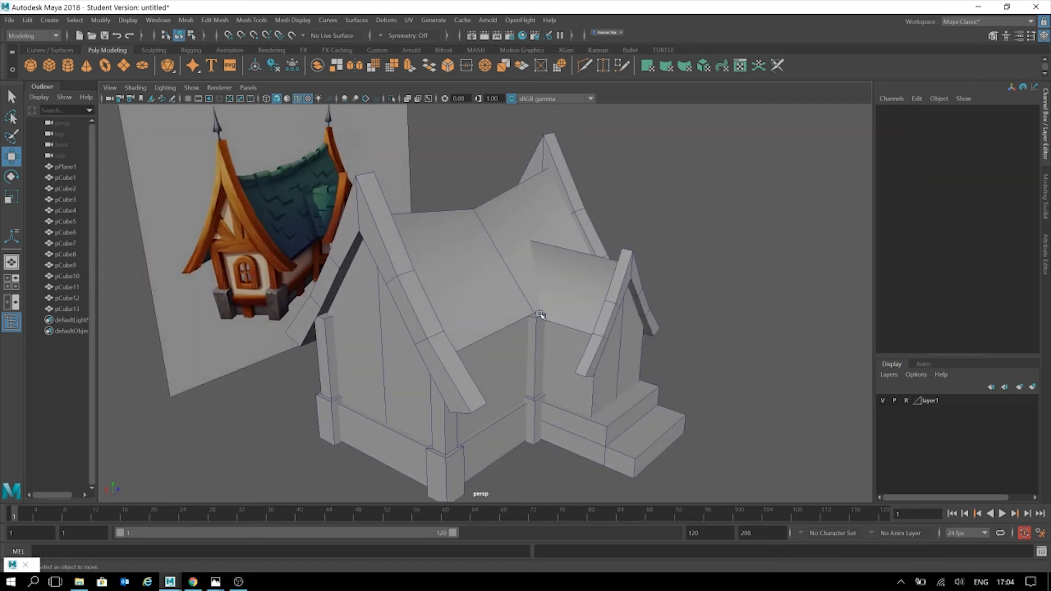
{"action": "middle_click_drag", "start_coordinate": [744, 284], "coordinate": [774, 225], "text": "alt"}
{"action": "left_click_drag", "start_coordinate": [775, 226], "coordinate": [761, 277], "text": "alt"}
{"action": "left_click", "coordinate": [485, 357]}
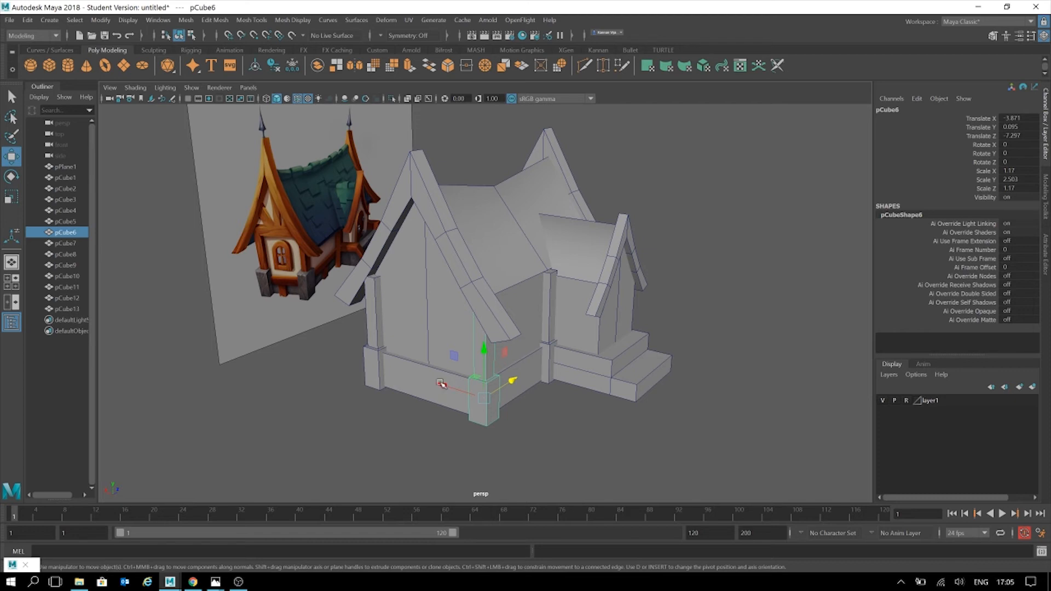
{"action": "left_click_drag", "start_coordinate": [606, 228], "coordinate": [601, 264], "text": "alt"}
{"action": "left_click_drag", "start_coordinate": [618, 318], "coordinate": [664, 322], "text": "alt"}
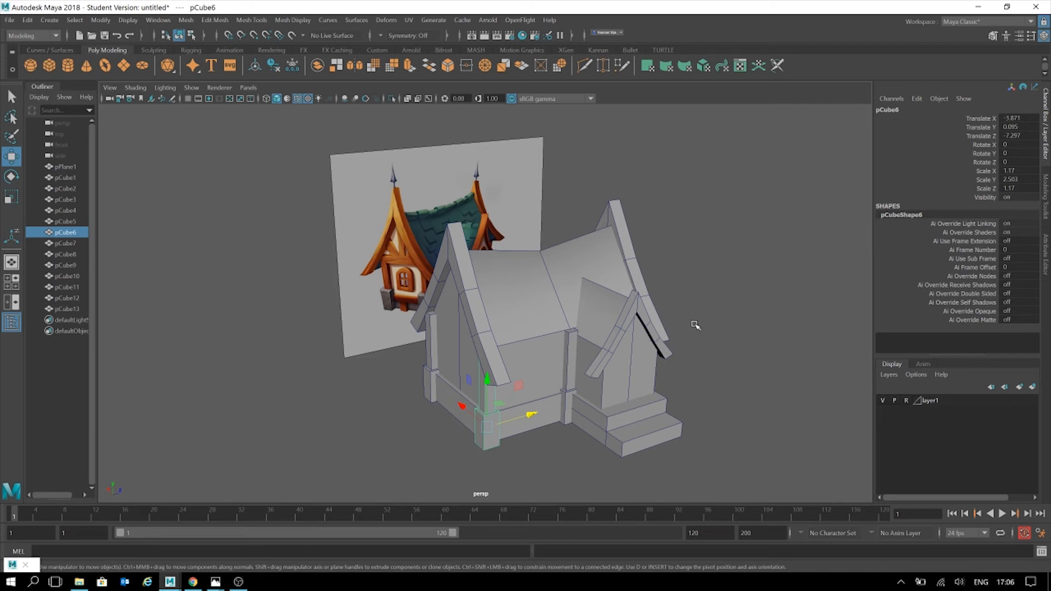
{"action": "left_click_drag", "start_coordinate": [704, 339], "coordinate": [681, 356], "text": "alt"}
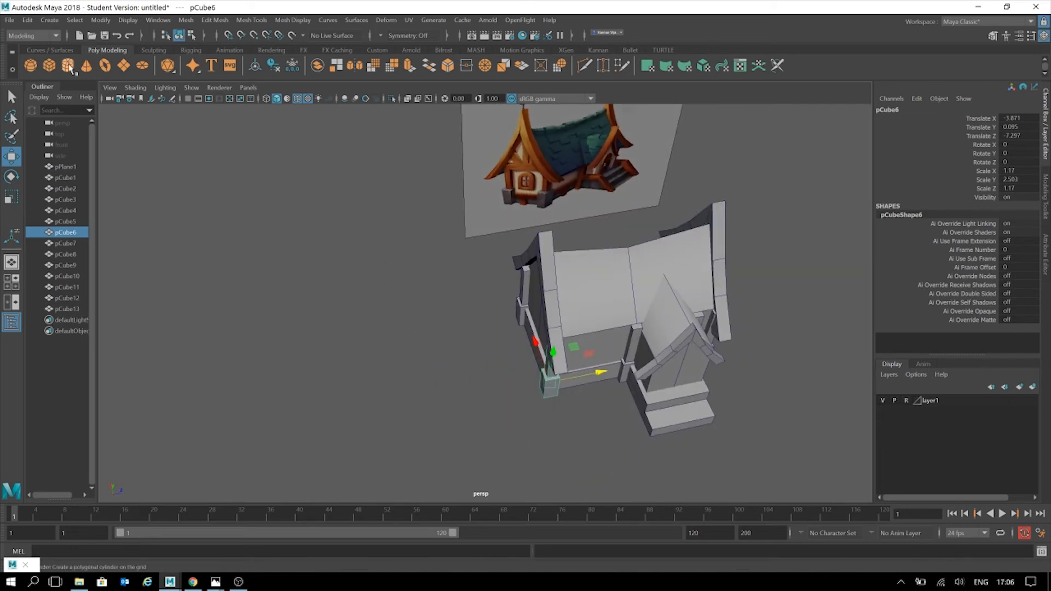
Create a cube, move it clear of the house to about -23.1 on Z and scale it uniformly to about 3.25.
{"action": "left_click", "coordinate": [50, 65]}
{"action": "left_click_drag", "start_coordinate": [620, 323], "coordinate": [390, 376]}
{"action": "key", "text": "r"}
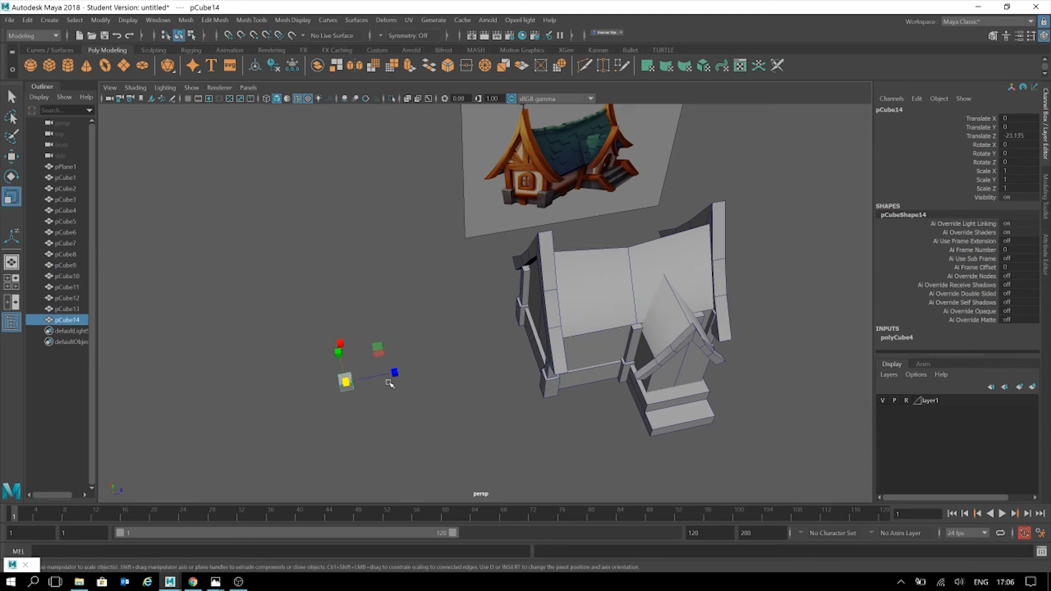
{"action": "left_click_drag", "start_coordinate": [345, 381], "coordinate": [372, 393]}
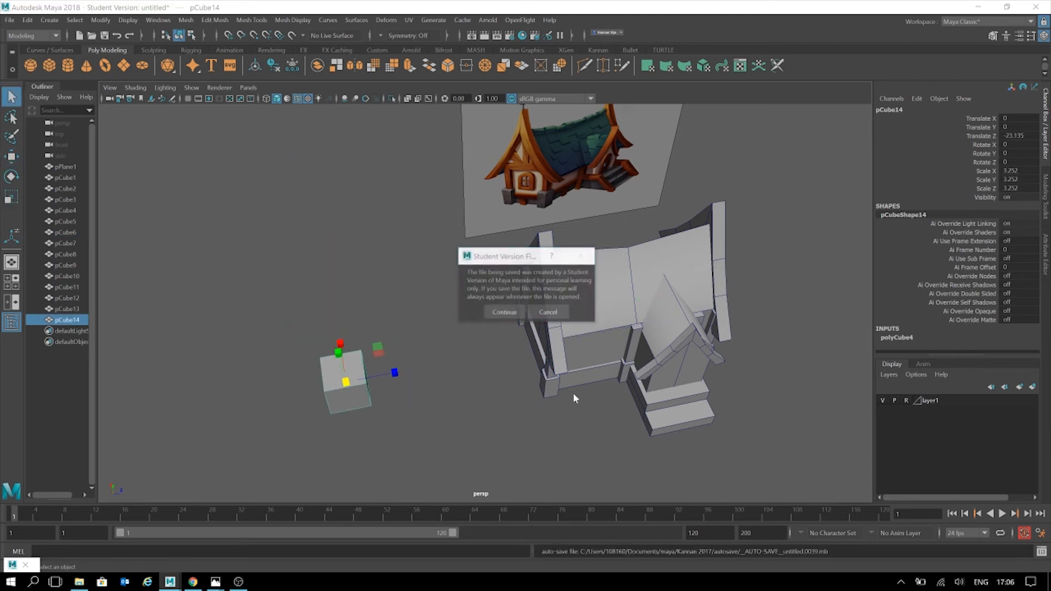
{"action": "left_click", "coordinate": [504, 312]}
Inset the new cube's top face and extrude it up to about Y 7.35 as a pillar shaft above the base.
{"action": "left_click_drag", "start_coordinate": [476, 384], "coordinate": [564, 383], "text": "alt"}
{"action": "left_click", "coordinate": [1046, 194]}
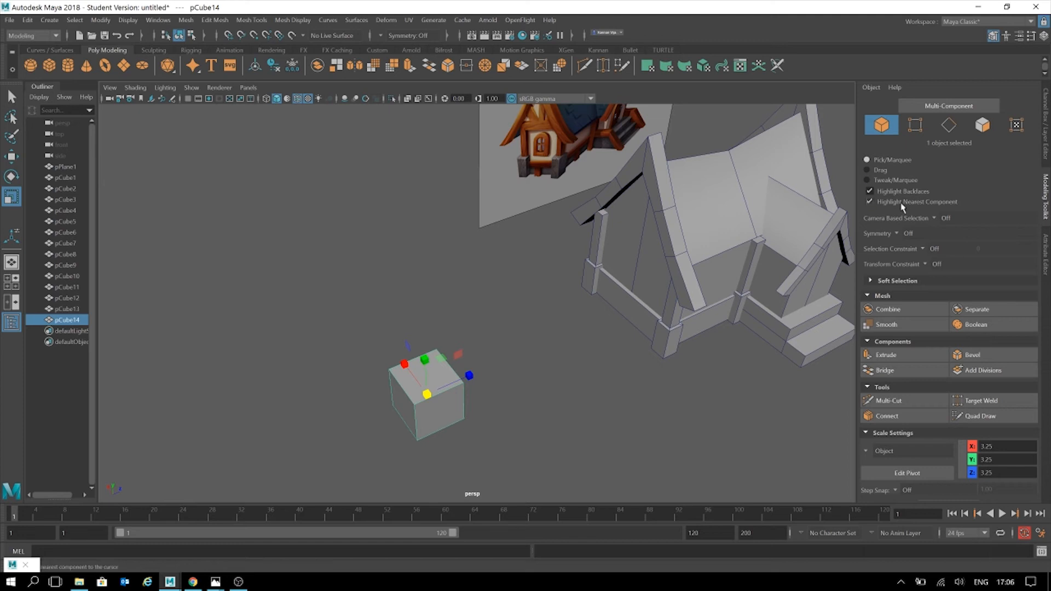
{"action": "left_click", "coordinate": [983, 125]}
{"action": "left_click", "coordinate": [431, 385]}
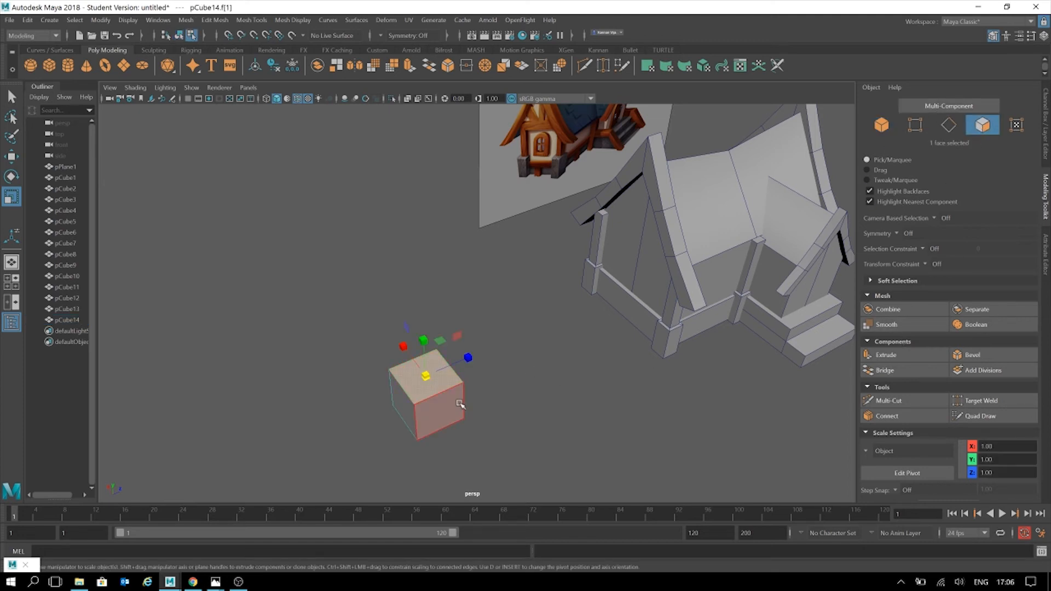
{"action": "key", "text": "ctrl+e"}
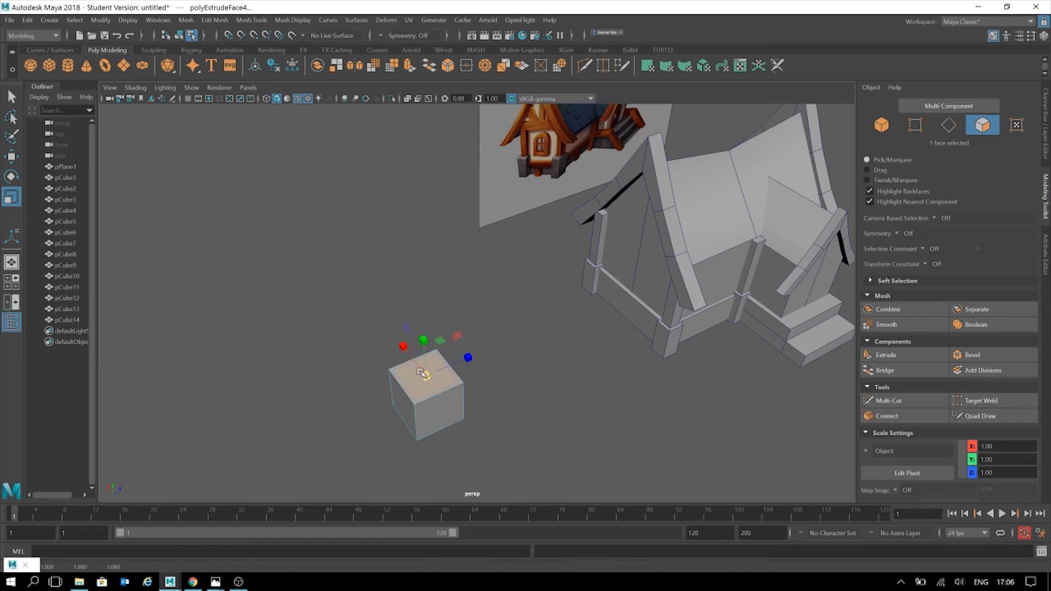
{"action": "key", "text": "ctrl+e"}
{"action": "key", "text": "w"}
{"action": "left_click_drag", "start_coordinate": [424, 344], "coordinate": [421, 267]}
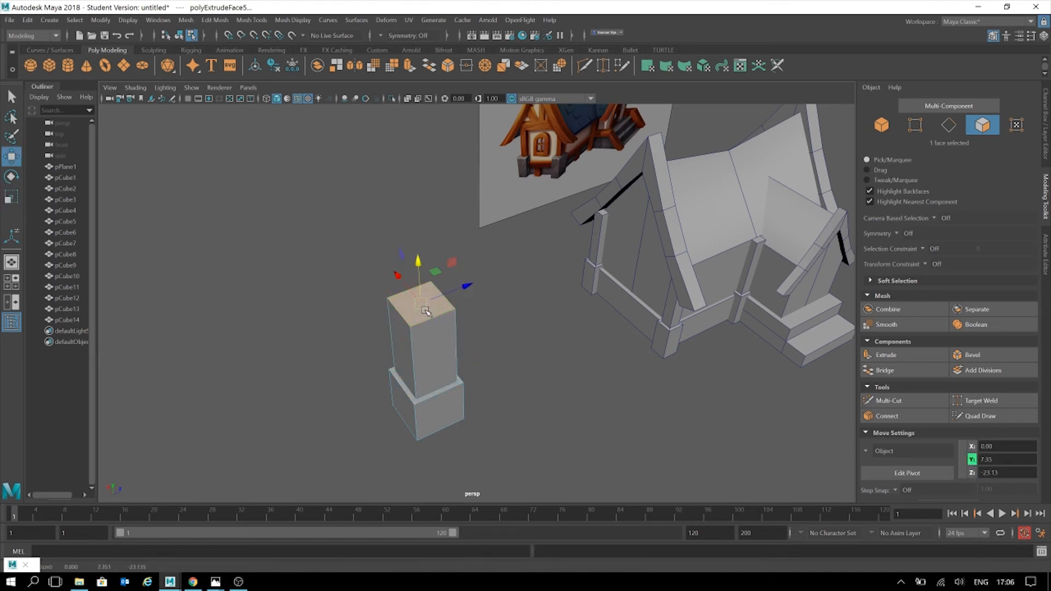
Extrude the pillar's top face up to about Y 12.11 and shift it along X so the new section slants.
{"action": "key", "text": "e"}
{"action": "left_click_drag", "start_coordinate": [438, 326], "coordinate": [444, 335]}
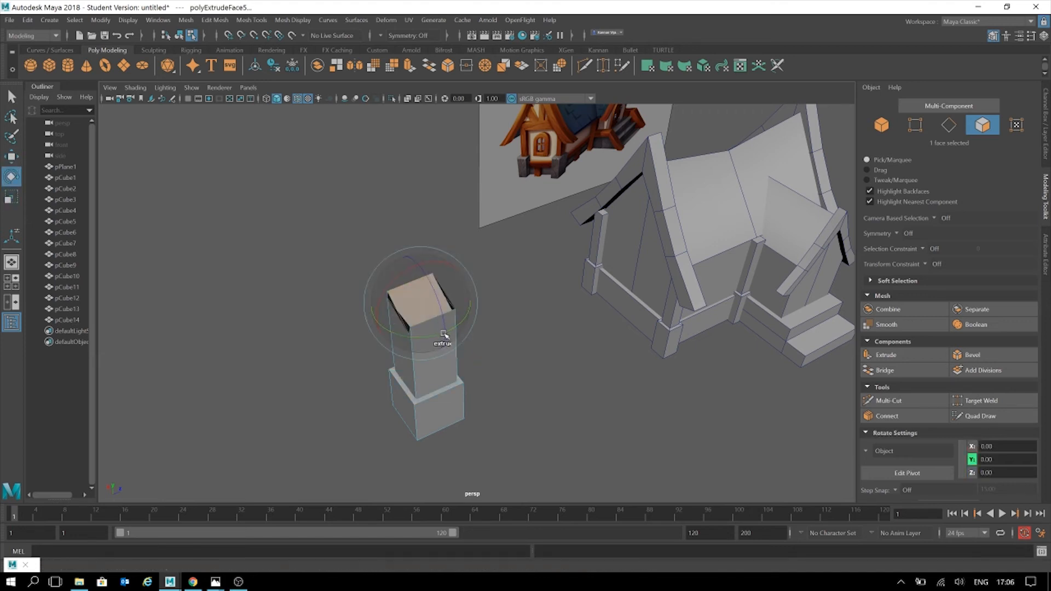
{"action": "key", "text": "ctrl+e"}
{"action": "key", "text": "w"}
{"action": "left_click_drag", "start_coordinate": [430, 274], "coordinate": [445, 324]}
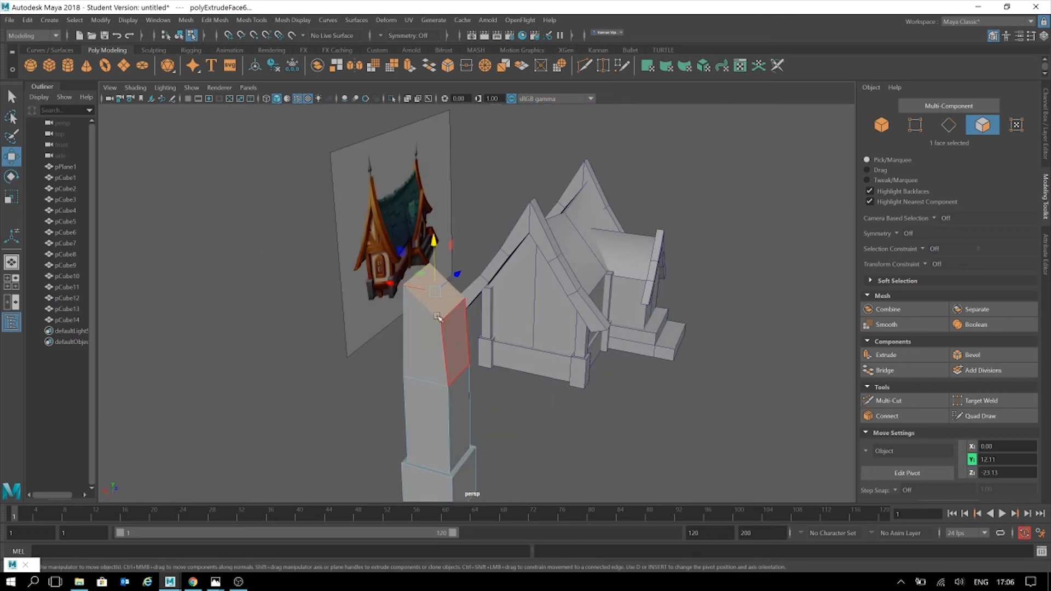
{"action": "left_click_drag", "start_coordinate": [390, 284], "coordinate": [470, 299]}
{"action": "left_click_drag", "start_coordinate": [506, 438], "coordinate": [531, 399], "text": "alt"}
{"action": "scroll", "coordinate": [568, 422], "scroll_direction": "down", "scroll_amount": 2}
Rotate the slanted section's end face, extrude it horizontally to about X -7.97 and flatten it into a vertical end.
{"action": "key", "text": "e"}
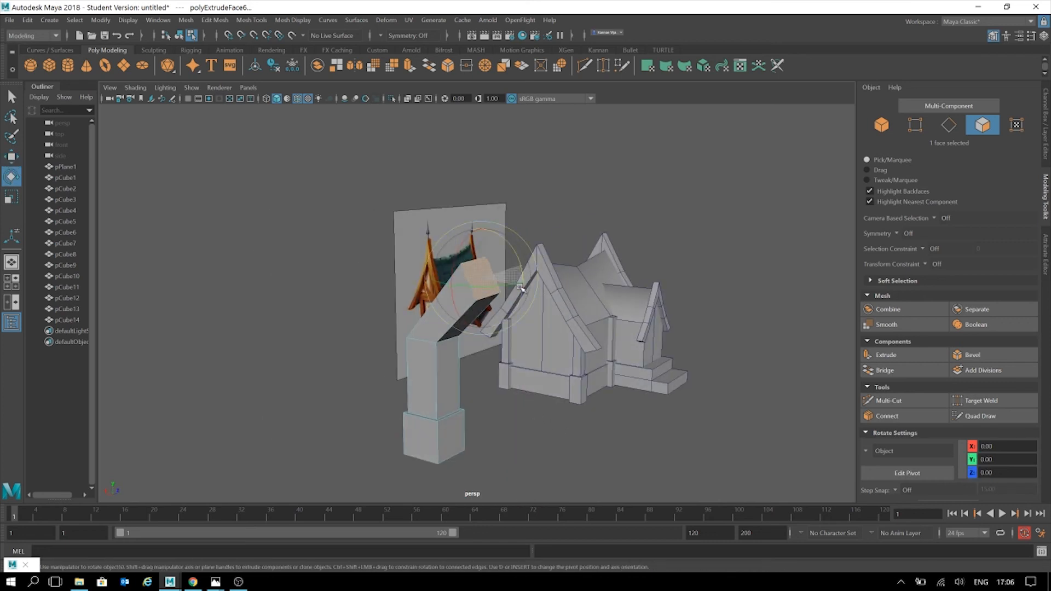
{"action": "key", "text": "w"}
{"action": "left_click_drag", "start_coordinate": [441, 278], "coordinate": [486, 282], "text": "shift"}
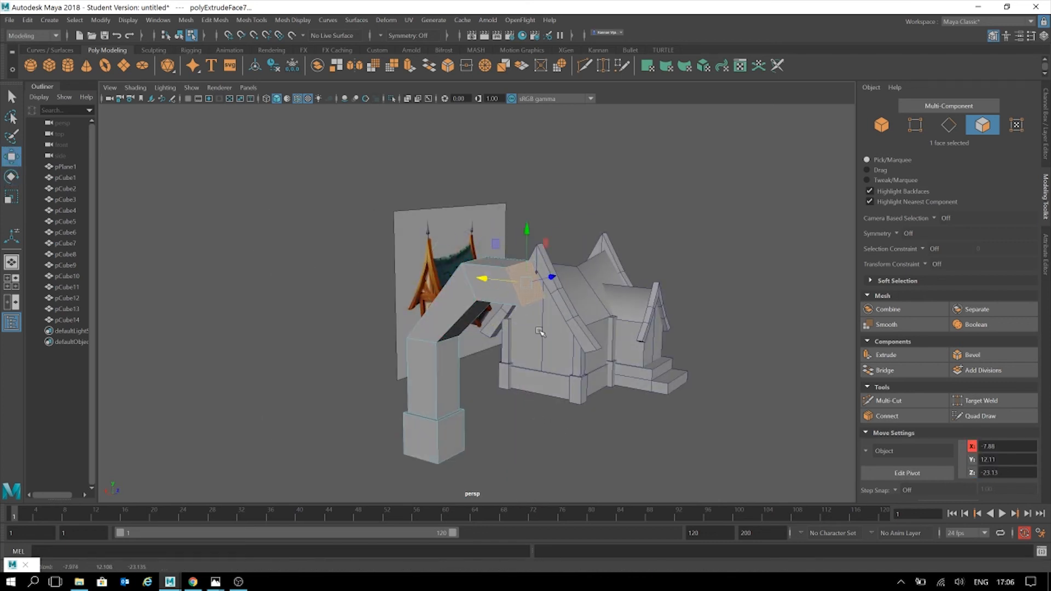
{"action": "left_click_drag", "start_coordinate": [527, 320], "coordinate": [562, 335], "text": "alt"}
{"action": "key", "text": "e"}
{"action": "key", "text": "r"}
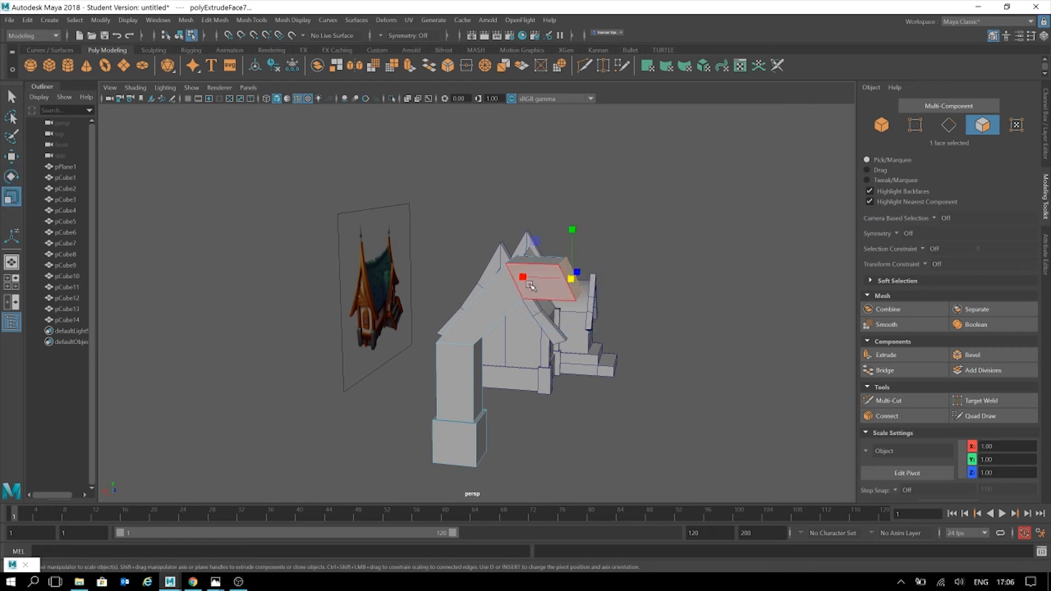
{"action": "key", "text": "w"}
{"action": "left_click_drag", "start_coordinate": [523, 278], "coordinate": [629, 383]}
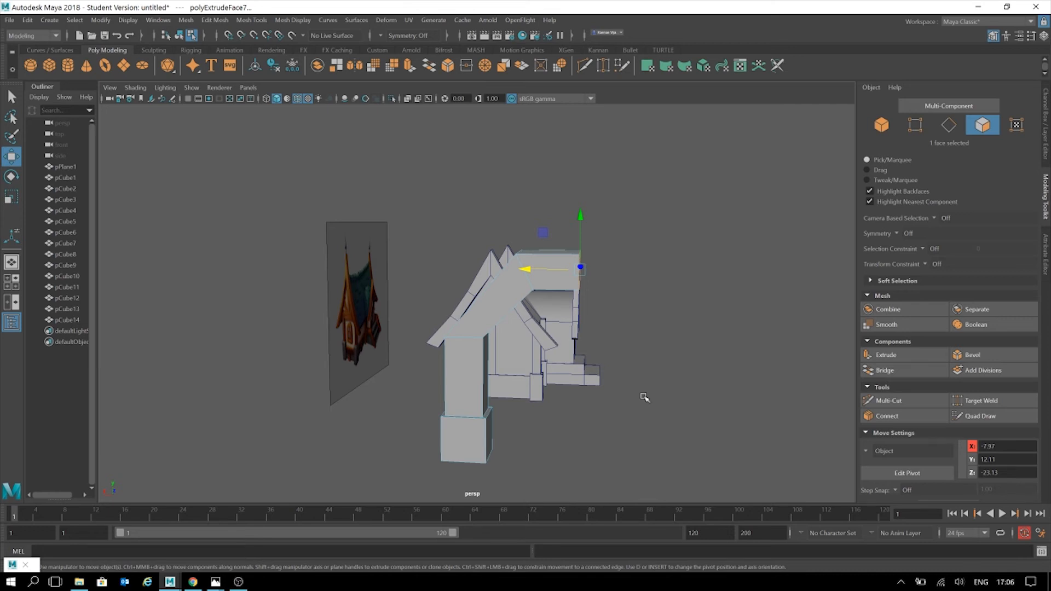
Try to extrude a further block from the horizontal arm's end face to about X -10.17.
{"action": "key", "text": "r"}
{"action": "left_click_drag", "start_coordinate": [644, 394], "coordinate": [558, 383], "text": "alt"}
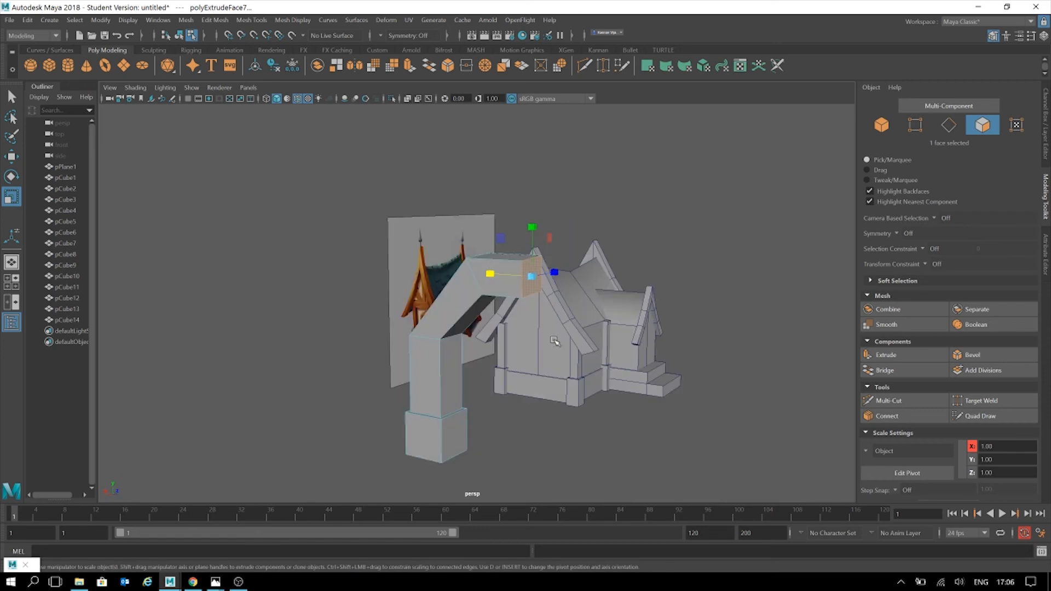
{"action": "left_click_drag", "start_coordinate": [531, 277], "coordinate": [562, 277], "text": "shift"}
{"action": "key", "text": "w"}
{"action": "key", "text": "r"}
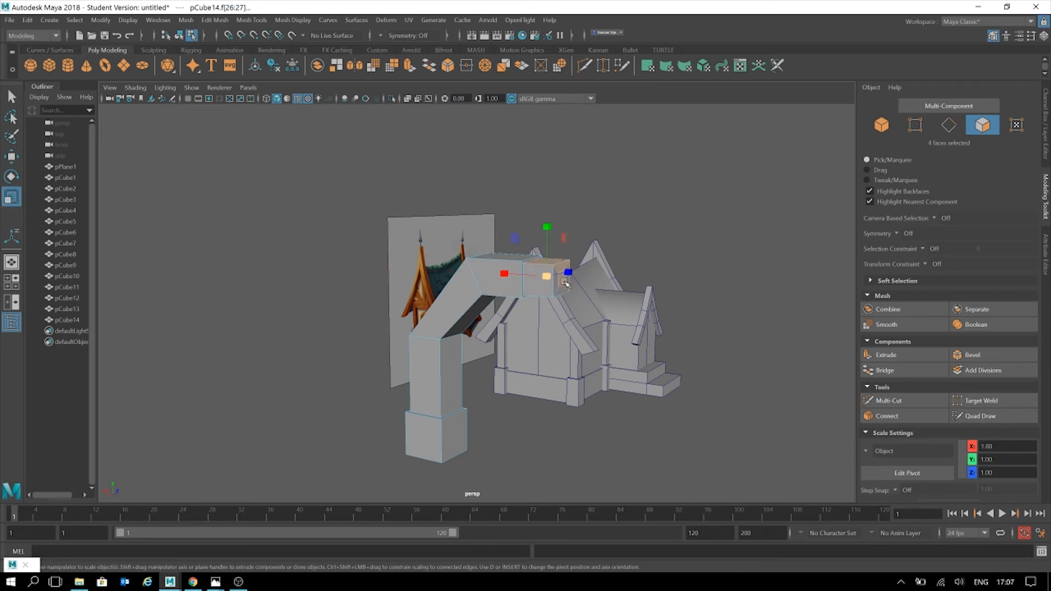
{"action": "left_click", "coordinate": [666, 312]}
{"action": "left_click", "coordinate": [563, 278]}
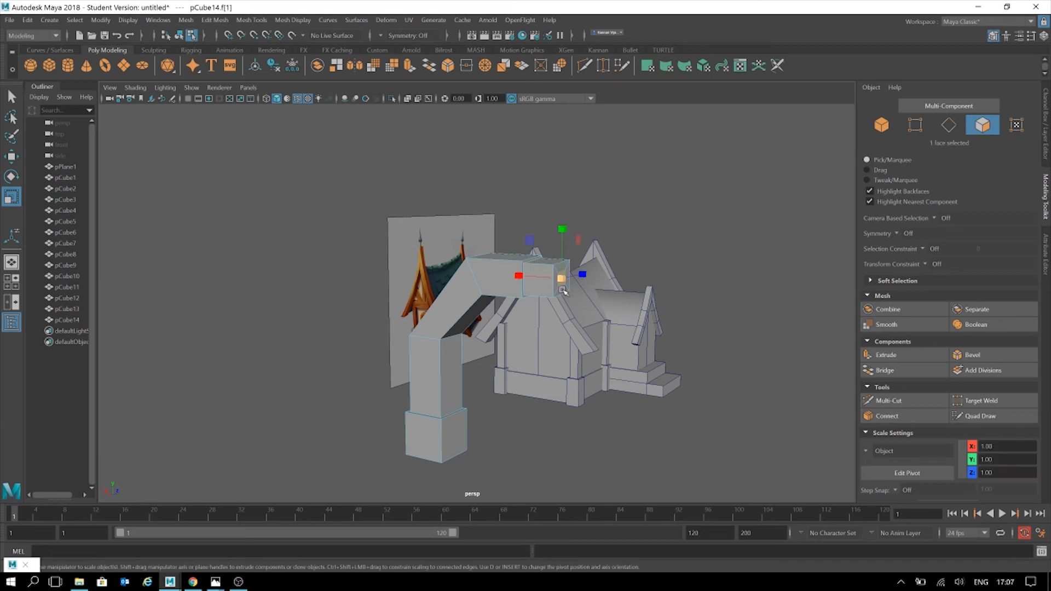
{"action": "key", "text": "w"}
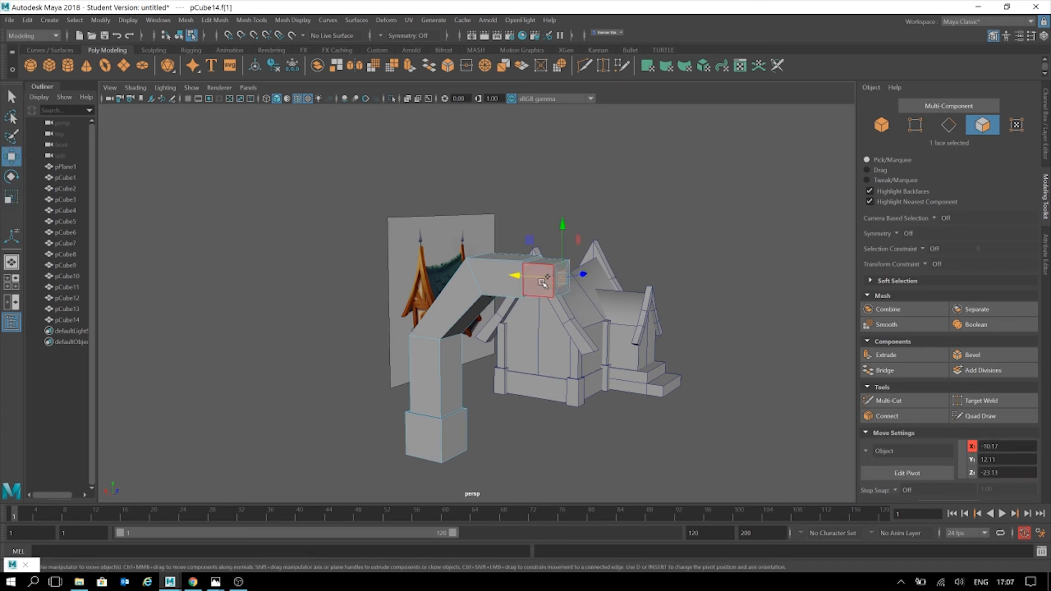
{"action": "left_click_drag", "start_coordinate": [516, 278], "coordinate": [523, 276], "text": "shift"}
{"action": "key", "text": "ctrl+z"}
Undo the extra end-block extrusions back to the plain horizontal arm.
{"action": "left_click_drag", "start_coordinate": [690, 322], "coordinate": [571, 336], "text": "alt"}
{"action": "left_click", "coordinate": [507, 321]}
{"action": "left_click_drag", "start_coordinate": [507, 322], "coordinate": [476, 359], "text": "alt"}
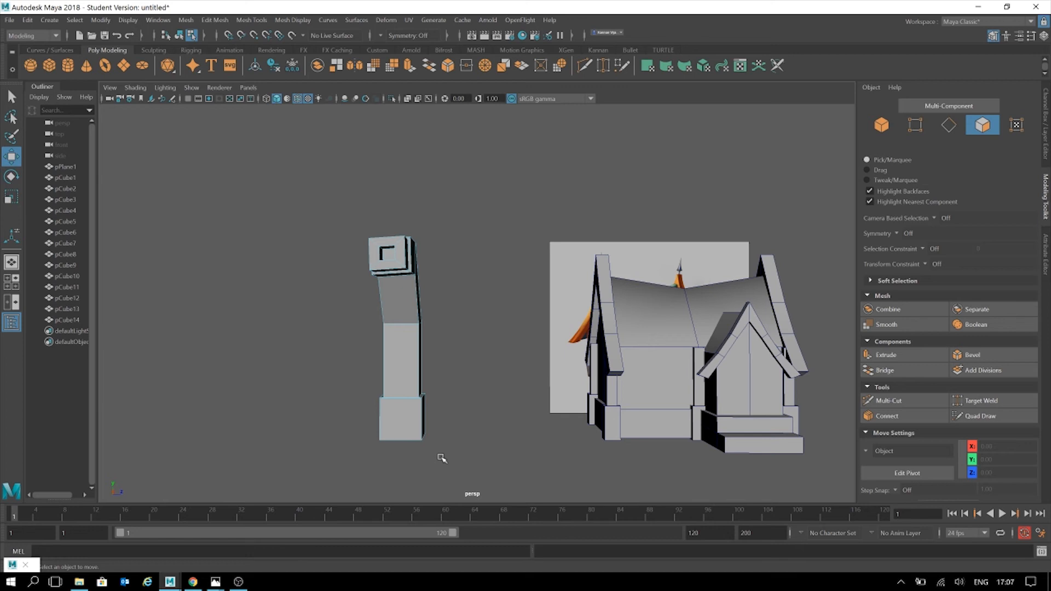
{"action": "left_click_drag", "start_coordinate": [469, 357], "coordinate": [548, 350], "text": "alt"}
{"action": "left_click_drag", "start_coordinate": [653, 399], "coordinate": [584, 402], "text": "alt"}
{"action": "key", "text": "ctrl+z"}
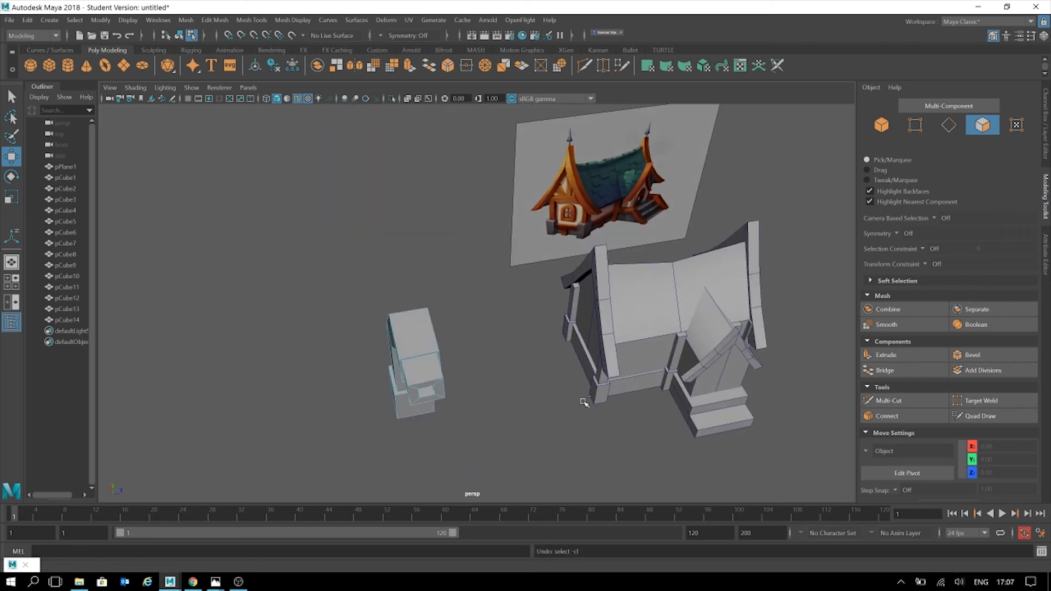
{"action": "key", "text": "ctrl+z"}
{"action": "key", "text": "ctrl+z"}
{"action": "key", "text": "ctrl+z"}
{"action": "key", "text": "ctrl+z"}
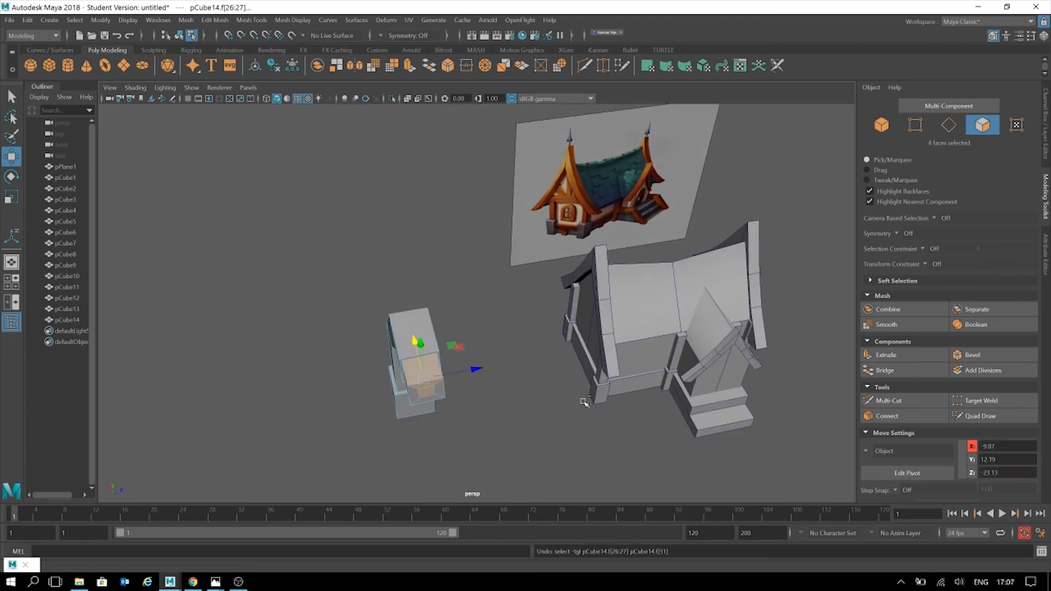
{"action": "key", "text": "ctrl+z"}
{"action": "left_click_drag", "start_coordinate": [507, 392], "coordinate": [531, 388], "text": "alt"}
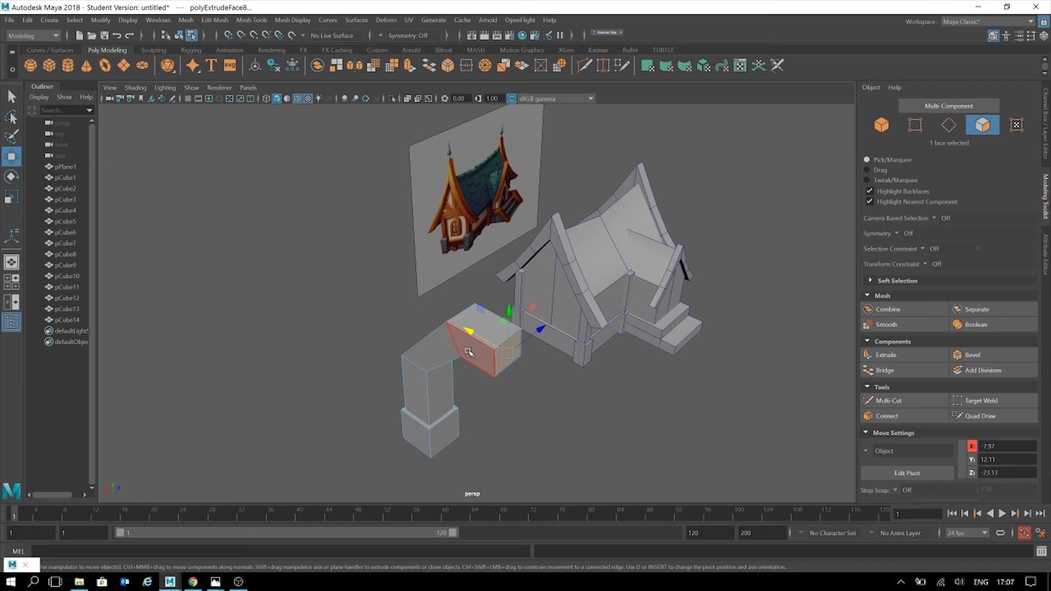
{"action": "key", "text": "ctrl+z"}
Extrude the arm's end face into a larger collar and extend it along X as half of a keystone block.
{"action": "key", "text": "r"}
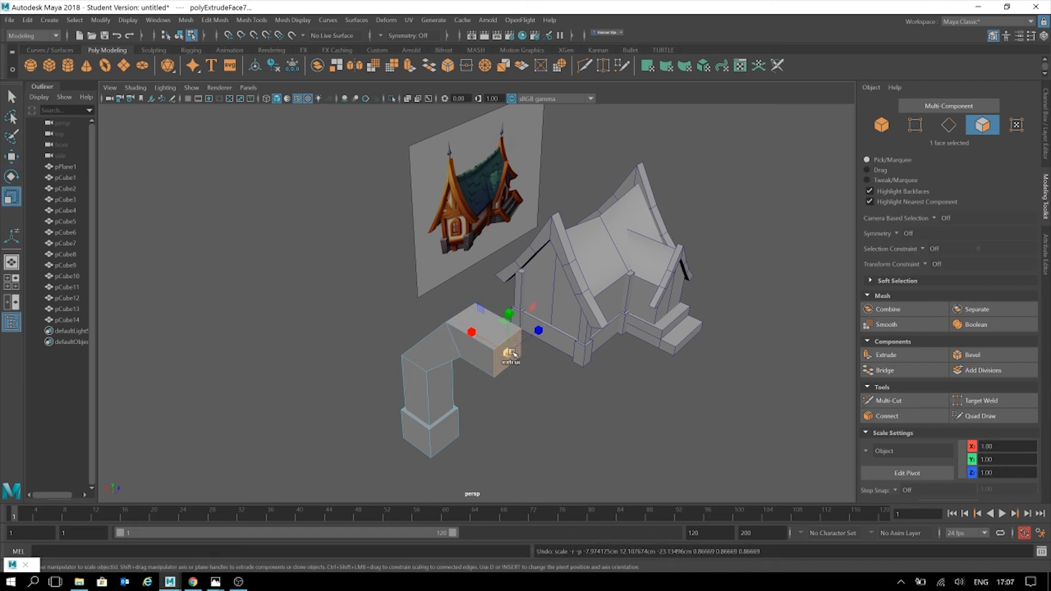
{"action": "key", "text": "ctrl+e"}
{"action": "key", "text": "w"}
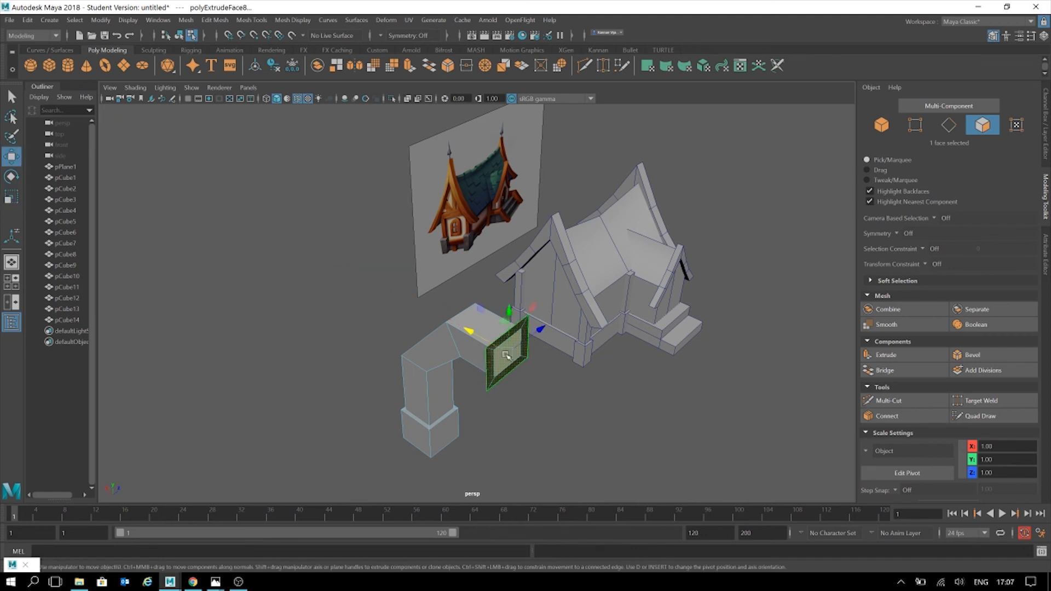
{"action": "mouse_move", "coordinate": [489, 343]}
{"action": "left_mouse_down"}
{"action": "mouse_move", "coordinate": [507, 353]}
{"action": "mouse_move", "coordinate": [498, 347]}
{"action": "left_mouse_up"}
{"action": "left_click_drag", "start_coordinate": [563, 373], "coordinate": [616, 335], "text": "alt"}
{"action": "left_click_drag", "start_coordinate": [559, 286], "coordinate": [586, 286], "text": "shift"}
{"action": "left_click_drag", "start_coordinate": [664, 340], "coordinate": [694, 363], "text": "alt"}
{"action": "left_click", "coordinate": [627, 356]}
Mirror the half arch across the world X axis with a negative offset that makes both halves meet at the keystone.
{"action": "left_click", "coordinate": [881, 125]}
{"action": "left_click_drag", "start_coordinate": [631, 434], "coordinate": [575, 361], "text": "alt"}
{"action": "left_click", "coordinate": [355, 67]}
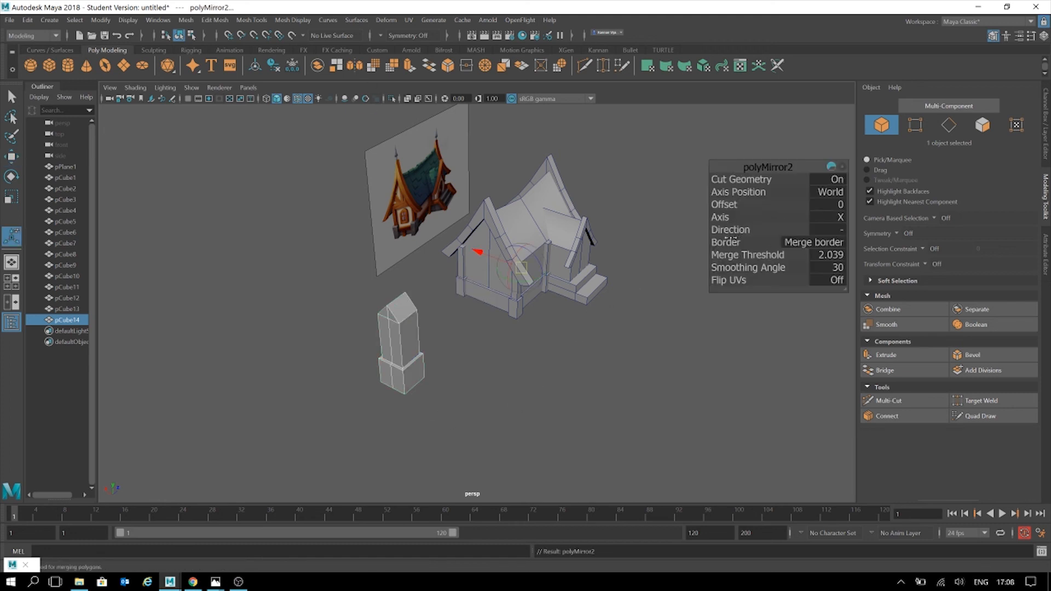
{"action": "left_click", "coordinate": [736, 193]}
{"action": "left_click", "coordinate": [723, 204]}
{"action": "mouse_move", "coordinate": [722, 205]}
{"action": "middle_mouse_down"}
{"action": "mouse_move", "coordinate": [733, 204]}
{"action": "mouse_move", "coordinate": [705, 200]}
{"action": "middle_mouse_up"}
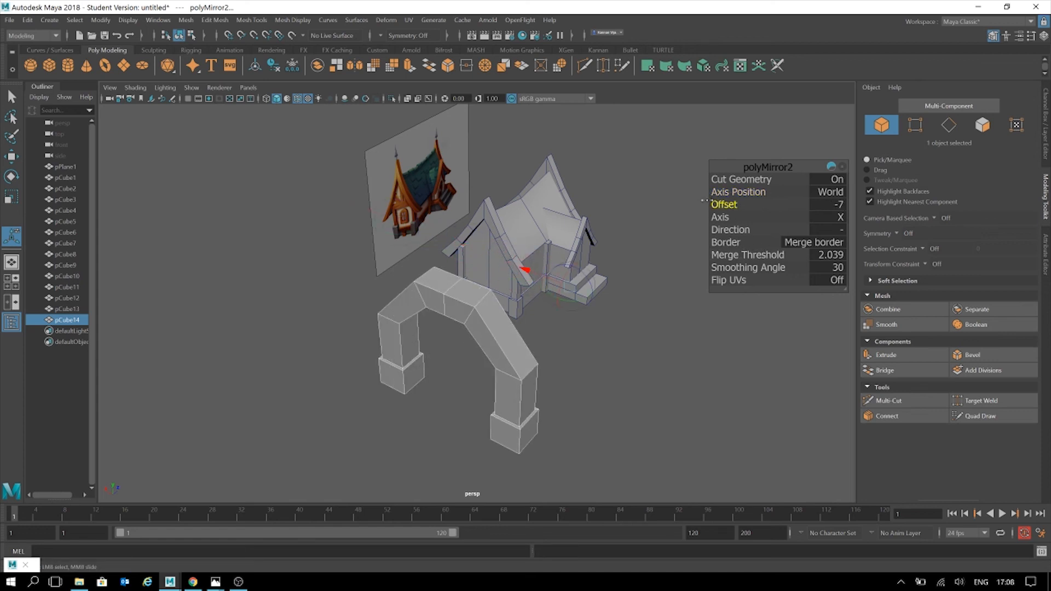
{"action": "left_click_drag", "start_coordinate": [491, 346], "coordinate": [438, 345], "text": "alt"}
{"action": "mouse_move", "coordinate": [727, 205]}
{"action": "middle_mouse_down"}
{"action": "mouse_move", "coordinate": [738, 204]}
{"action": "mouse_move", "coordinate": [712, 203]}
{"action": "middle_mouse_up"}
{"action": "mouse_move", "coordinate": [620, 289]}
{"action": "left_mouse_down", "text": "alt"}
{"action": "mouse_move", "coordinate": [610, 244]}
{"action": "mouse_move", "coordinate": [609, 300]}
{"action": "left_mouse_up", "text": "alt"}
{"action": "key", "text": "w"}
{"action": "left_click", "coordinate": [611, 274]}
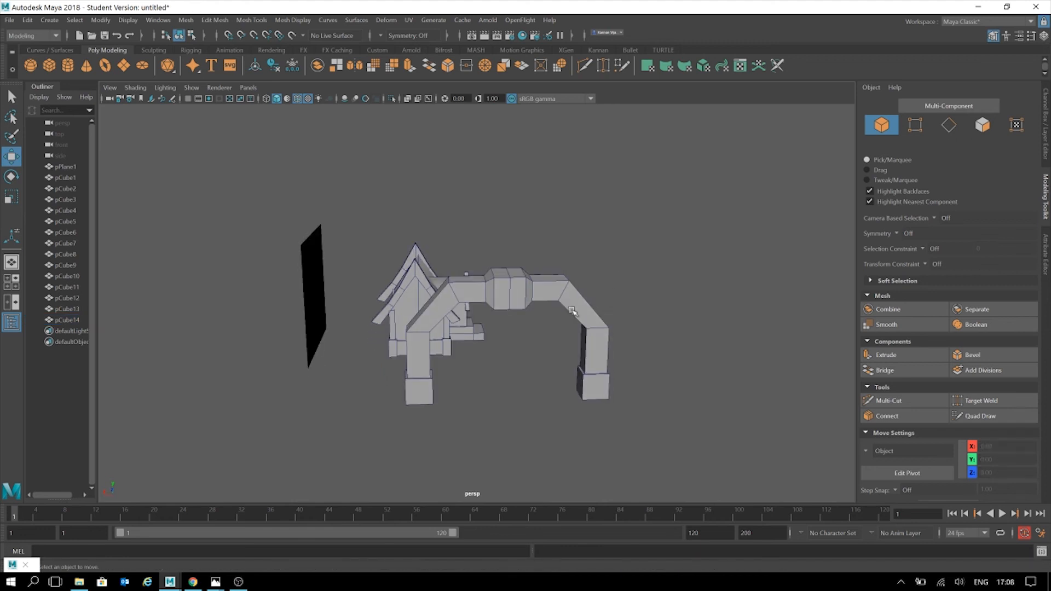
Narrow the whole arch by scaling all its vertices to about 0.8 along X.
{"action": "left_click", "coordinate": [590, 310]}
{"action": "left_click", "coordinate": [922, 131]}
{"action": "left_click_drag", "start_coordinate": [734, 183], "coordinate": [184, 499]}
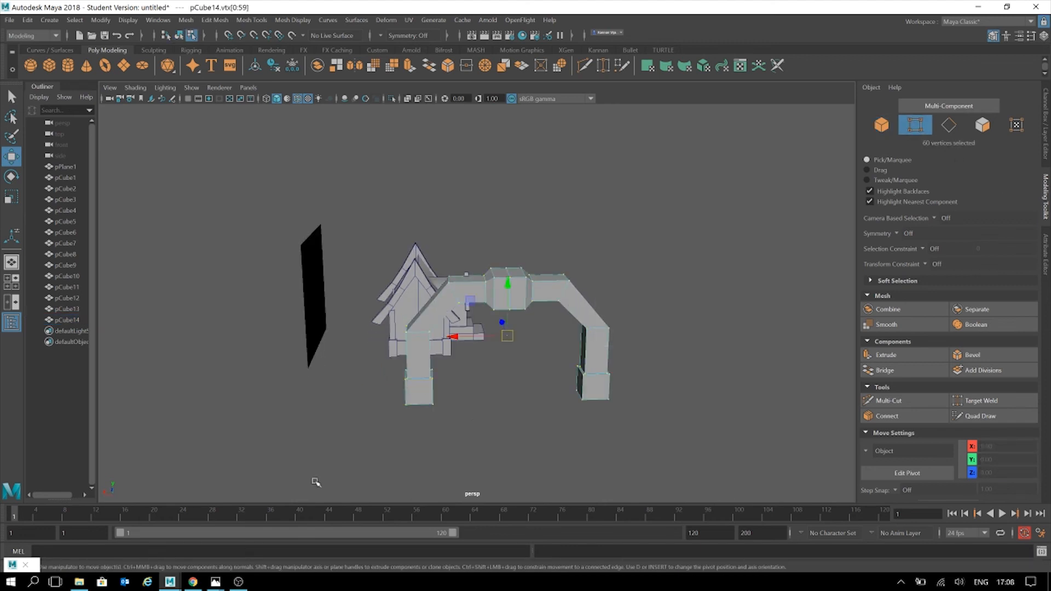
{"action": "key", "text": "r"}
{"action": "left_click_drag", "start_coordinate": [460, 338], "coordinate": [469, 337]}
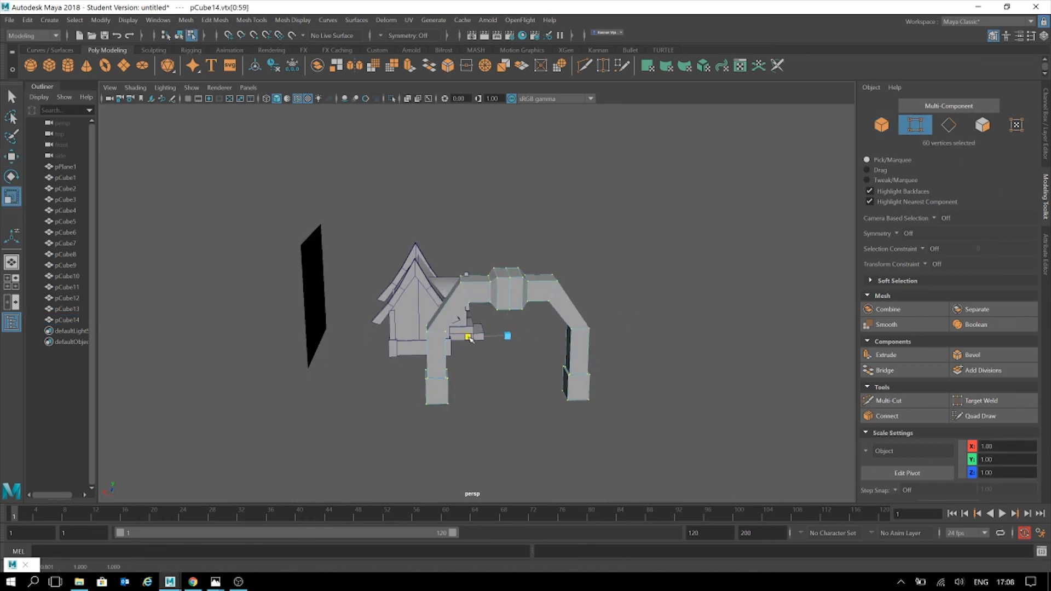
{"action": "left_click", "coordinate": [678, 263]}
{"action": "left_click_drag", "start_coordinate": [605, 377], "coordinate": [573, 334], "text": "alt"}
{"action": "left_click_drag", "start_coordinate": [653, 335], "coordinate": [560, 235], "text": "alt"}
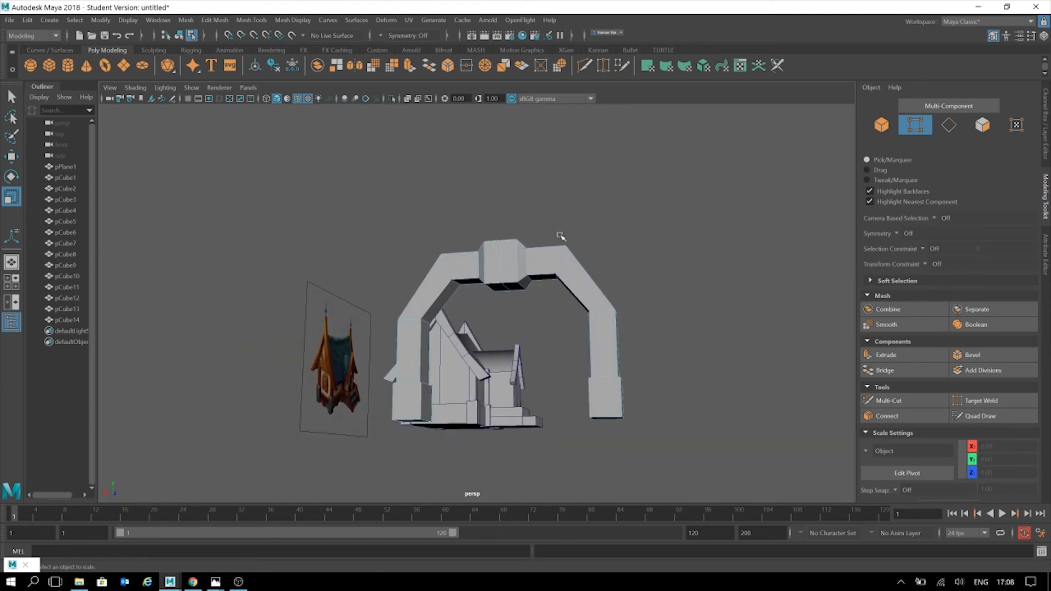
Move the keystone's top vertices up and its bottom vertices down to deepen the centre of the arch.
{"action": "left_click_drag", "start_coordinate": [479, 256], "coordinate": [515, 258]}
{"action": "key", "text": "w"}
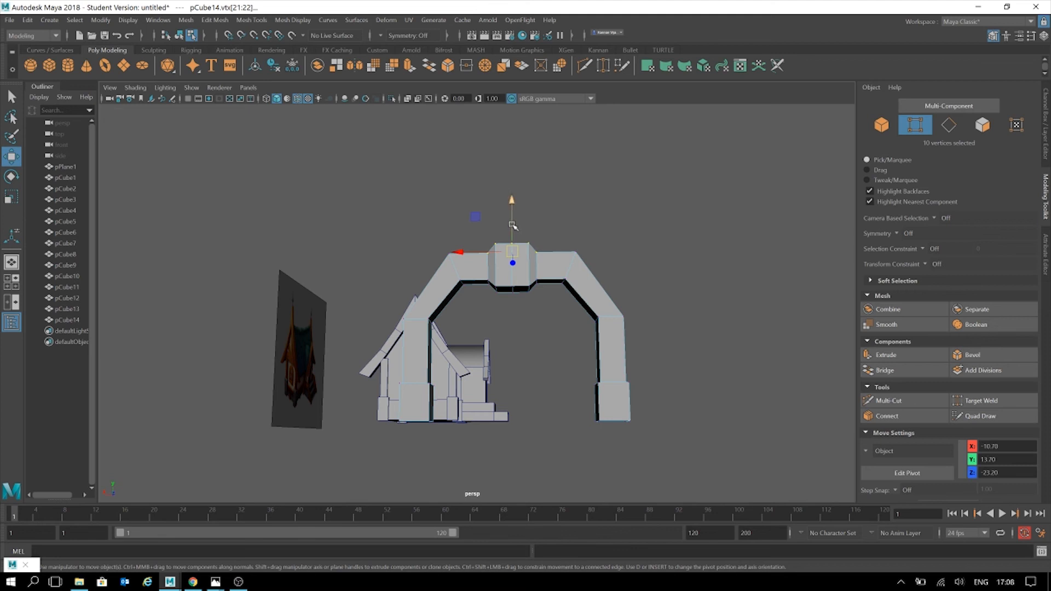
{"action": "left_click_drag", "start_coordinate": [511, 217], "coordinate": [520, 263], "text": "alt"}
{"action": "key", "text": "ctrl+z"}
{"action": "left_click_drag", "start_coordinate": [482, 331], "coordinate": [517, 280]}
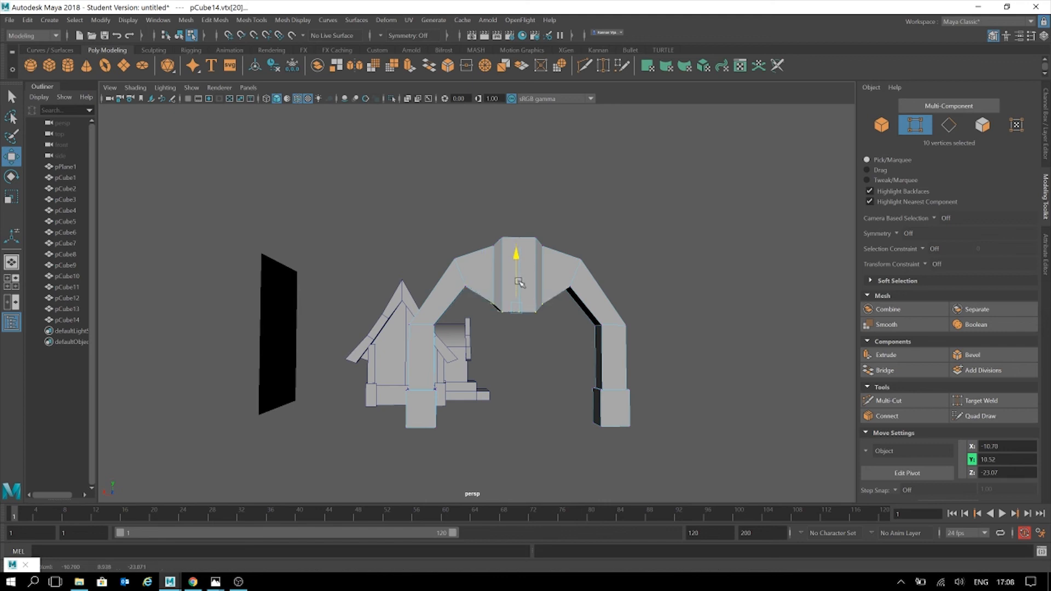
Scale the bottom vertices of both pillar bases outward so the feet flare.
{"action": "left_click_drag", "start_coordinate": [636, 328], "coordinate": [512, 476], "text": "alt"}
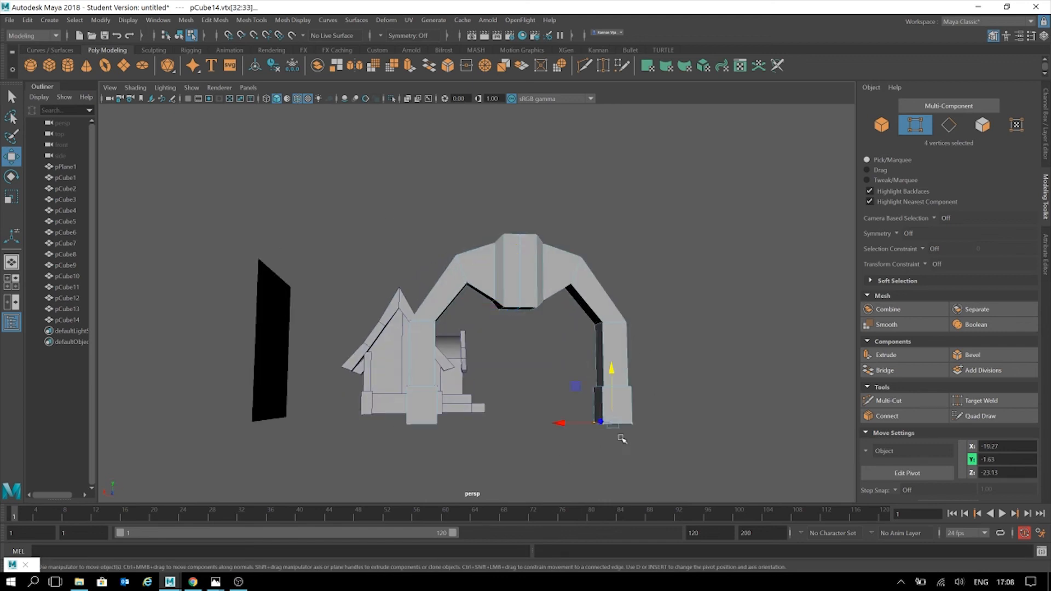
{"action": "key", "text": "r"}
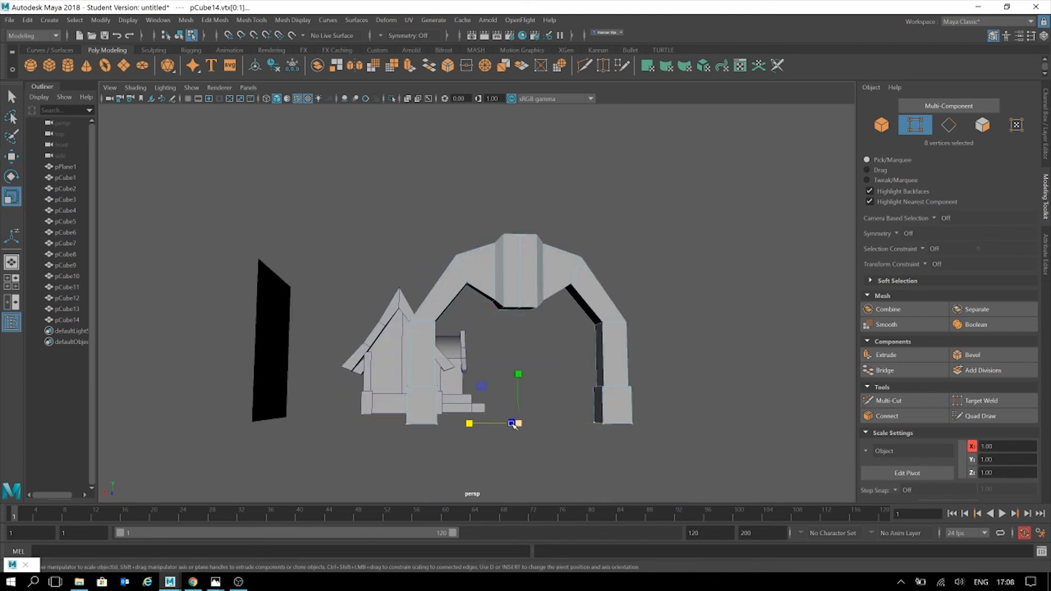
{"action": "left_click", "coordinate": [594, 454]}
{"action": "left_click_drag", "start_coordinate": [594, 455], "coordinate": [714, 383], "text": "alt"}
{"action": "left_click_drag", "start_coordinate": [562, 454], "coordinate": [622, 429]}
{"action": "left_click_drag", "start_coordinate": [462, 414], "coordinate": [324, 454]}
{"action": "left_click", "coordinate": [532, 392]}
Select the four front and back faces of the keystone and inset them with a scaled extrusion.
{"action": "left_click_drag", "start_coordinate": [533, 392], "coordinate": [505, 427], "text": "alt"}
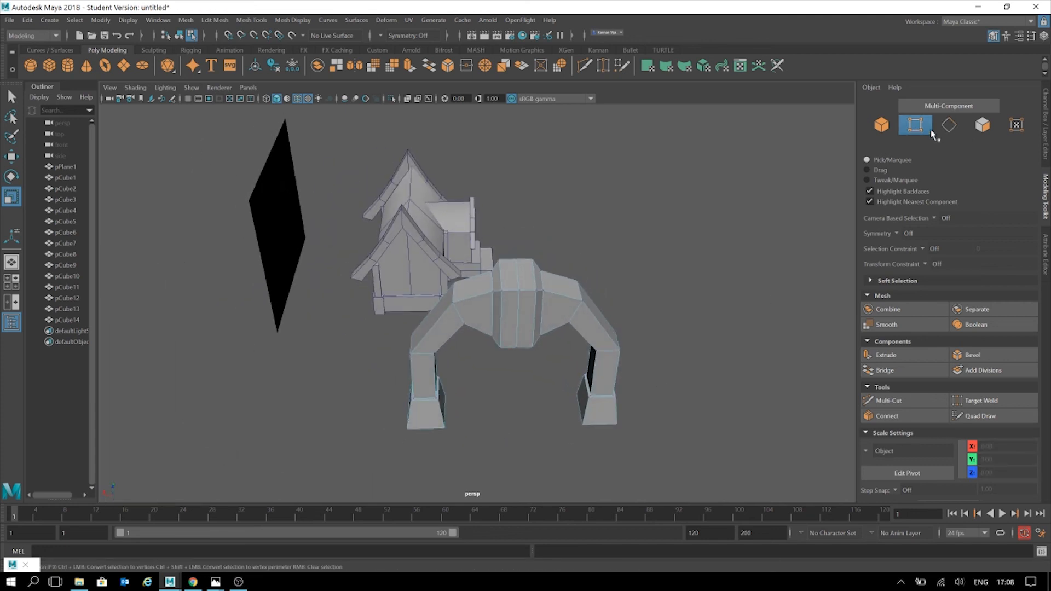
{"action": "left_click", "coordinate": [982, 125]}
{"action": "left_click", "coordinate": [510, 323]}
{"action": "left_click_drag", "start_coordinate": [487, 400], "coordinate": [552, 287], "text": "alt"}
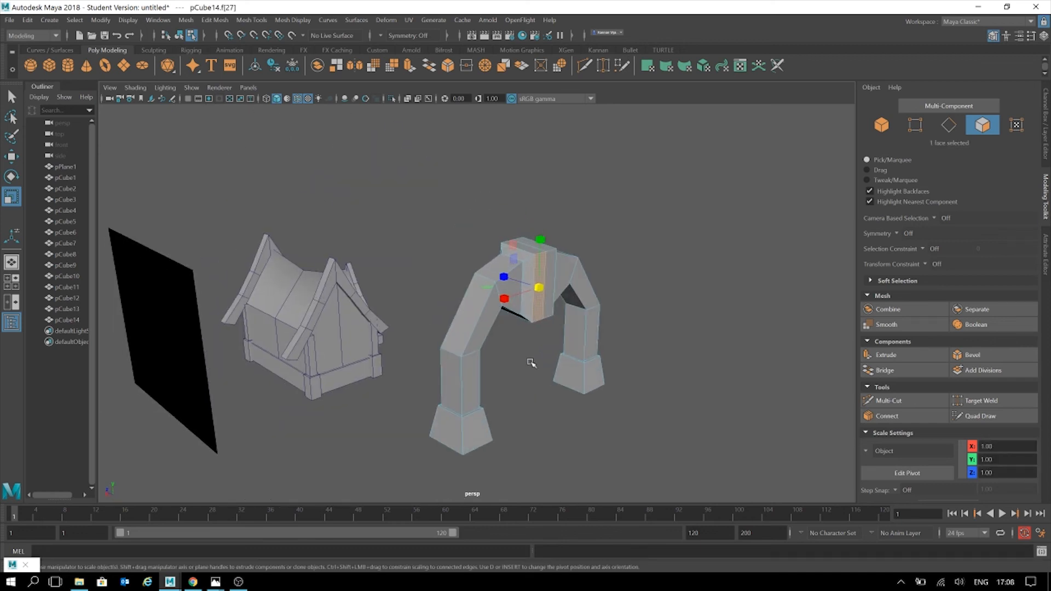
{"action": "left_click_drag", "start_coordinate": [622, 346], "coordinate": [430, 318], "text": "alt"}
{"action": "scroll", "coordinate": [570, 342], "scroll_direction": "up", "scroll_amount": 3}
{"action": "key", "text": "w"}
{"action": "left_click", "coordinate": [548, 283], "text": "shift"}
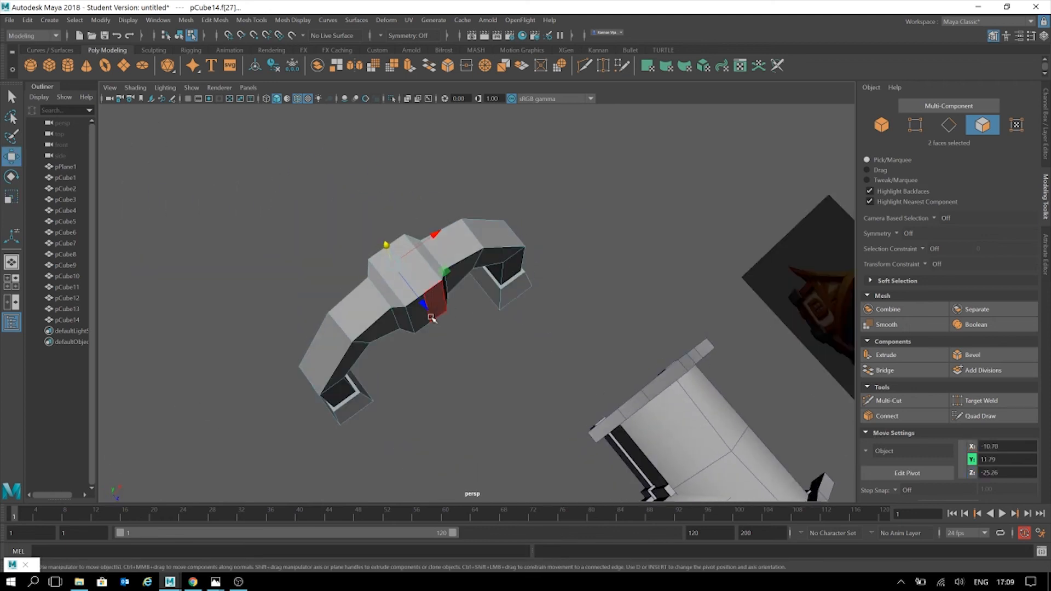
{"action": "left_click", "coordinate": [420, 325], "text": "shift"}
{"action": "left_click_drag", "start_coordinate": [424, 318], "coordinate": [478, 314], "text": "alt"}
{"action": "key", "text": "r"}
{"action": "left_click", "coordinate": [478, 313], "text": "shift"}
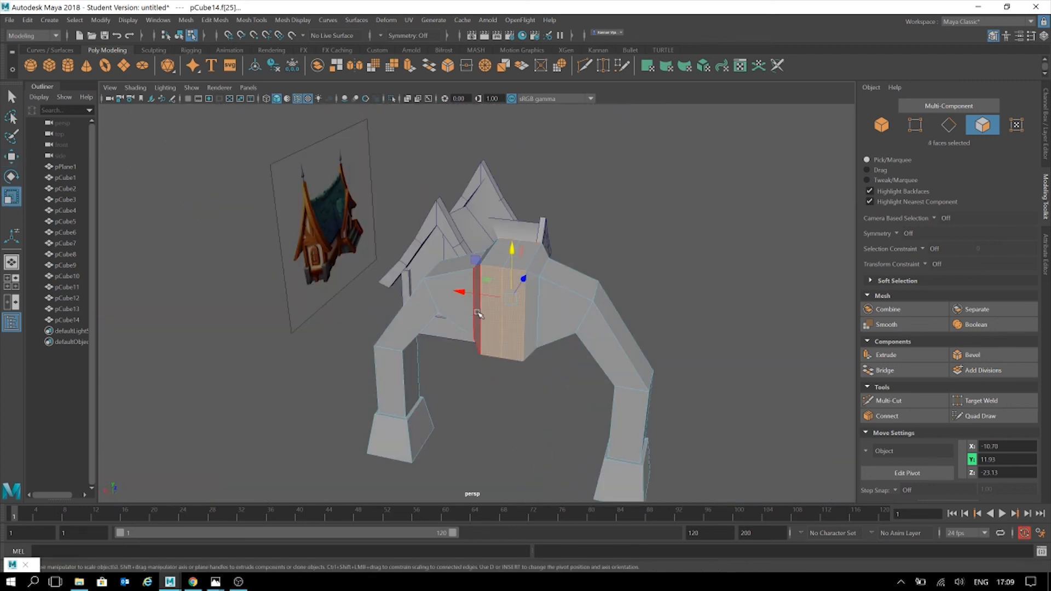
{"action": "left_click_drag", "start_coordinate": [514, 300], "coordinate": [502, 292], "text": "shift"}
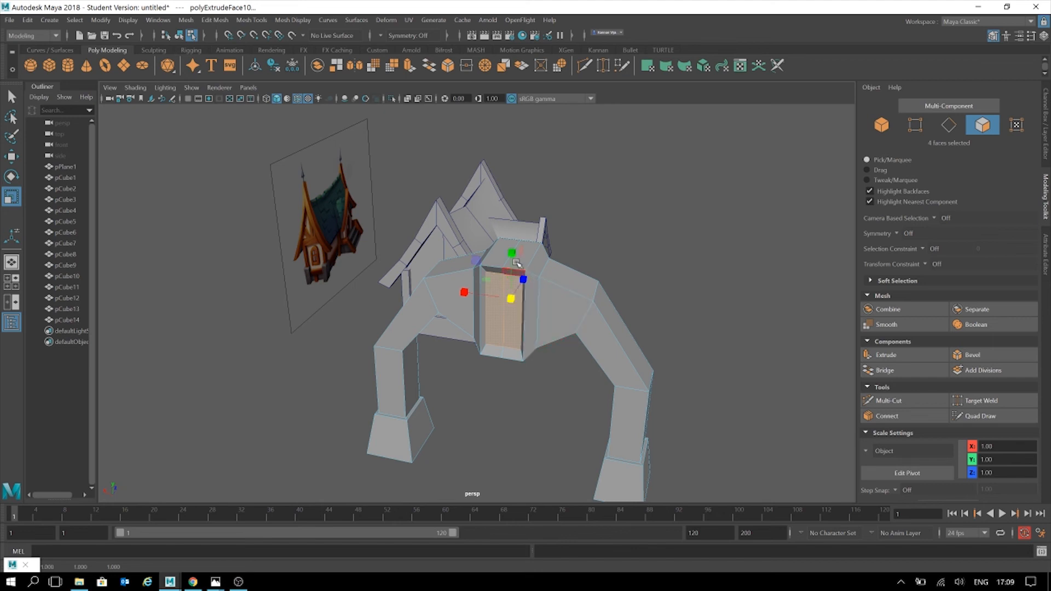
{"action": "mouse_move", "coordinate": [512, 253]}
{"action": "left_mouse_down"}
{"action": "mouse_move", "coordinate": [513, 275]}
{"action": "mouse_move", "coordinate": [513, 254]}
{"action": "left_mouse_up"}
Extrude the keystone's inset faces again, scale them along Z to give the panels depth, and return to object selection.
{"action": "left_click_drag", "start_coordinate": [522, 351], "coordinate": [547, 345], "text": "alt"}
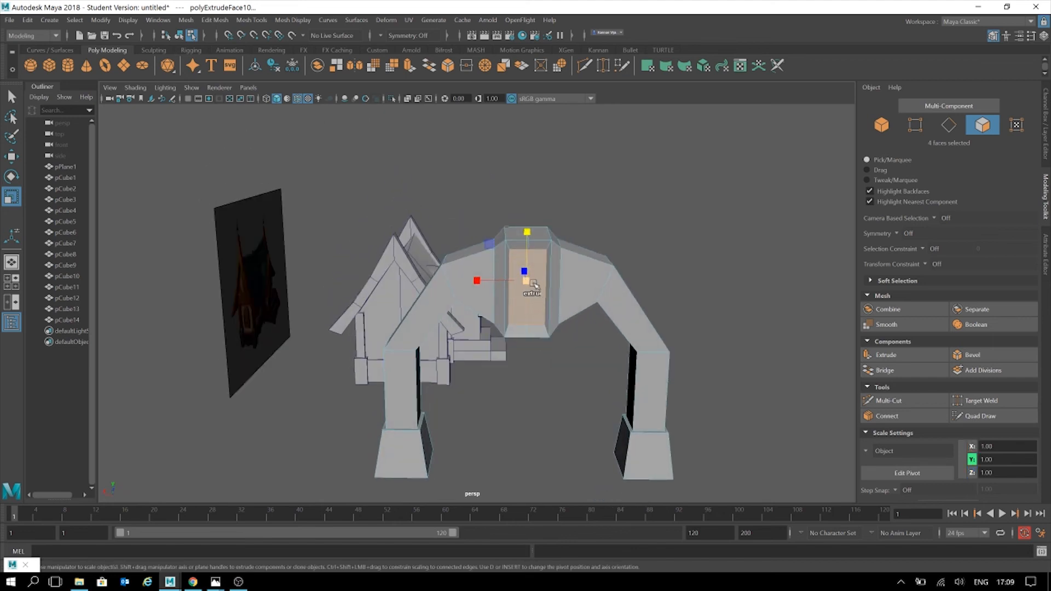
{"action": "left_click_drag", "start_coordinate": [526, 282], "coordinate": [527, 279], "text": "shift"}
{"action": "left_click_drag", "start_coordinate": [544, 357], "coordinate": [571, 384], "text": "alt"}
{"action": "left_click_drag", "start_coordinate": [516, 262], "coordinate": [494, 243]}
{"action": "left_click", "coordinate": [754, 207]}
{"action": "key", "text": "F8"}
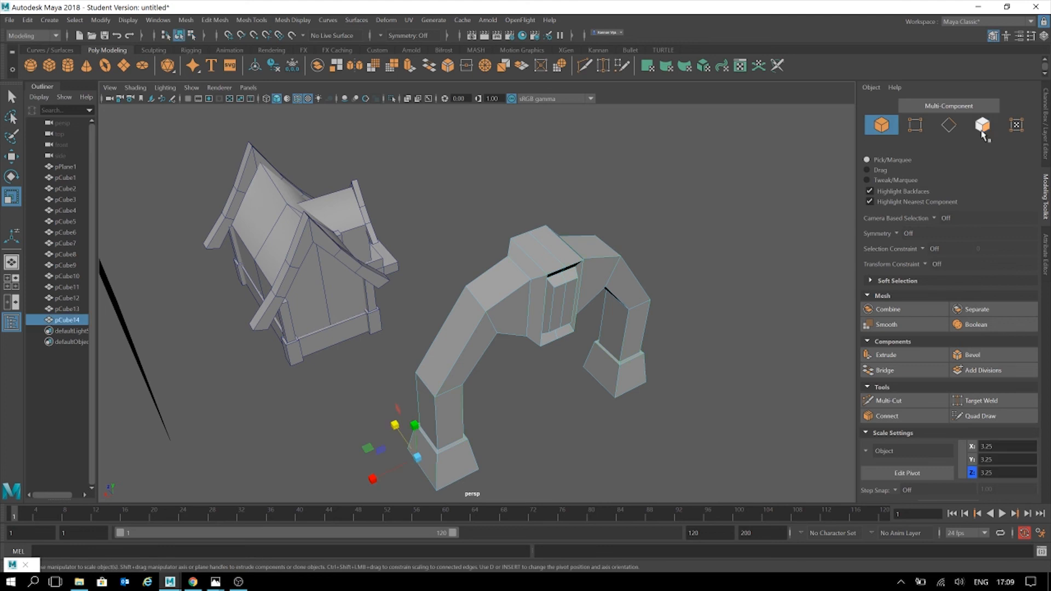
{"action": "left_click", "coordinate": [719, 248]}
{"action": "left_click_drag", "start_coordinate": [705, 306], "coordinate": [674, 342], "text": "alt"}
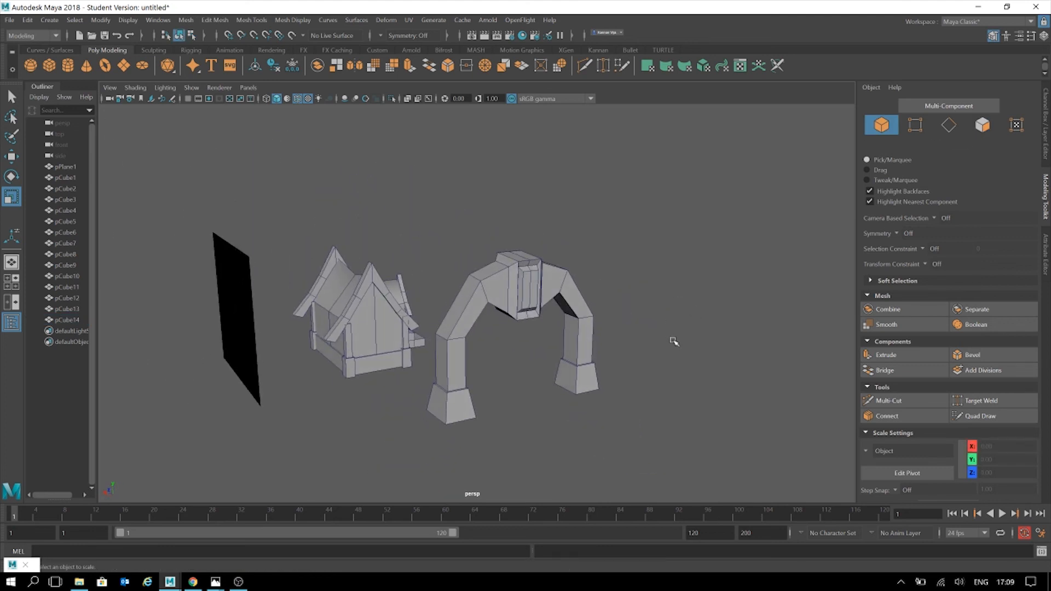